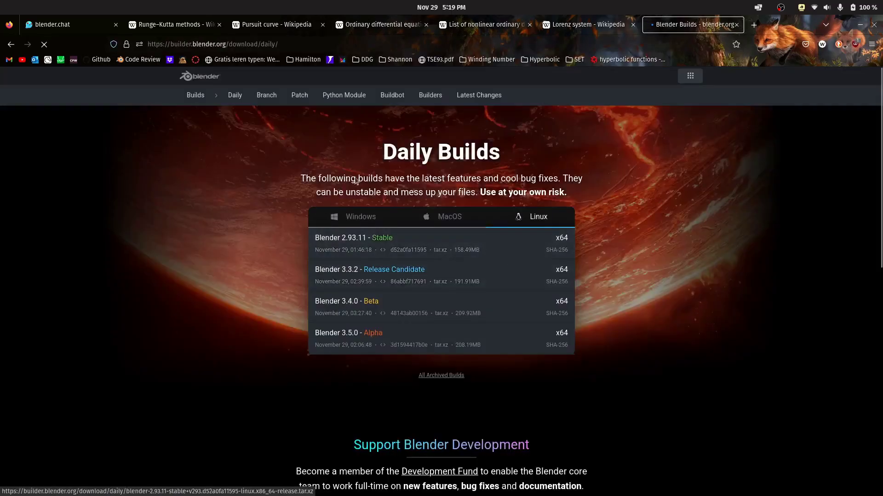
View the experimental branch builds on the Blender builds page and close that browser tab
left_click(266, 95)
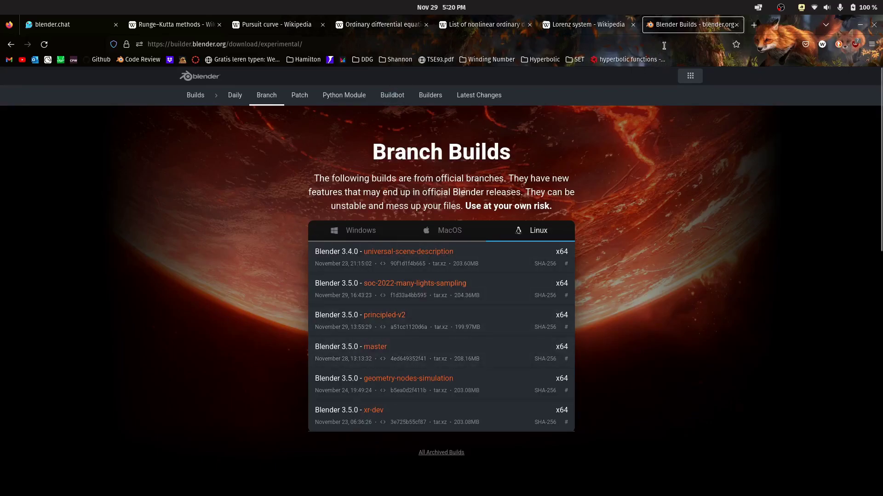
left_click(736, 25)
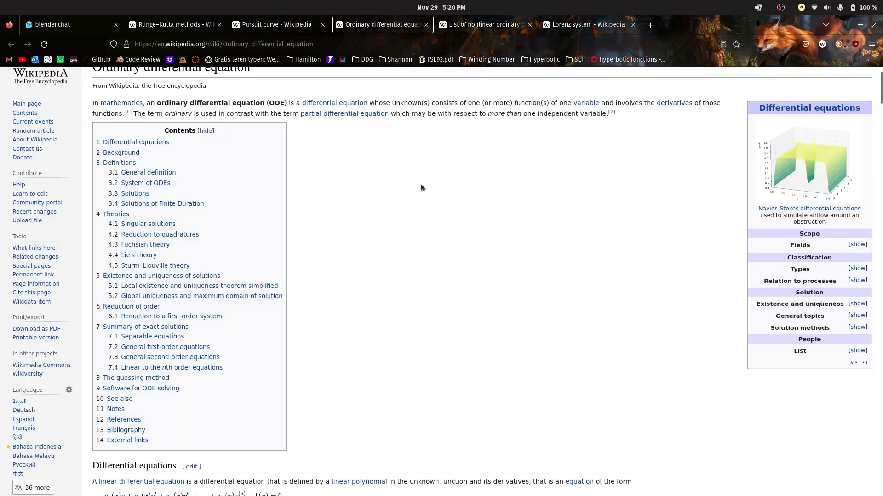
Switch from the browser to the Blender window containing the Curves object's Geometry Nodes setup
key("alt+Tab")
key("alt+Tab")
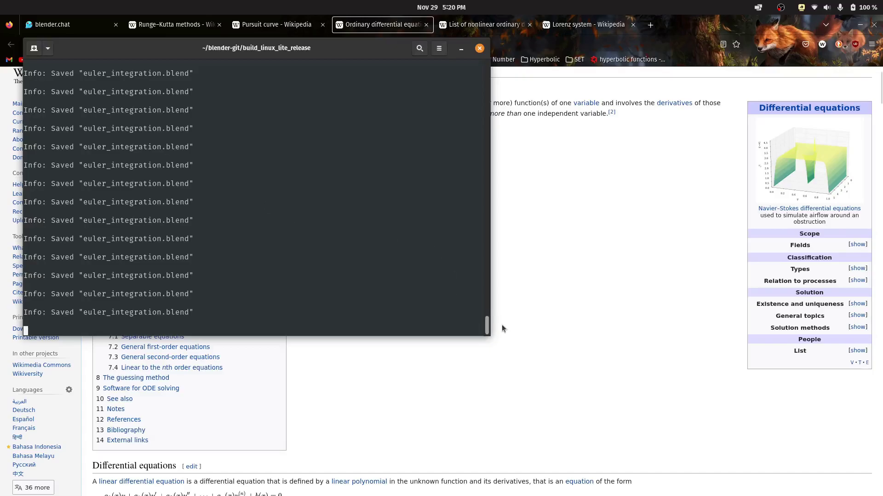
left_click_drag(486, 325, 485, 360)
left_click(460, 381)
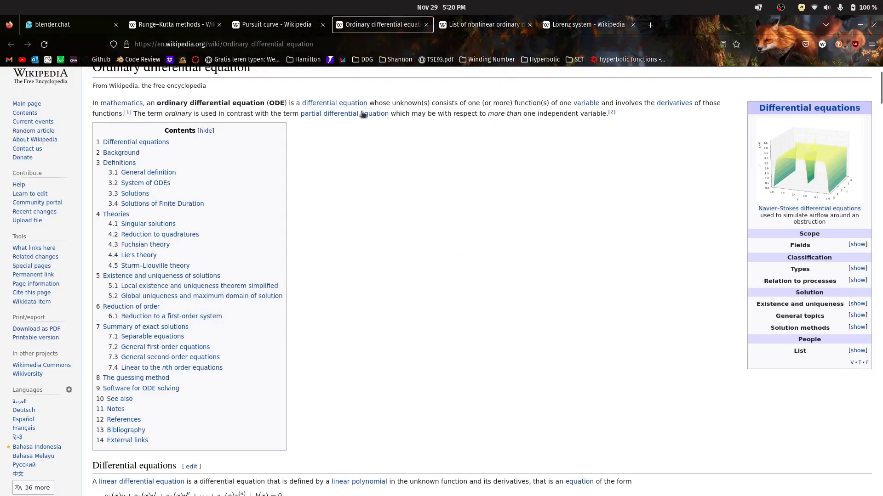
key("alt+Tab")
key("alt+Tab")
key("Tab")
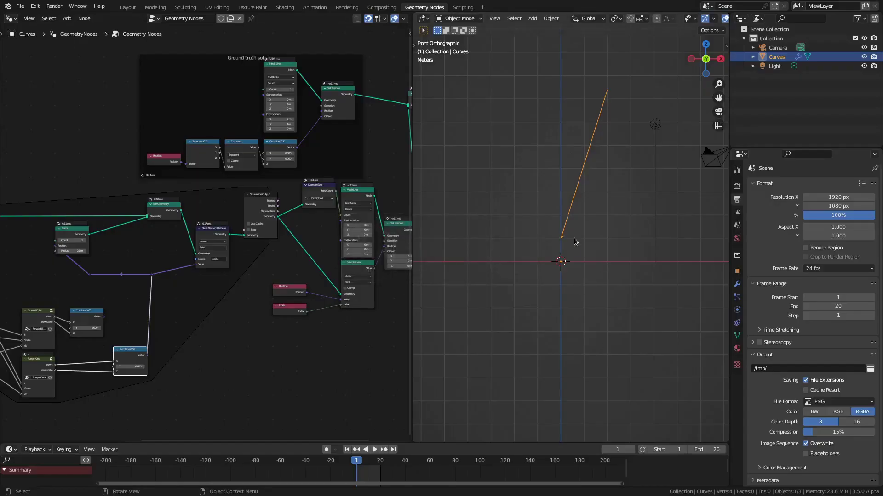
Send the ground truth Set Position node directly to the Group Output and set its Mesh Line count to 131
scroll(274, 388, "up", 1)
scroll(240, 388, "up", 1)
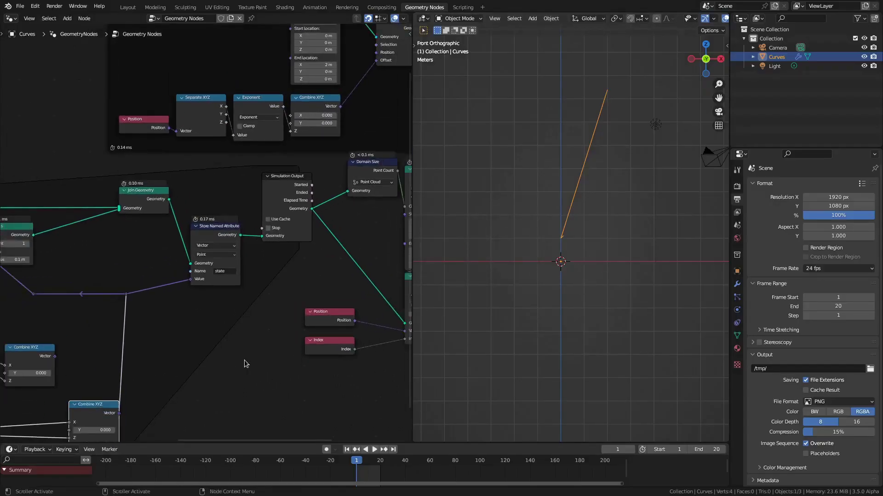
scroll(244, 360, "down", 3)
middle_click_drag(203, 380, 178, 92)
scroll(325, 338, "up", 2)
scroll(205, 221, "up", 3)
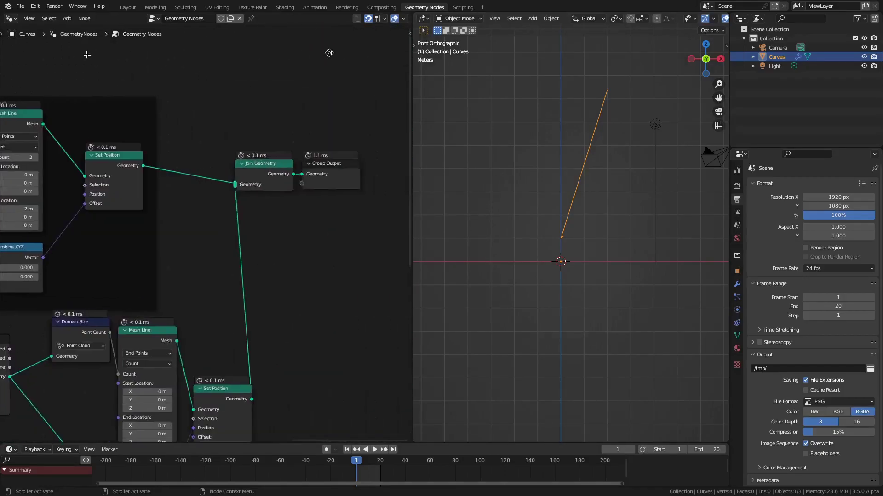
middle_click_drag(88, 54, 198, 80)
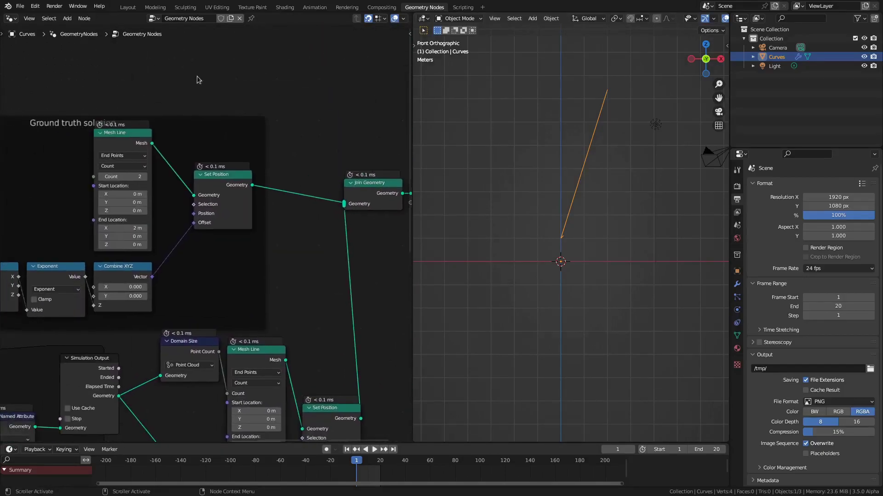
left_click(232, 189)
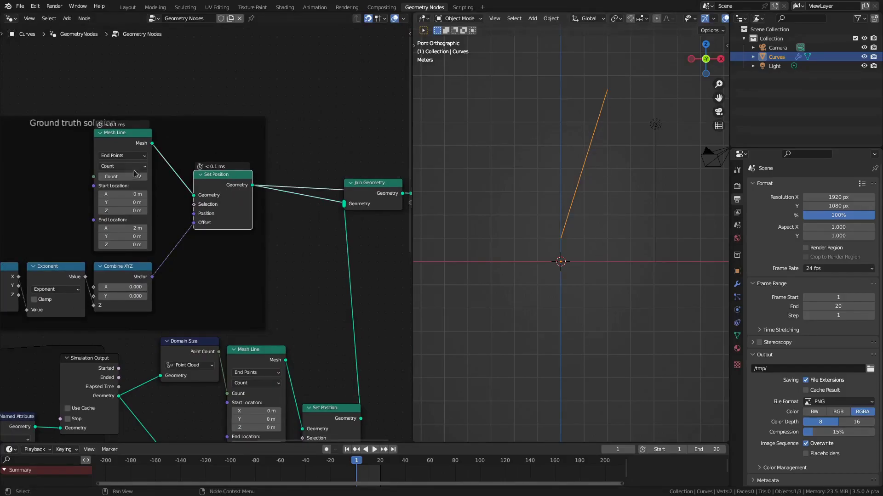
mouse_move(126, 176)
left_mouse_down()
mouse_move(135, 176)
mouse_move(127, 176)
left_mouse_up()
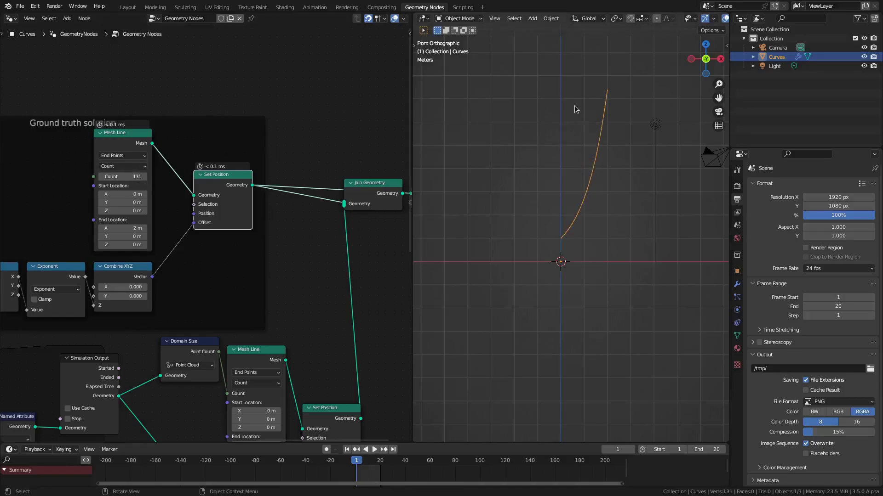
Examine the ground truth exponent nodes, their curve, and the simulation nodes containing Forward Euler and Runge Kutta
middle_click_drag(107, 91, 278, 43)
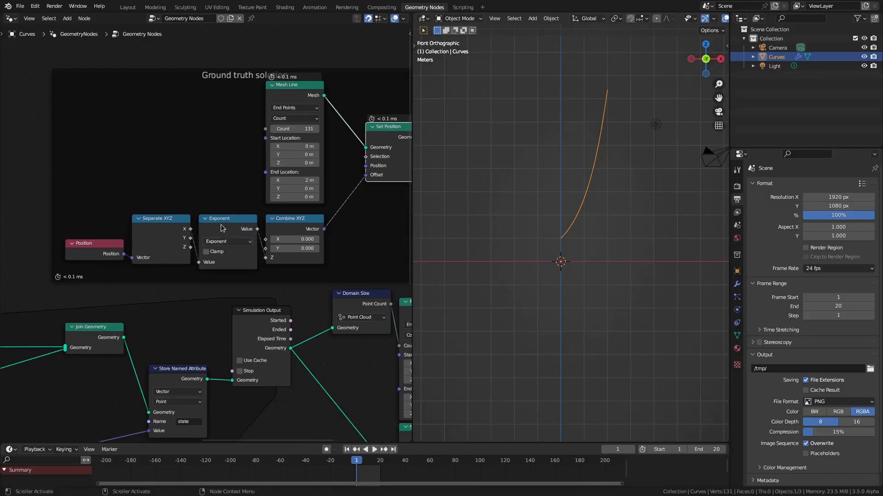
scroll(613, 209, "up", 2)
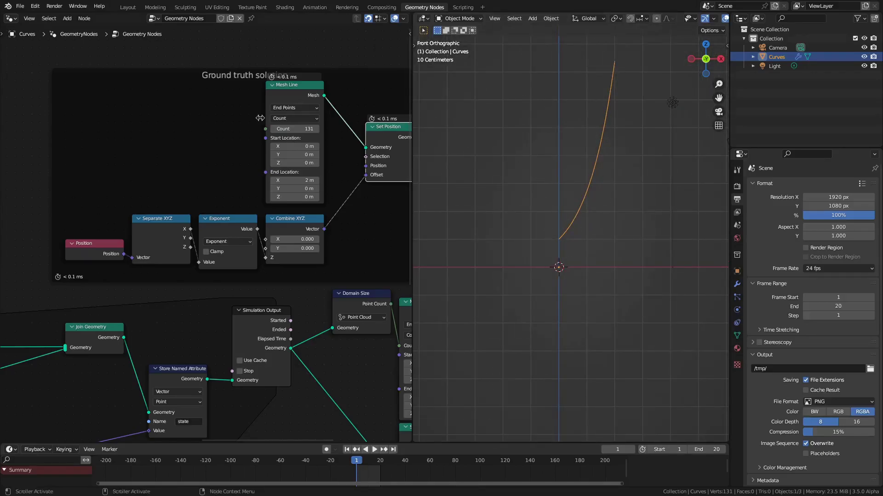
middle_click_drag(320, 57, 330, 117)
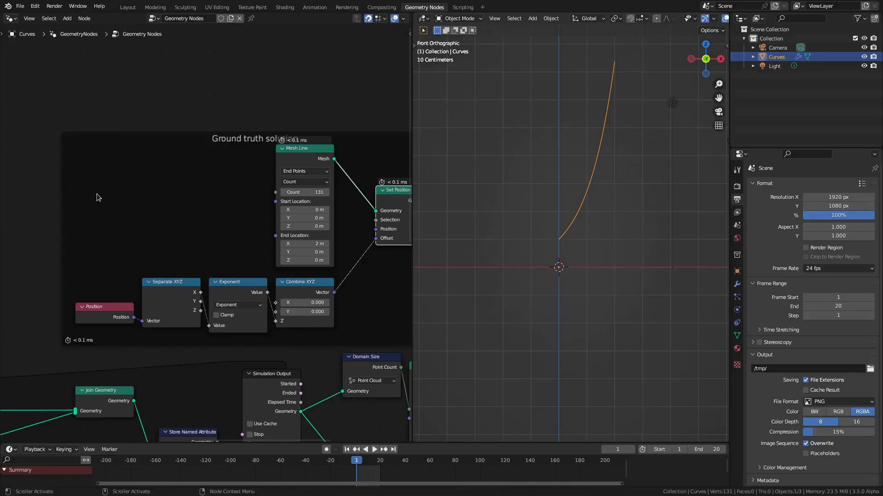
middle_click_drag(19, 340, 153, 21)
middle_click_drag(153, 440, 374, 433)
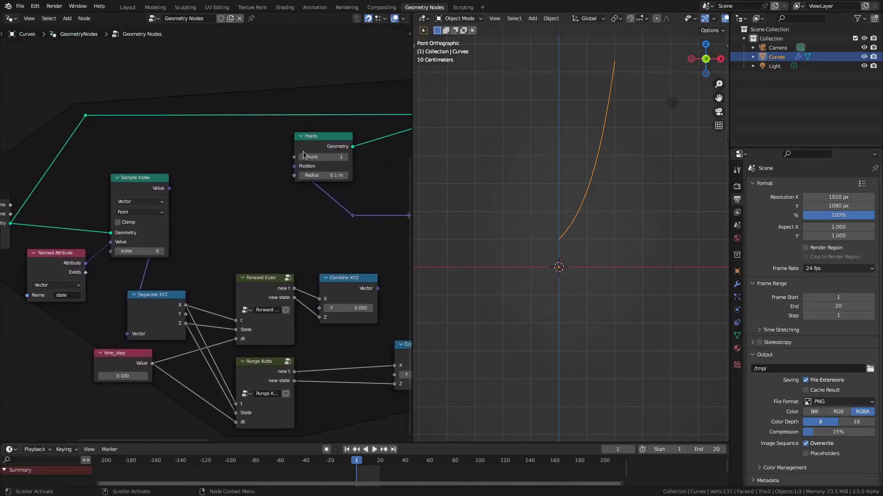
scroll(412, 311, "down", 2)
scroll(225, 219, "down", 3)
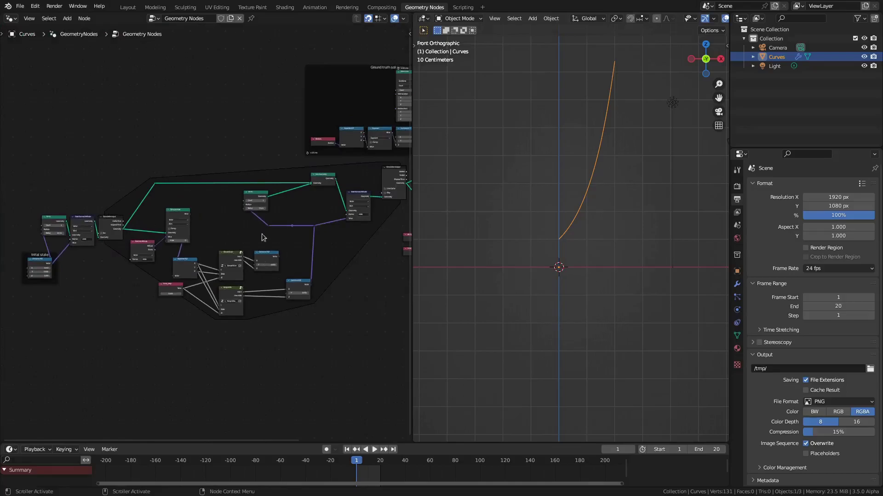
Inspect the contents of the Forward Euler group and its nested f group, and return to the main node tree
key("Tab")
scroll(170, 217, "up", 5)
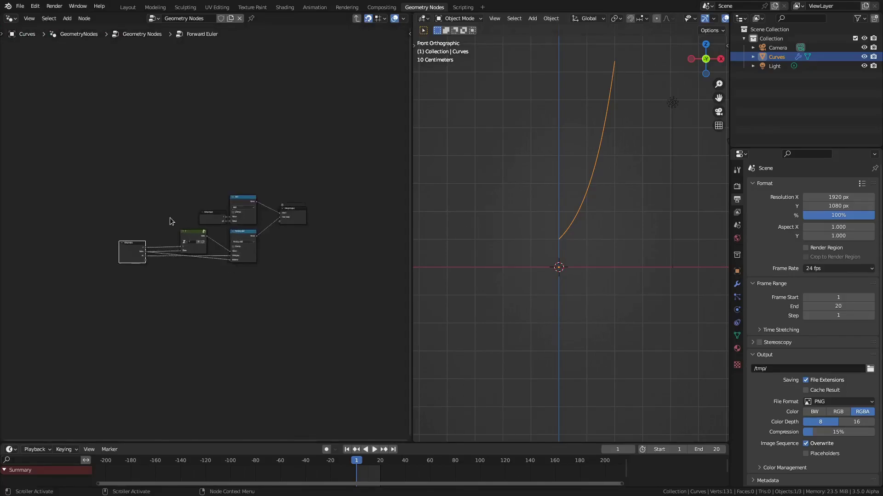
left_click(162, 242)
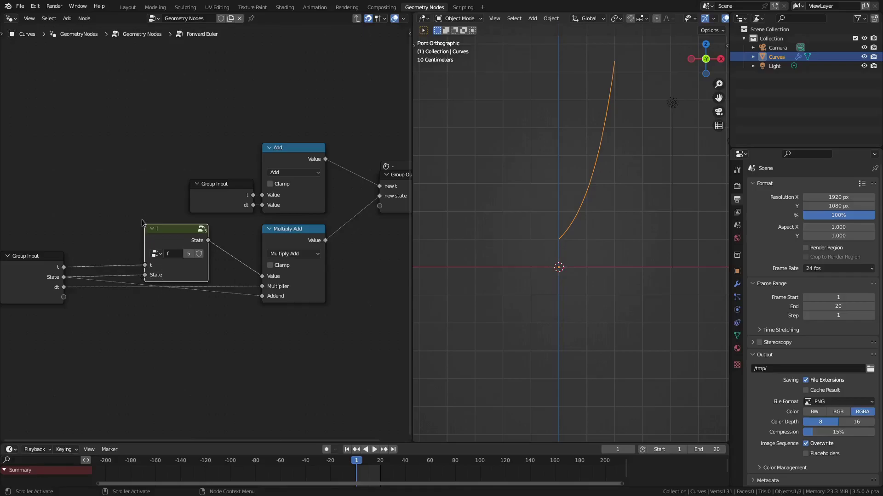
key("Tab")
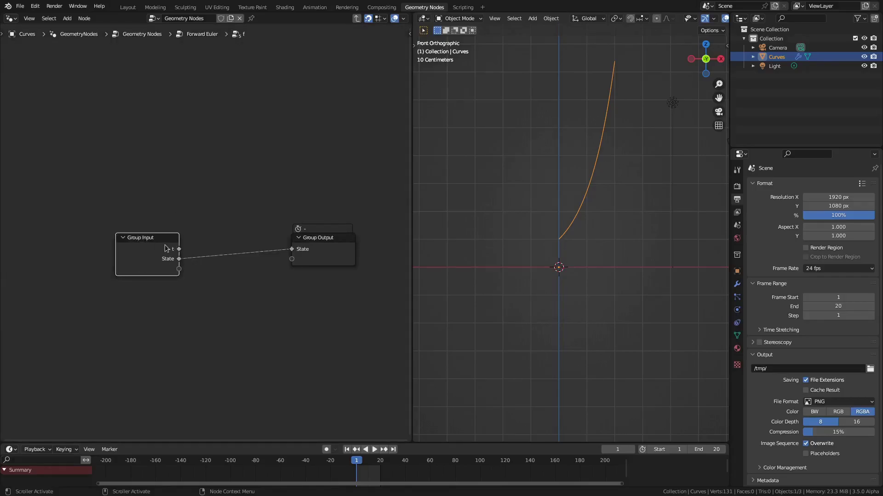
key("Tab")
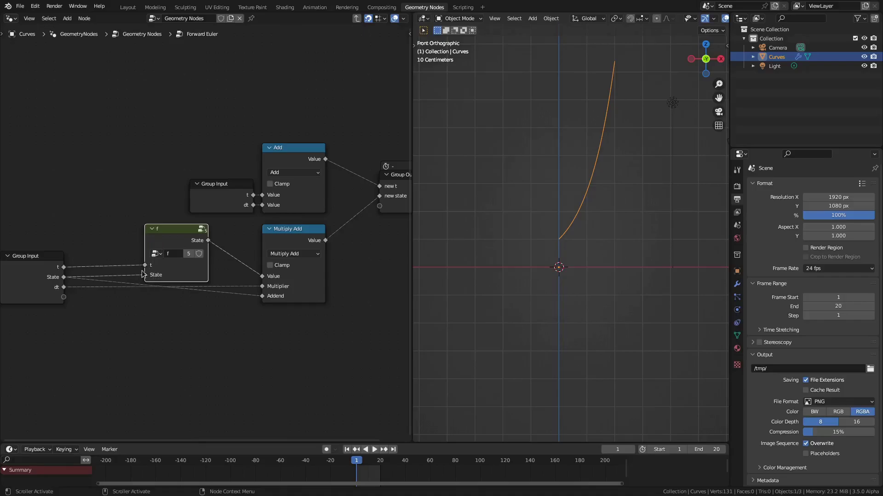
key("Tab")
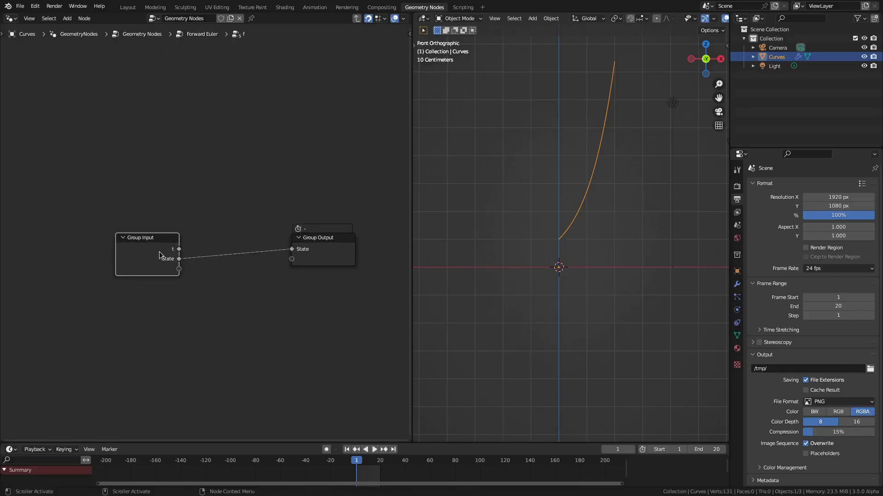
key("Tab")
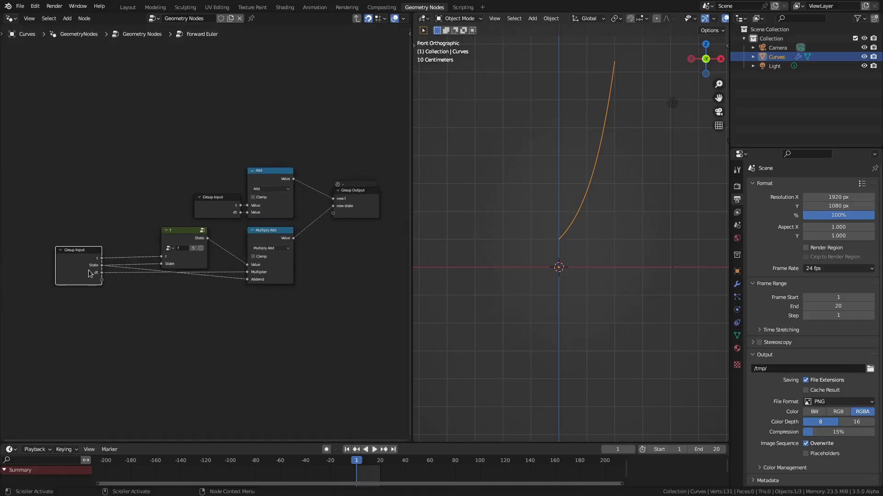
key("Tab")
Reconnect the Join Geometry node, combining ground truth and simulated curve, to the Group Output
scroll(268, 120, "up", 6)
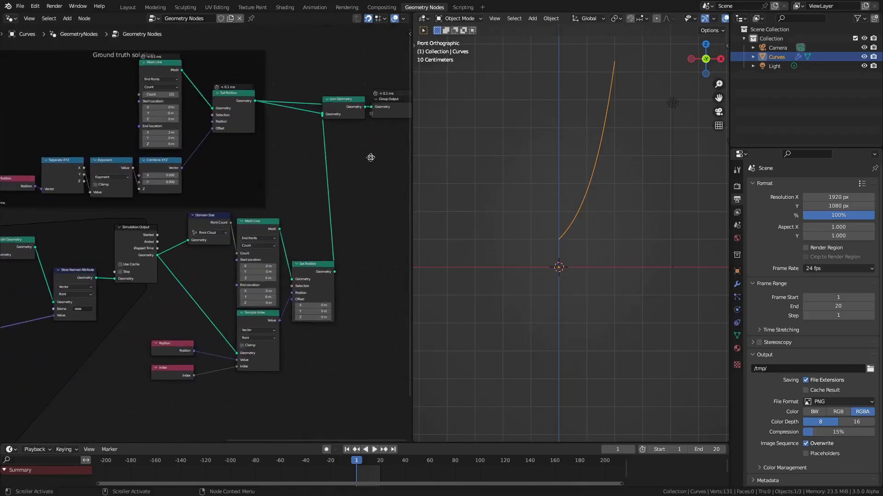
middle_click_drag(355, 134, 290, 182)
left_click_drag(286, 156, 256, 163)
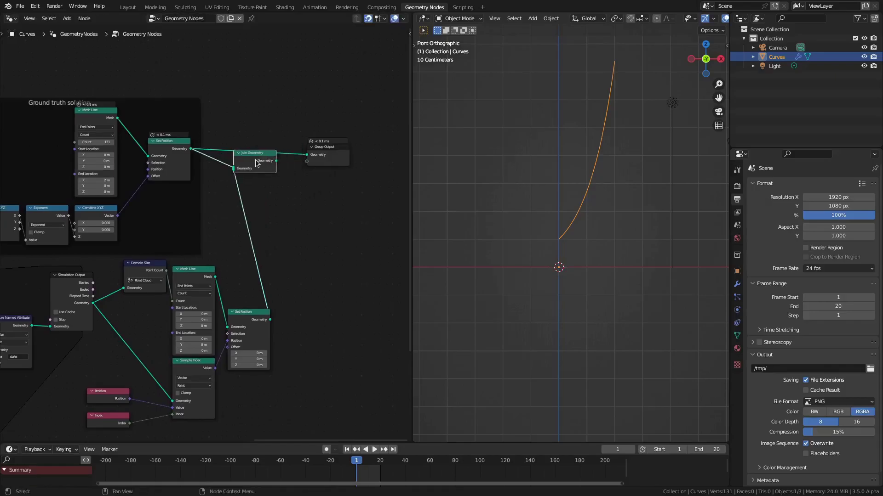
middle_click_drag(314, 237, 404, 142)
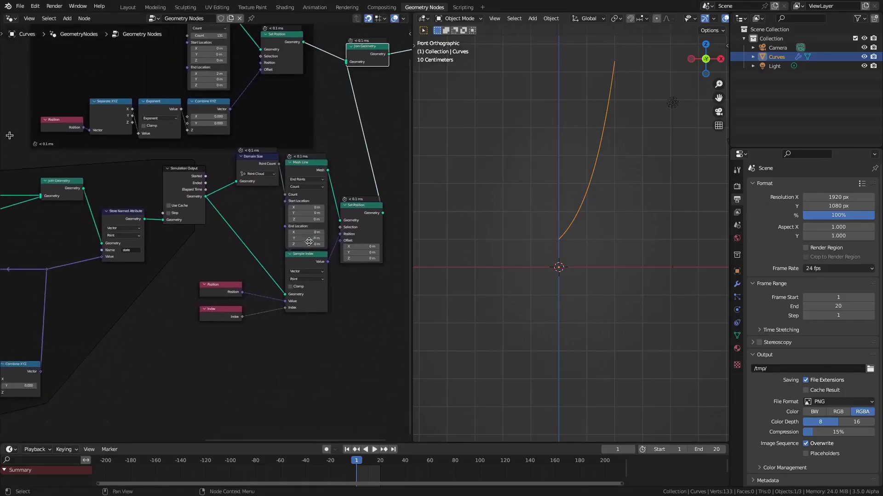
Play the animation to compare the simulated curve with the ground truth curve, and stop playback
scroll(197, 362, "up", 3)
middle_click_drag(129, 330, 216, 227)
scroll(604, 196, "up", 6)
scroll(512, 268, "down", 8)
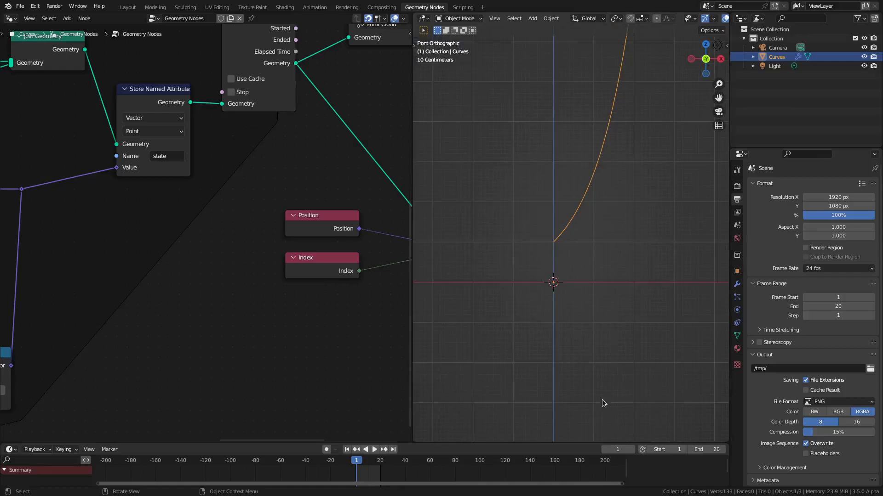
key("space")
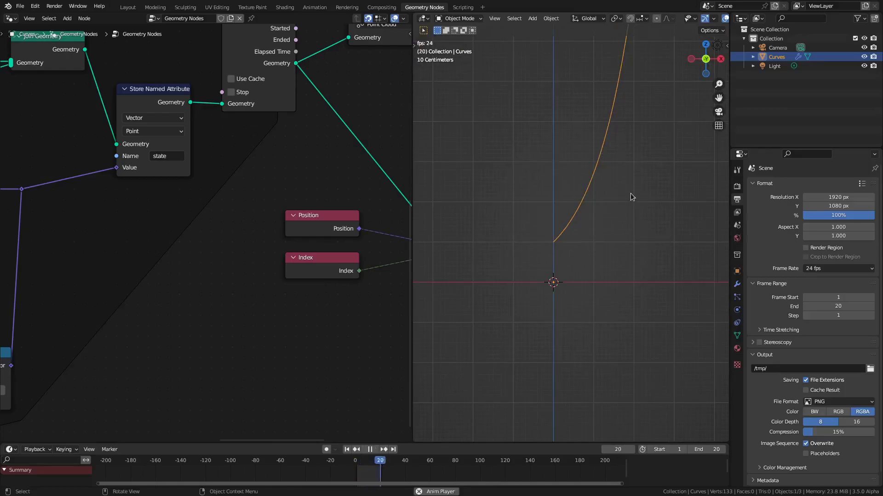
key("space")
key("space")
key("space")
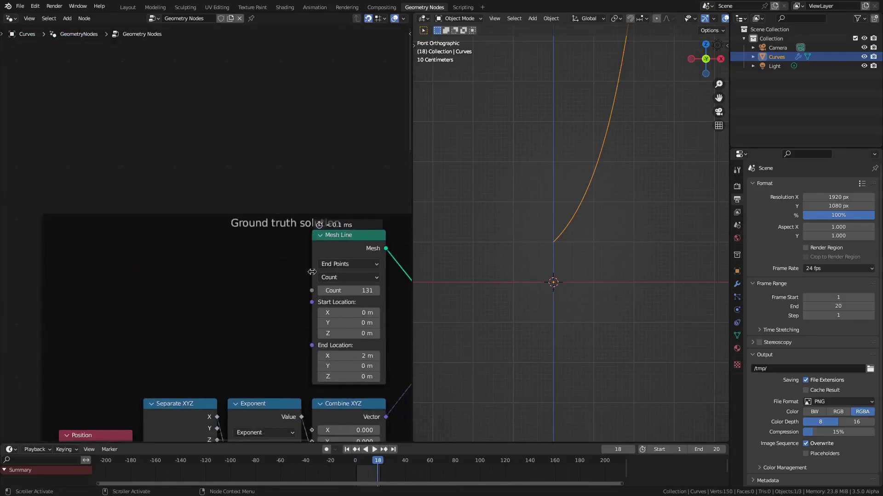
Set the count of the ground truth Mesh Line node to 2
left_click(344, 295)
type("2")
key("Return")
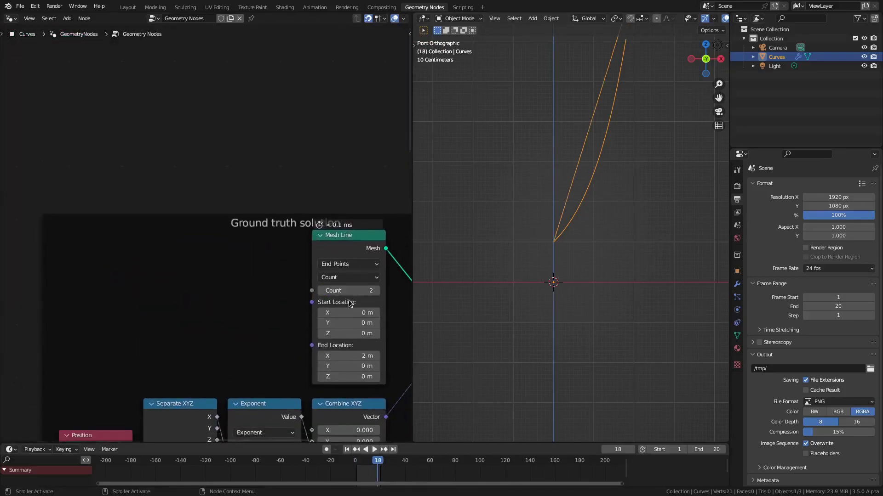
Play the simulation in front view with both curves fully framed, and pause playback
middle_click_drag(590, 192, 574, 249)
key("KP_1")
middle_click_drag(611, 135, 545, 234, "shift")
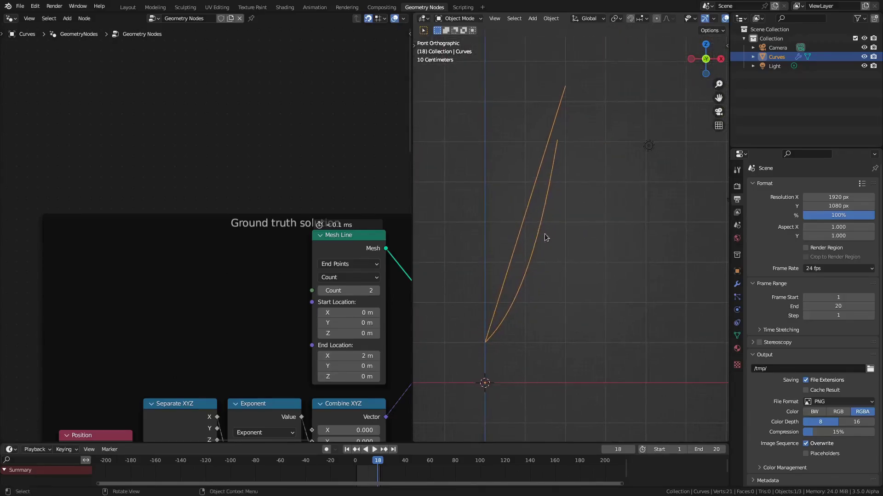
key("space")
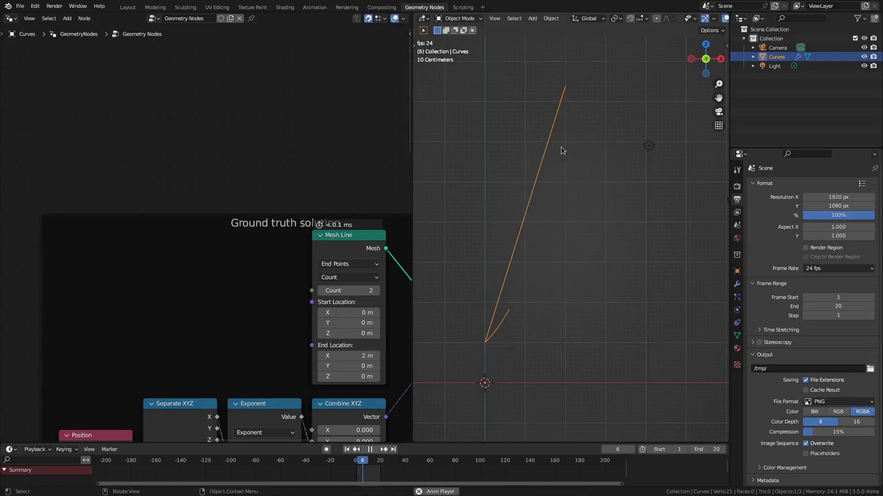
key("space")
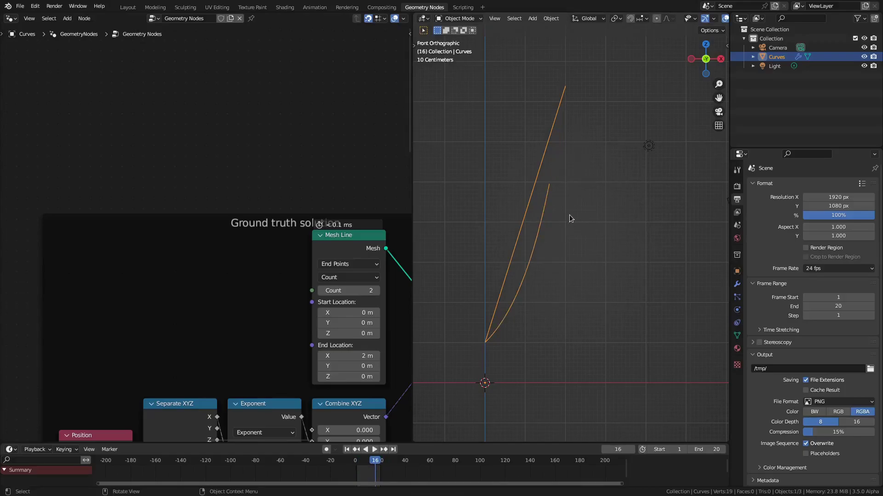
Advance the timeline one frame at a time to frame 39 to watch the simulated curve restart and grow
key("Right")
key("Right")
key("Right")
key("Right")
key("Right")
key("Right")
key("Right")
key("Right")
key("Right")
key("Right")
key("Right")
key("Right")
key("Right")
key("Right")
key("Right")
key("Right")
key("Right")
key("Right")
key("Right")
key("Right")
key("Right")
key("Right")
key("Right")
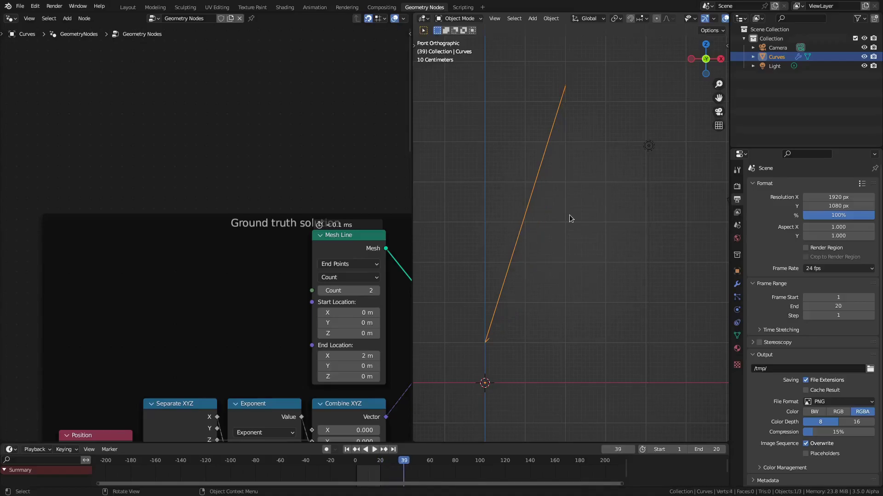
Try to link the Vector output of Forward Euler's Combine XYZ node to the reroute feeding Store Named Attribute
scroll(272, 164, "down", 4)
scroll(240, 209, "down", 5, "shift")
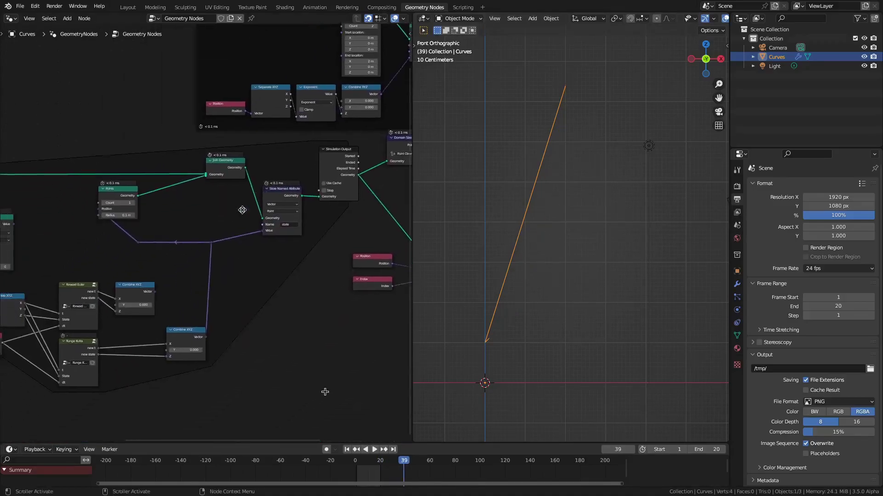
scroll(332, 421, "up", 3)
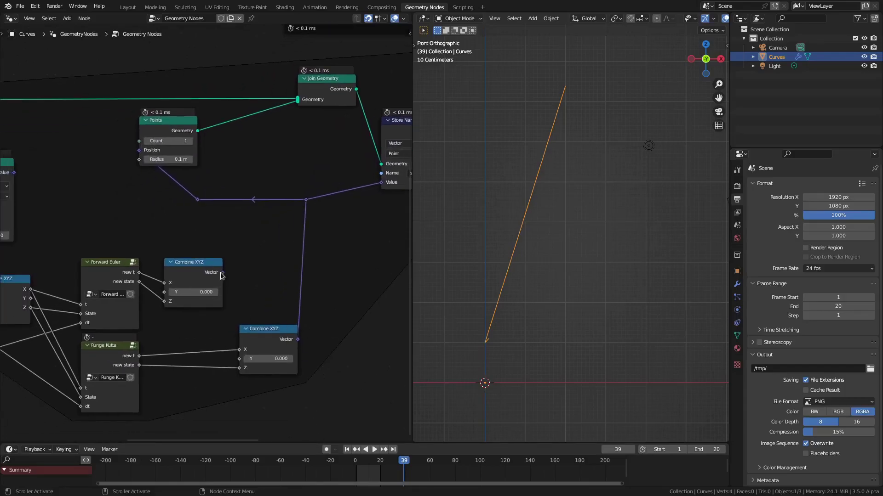
middle_click_drag(126, 349, 162, 336)
left_click_drag(259, 260, 344, 188)
key("Escape")
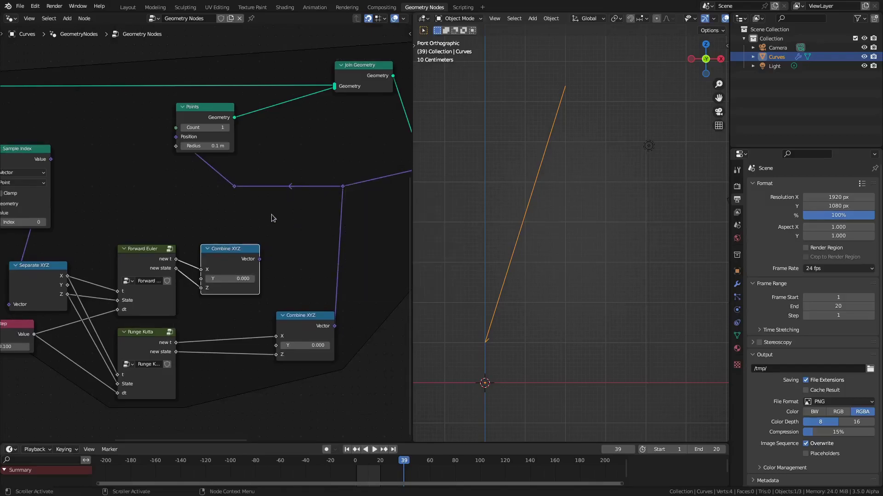
Connect the Forward Euler Combine XYZ vector to the reroute feeding Store Named Attribute, and replay the simulation from frame 1
left_click_drag(258, 260, 342, 187)
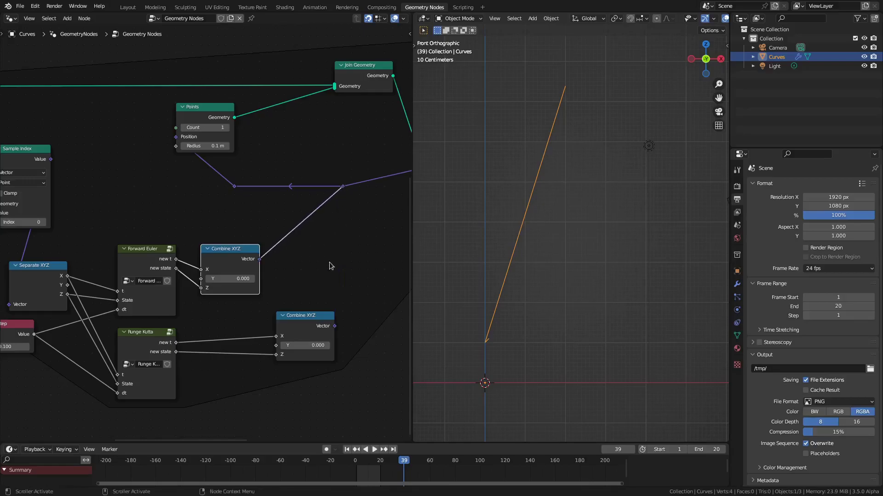
key("shift+Left")
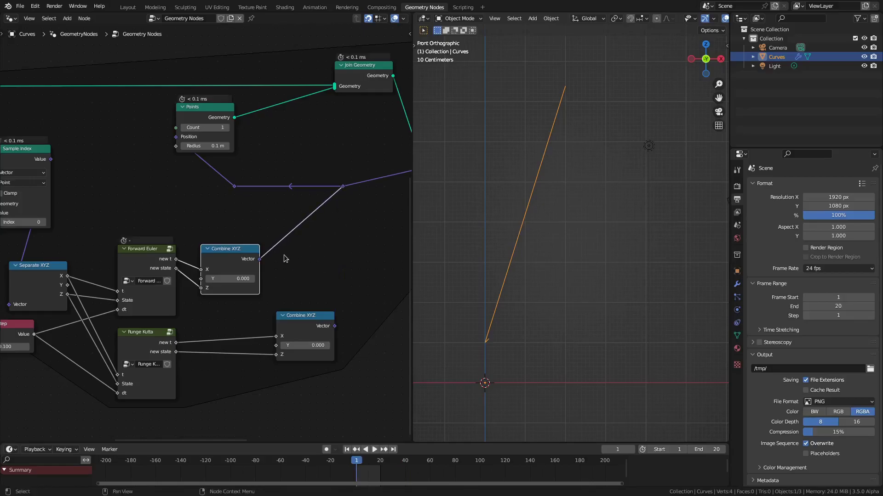
key("space")
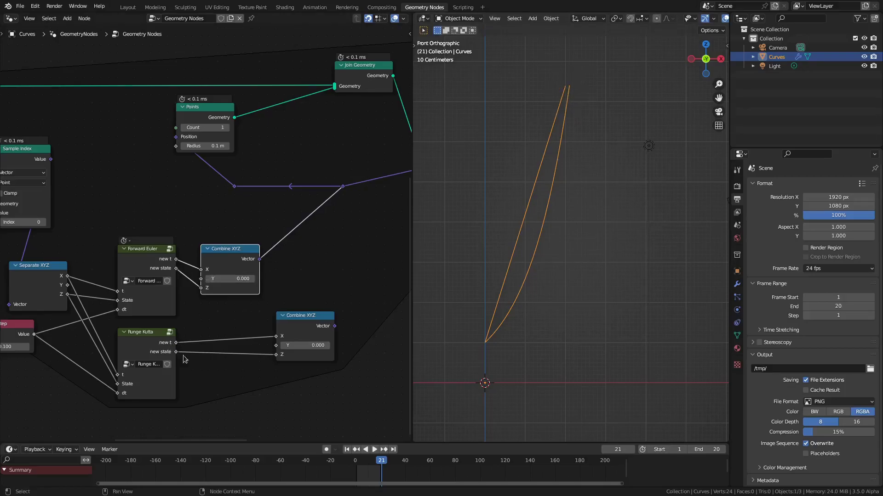
Look over the nodes inside the Runge Kutta group and return to the parent node tree
right_click(131, 202)
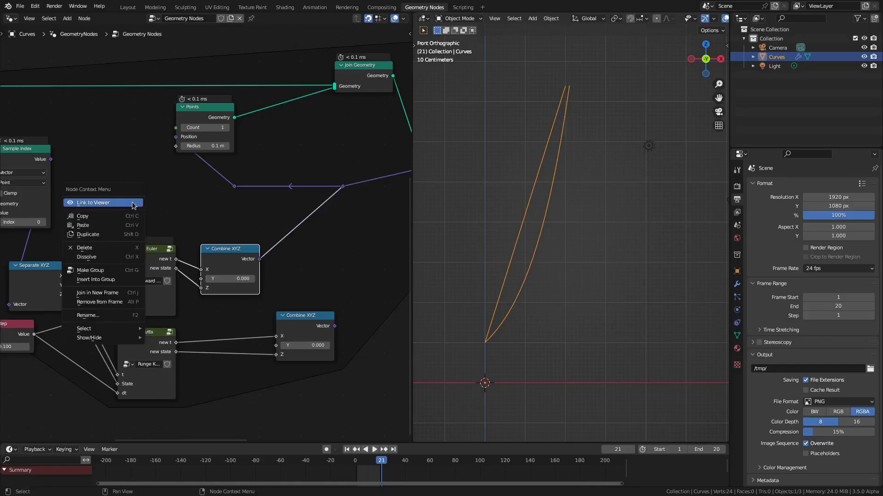
scroll(143, 228, "down", 4)
middle_click_drag(169, 220, 268, 207)
scroll(272, 214, "up", 6)
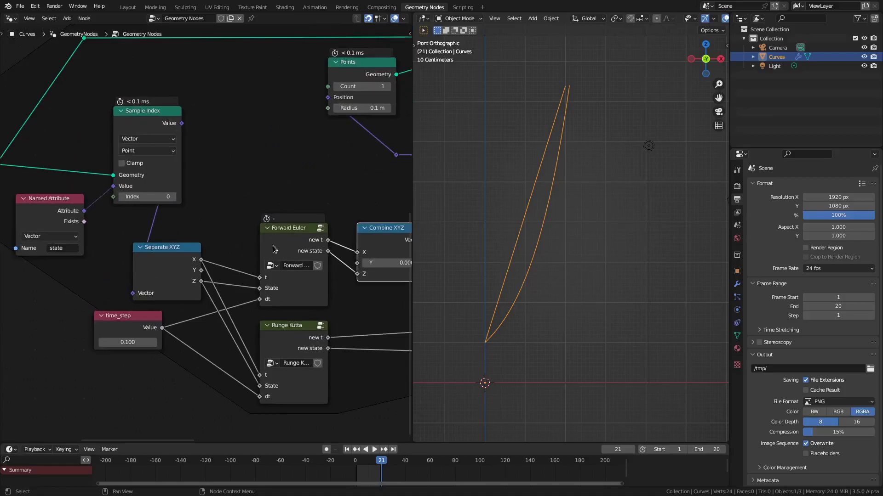
left_click(282, 338)
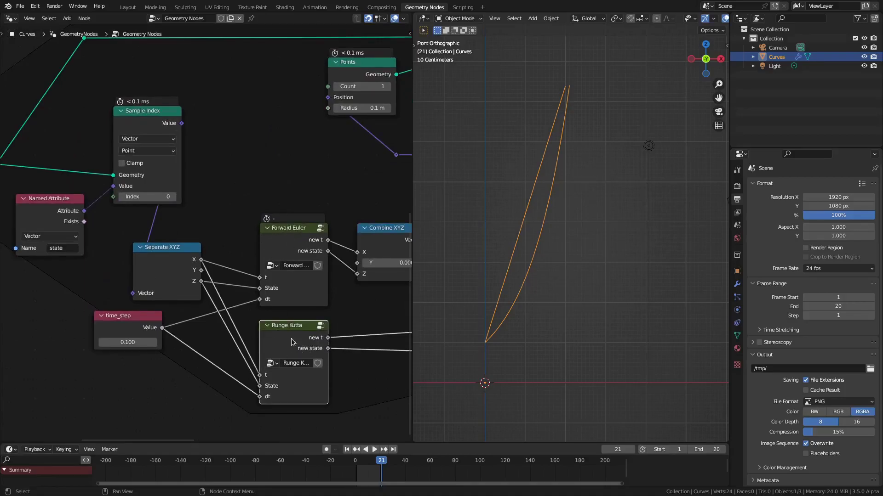
key("Tab")
scroll(209, 316, "down", 8)
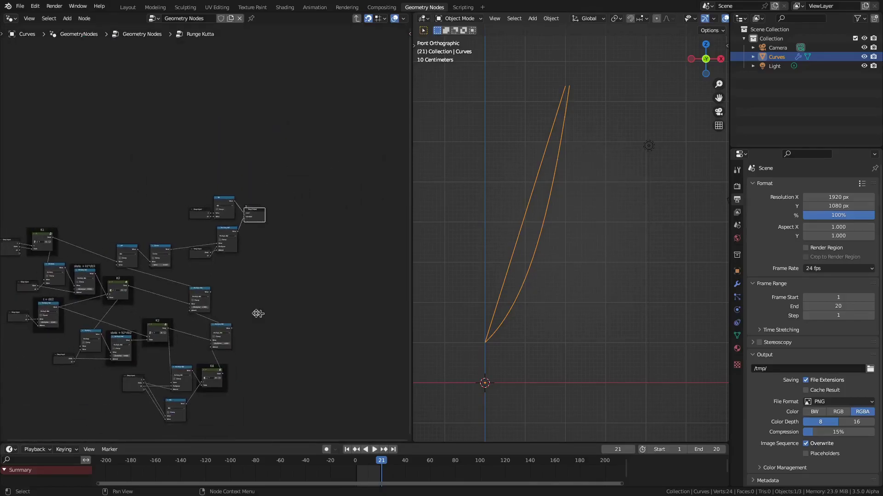
middle_click_drag(257, 314, 303, 306)
key("Tab")
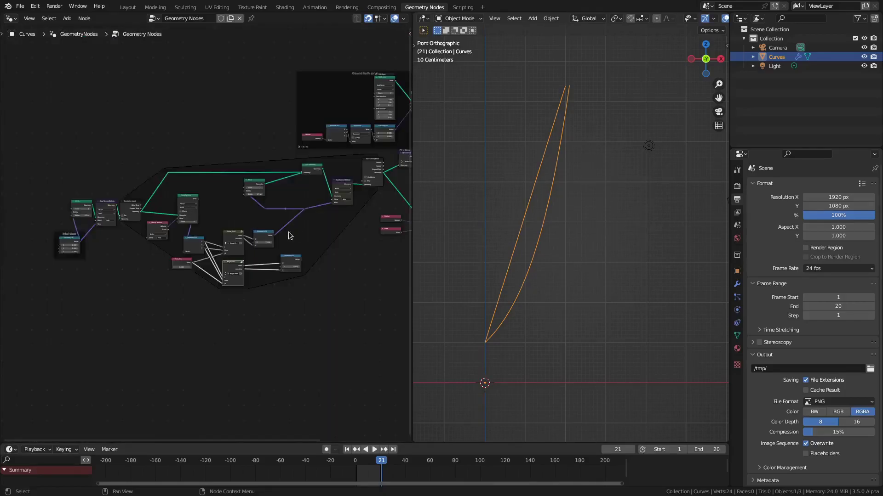
Examine the nodes inside the Forward Euler group and return to the parent node tree
scroll(253, 243, "up", 3)
left_click(248, 241)
key("Tab")
scroll(186, 282, "up", 2)
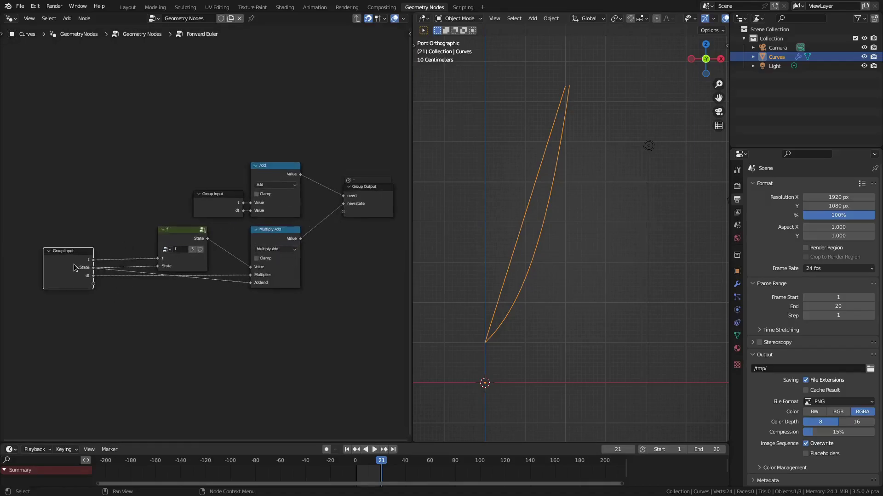
key("Tab")
scroll(255, 206, "down", 2)
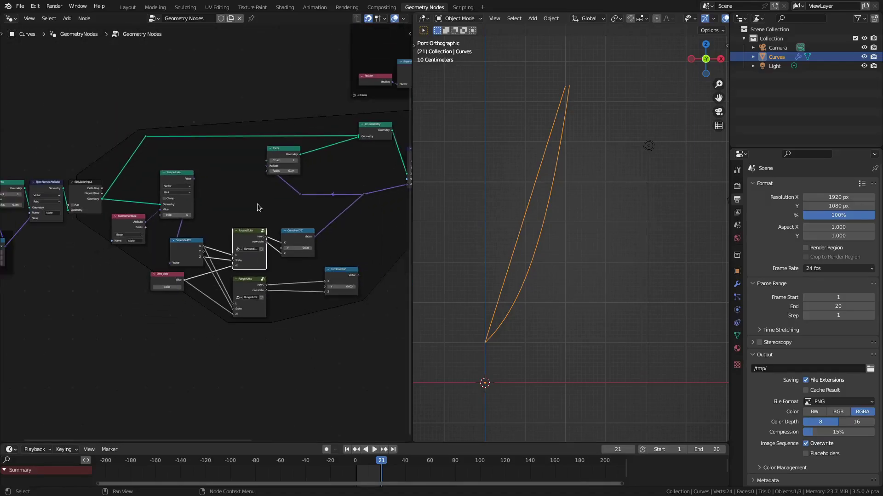
Widen the node editor and examine the initial state Combine XYZ and the Points node ahead of Simulation Input
middle_click_drag(138, 281, 200, 332)
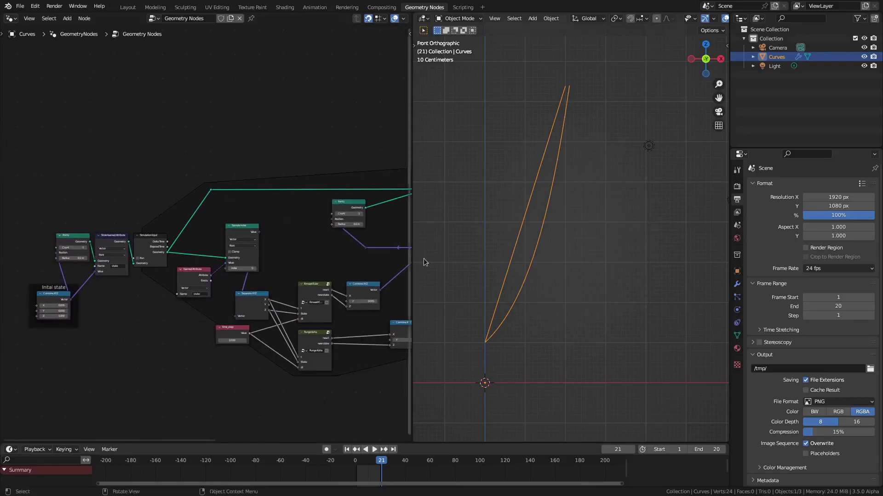
left_click_drag(411, 206, 488, 208)
scroll(561, 262, "down", 3, "ctrl")
scroll(248, 338, "up", 2)
middle_click_drag(125, 360, 296, 343)
scroll(256, 342, "up", 1)
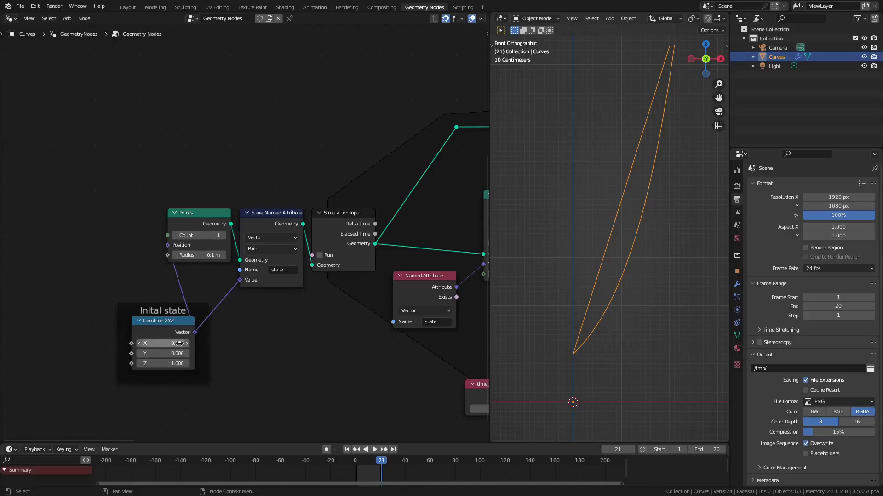
scroll(596, 374, "down", 5)
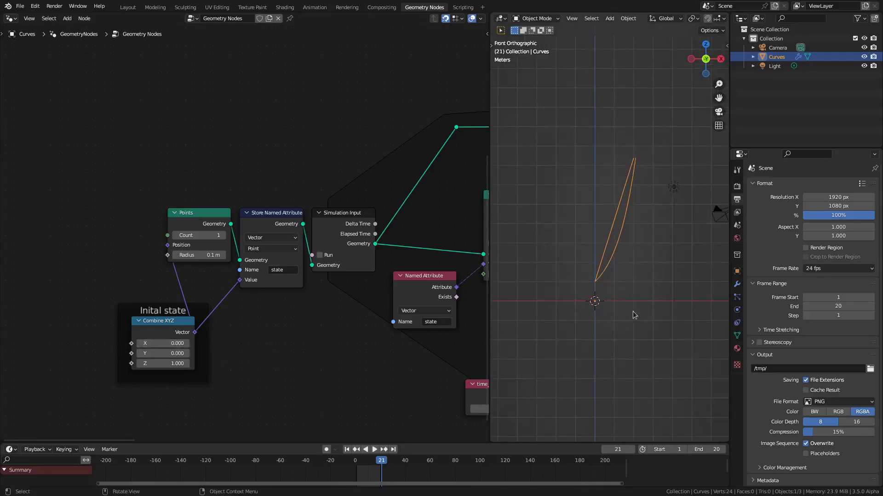
scroll(263, 375, "up", 2)
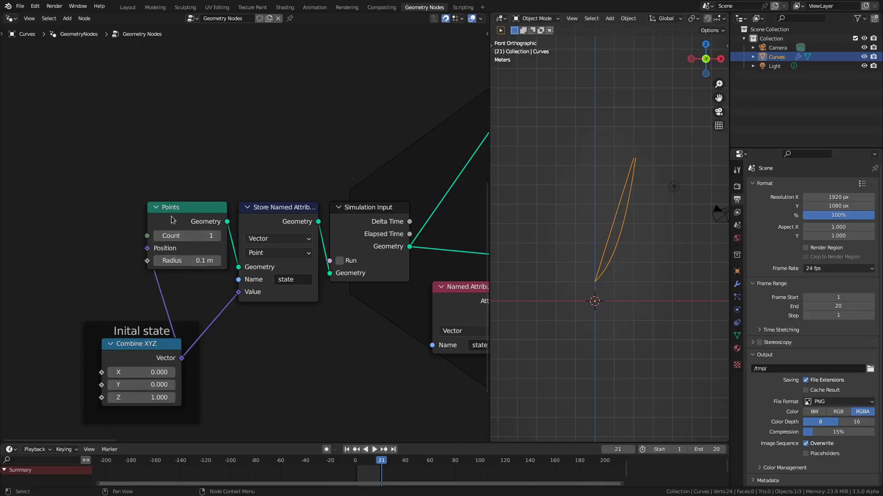
Examine how the state attribute passes from Store Named Attribute through Sample Index and Separate XYZ into the integrator groups
left_click(298, 218)
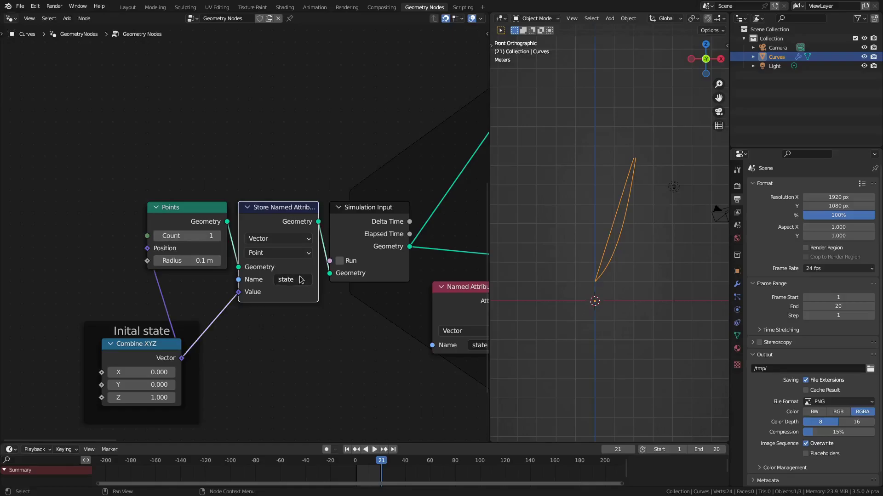
middle_click_drag(401, 326, 117, 340)
scroll(240, 246, "down", 1)
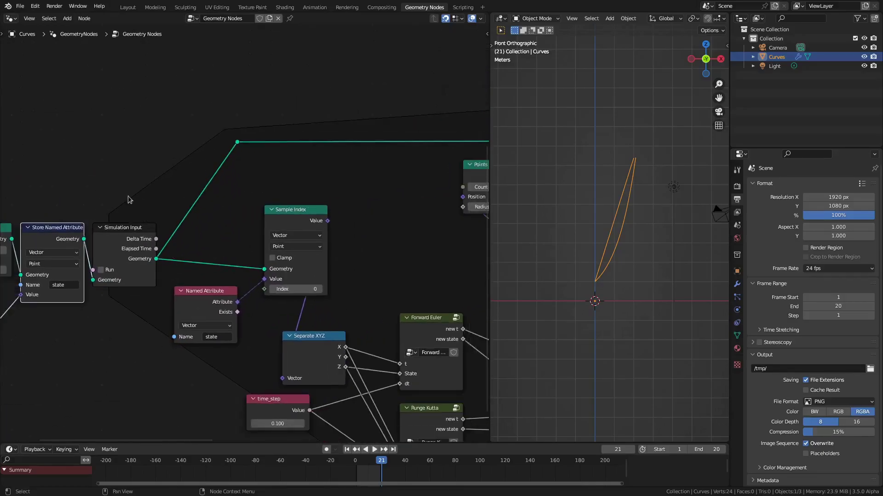
middle_click_drag(227, 210, 109, 248)
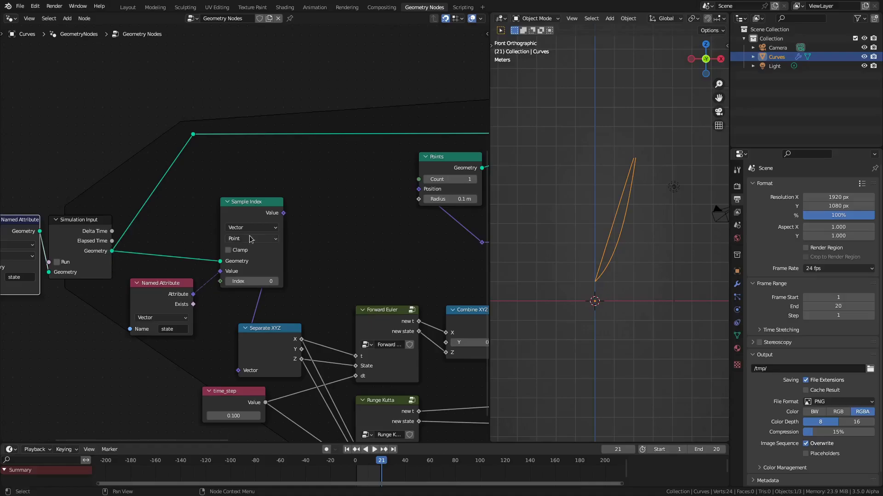
scroll(216, 311, "up", 1)
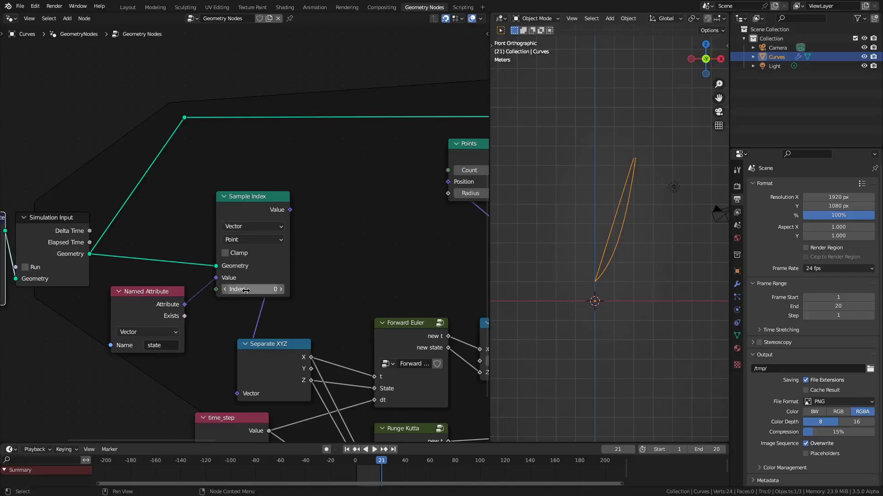
middle_click_drag(316, 228, 248, 105)
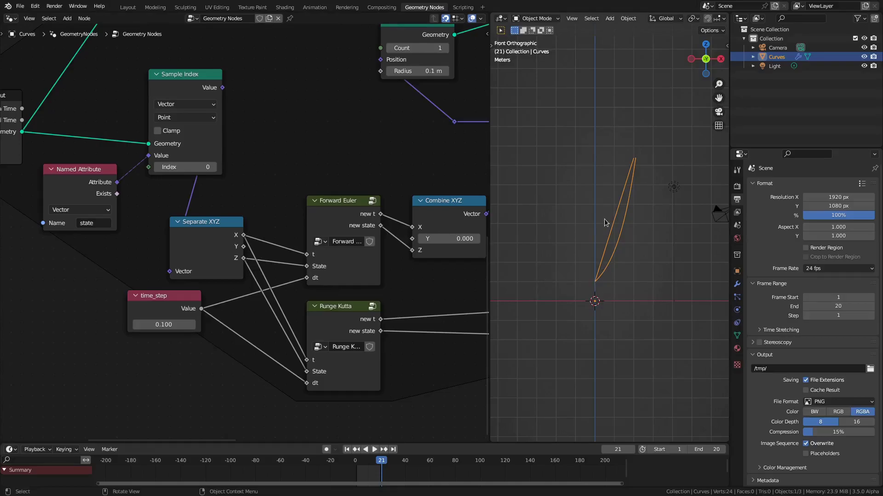
scroll(319, 188, "right", 5)
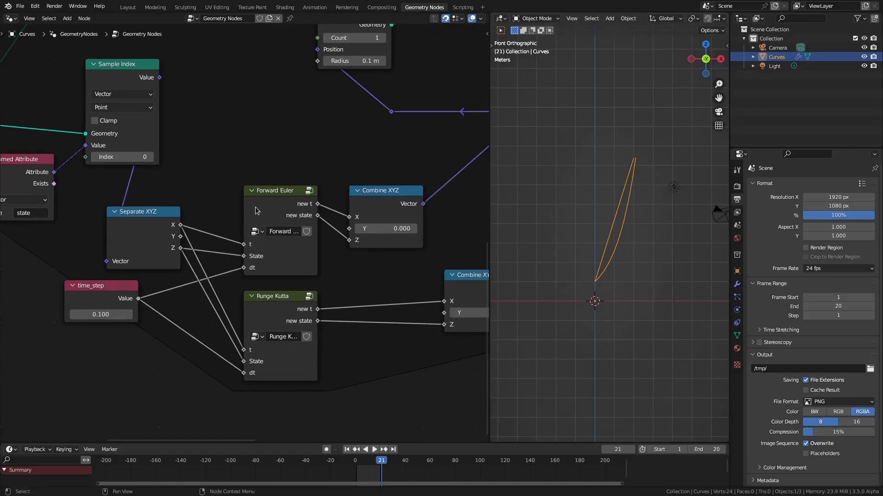
Set the time_step value node to 0.01
left_click(108, 294)
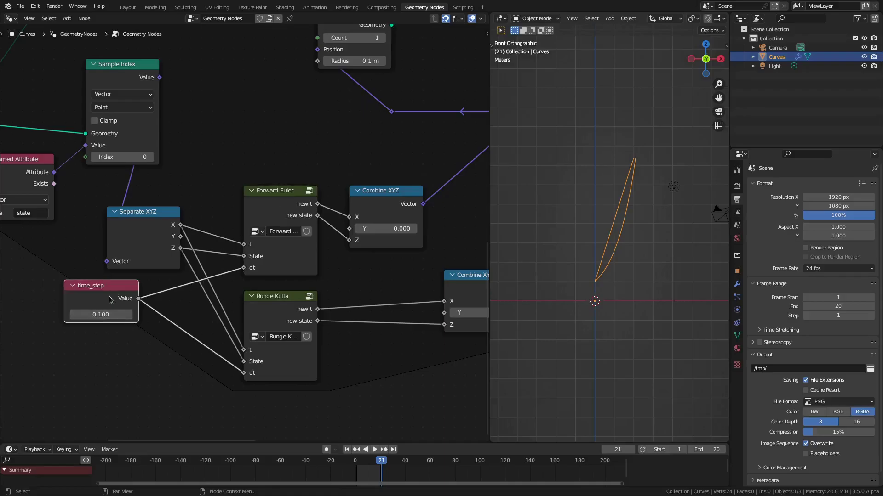
scroll(591, 303, "up", 6)
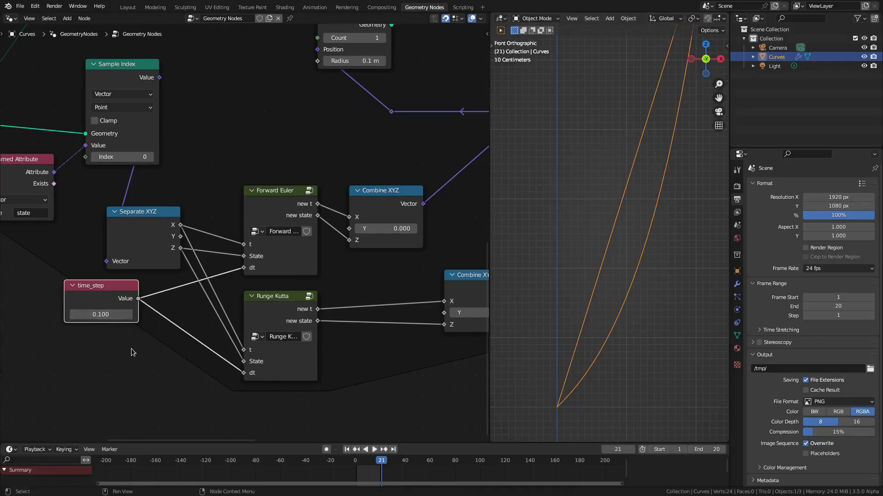
left_click(97, 315)
type("0.")
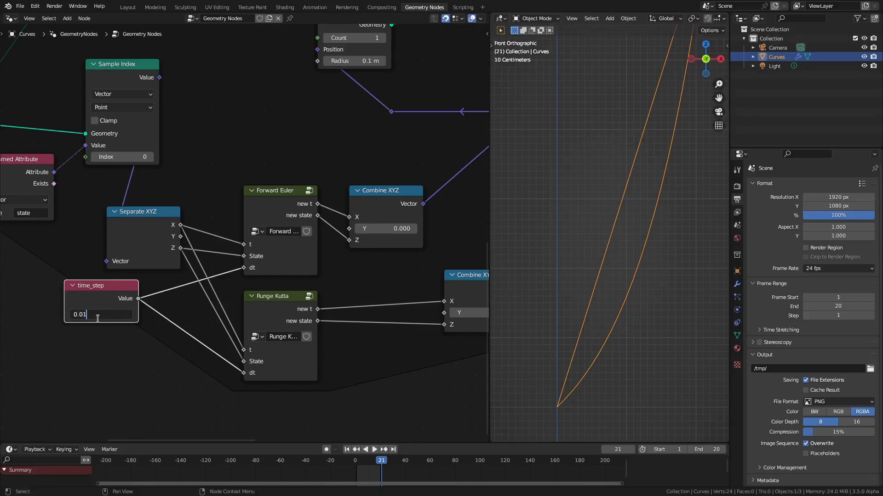
key("Return")
Set the end frame of the animation range to 200
left_click(706, 449)
type("0")
key("Return")
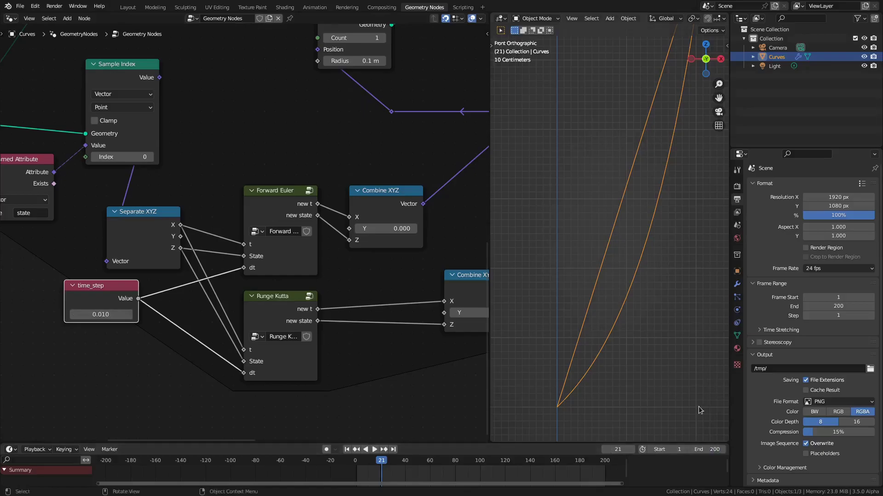
Rewind to frame 1, play the simulation with both curves framed in the front view, and stop playback
key("shift+Left")
key("Home")
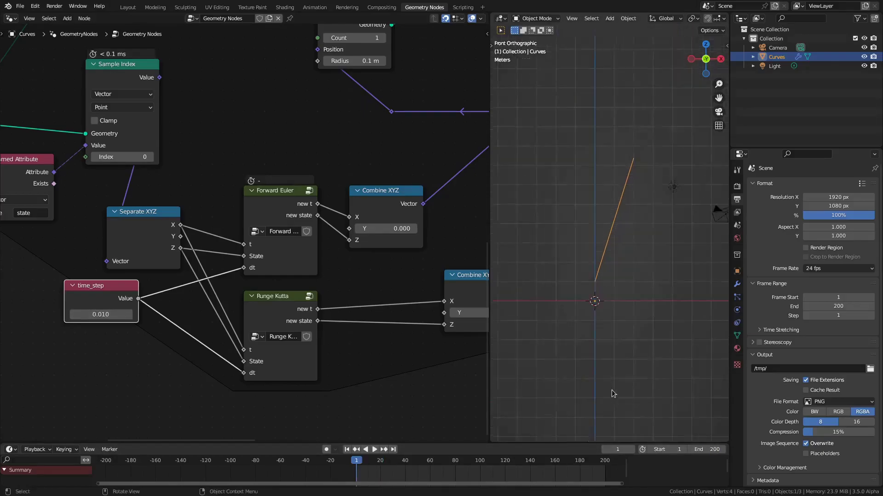
key("space")
scroll(655, 250, "up", 6)
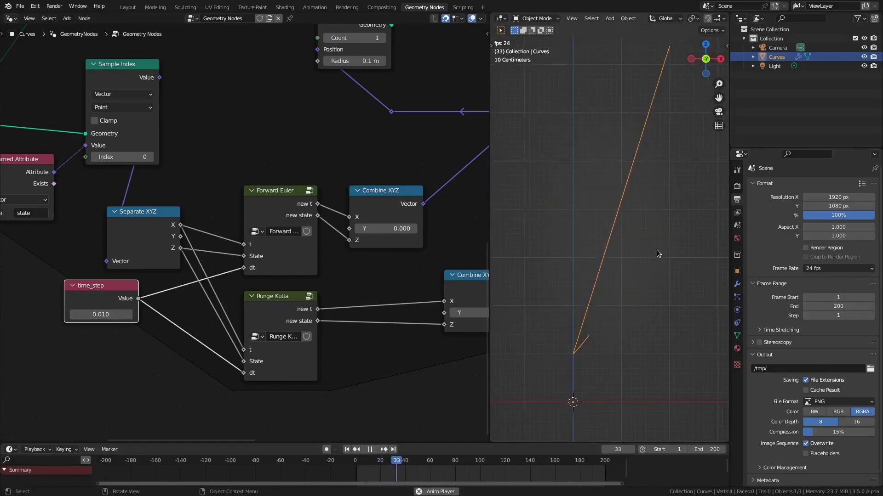
scroll(661, 283, "down", 5)
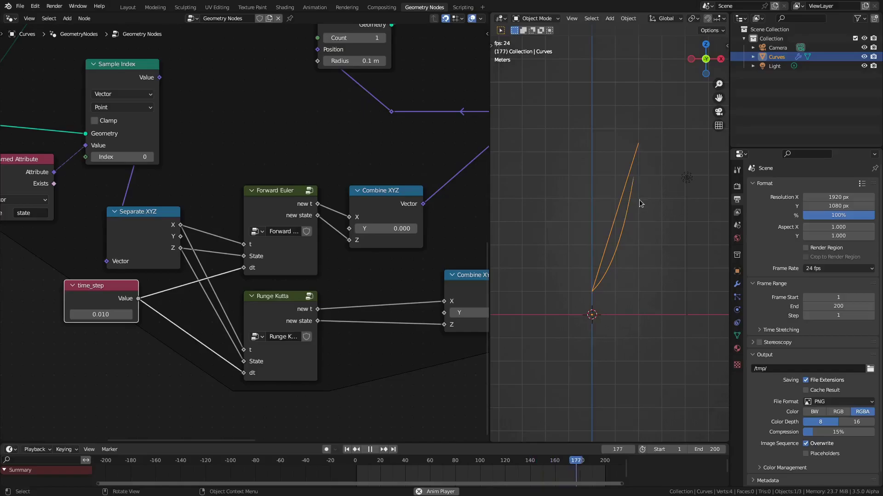
key("space")
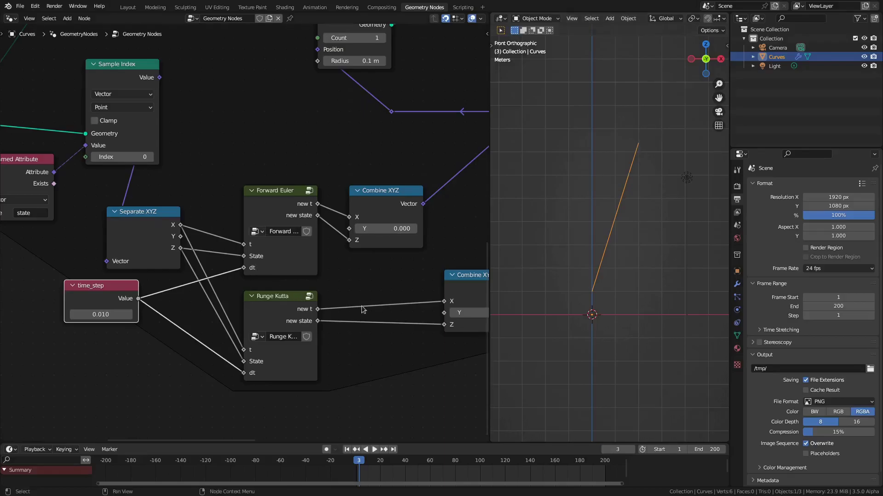
Examine how the Forward Euler outputs pass through Combine XYZ to the new Points, Join Geometry and Store Named Attribute nodes
middle_click_drag(368, 275, 290, 300)
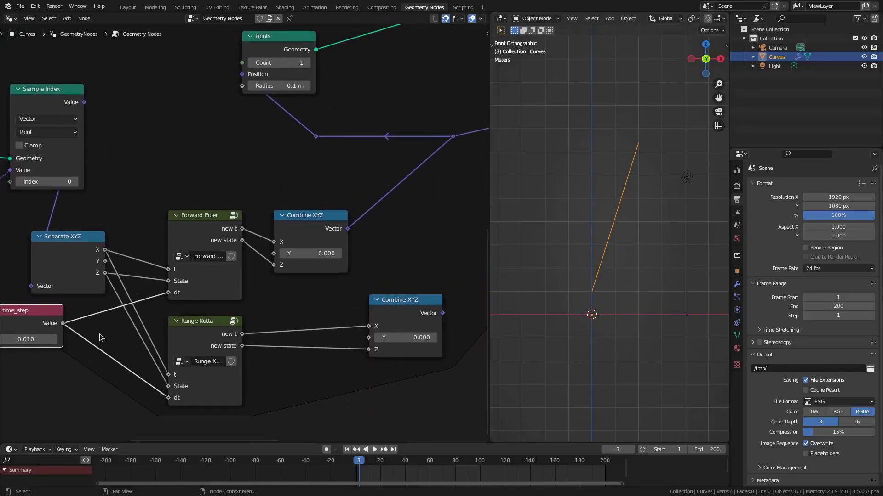
middle_click_drag(224, 197, 175, 232)
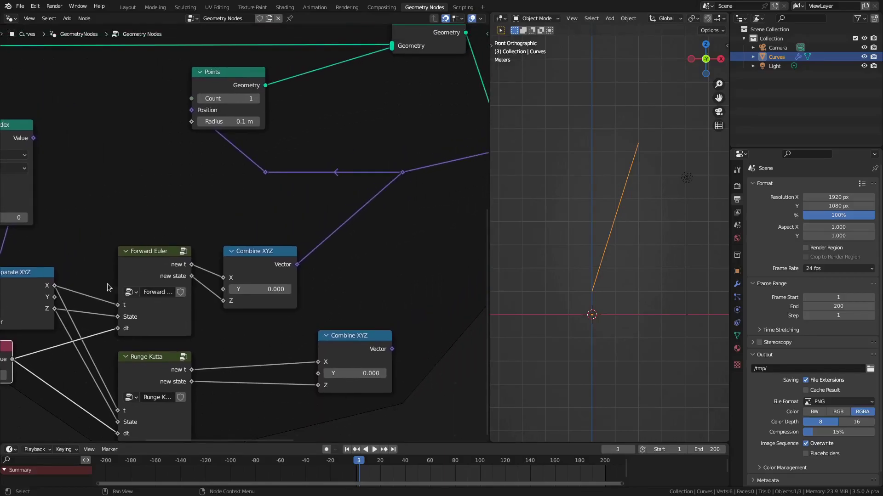
left_click(153, 260)
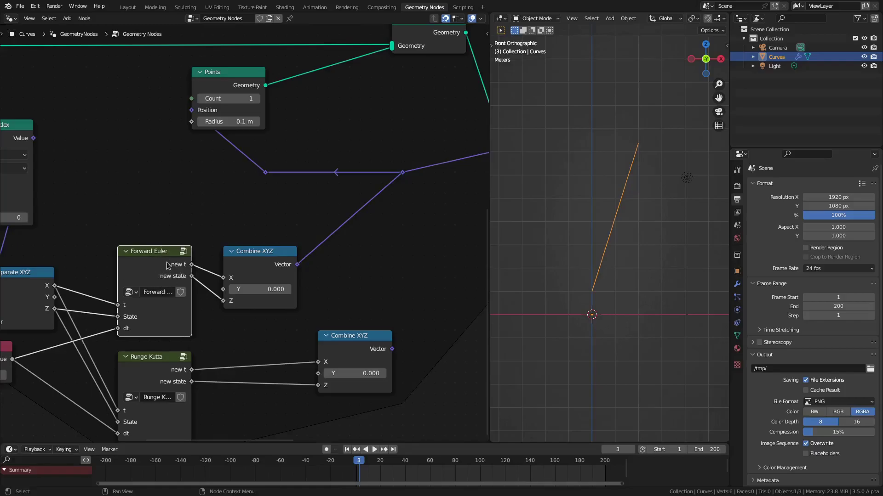
scroll(598, 292, "up", 5)
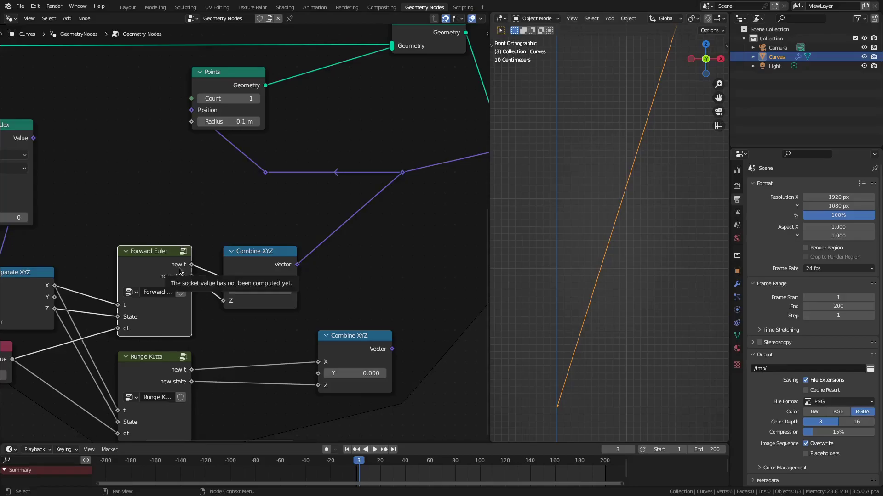
mouse_move(192, 279)
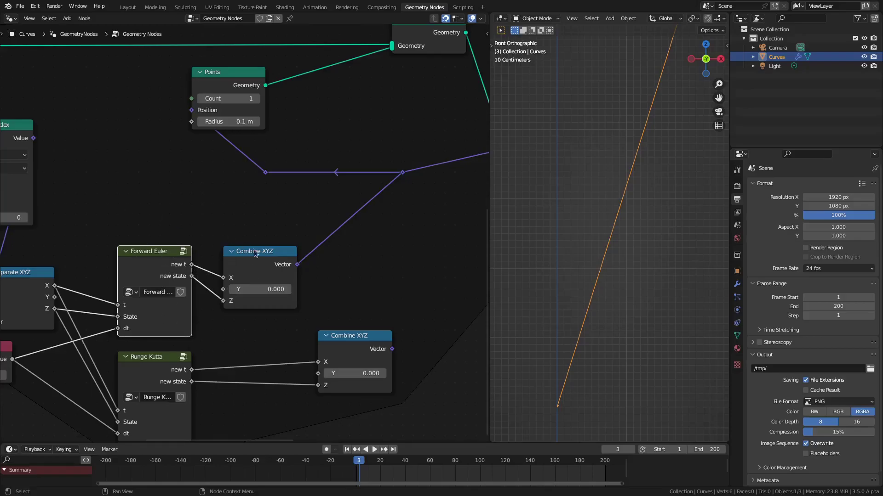
middle_click_drag(343, 227, 273, 285)
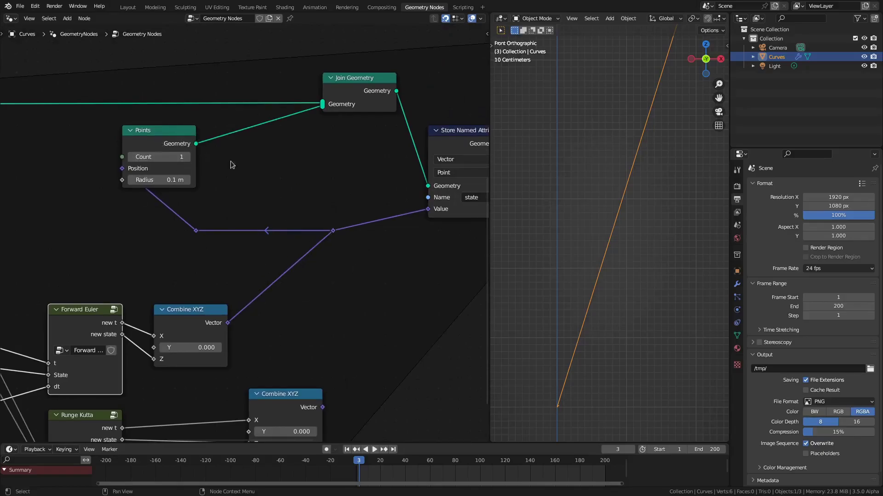
middle_click_drag(314, 157, 271, 201)
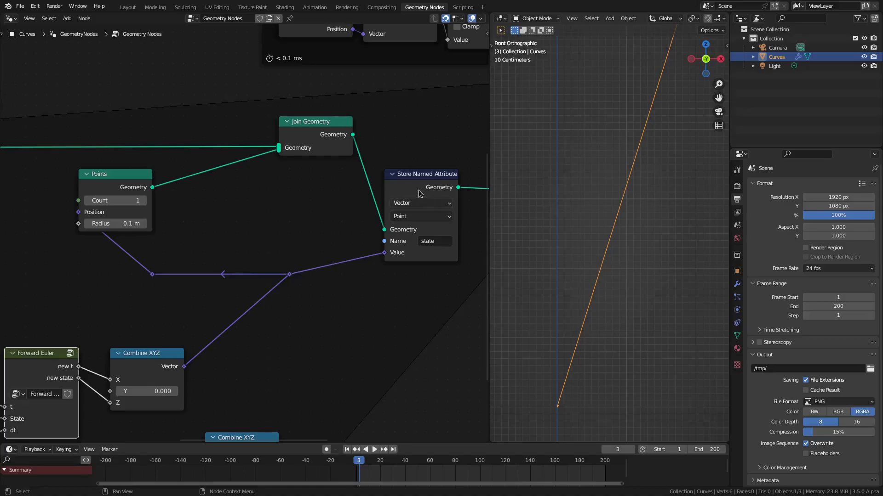
Examine how the state attribute is stored before Simulation Output and how the geometry feeds back through Simulation Input
middle_click_drag(423, 143, 331, 145)
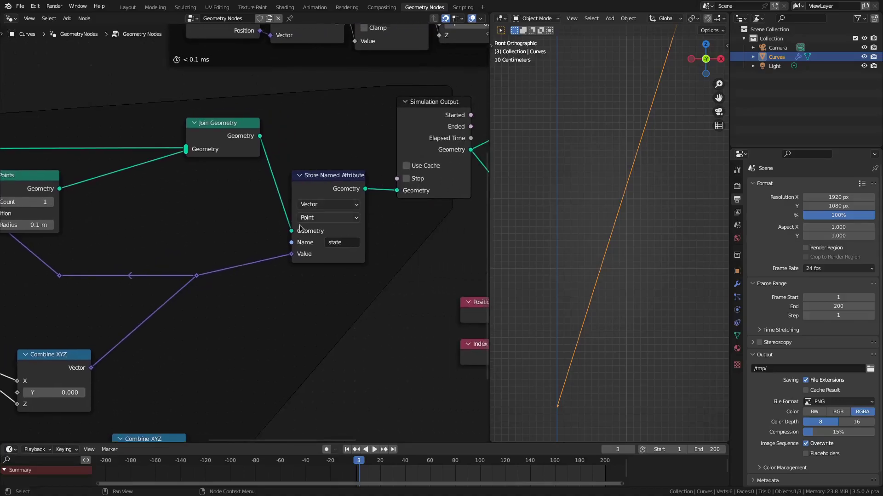
scroll(211, 223, "down", 2)
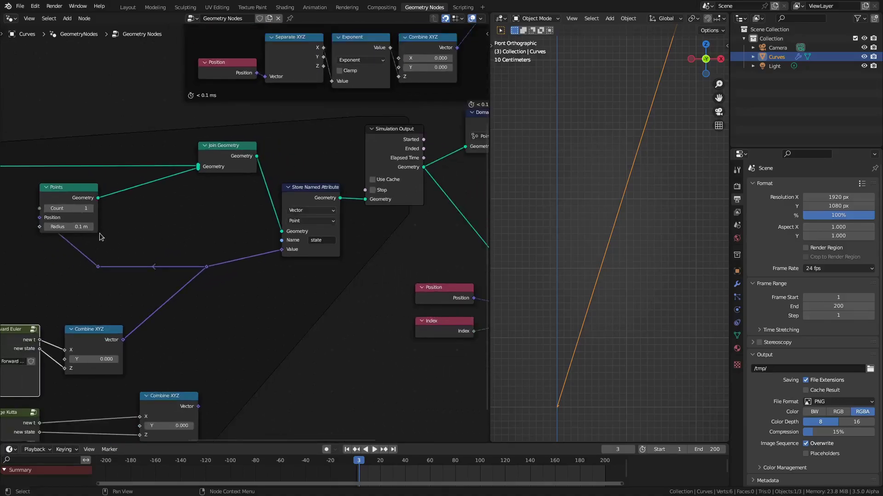
scroll(137, 211, "left", 5, "ctrl")
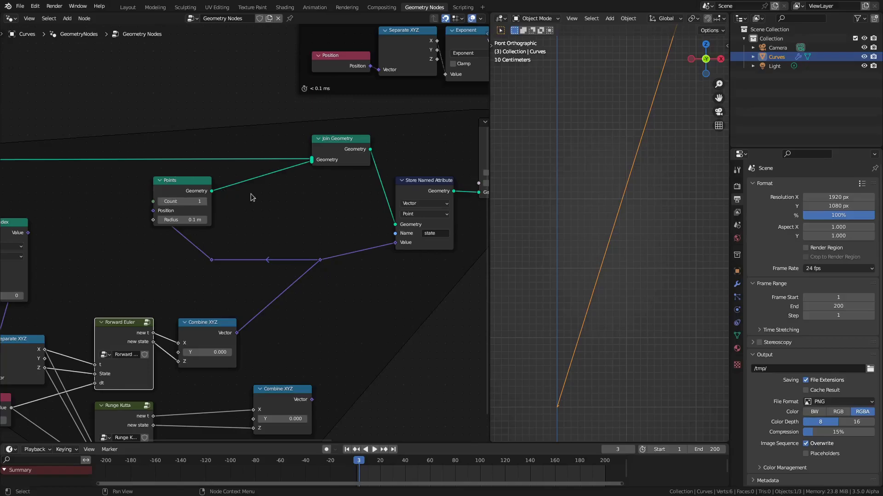
left_click(399, 181)
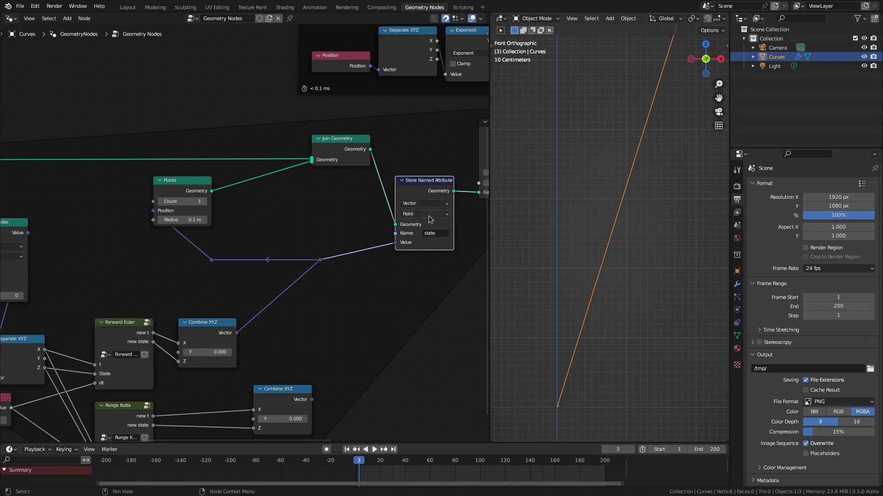
middle_click_drag(409, 166, 364, 181)
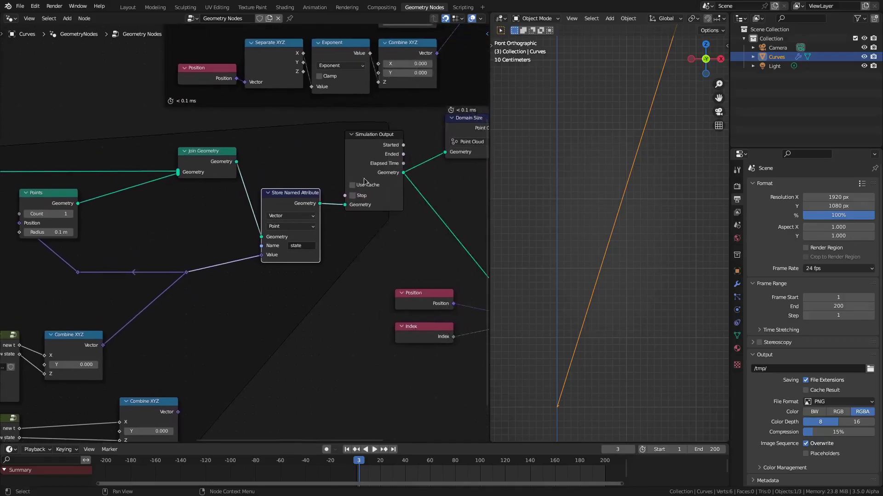
left_click(377, 165)
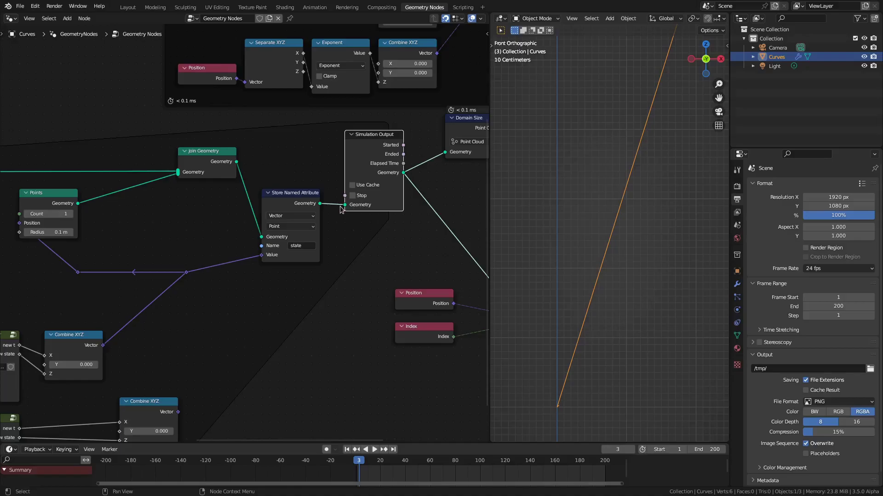
middle_click_drag(122, 121, 88, 107)
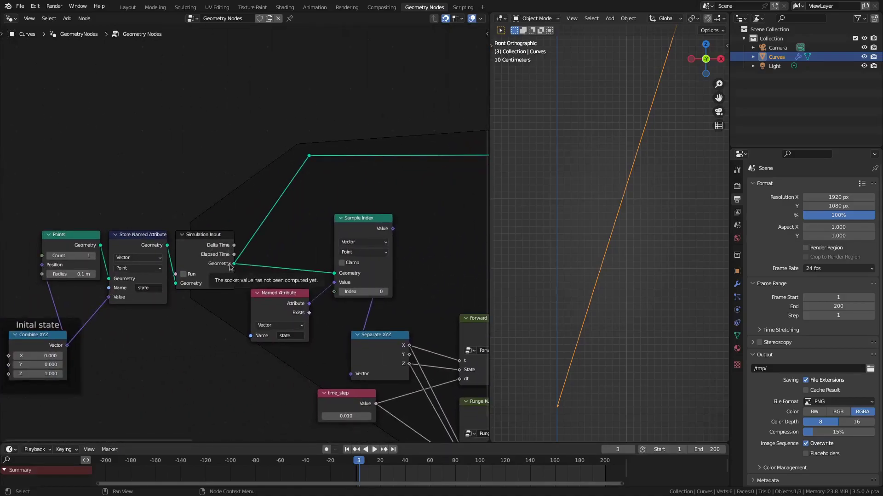
Return to frame 1 and examine where the plotted curves start, alongside the Ground truth and Simulation Output nodes
key("shift+Left")
scroll(561, 340, "up", 3)
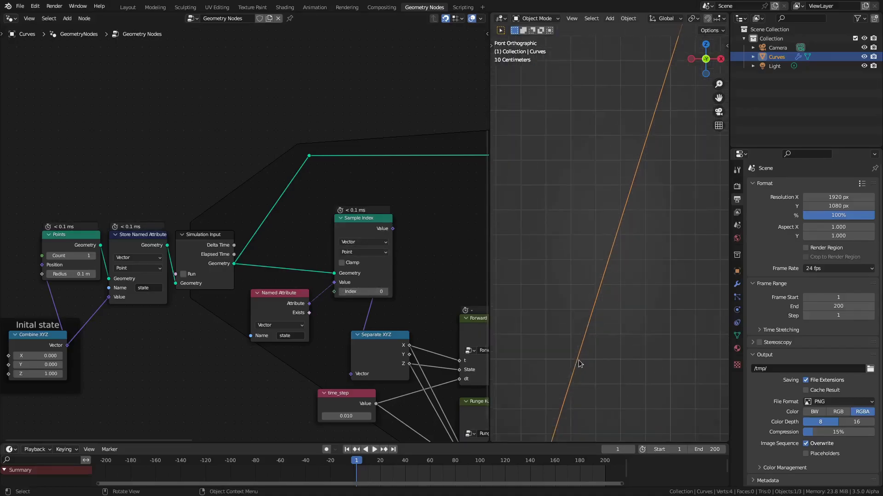
scroll(410, 140, "down", 2)
middle_click_drag(410, 140, 14, 232)
scroll(299, 161, "up", 2)
scroll(299, 161, "up", 1)
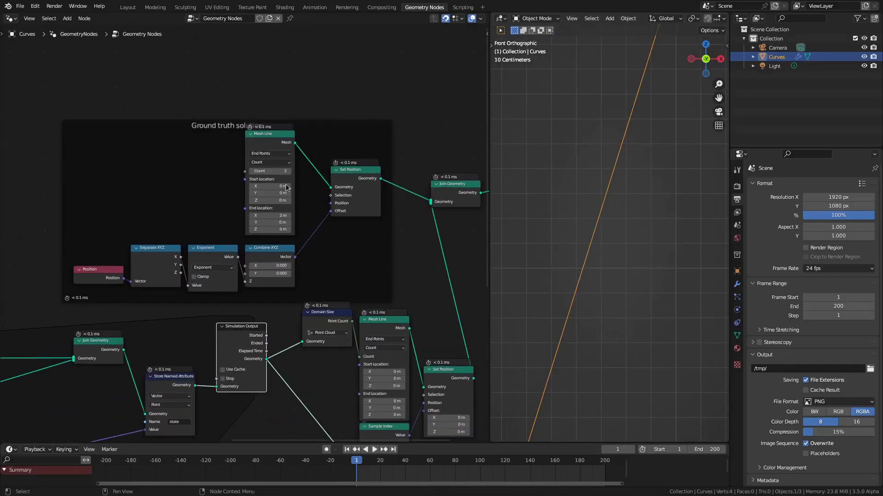
scroll(566, 372, "up", 1)
scroll(566, 369, "down", 2)
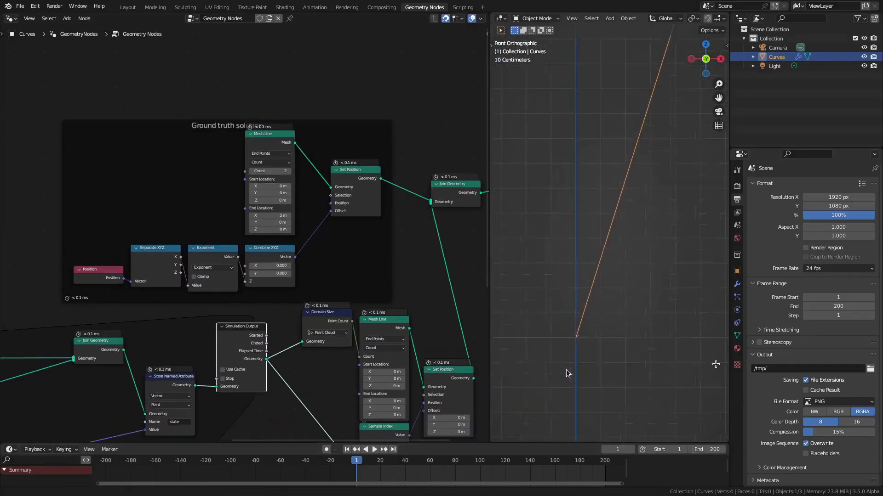
scroll(540, 355, "up", 3)
scroll(540, 354, "left", 1)
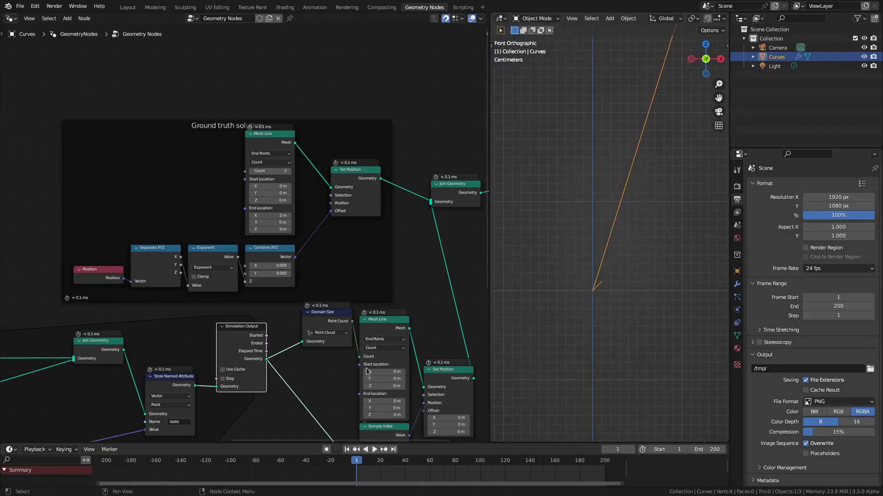
scroll(248, 411, "down", 10)
scroll(238, 292, "down", 5)
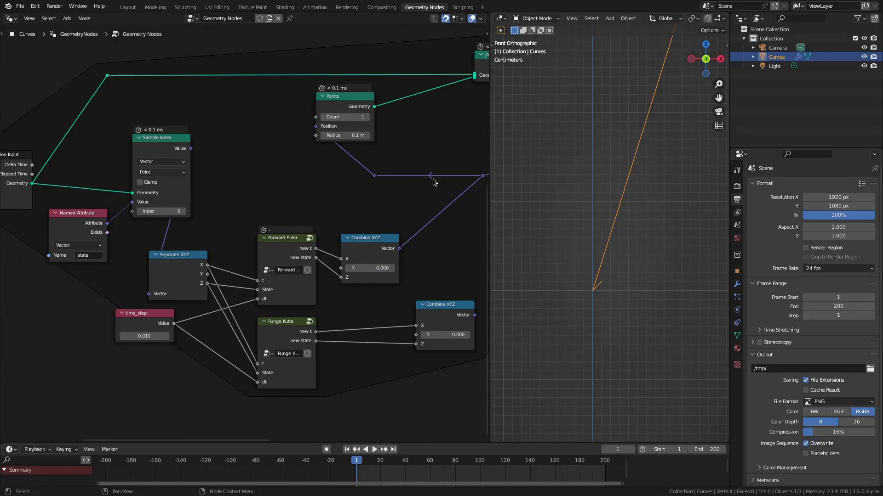
Advance the simulation one frame at a time to frame 13 to see the Forward Euler curve grow
middle_click_drag(414, 200, 374, 201)
key("Right")
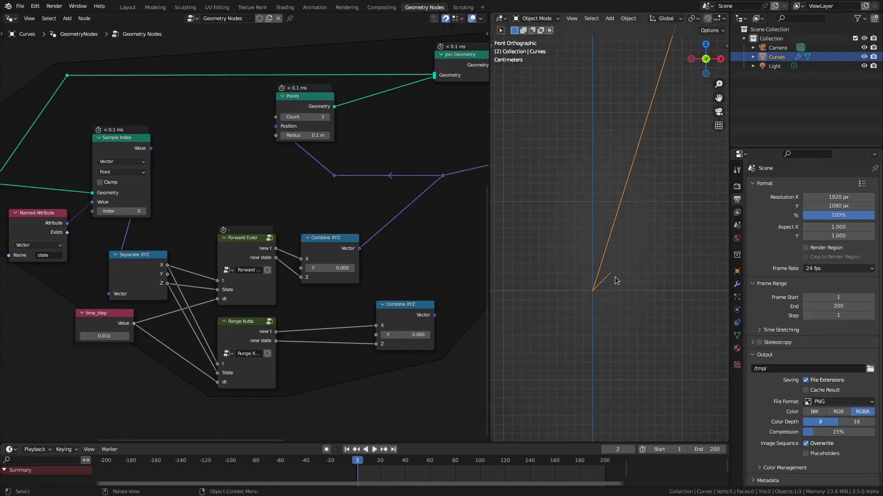
key("Right")
key("Right")
key("Right")
key("Right")
key("Right")
key("Right")
key("Right")
key("Right")
key("Right")
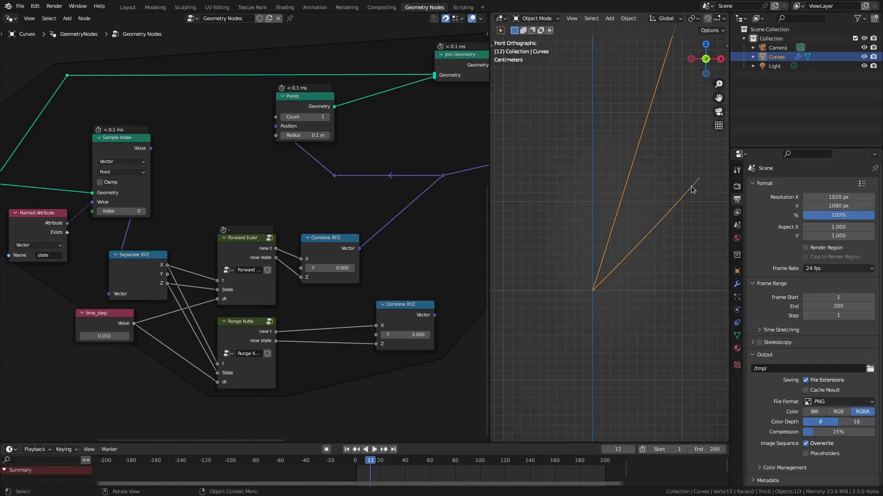
Examine the Domain Size, Mesh Line, Sample Index and Set Position nodes that turn the simulated points into a line
scroll(473, 187, "down", 5)
middle_click_drag(459, 191, 110, 222)
scroll(282, 329, "up", 4)
scroll(294, 330, "up", 2)
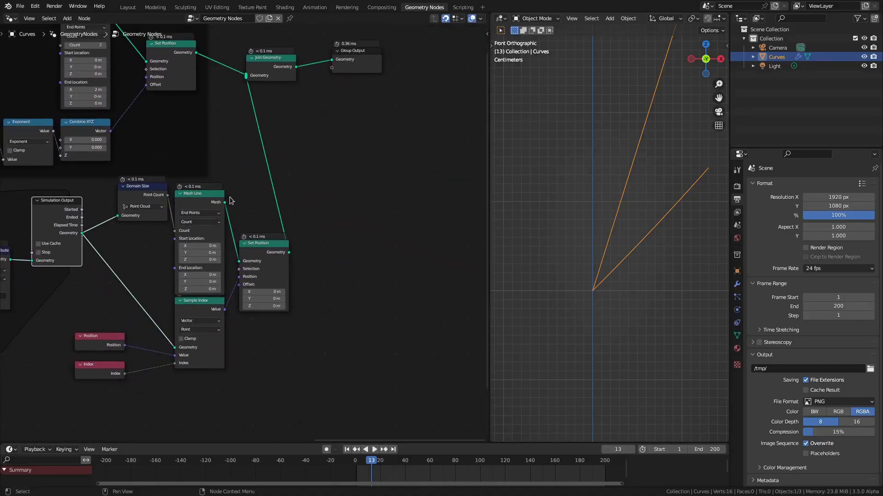
middle_click_drag(137, 187, 199, 170)
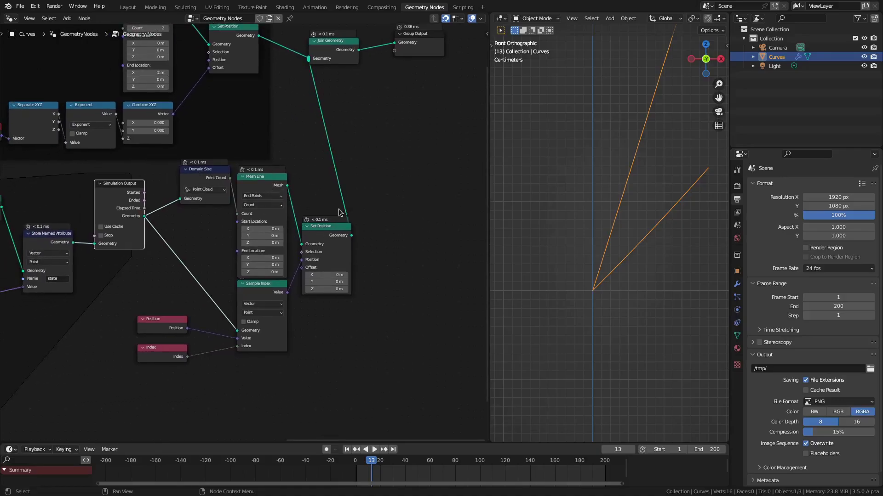
left_click(284, 185)
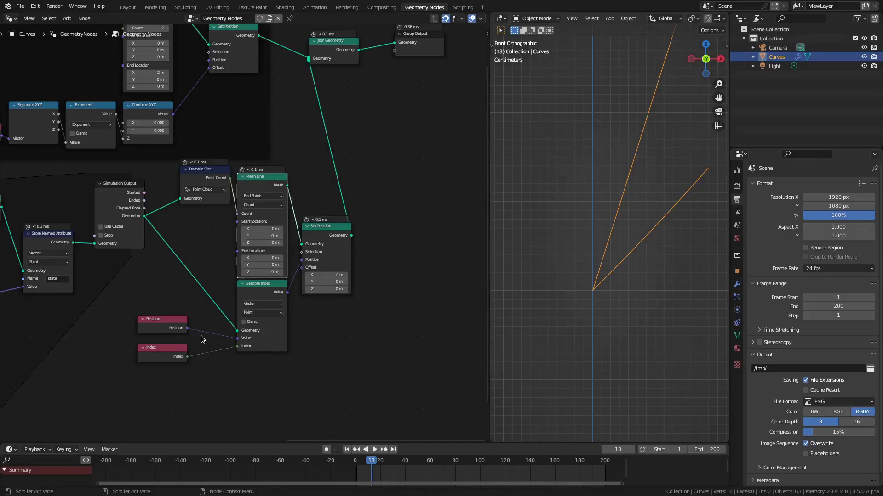
middle_click_drag(32, 244, 116, 222)
middle_click_drag(381, 293, 237, 302)
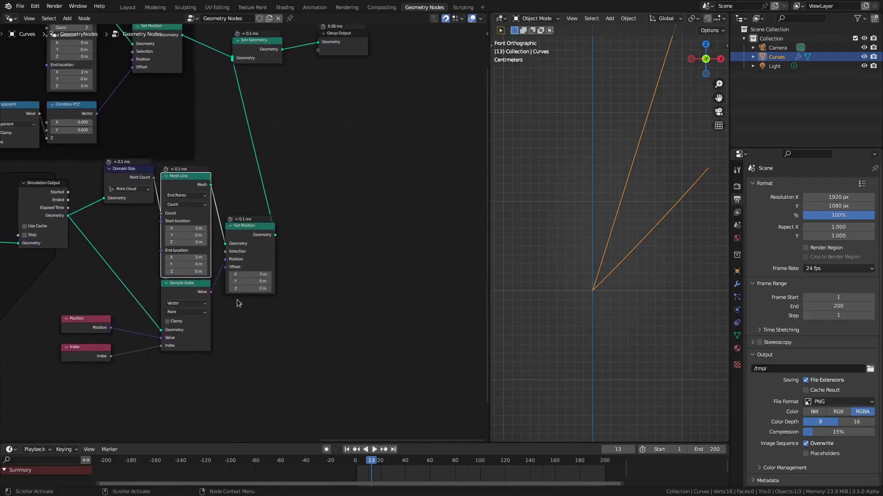
Link the Simulation Output geometry directly into the Join Geometry node before Group Output
scroll(636, 231, "down", 3)
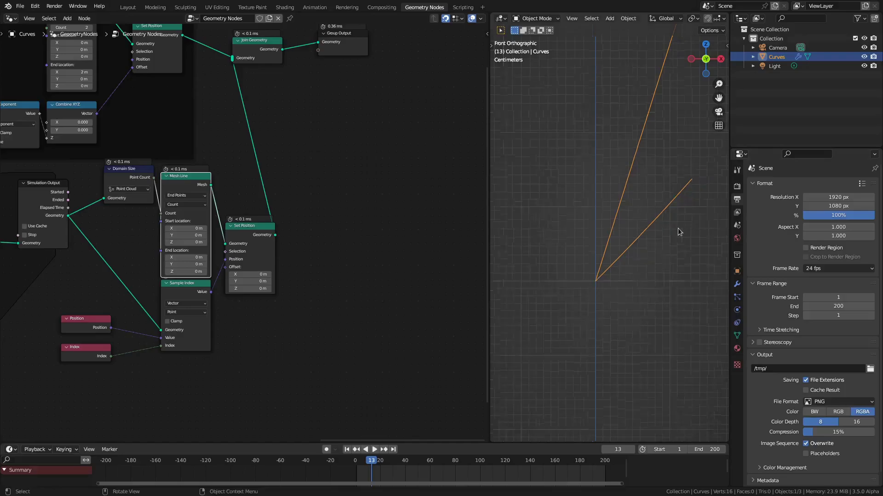
middle_click_drag(80, 234, 118, 298)
left_click_drag(106, 280, 272, 124)
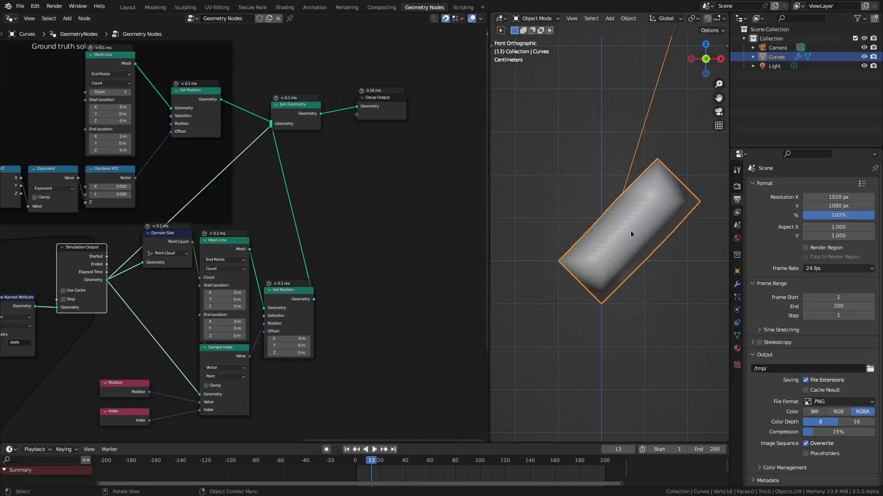
Set the radius of the Points node inside the simulation zone to 0.01 m
scroll(259, 307, "up", 3)
left_click(260, 295)
type("0.0")
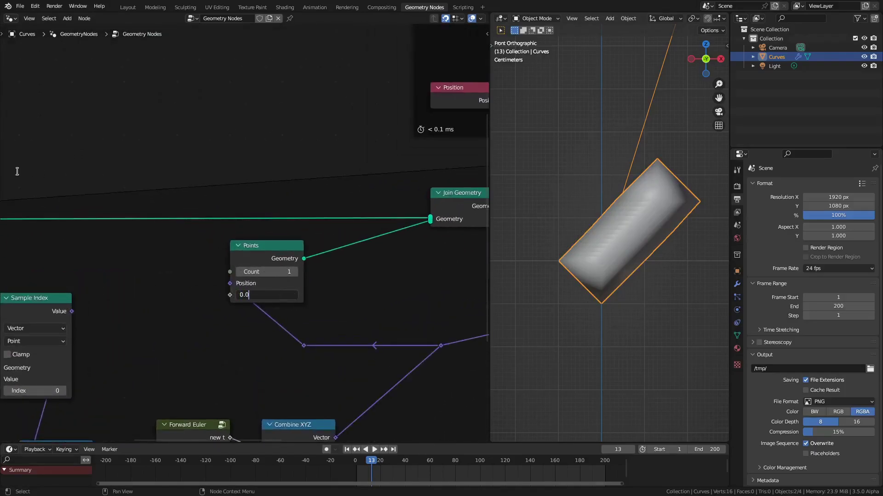
type("1")
key("Return")
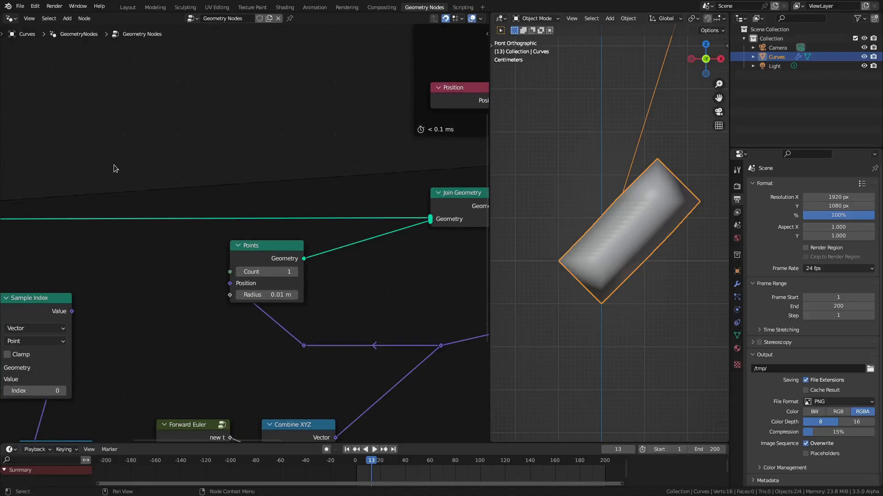
Set the radius of the initial-state Points node to 0.01 m and replay the simulation from frame 1
scroll(154, 167, "down", 3)
middle_click_drag(154, 167, 360, 213)
scroll(360, 213, "up", 2)
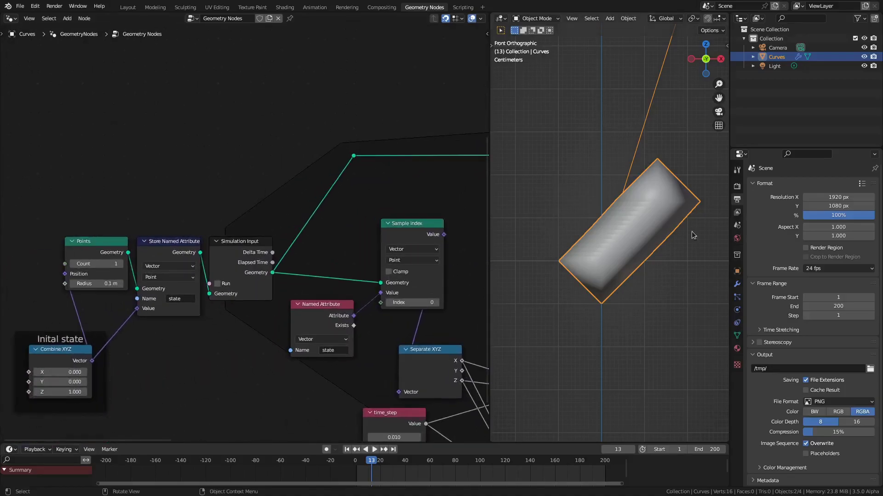
left_click(101, 283)
type("0.0")
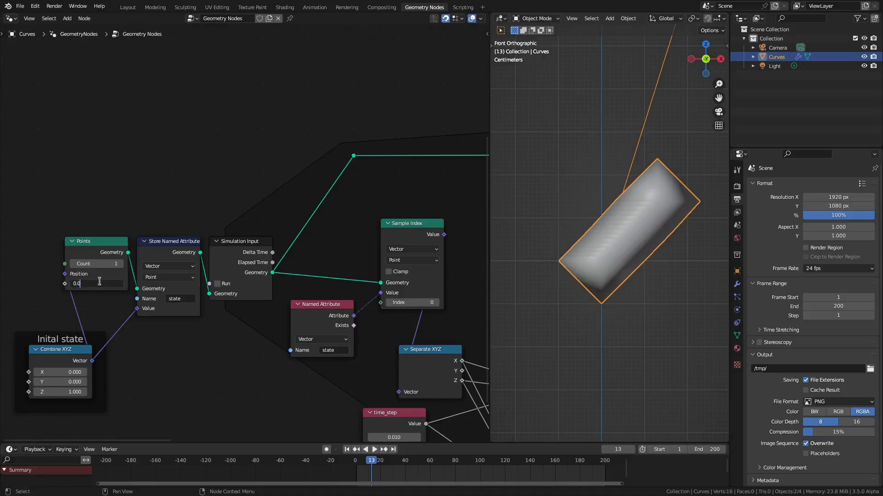
type("1")
key("Return")
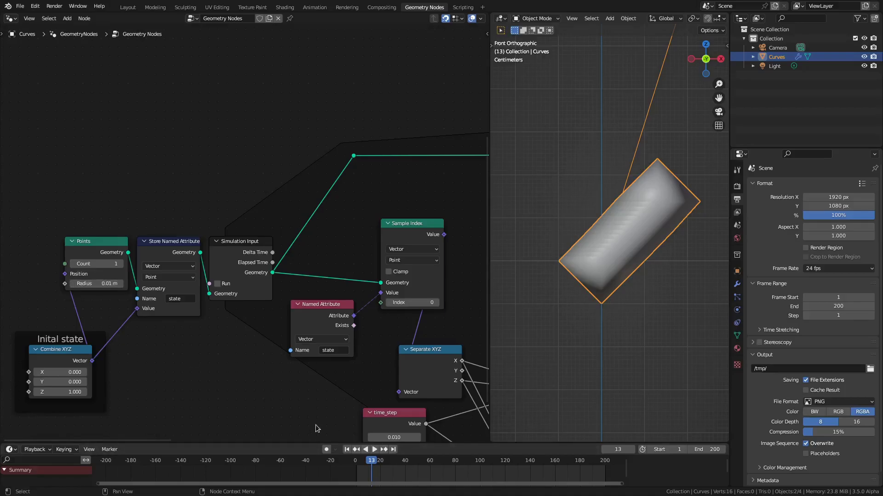
key("shift+Left")
key("space")
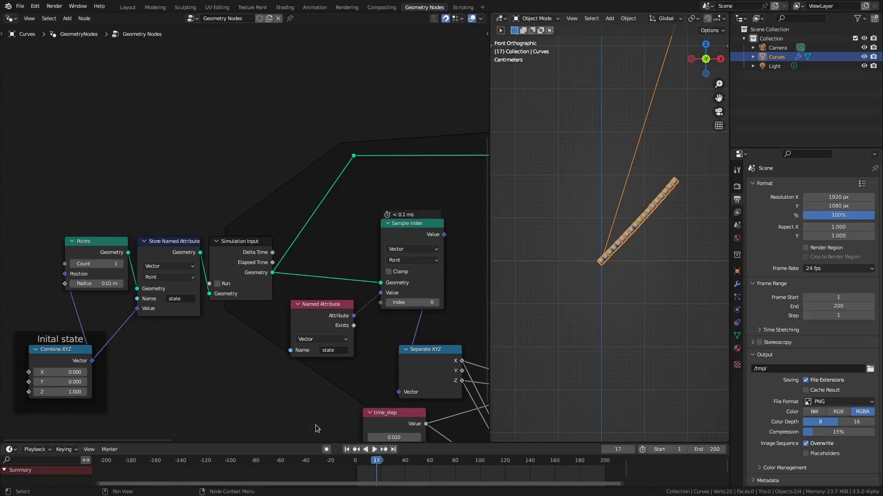
Set the radius of the Points node inside the simulation zone to 0.001 m and replay from frame 1
scroll(409, 145, "right", 10)
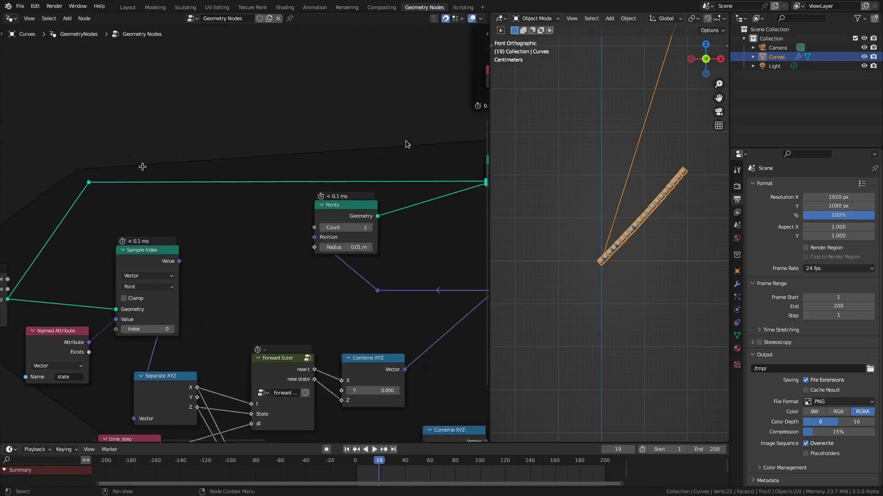
scroll(609, 222, "up", 6)
scroll(670, 243, "down", 3)
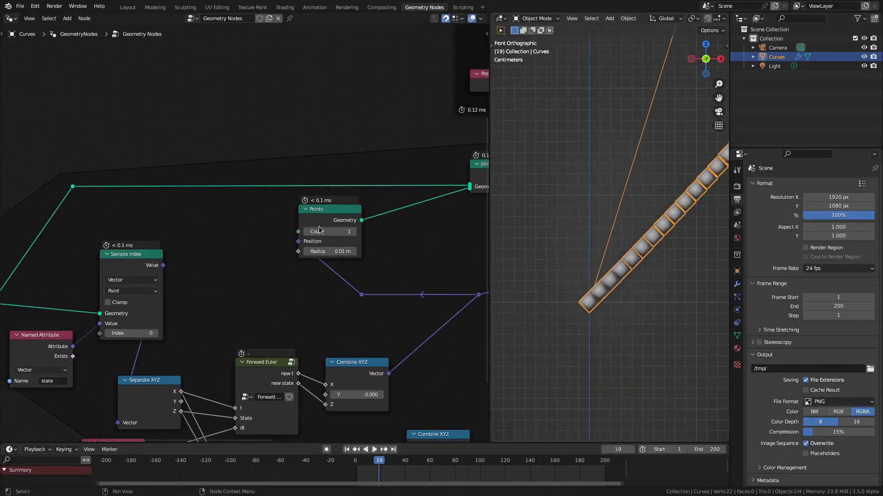
left_click(342, 252)
type("0.001")
key("Return")
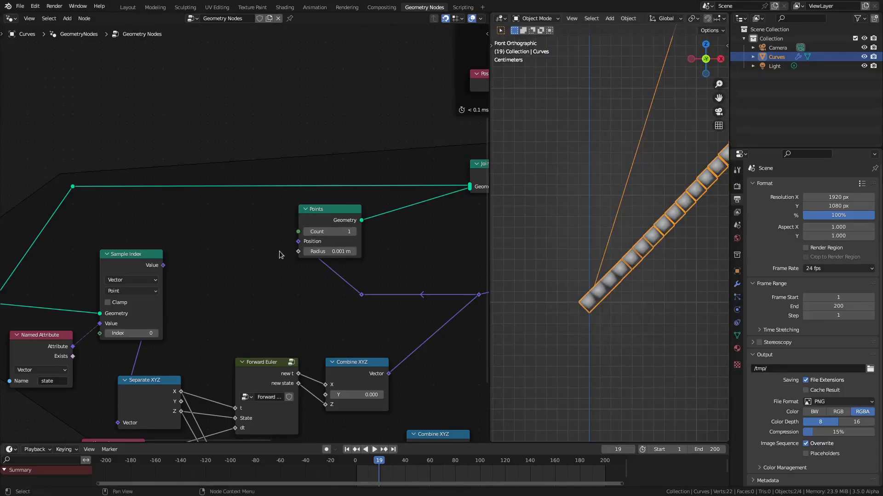
key("shift+Left")
key("space")
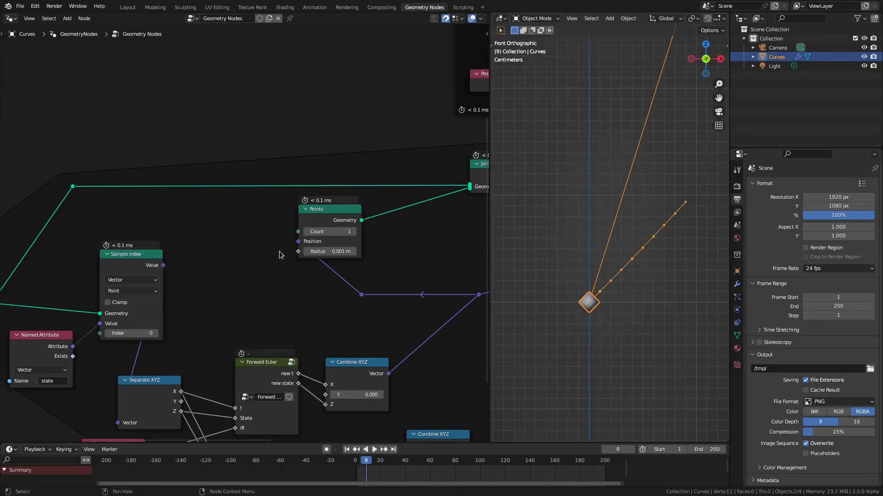
Set the radius of the initial-state Points node to 0.001 m and replay the simulation from frame 1
scroll(312, 169, "down", 3)
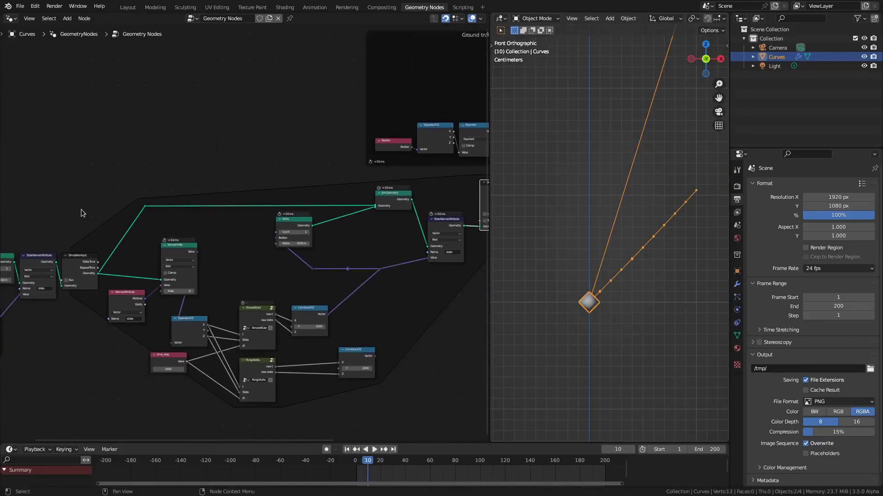
middle_click_drag(81, 208, 321, 146)
scroll(239, 234, "up", 2)
left_click(241, 210)
type("0.0")
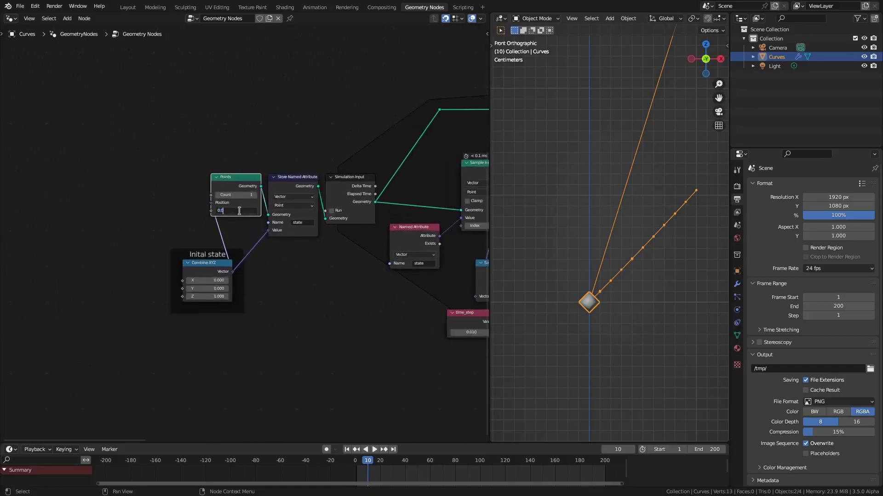
key("Return")
key("shift+Left")
key("space")
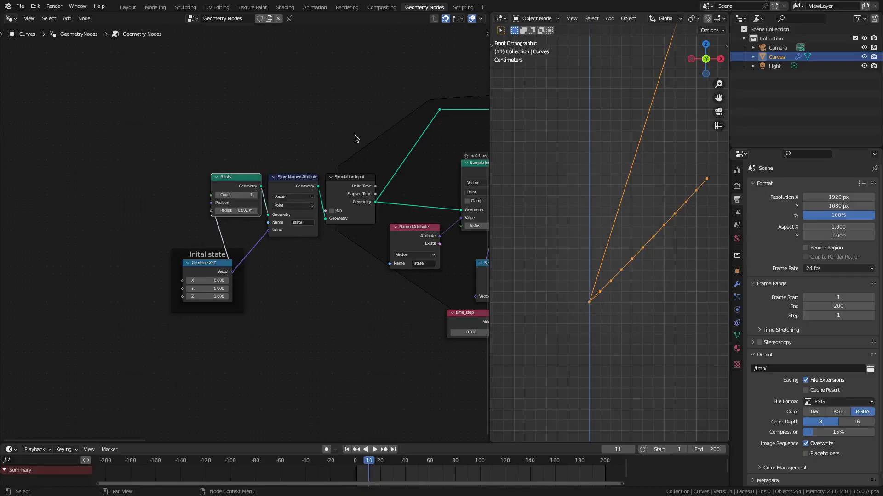
Set the Mesh Line count in the Ground truth solution frame to 150
scroll(354, 138, "right", 10)
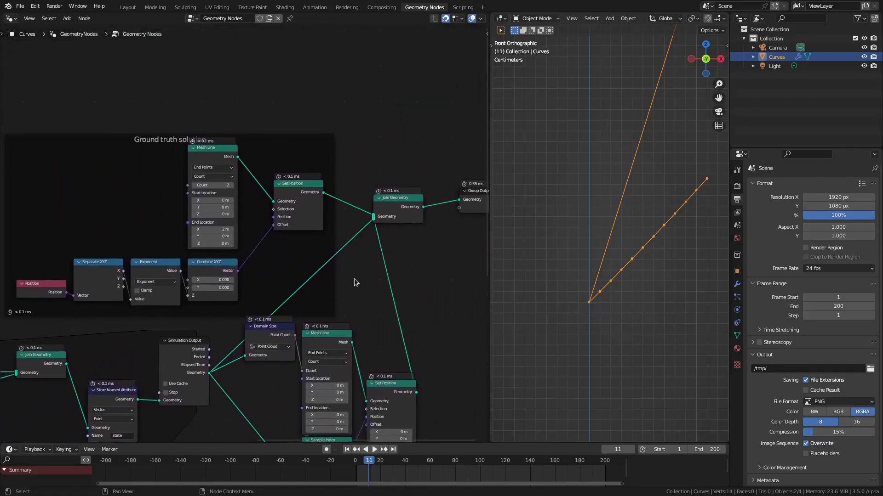
scroll(354, 282, "right", 4)
scroll(355, 282, "up", 4)
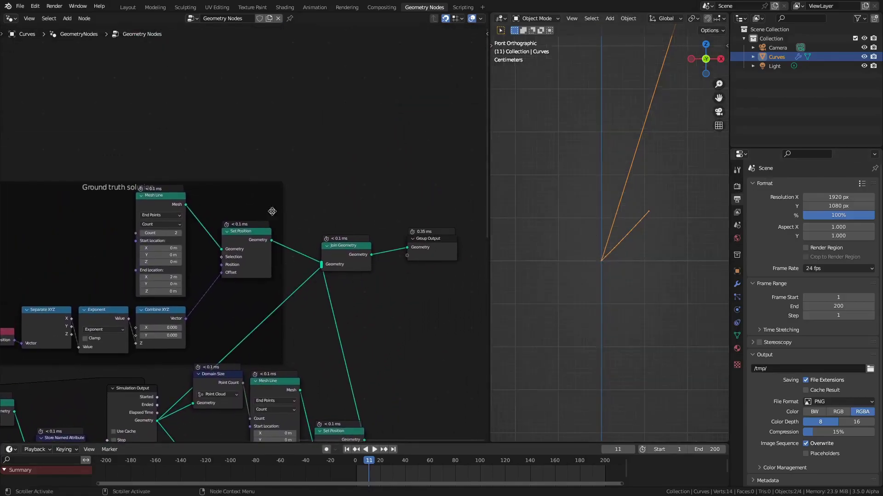
scroll(272, 211, "up", 2)
scroll(186, 119, "left", 4)
scroll(160, 72, "up", 1)
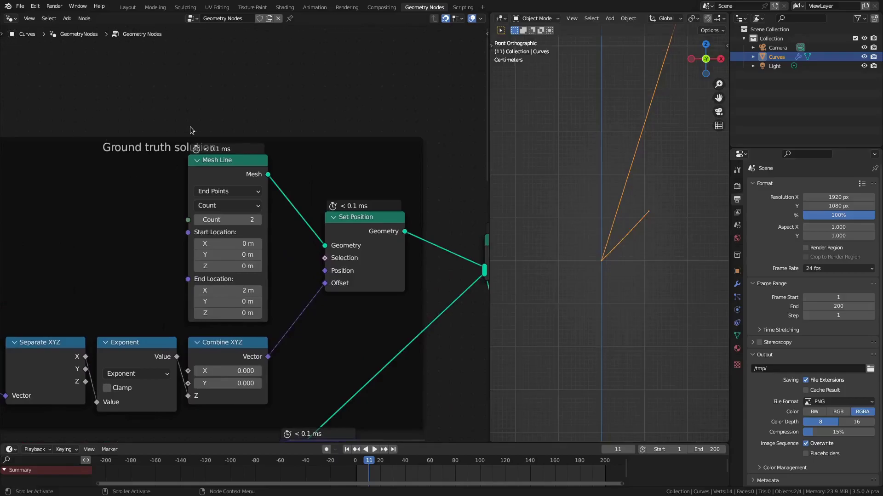
scroll(149, 233, "down", 1)
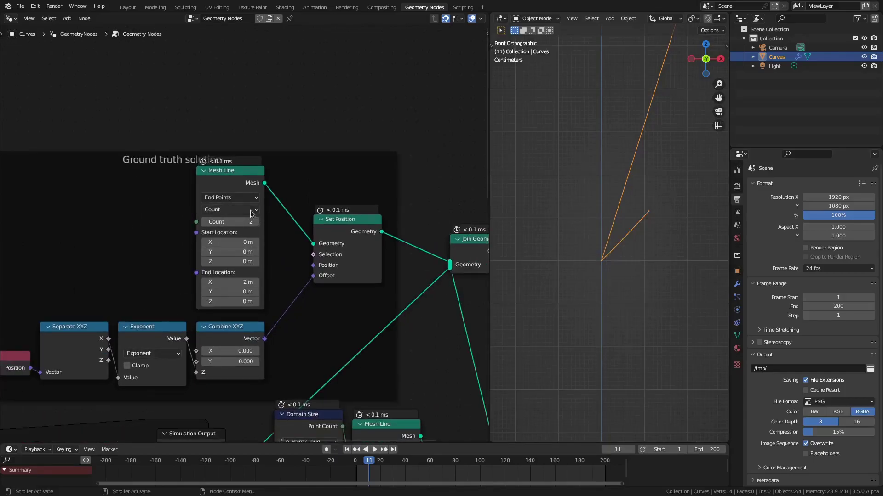
left_click(227, 219)
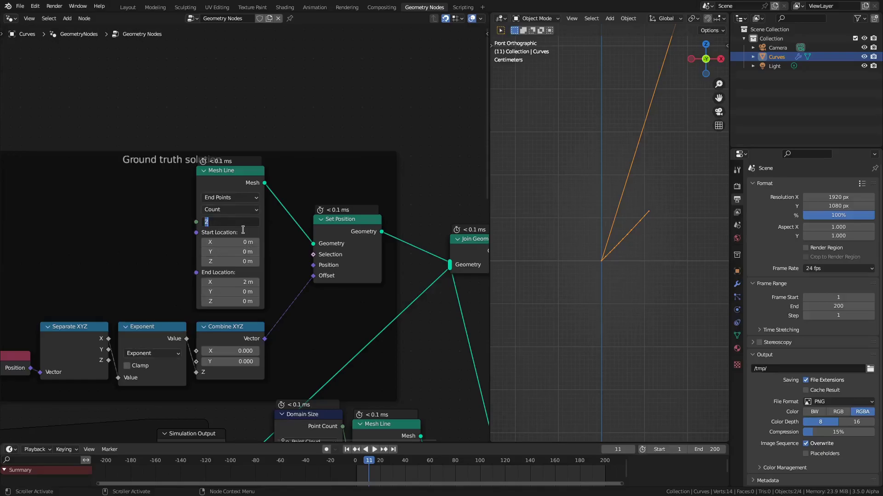
key("Return")
scroll(597, 209, "down", 3)
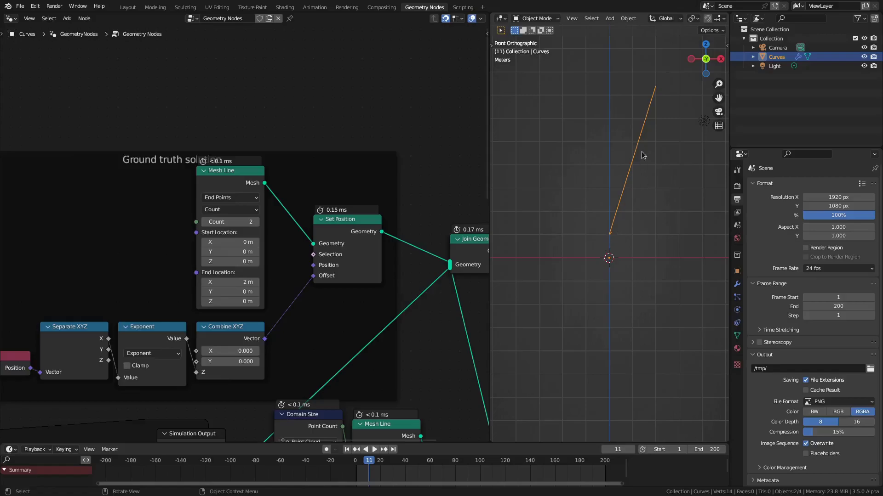
left_click(241, 221)
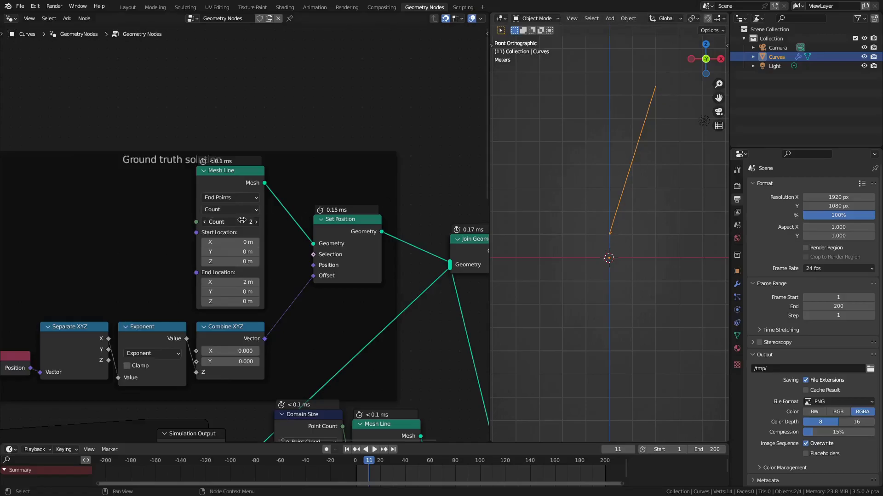
type("150")
key("Return")
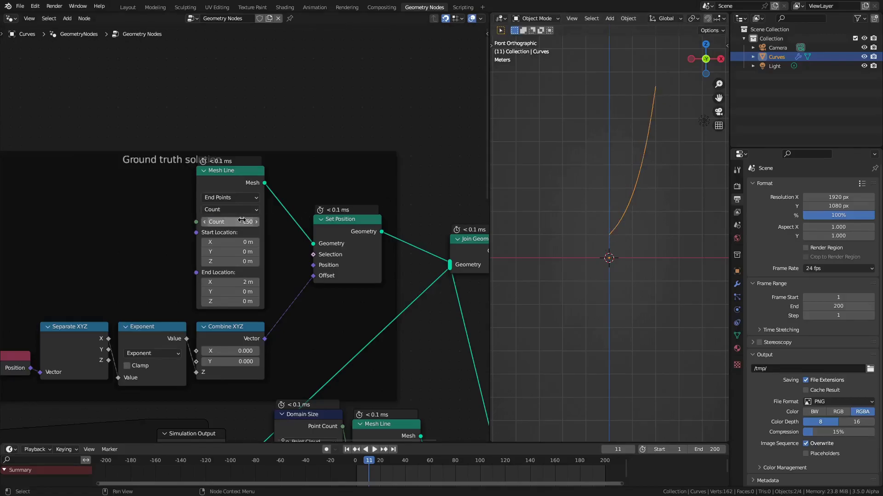
Play the simulation to frame 72 and examine the Forward Euler points against the ground truth curve up close
key("space")
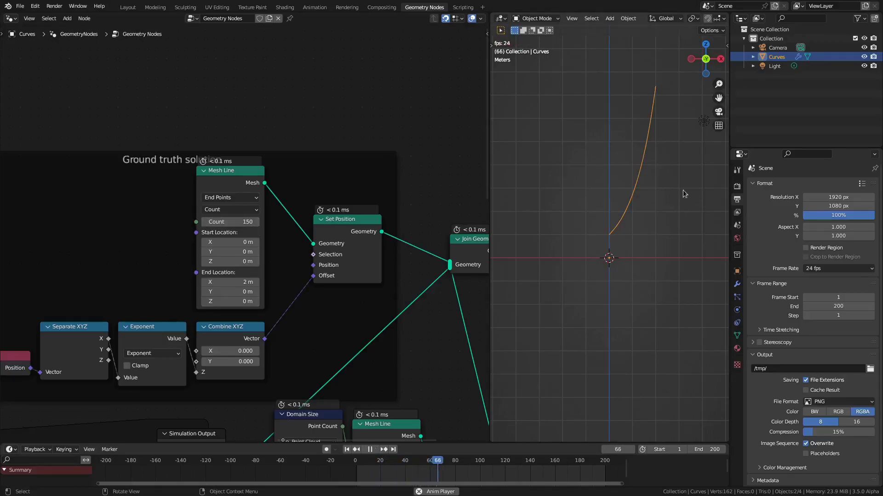
key("space")
scroll(642, 210, "up", 6)
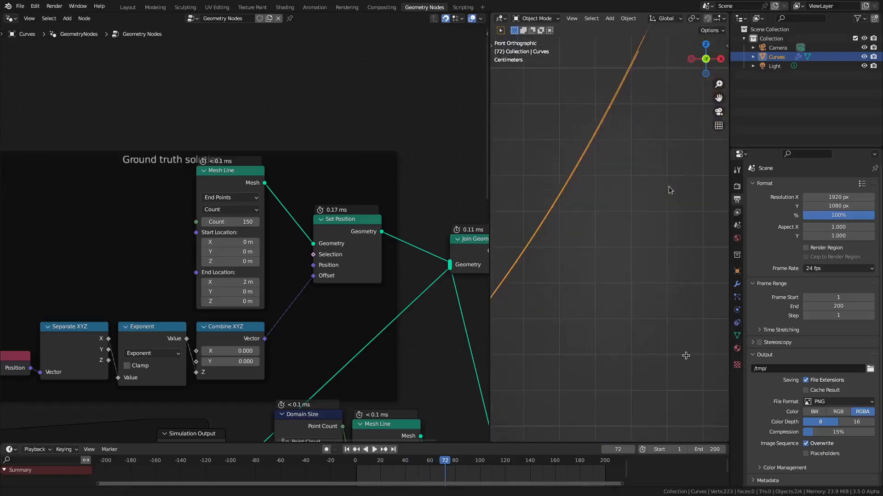
scroll(669, 190, "up", 5)
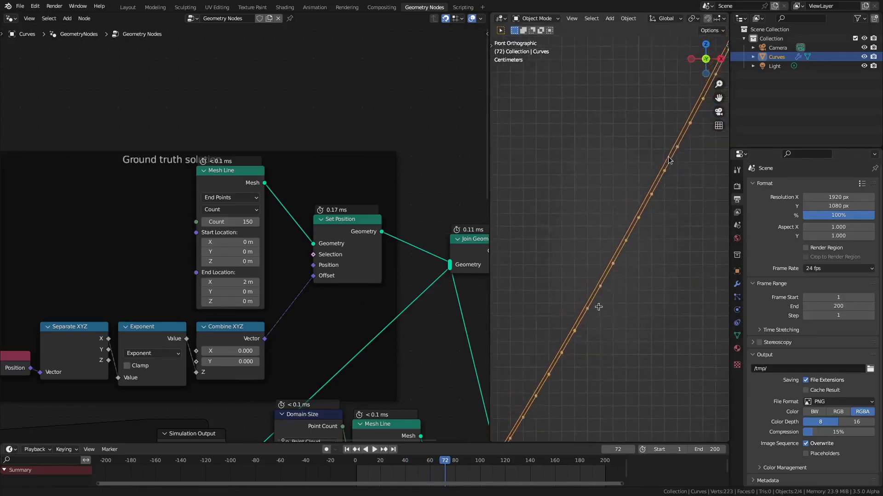
Resume playback in stages up to frame 148 and inspect the gap between the simulated end points and the ground truth
key("space")
key("space")
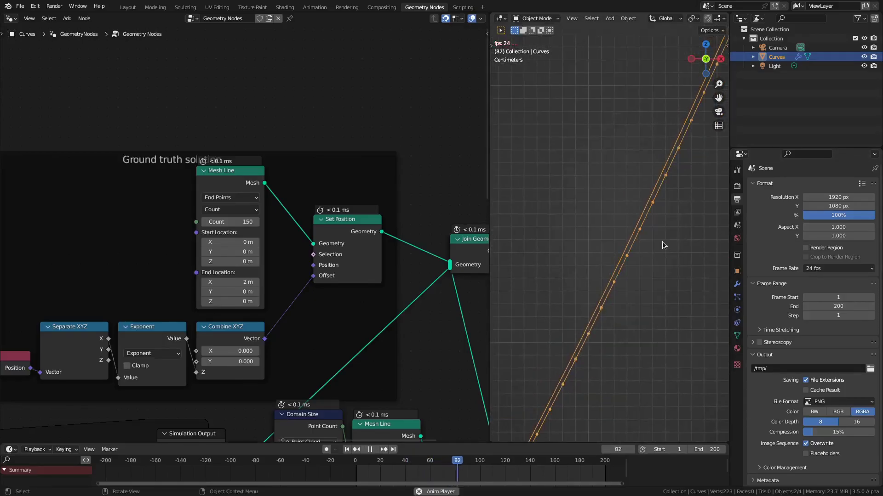
scroll(662, 245, "down", 4)
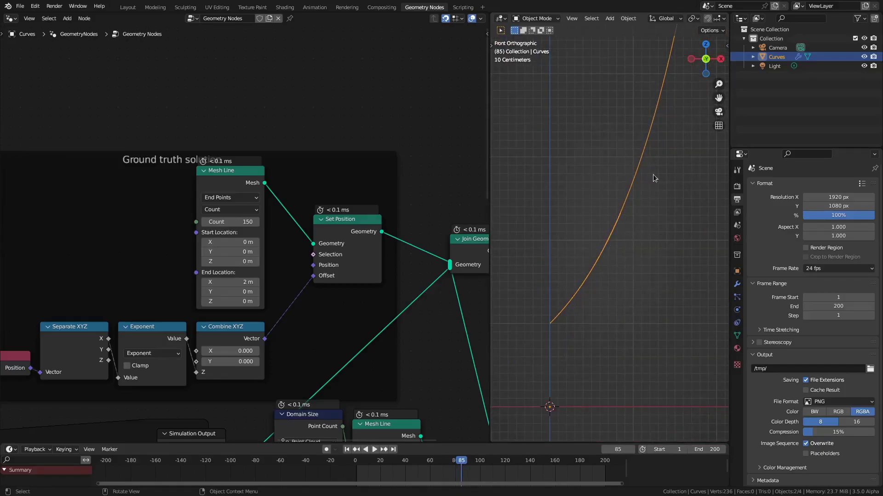
key("space")
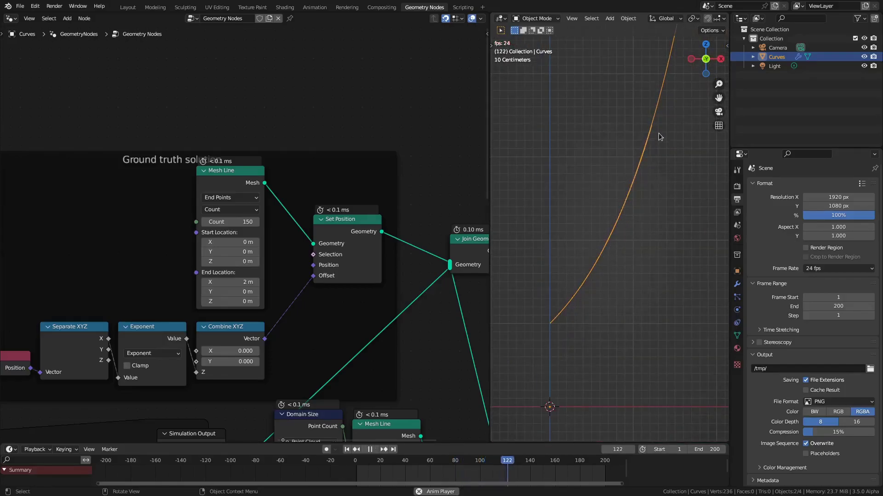
key("space")
scroll(676, 64, "up", 8)
scroll(630, 268, "up", 5, "shift")
scroll(624, 264, "down", 3)
Connect the Runge Kutta branch's Combine XYZ vector to the reroute feeding Points and Store Named Attribute, and replay the simulation from frame 1
scroll(416, 380, "down", 15, "shift")
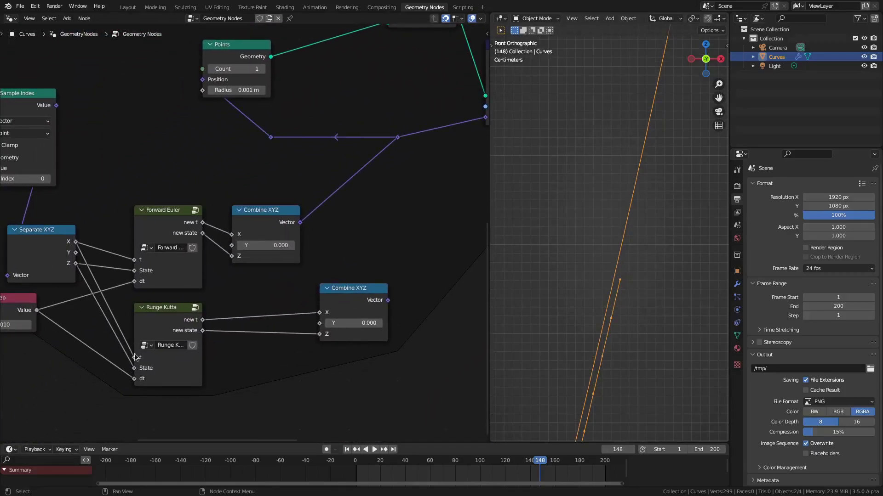
left_click(161, 319)
left_click_drag(387, 300, 398, 137)
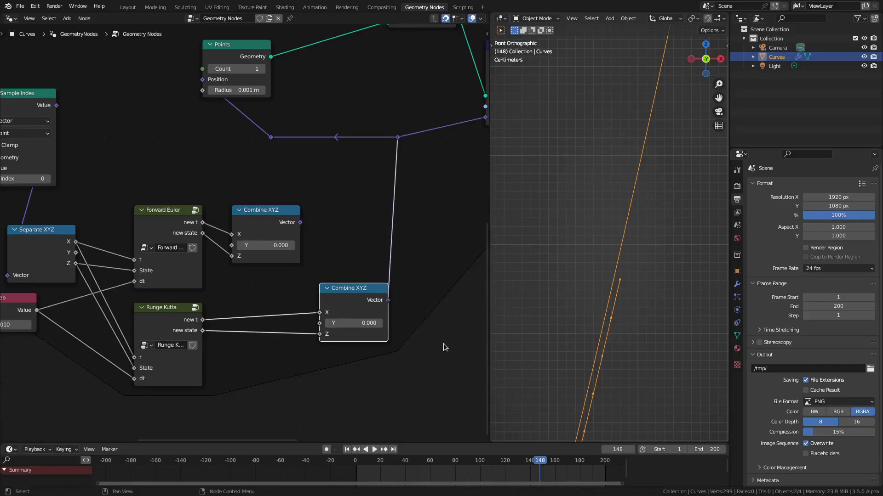
key("shift+Left")
key("space")
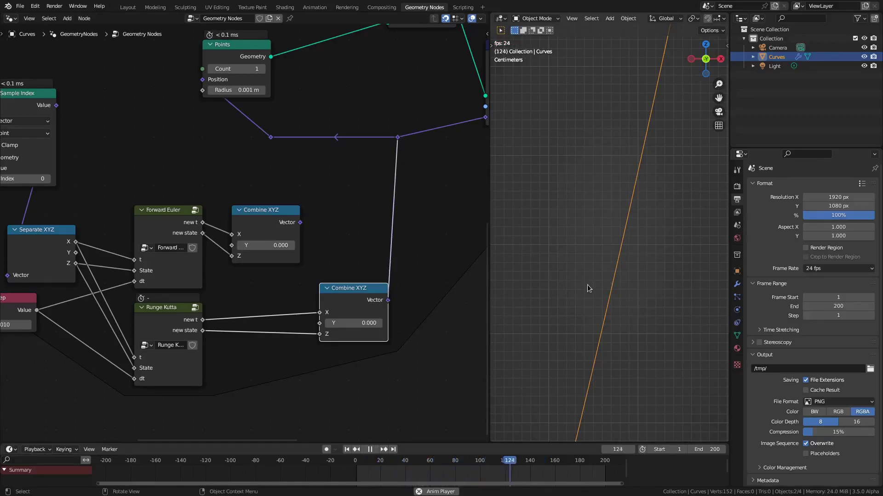
key("space")
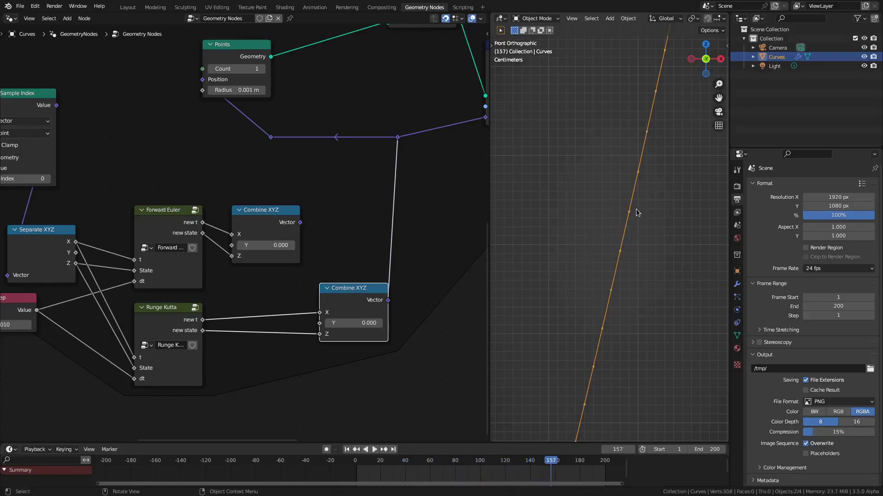
Examine the Runge Kutta curve against the ground truth at millimetre scale and over its full length
scroll(637, 215, "up", 8)
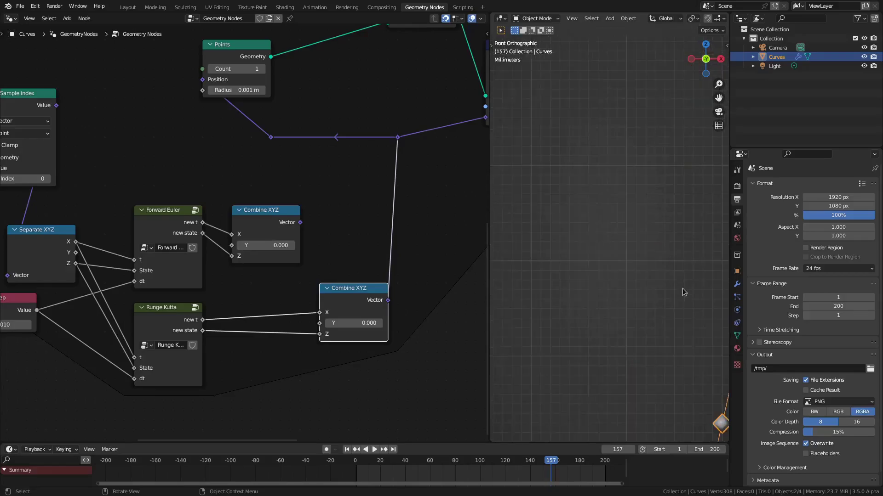
middle_click_drag(676, 289, 552, 246, "shift")
scroll(557, 242, "up", 3)
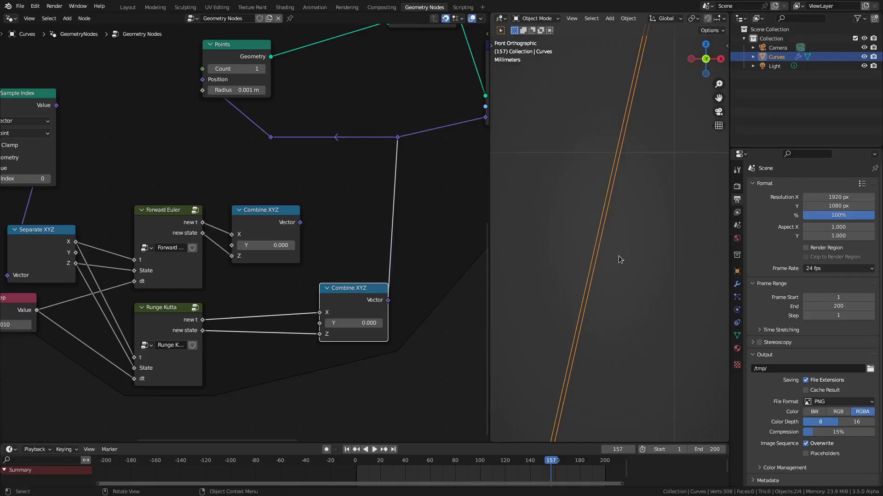
scroll(575, 289, "down", 5)
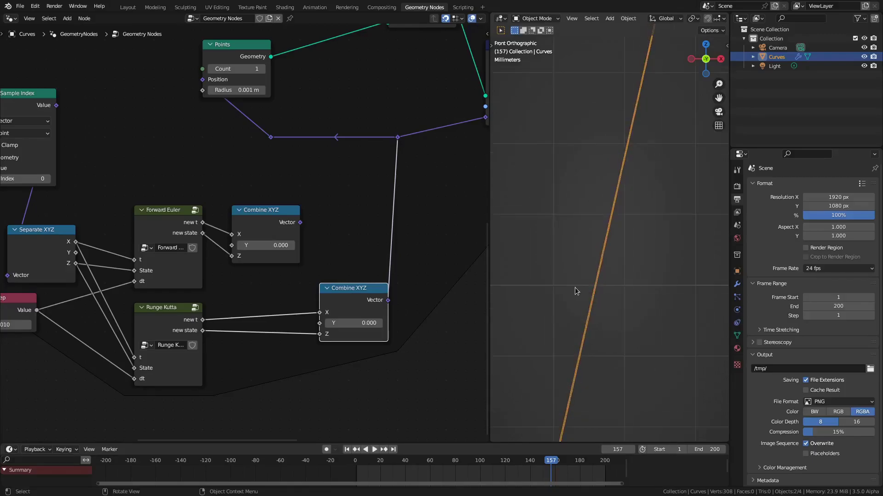
scroll(578, 294, "down", 5)
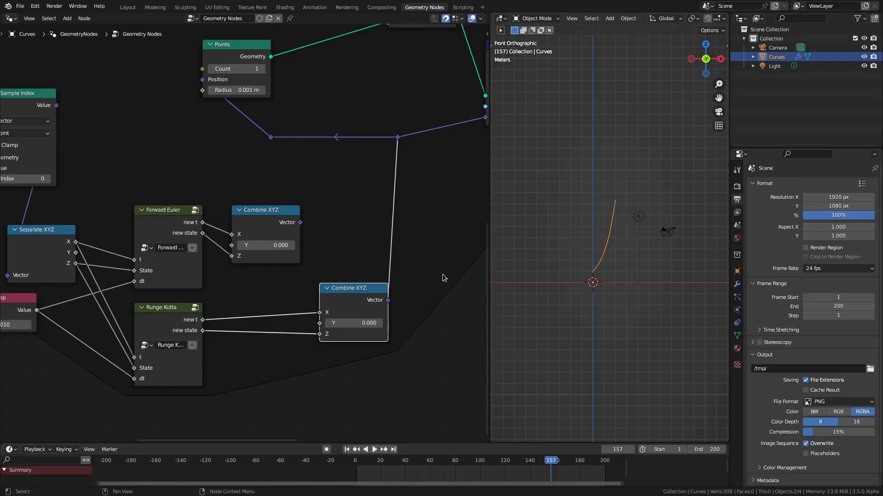
Review how the Forward Euler and Runge Kutta branches feed the Points and Store Named Attribute nodes in the simulation zone
scroll(445, 238, "down", 2)
left_click(445, 238)
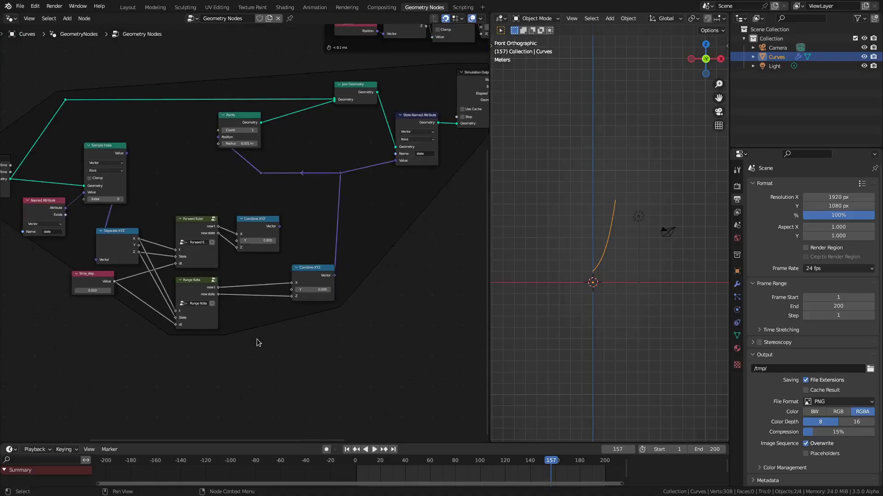
scroll(228, 283, "up", 2)
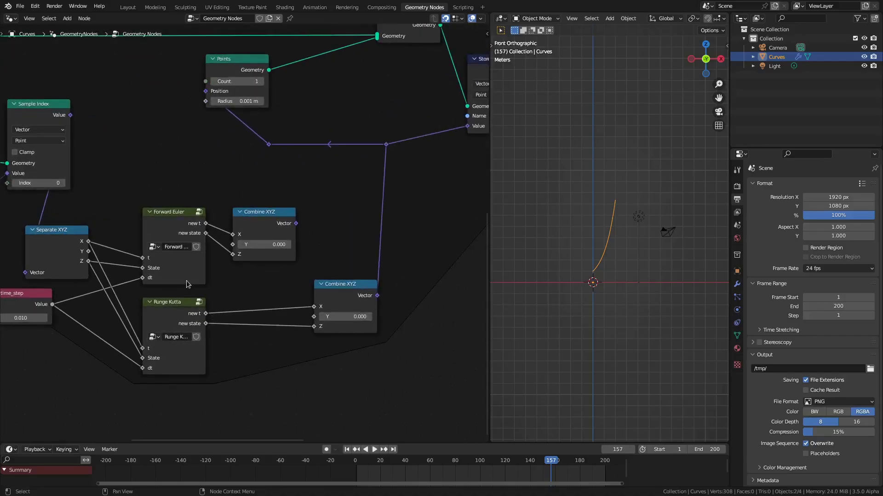
middle_click_drag(439, 187, 349, 282)
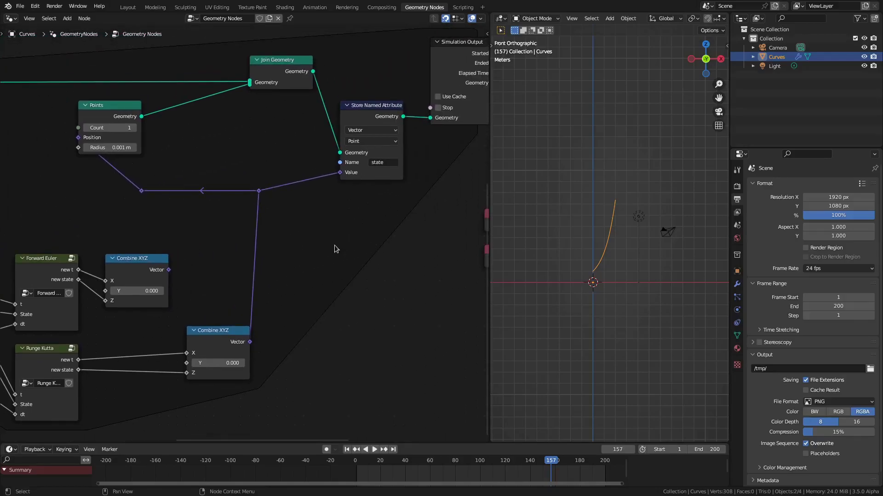
middle_click_drag(316, 319, 497, 299)
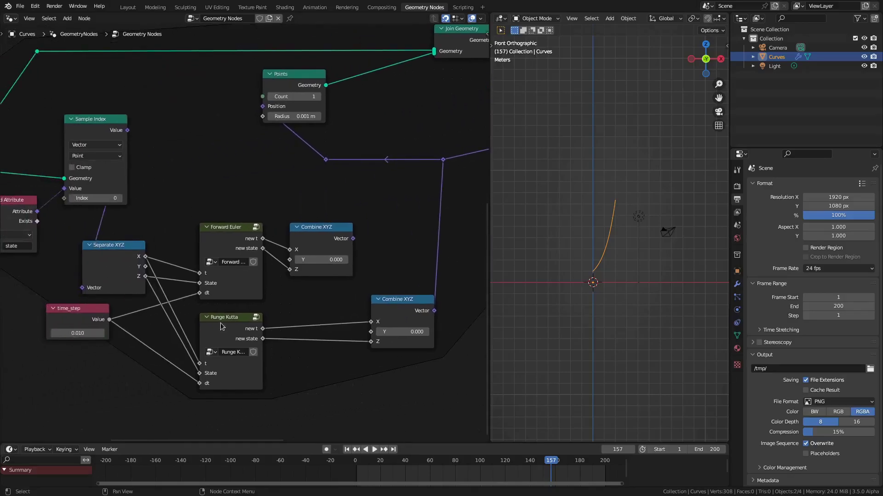
scroll(221, 326, "up", 2)
scroll(580, 275, "up", 3)
scroll(581, 318, "up", 3)
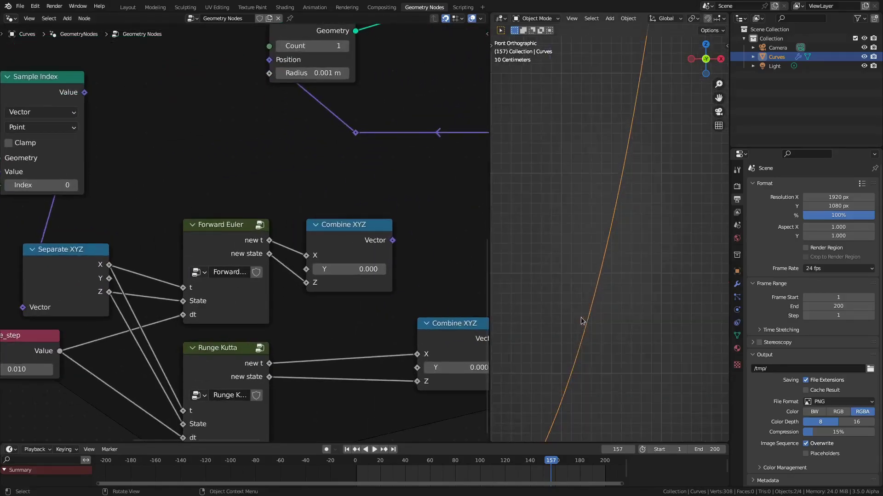
Return to frame 1 and set the time_step value to 0.4
key("shift+Left")
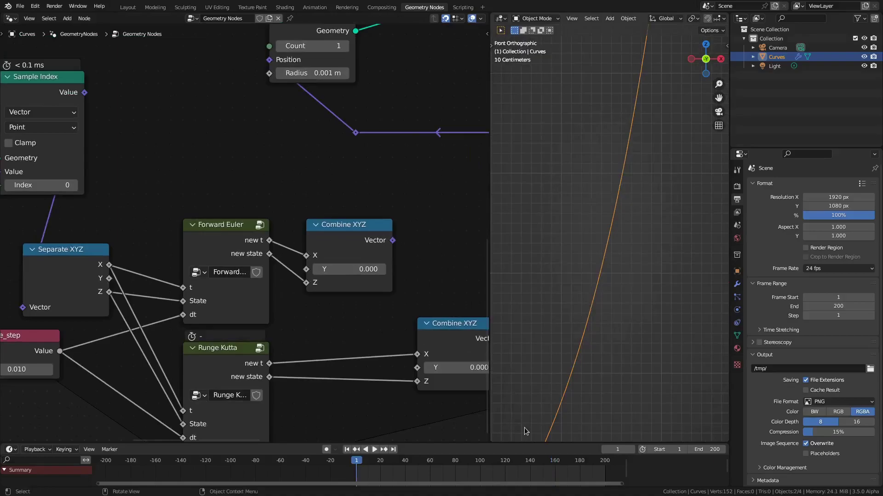
scroll(98, 349, "down", 2)
left_click(86, 324)
type("0")
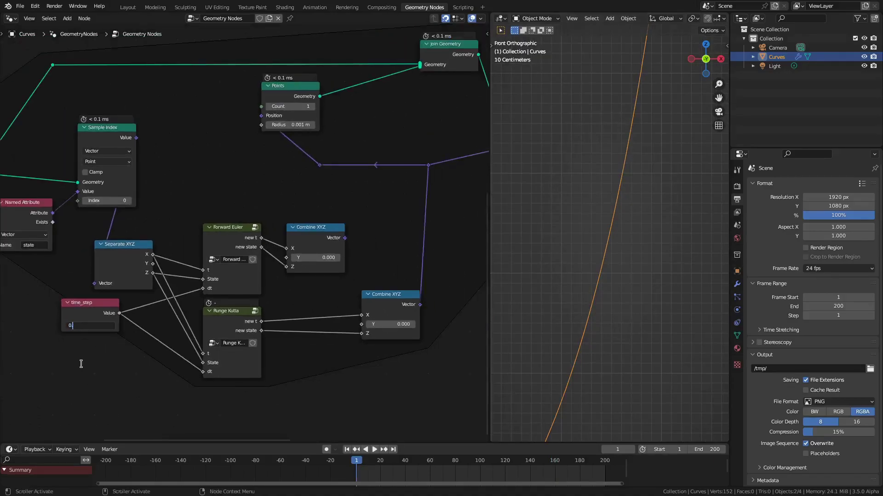
double_click(79, 329)
type("0.4")
key("Return")
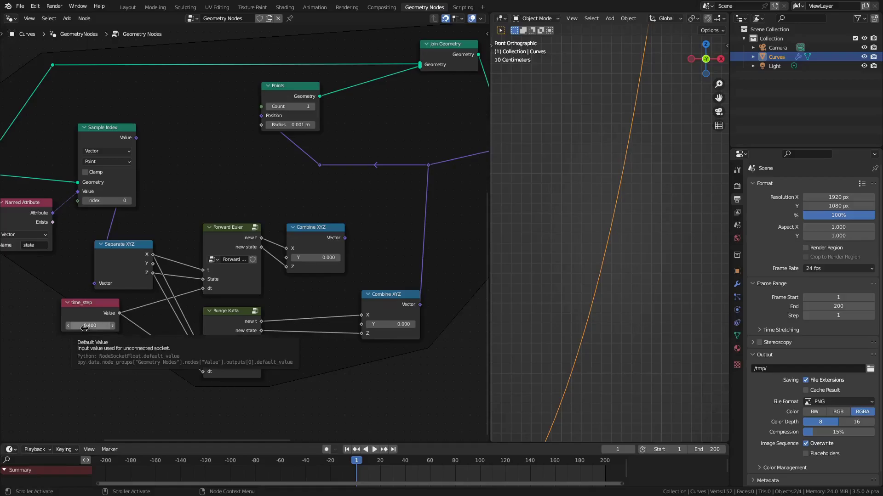
Step back to frame 0 and compare the single Runge Kutta step with the ground truth near the curve's start
scroll(578, 285, "down", 3)
scroll(562, 307, "up", 4)
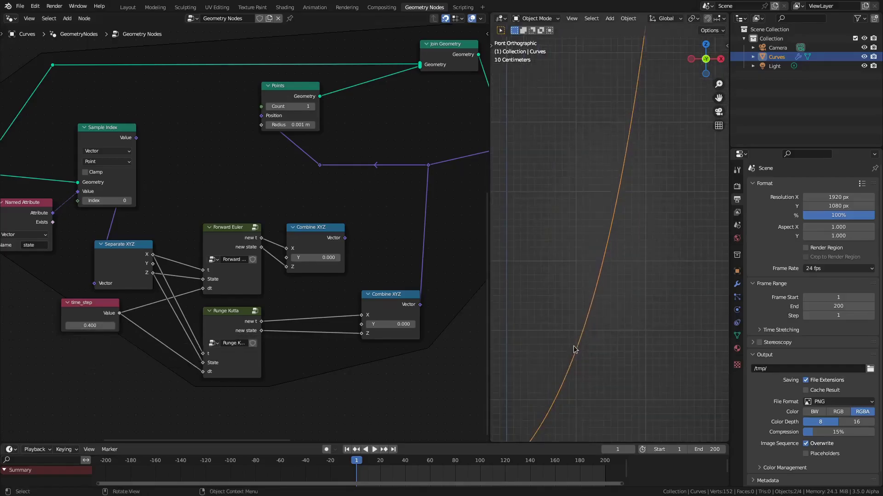
scroll(630, 301, "down", 1)
scroll(630, 299, "up", 3)
scroll(610, 333, "up", 3)
scroll(587, 232, "down", 3)
scroll(589, 260, "up", 3)
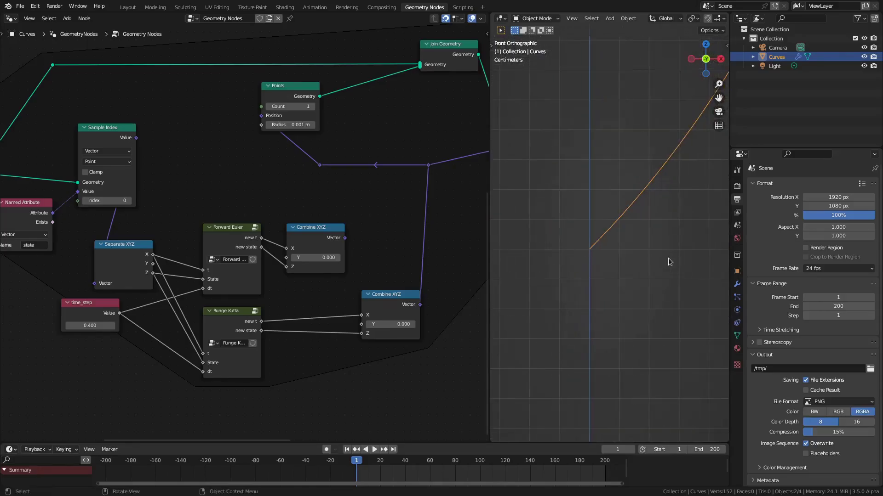
key("Left")
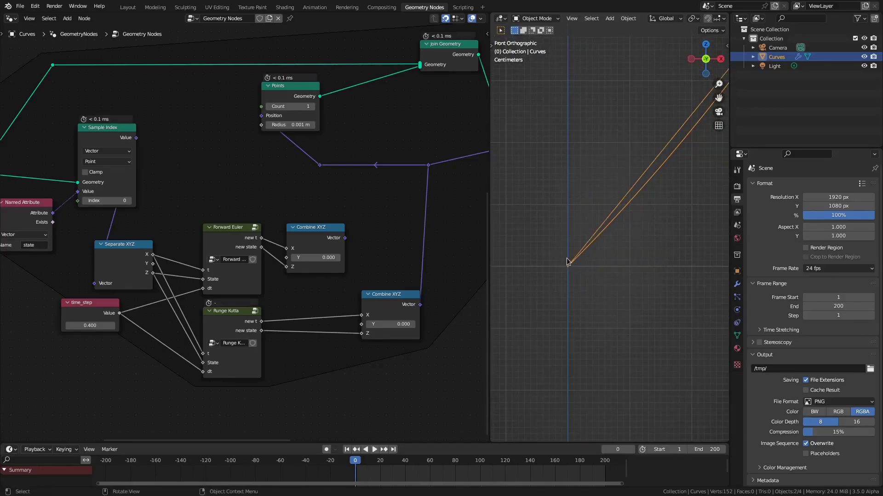
scroll(570, 260, "down", 4)
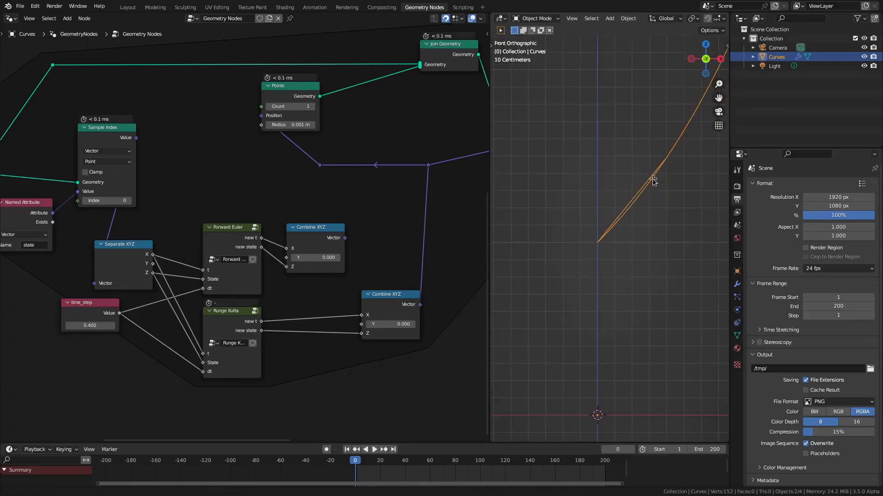
Reconnect the Forward Euler branch's Combine XYZ vector to the reroute feeding Points and Store Named Attribute, and advance to frame 1
left_click_drag(344, 238, 428, 165)
key("Right")
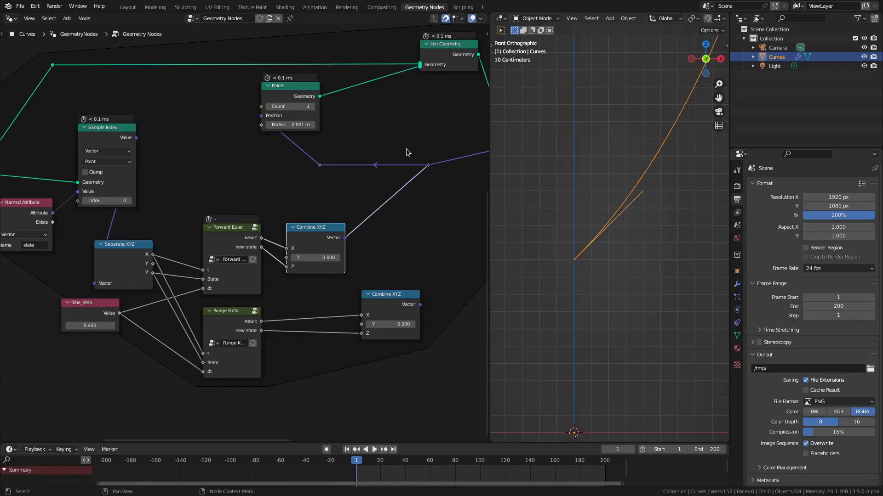
Compare the single Forward Euler step with the ground truth near the start of the curve
scroll(572, 311, "up", 3)
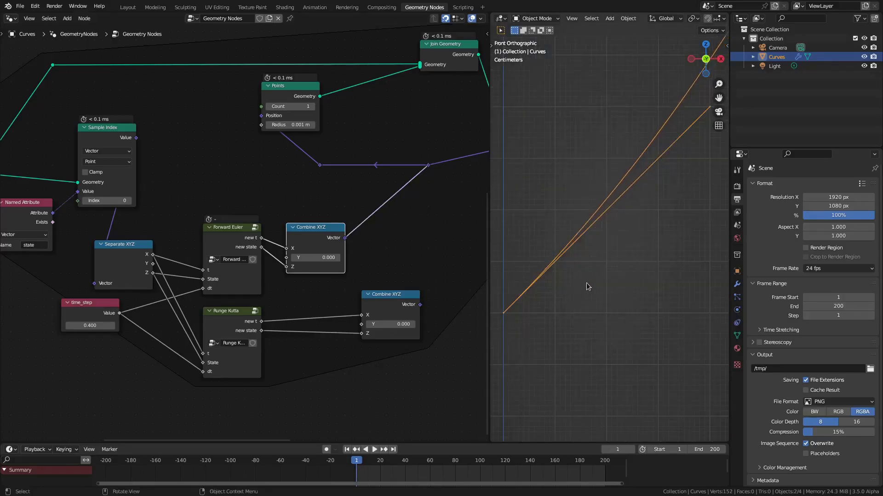
middle_click_drag(561, 315, 633, 293, "shift")
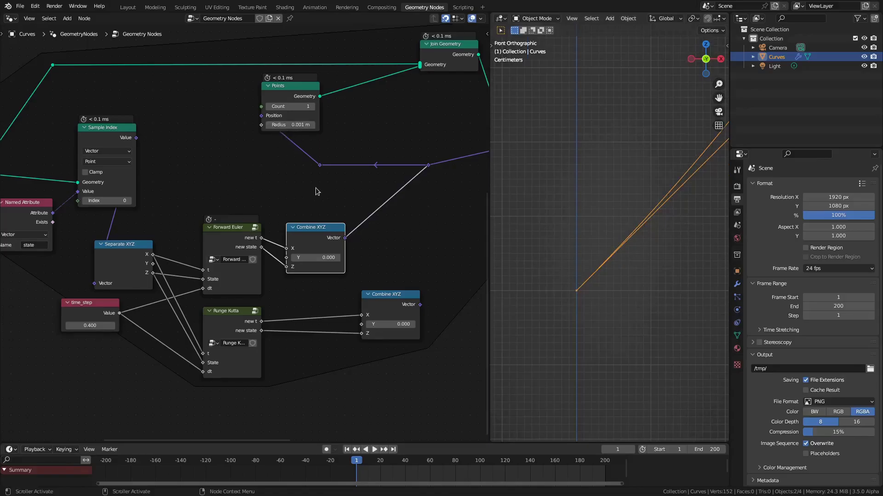
scroll(598, 279, "up", 3)
middle_click_drag(573, 360, 537, 310, "shift")
scroll(543, 348, "down", 2)
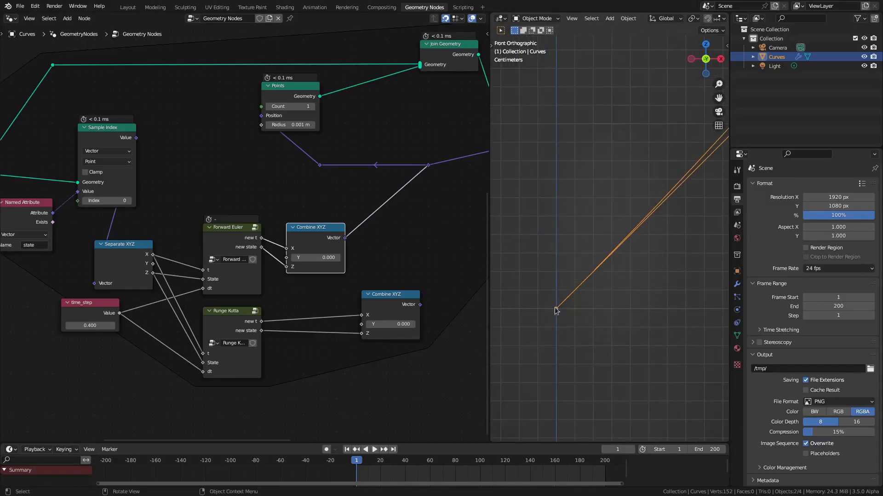
Inspect the f and Group Input nodes inside the Forward Euler group, and return to the parent node tree
left_click(215, 235)
key("Tab")
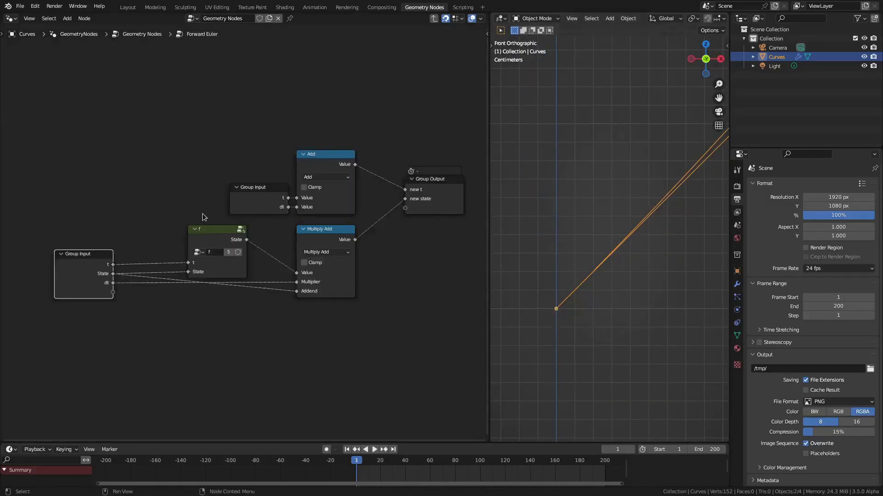
left_click(218, 245)
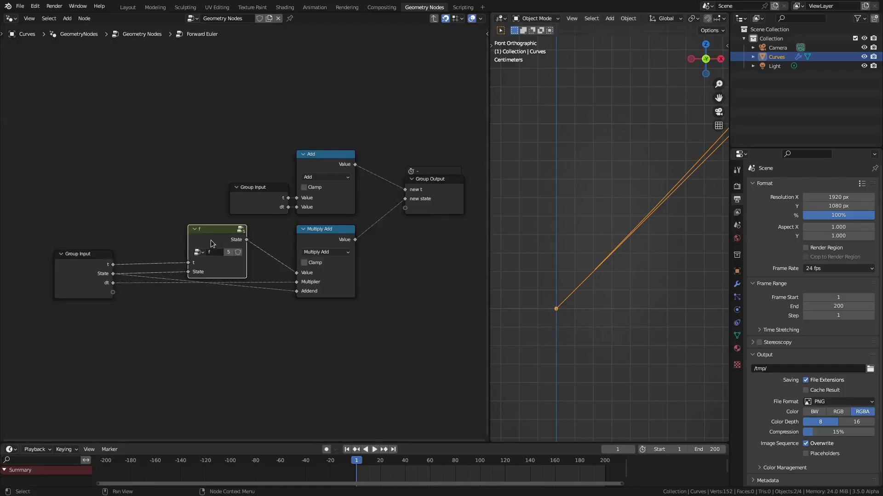
left_click(87, 262)
key("Tab")
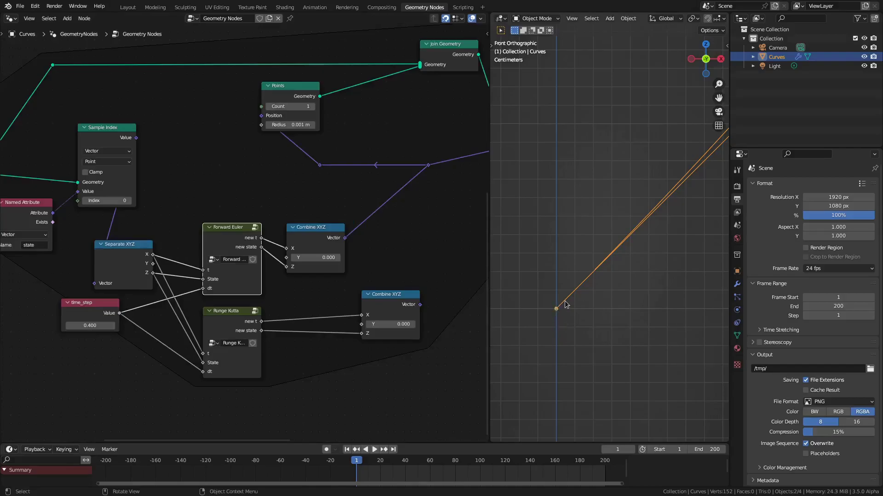
Examine how the Forward Euler step deviates from the ground truth curve between its start and end points
middle_click_drag(603, 279, 631, 241, "shift")
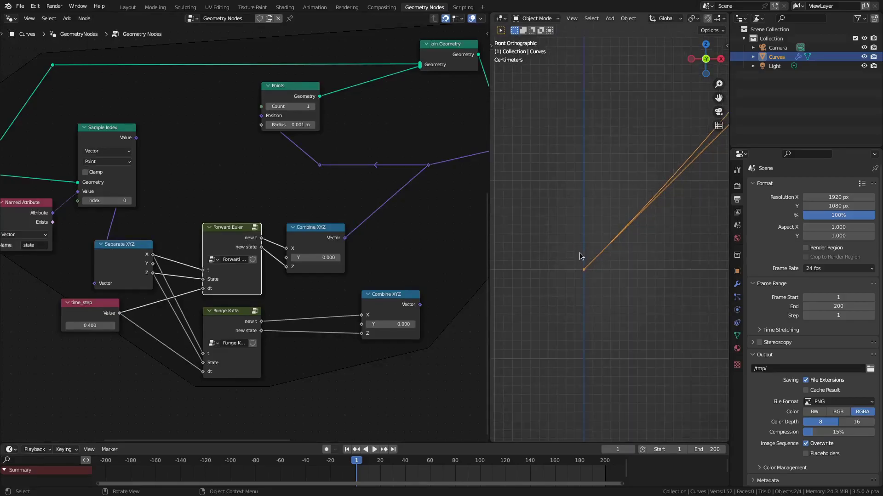
middle_click_drag(621, 262, 558, 301, "shift")
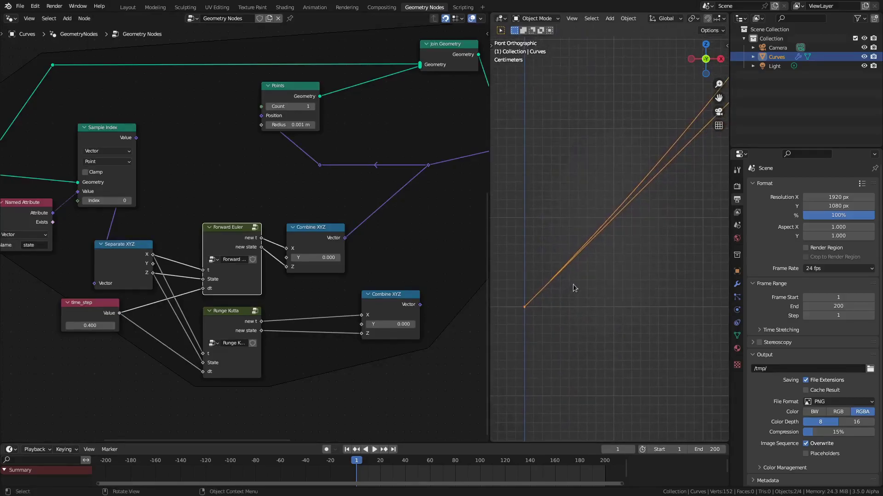
scroll(573, 284, "up", 2)
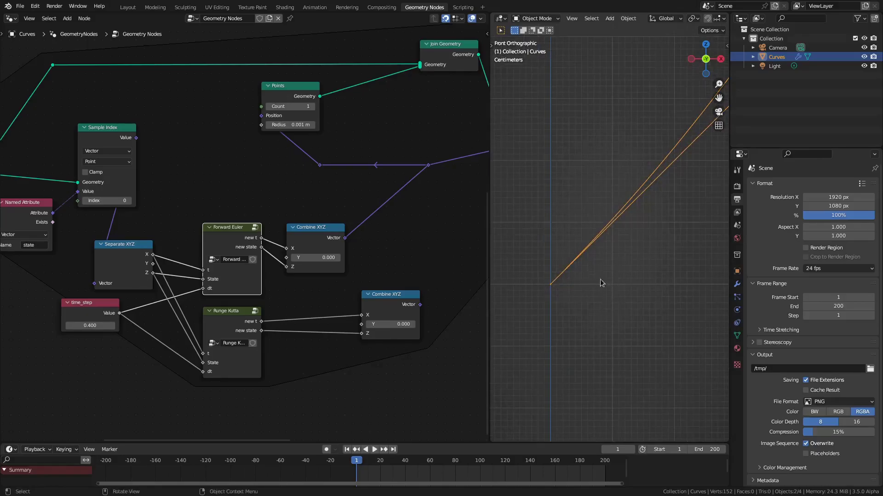
scroll(668, 277, "down", 4)
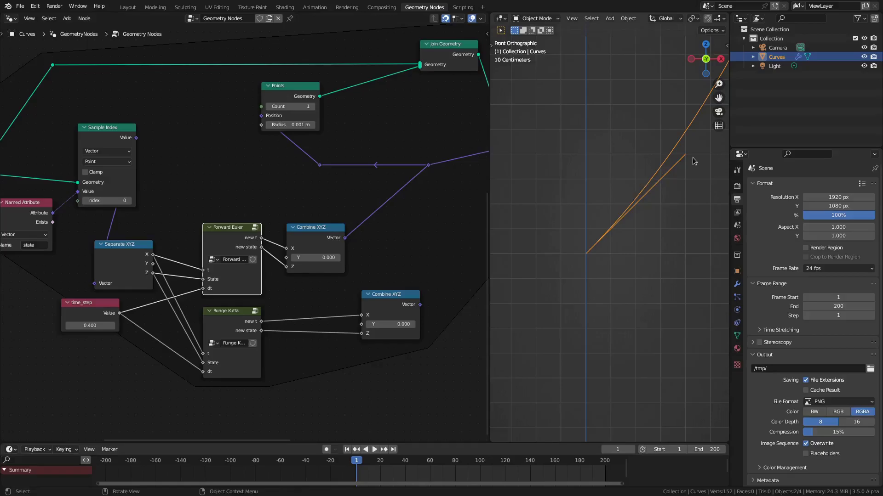
scroll(676, 158, "right", 5)
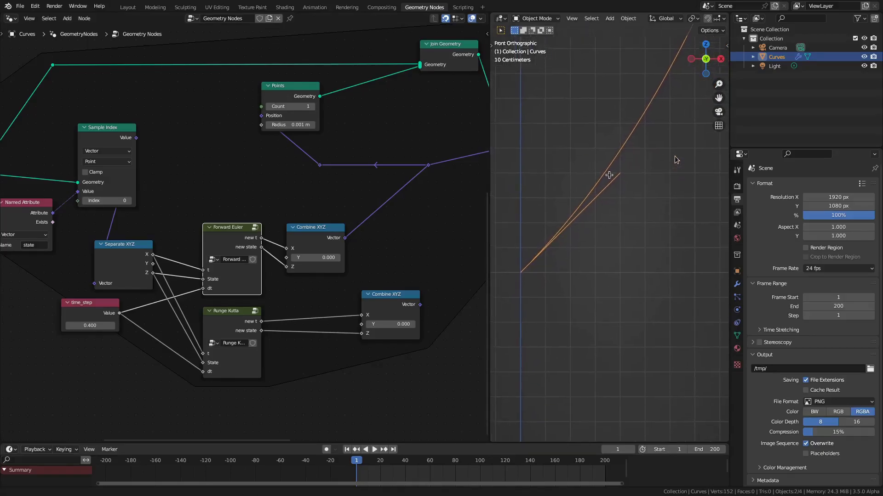
Advance to frame 10 and compare the accumulated Forward Euler steps with the ground truth curve
scroll(586, 200, "left", 5, "ctrl")
scroll(608, 255, "down", 9, "alt")
scroll(630, 213, "down", 5)
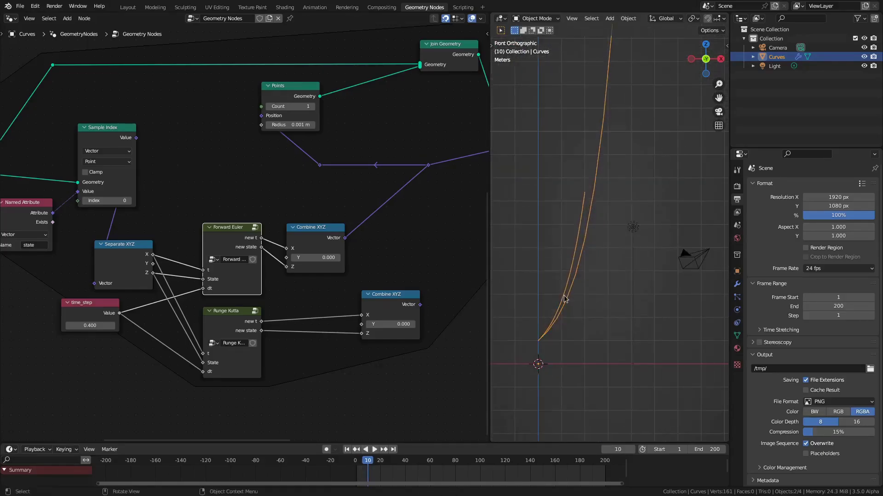
scroll(565, 322, "up", 5)
scroll(588, 371, "up", 3)
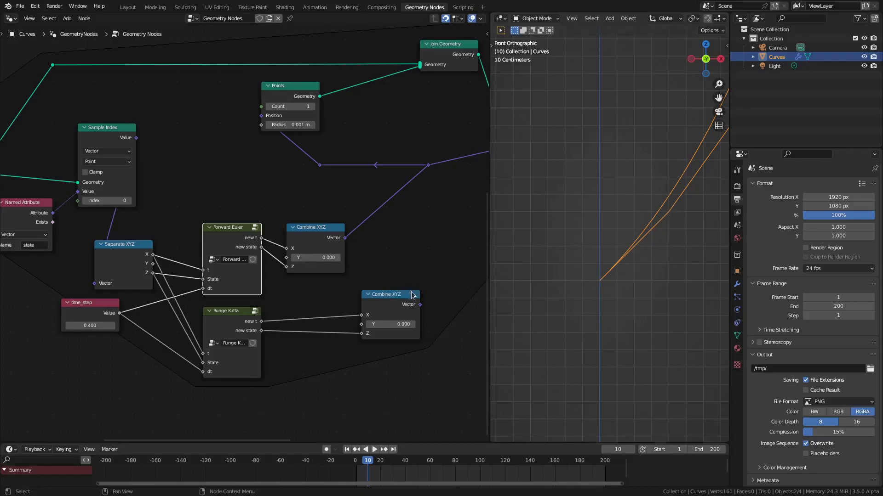
Connect the Runge Kutta branch's Combine XYZ vector to the reroute, and return to frame 1 to view its single step
left_click_drag(421, 305, 428, 166)
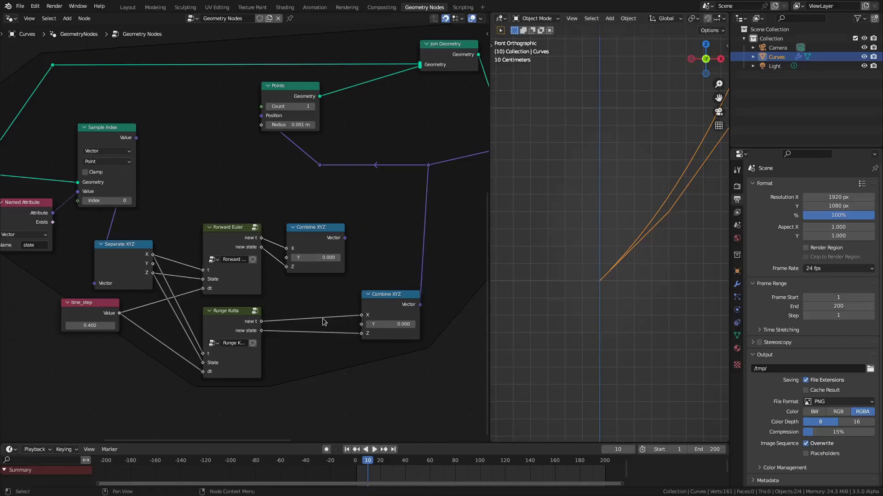
key("shift+Left")
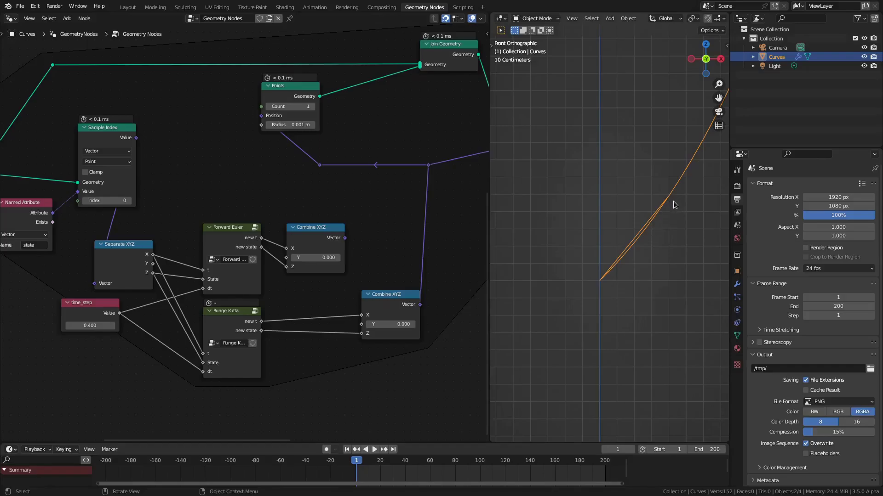
scroll(669, 291, "up", 2)
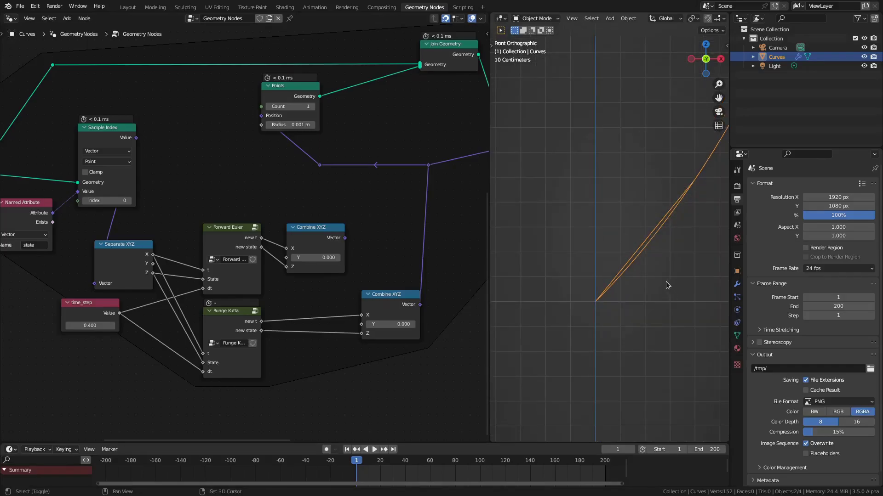
scroll(666, 282, "up", 2)
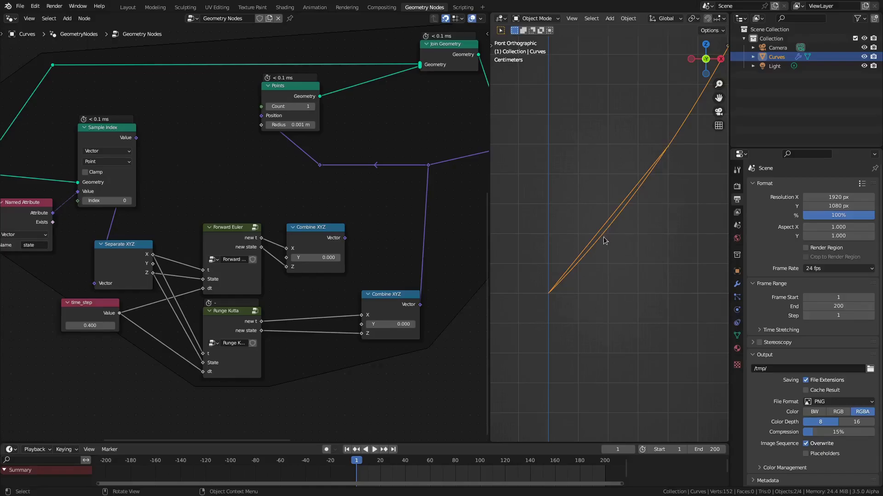
Switch to Firefox and show the section "The Runge–Kutta method" in the Runge–Kutta methods Wikipedia article
key("alt+Tab")
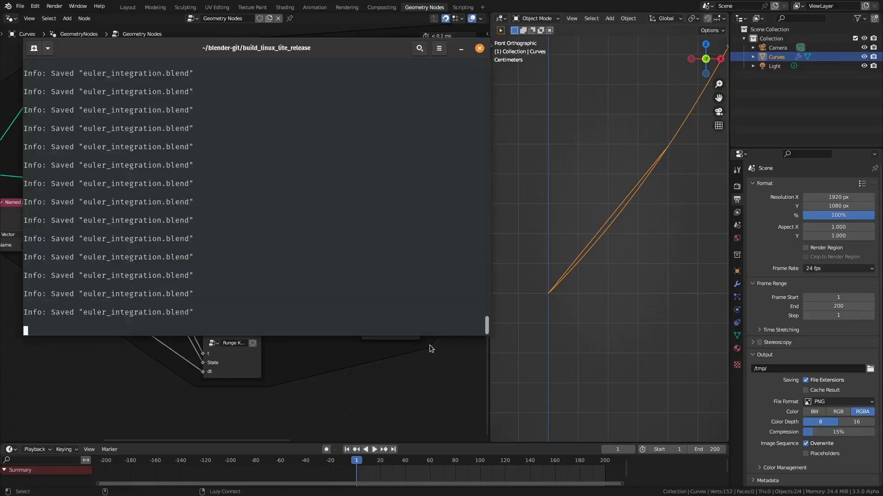
key("alt+Tab")
key("alt+Tab")
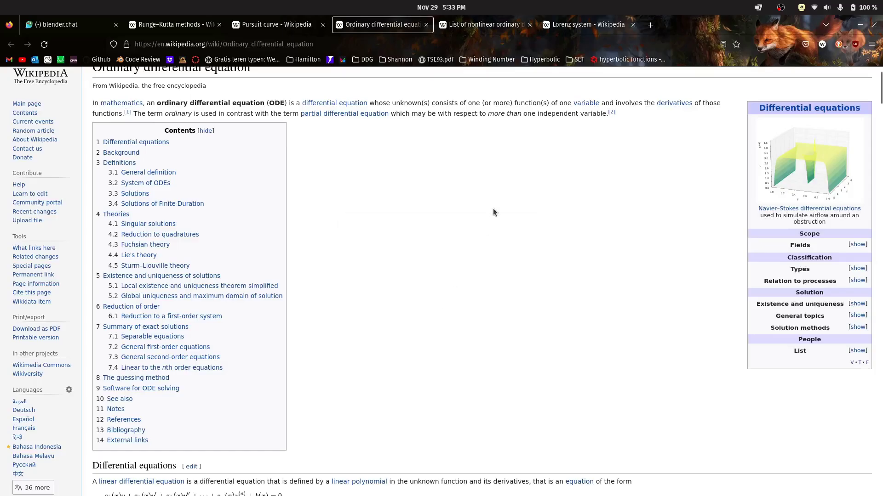
left_click(177, 27)
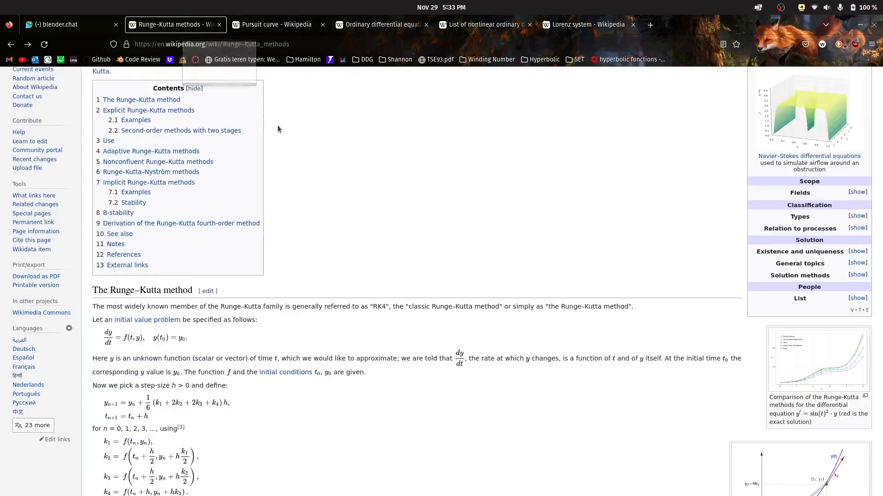
scroll(535, 349, "down", 5)
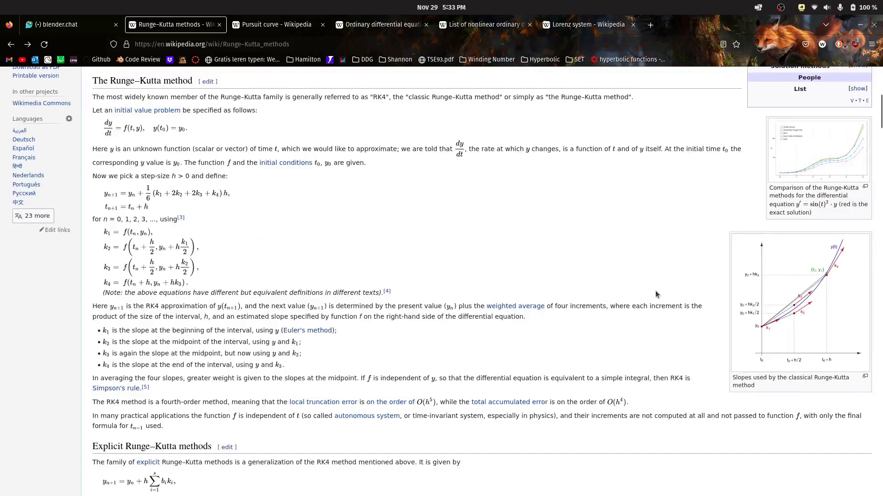
Examine the enlarged diagram of slopes used by the classical Runge-Kutta method and the enlarged method comparison plot, closing each one
left_click(780, 293)
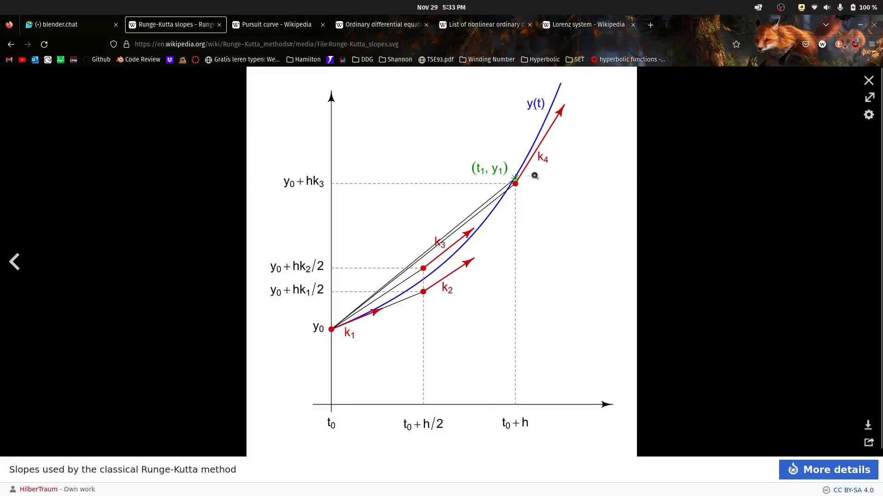
left_click(868, 81)
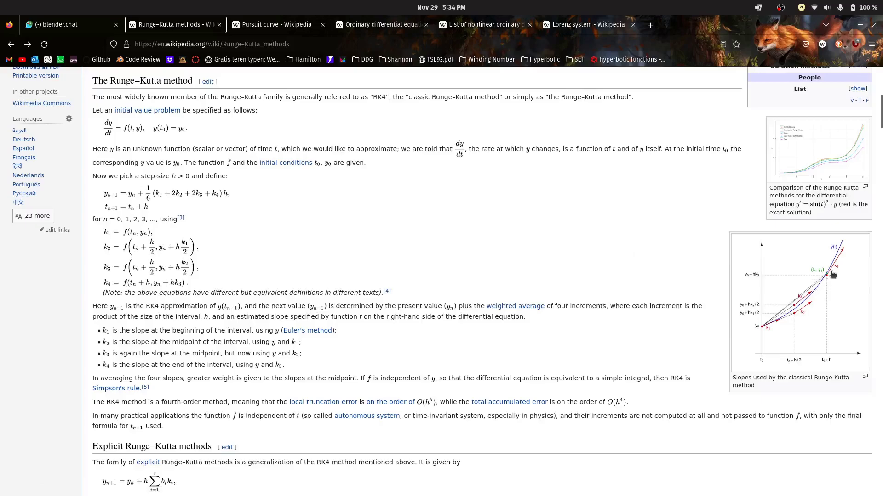
left_click(793, 335)
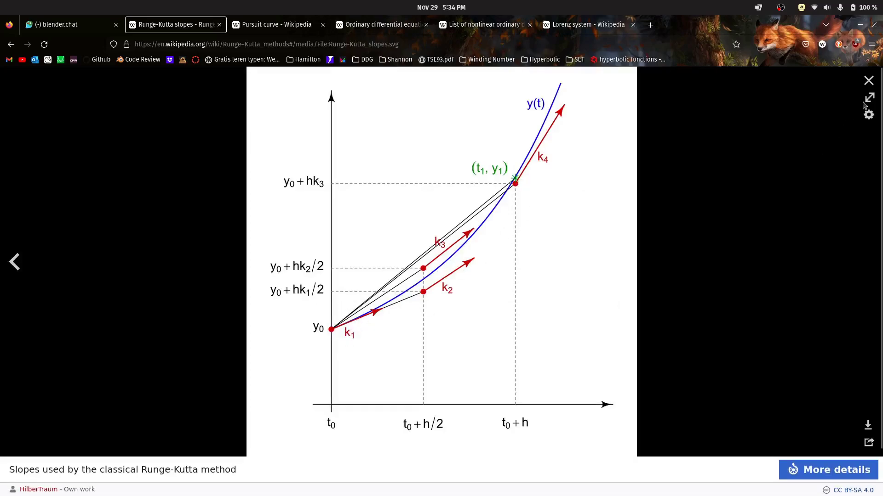
left_click(869, 80)
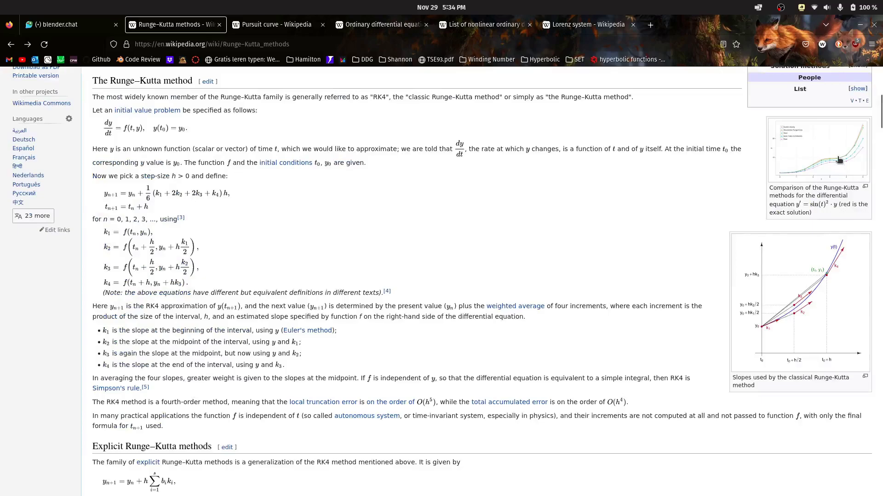
left_click(838, 160)
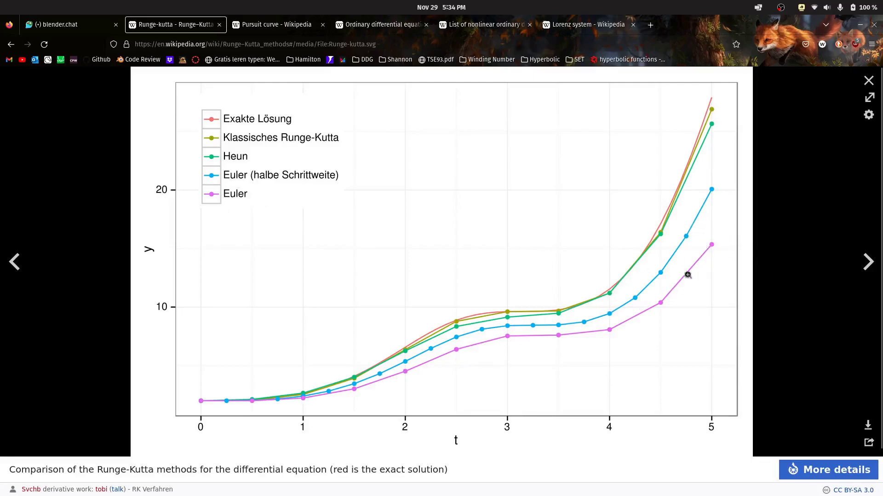
left_click(868, 80)
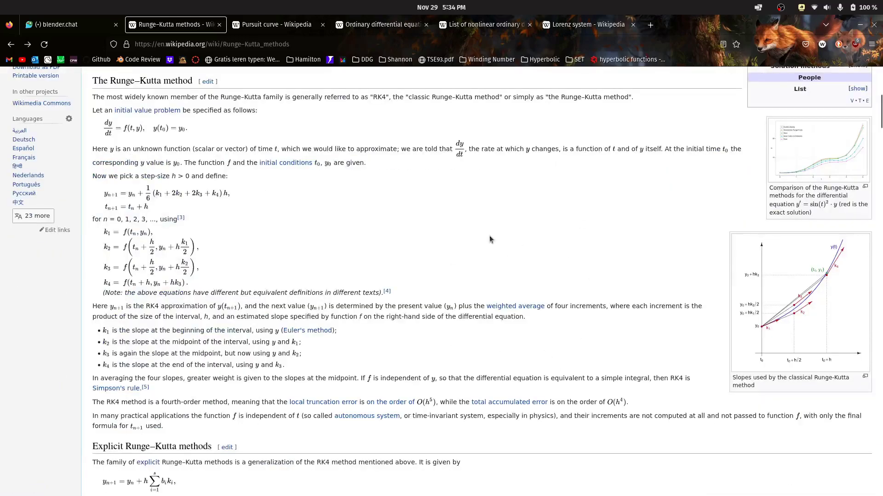
Switch back to Blender, save the file, and show the nodes following the simulation zone
key("alt+Tab")
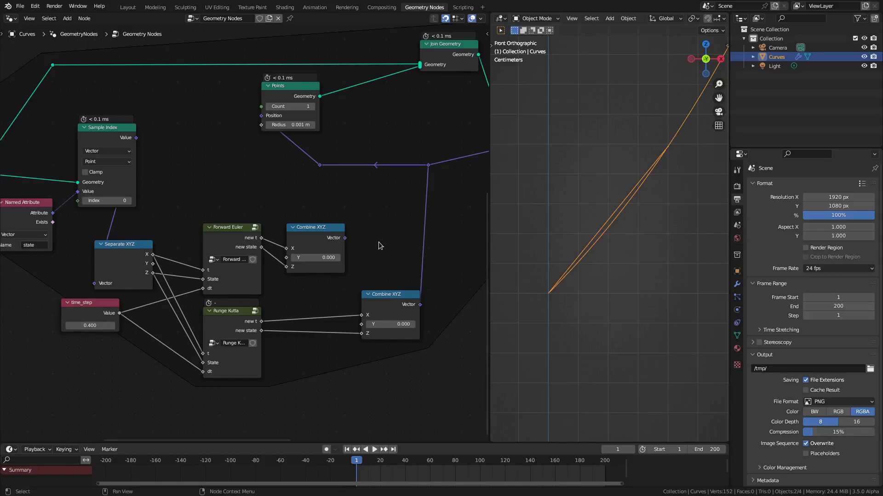
scroll(379, 245, "down", 3)
key("ctrl+s")
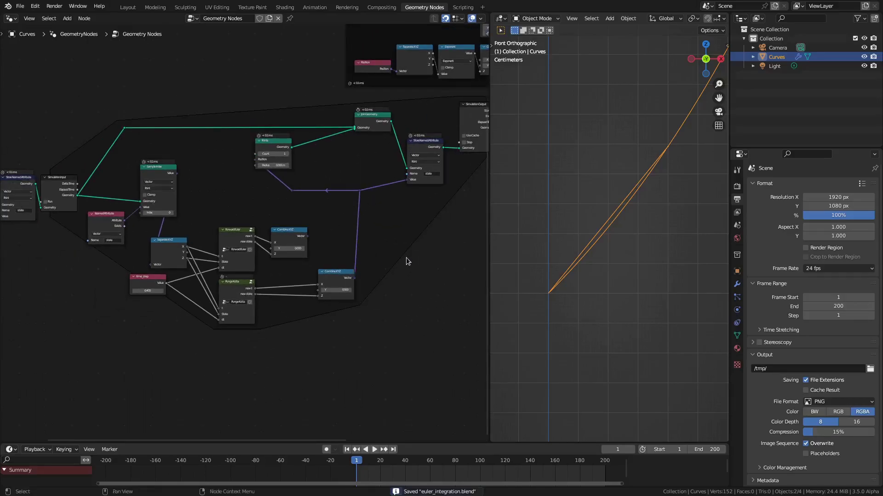
middle_click_drag(427, 204, 159, 275)
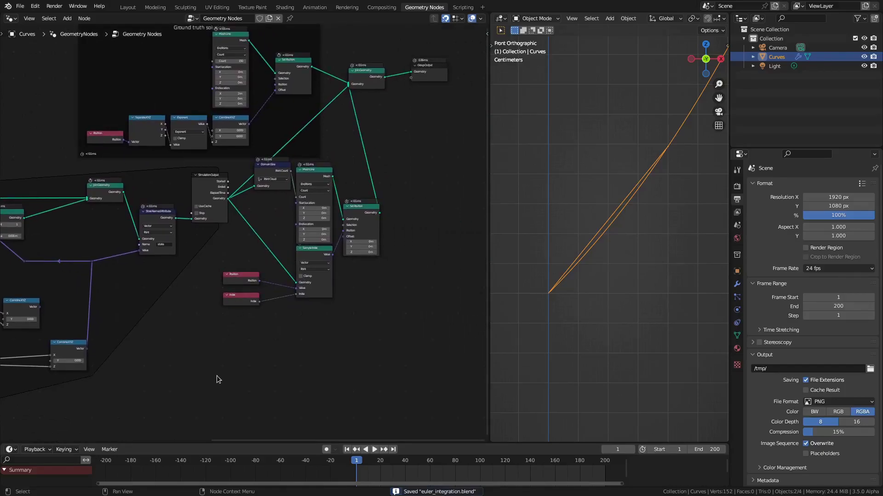
Switch to Firefox and show the Lorenz equations enlarged in the Overview section of the Lorenz system article
key("alt+Tab")
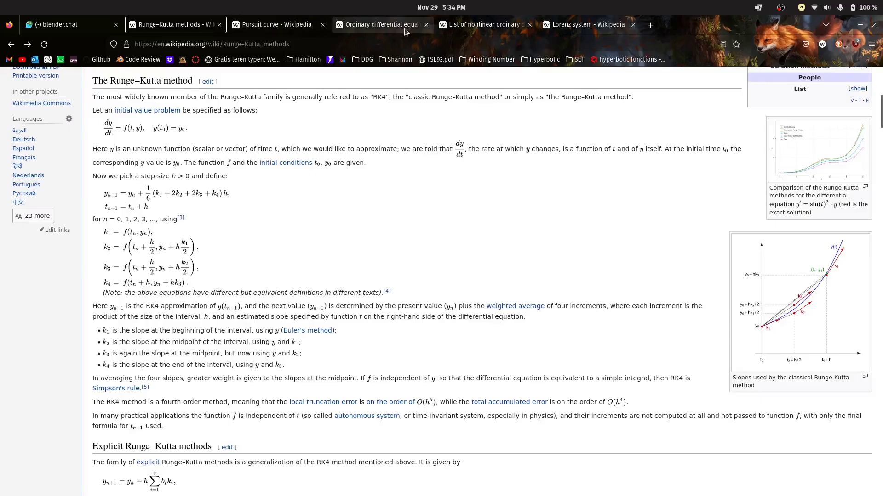
left_click(580, 26)
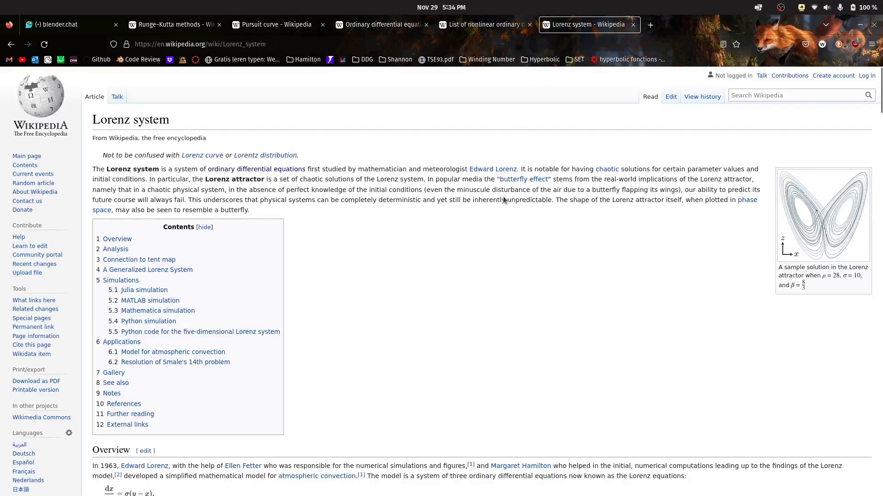
scroll(480, 219, "down", 6)
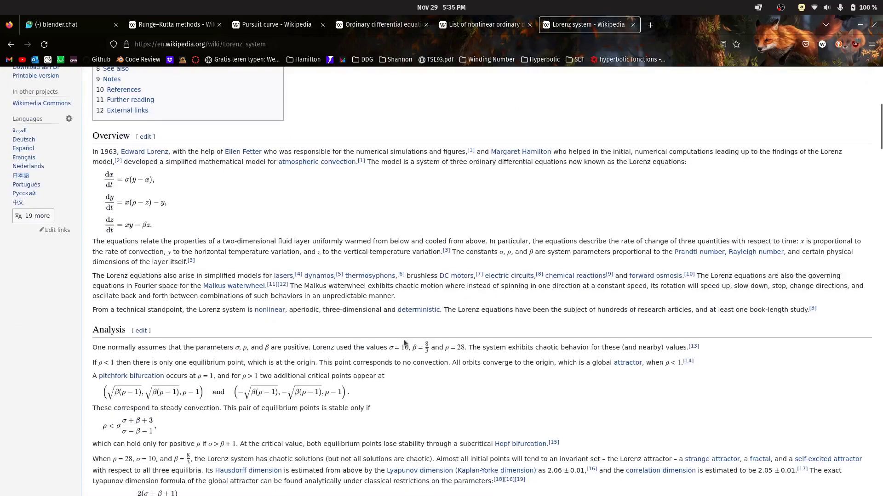
scroll(145, 184, "up", 2)
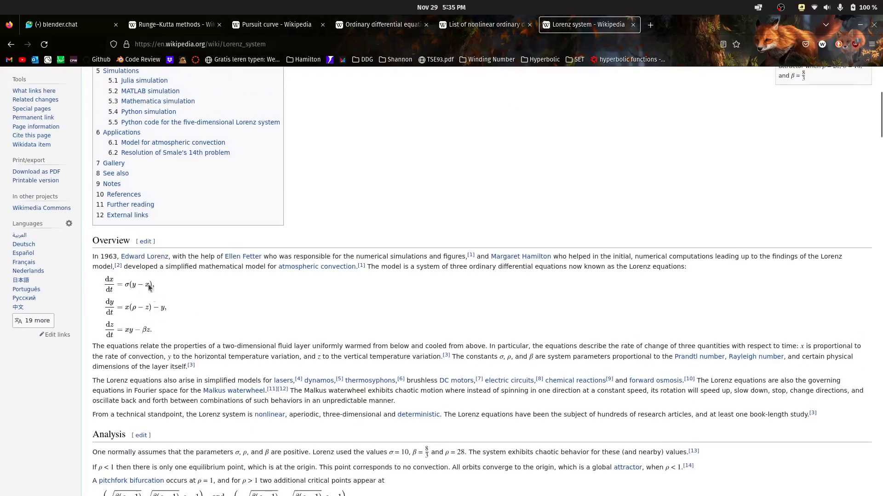
scroll(154, 299, "up", 4, "ctrl")
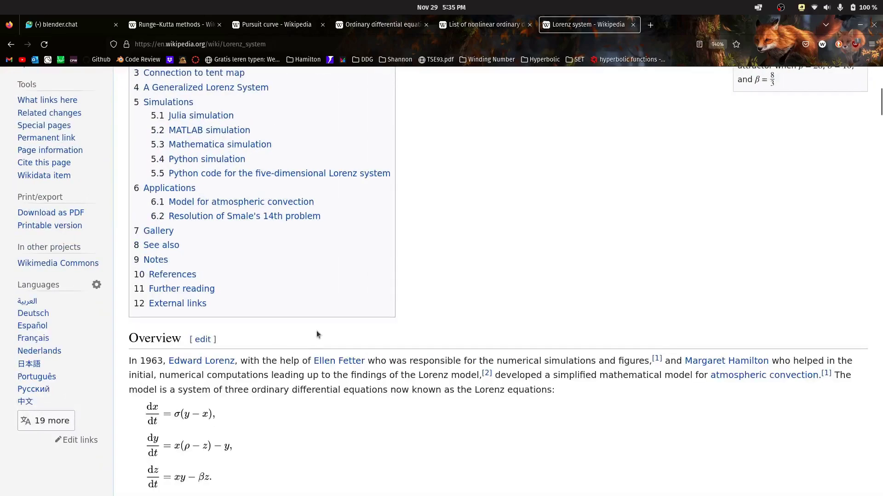
Examine the Lorenz system article's Overview text, the example solutions for different values of ρ and the sensitive dependence figures
scroll(242, 315, "down", 5)
scroll(169, 185, "up", 1)
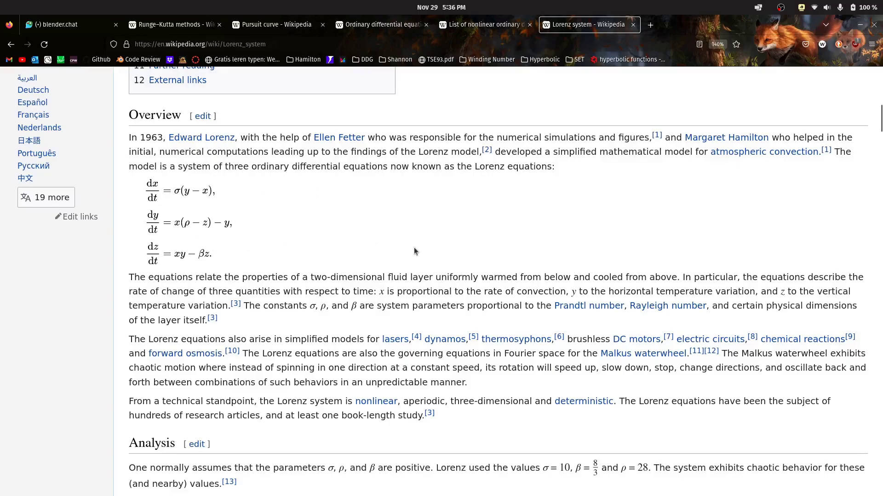
scroll(414, 248, "down", 12)
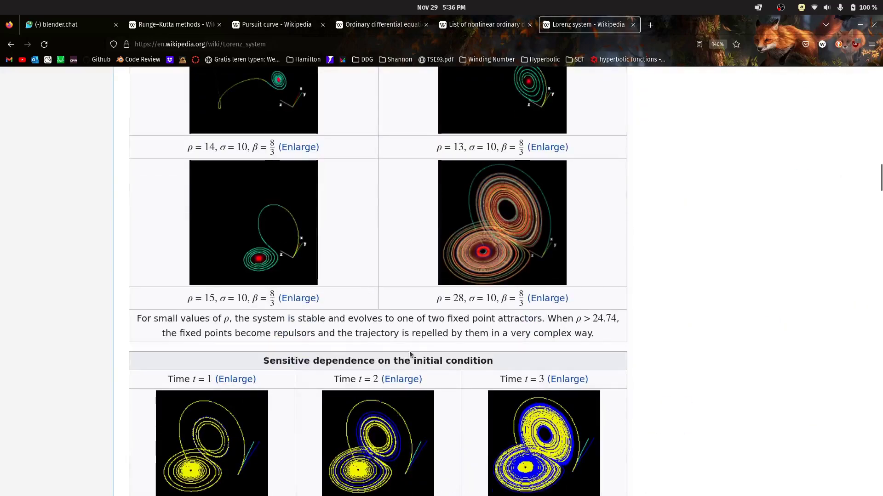
scroll(409, 351, "down", 3)
scroll(464, 172, "up", 3)
scroll(585, 236, "up", 3)
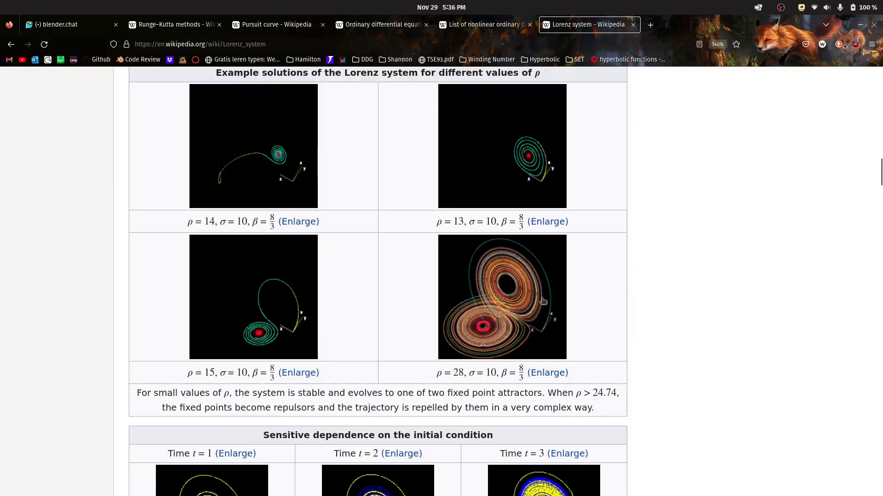
scroll(731, 266, "down", 8)
scroll(715, 231, "up", 15)
scroll(681, 168, "up", 10)
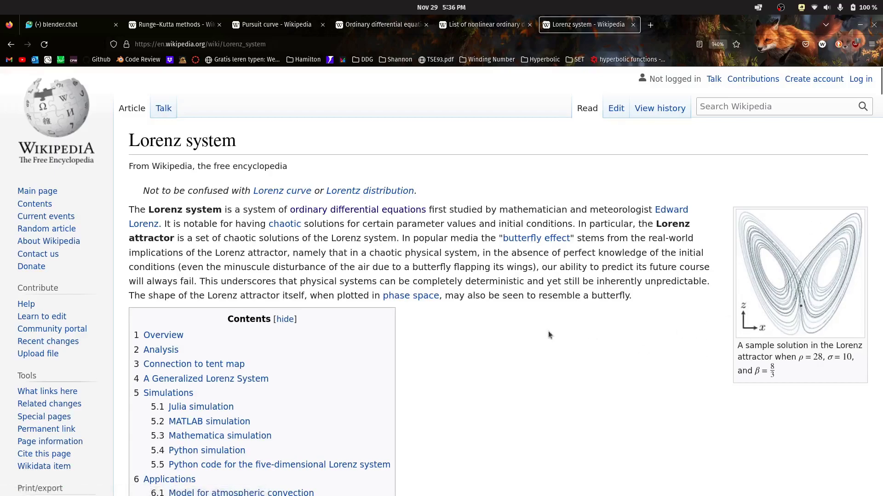
Reduce the enlarged Lorenz system article to normal page size and show the Lorenz equations in the Overview section
key("ctrl+minus")
key("ctrl+minus")
key("ctrl+minus")
key("ctrl+minus")
key("ctrl+minus")
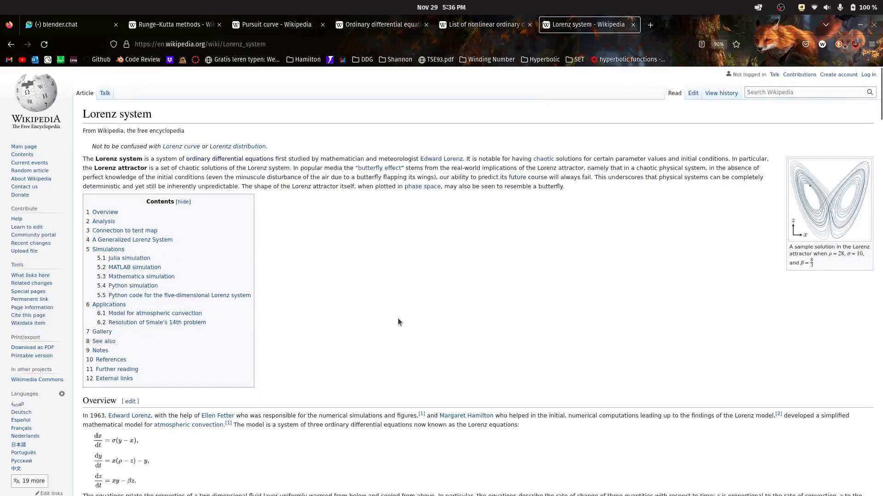
key("ctrl+plus")
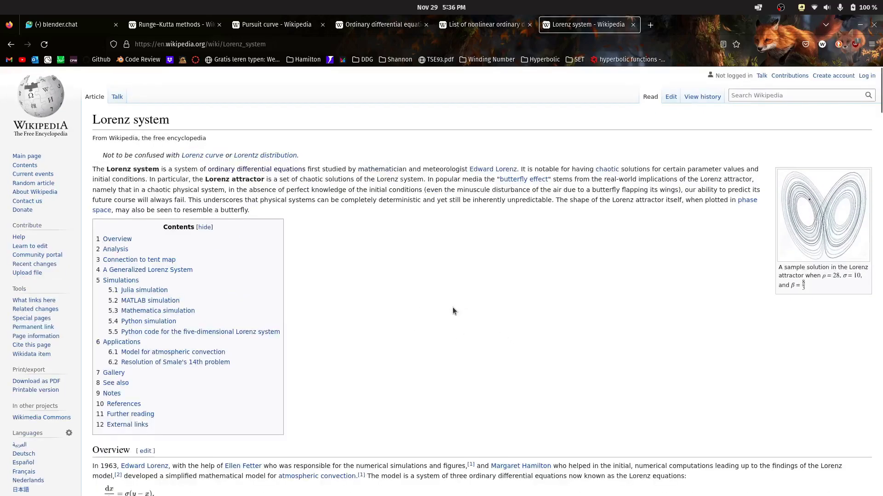
scroll(452, 307, "down", 4)
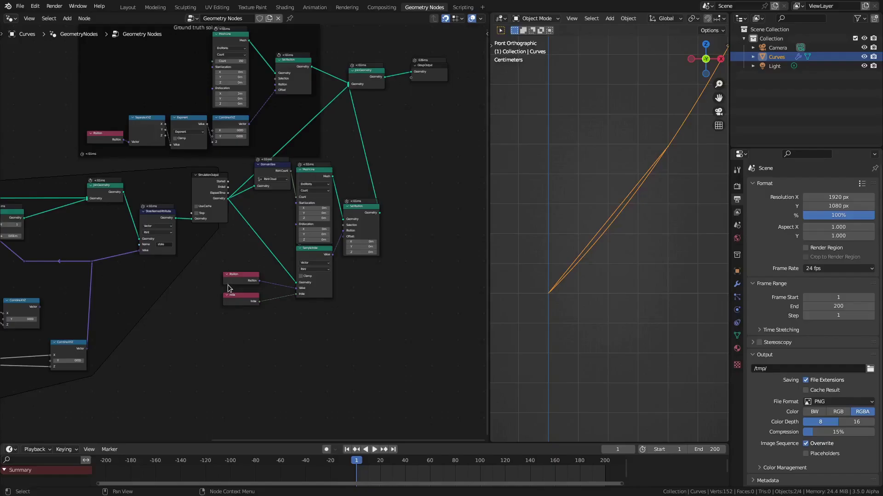
Switch to Blender and save the file under the new name lorenz_system.blend in the Geometry Nodes folder
middle_click_drag(193, 311, 304, 323)
scroll(304, 322, "up", 2)
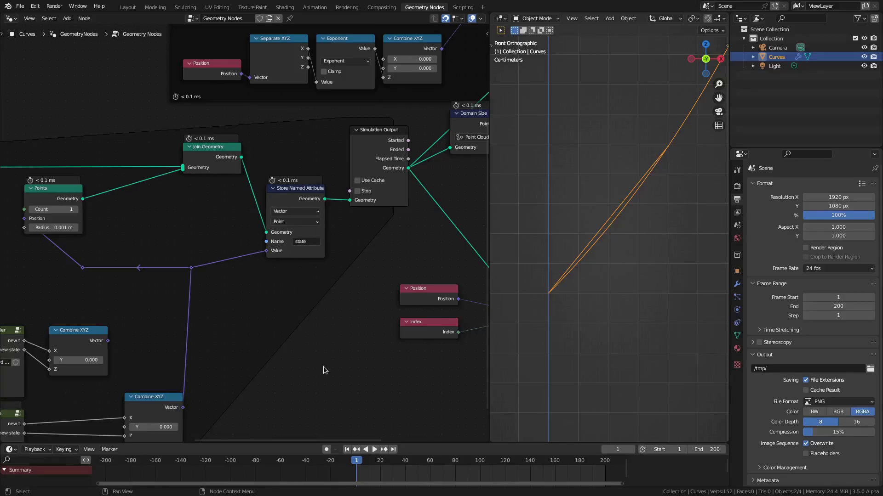
key("ctrl+shift+s")
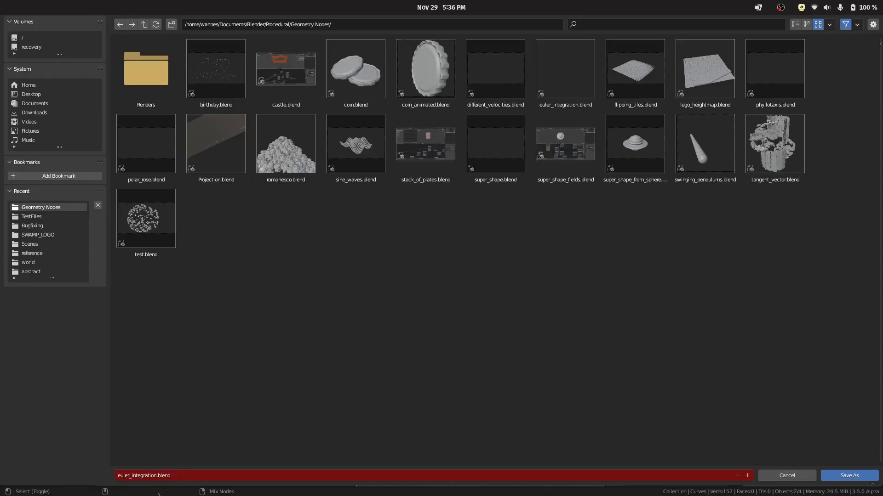
double_click(146, 476)
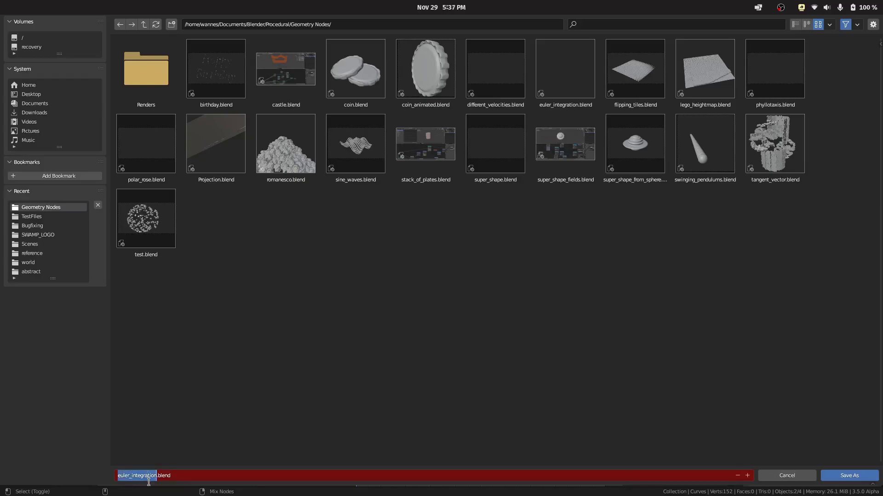
type("loren")
type("z_")
type("system")
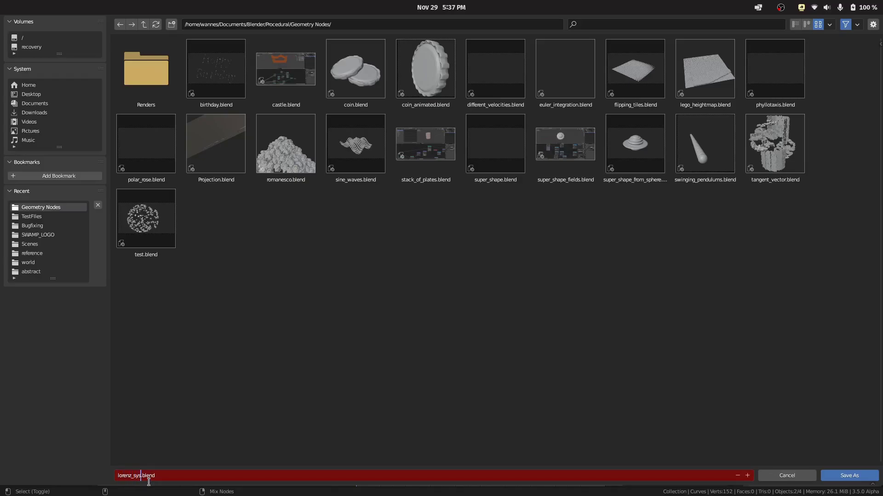
key("Return")
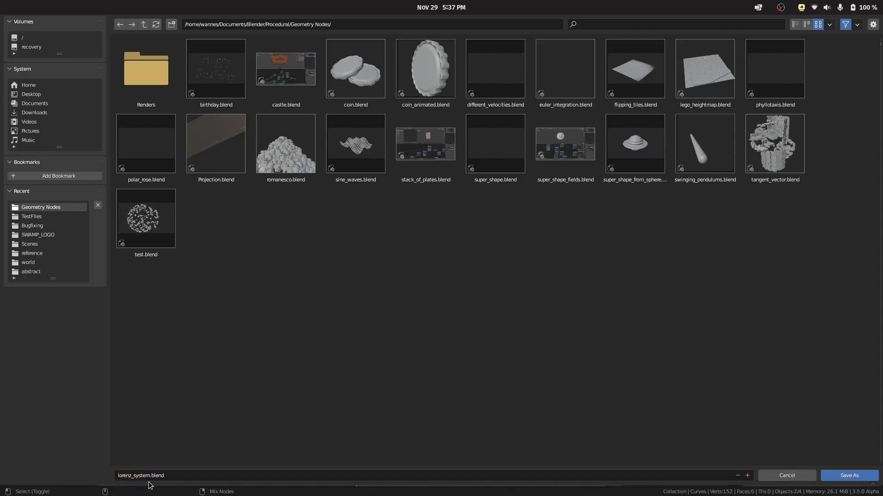
Delete the ground truth solution frame together with all the nodes inside it
scroll(363, 299, "down", 3)
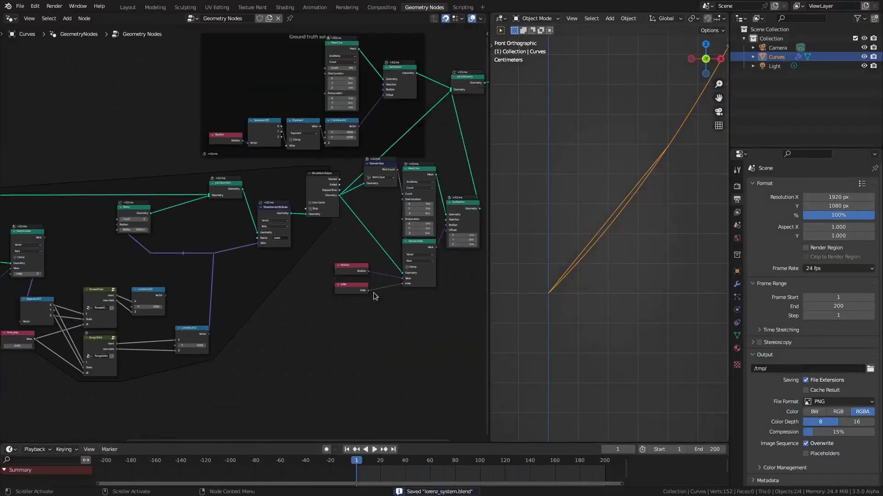
scroll(254, 218, "up", 5, "shift")
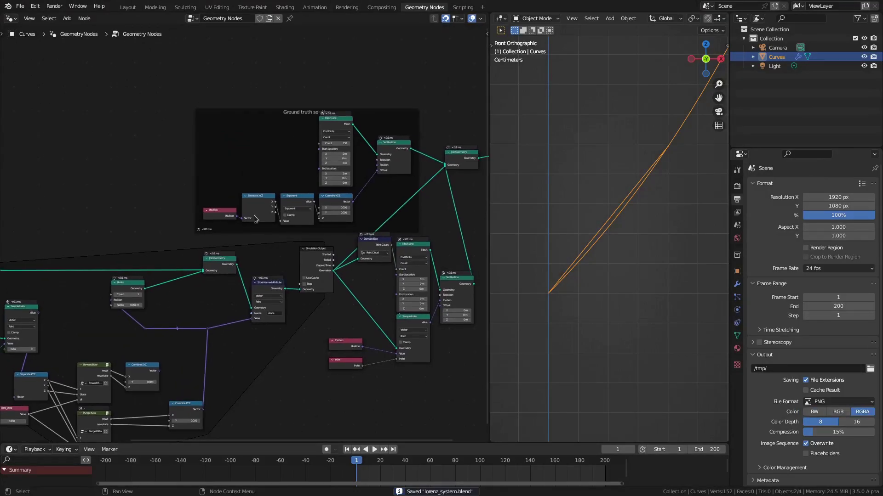
left_click_drag(184, 84, 424, 231)
key("x")
Try to dissolve the Join Geometry node in front of the Group Output, and undo the removal
middle_click_drag(410, 168, 271, 150)
scroll(270, 150, "up", 2)
middle_click_drag(334, 141, 291, 172)
left_click(323, 145)
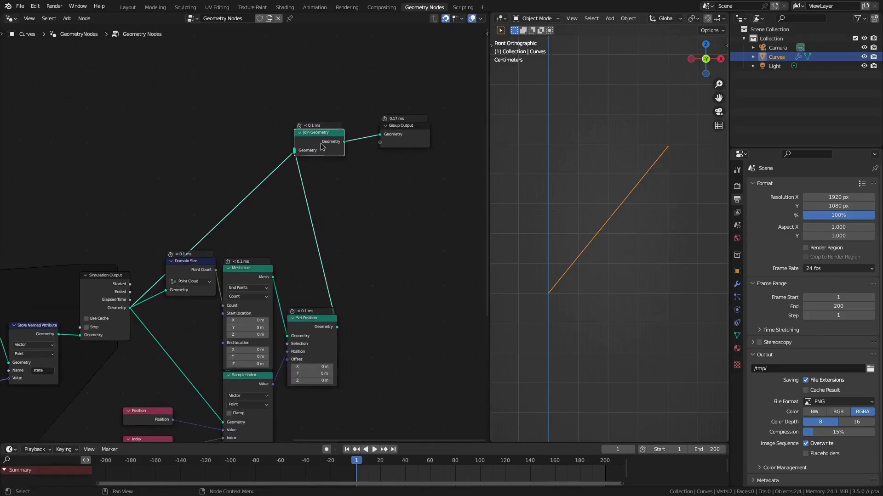
key("ctrl+x")
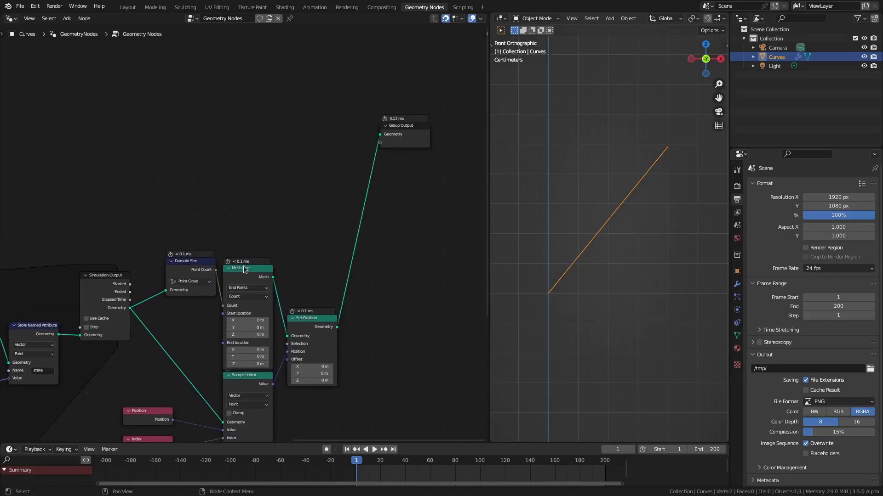
key("ctrl+z")
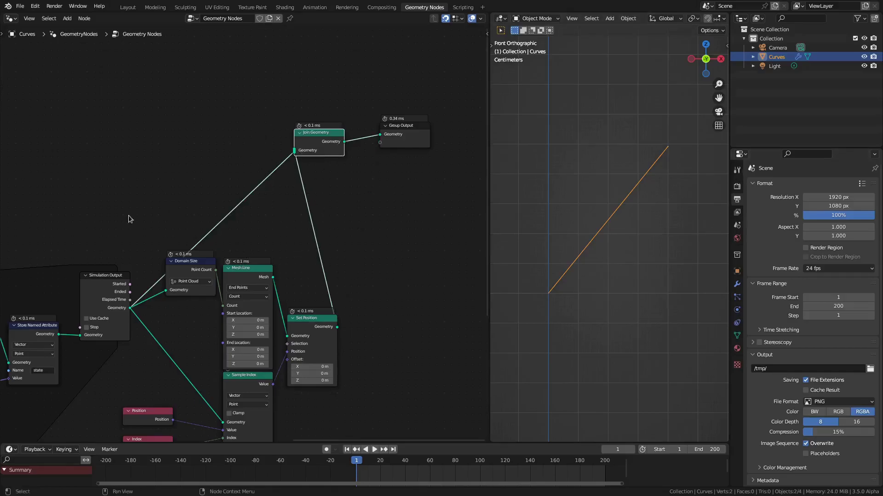
Move the Points, Store Named Attribute and initial state nodes farther from the Simulation Input node to make room between them
middle_click_drag(130, 219, 422, 153)
scroll(291, 179, "up", 2)
scroll(290, 179, "up", 1)
scroll(244, 178, "left", 5)
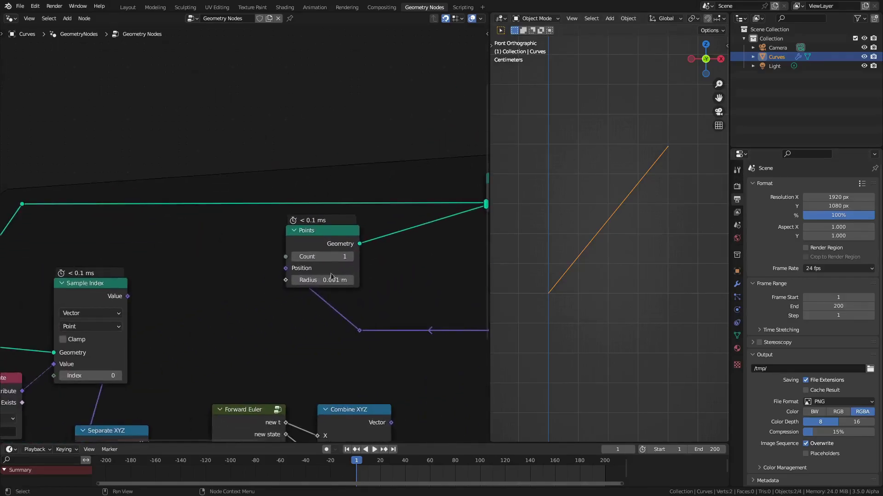
scroll(87, 179, "left", 5)
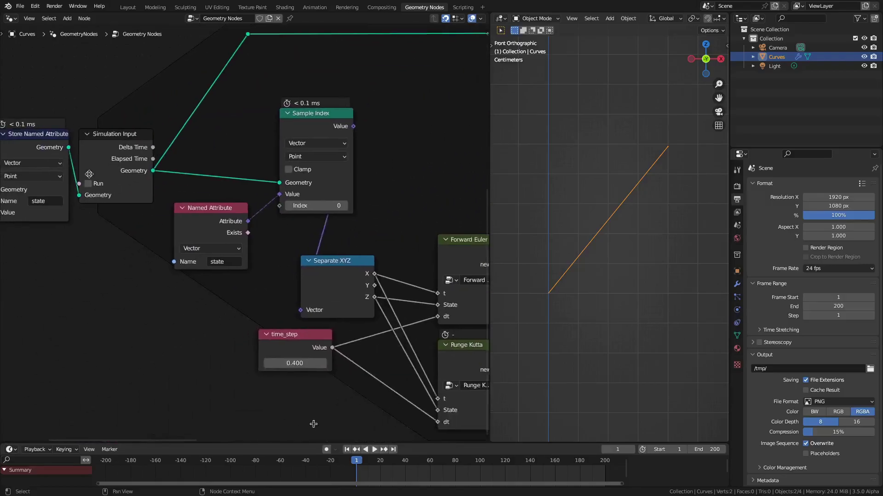
scroll(68, 292, "down", 2)
scroll(65, 292, "left", 5)
left_click_drag(151, 166, 307, 323)
key("g")
left_click(209, 328)
Duplicate the Store Named Attribute node and insert the copy between the original and the Simulation Input node
scroll(237, 227, "up", 2)
left_click(168, 183)
key("shift+d")
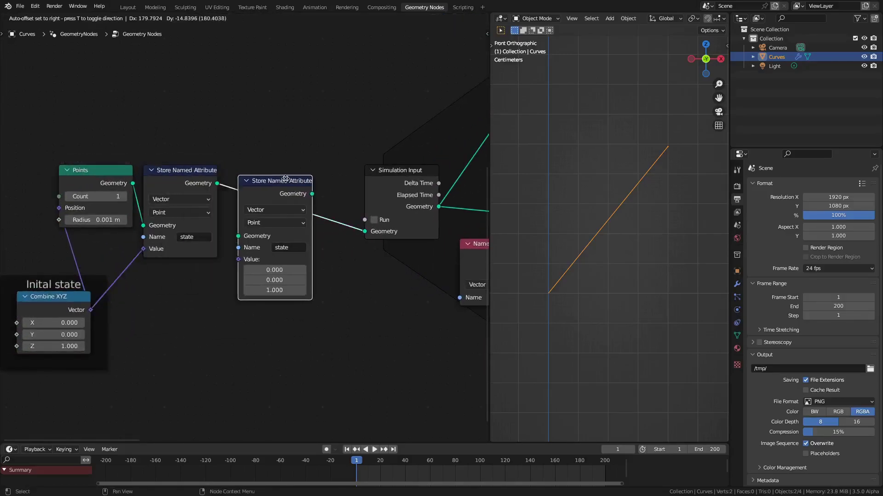
left_click(299, 245)
Name the duplicated node's attribute t and set its data type to Float
left_click(308, 228)
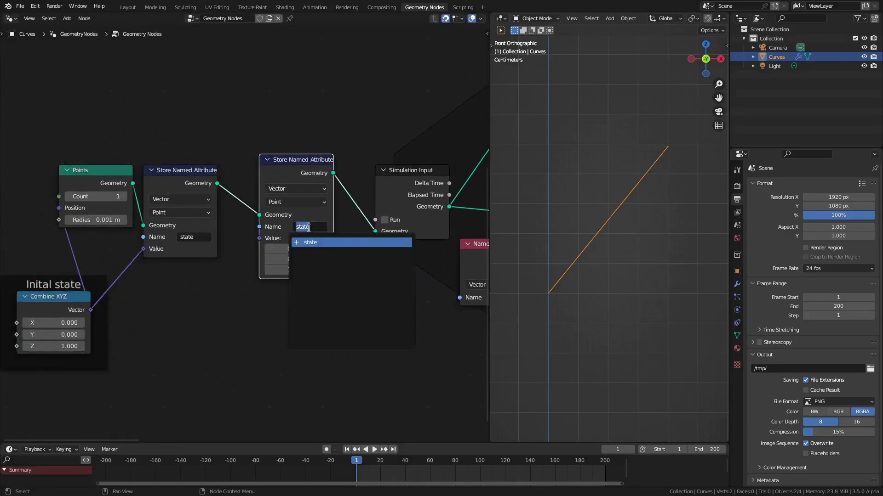
type("t")
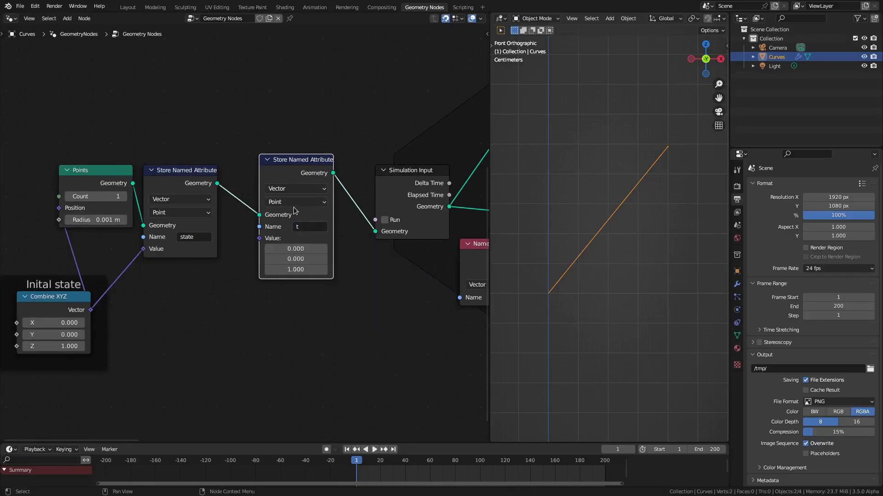
left_click(309, 189)
left_click(300, 201)
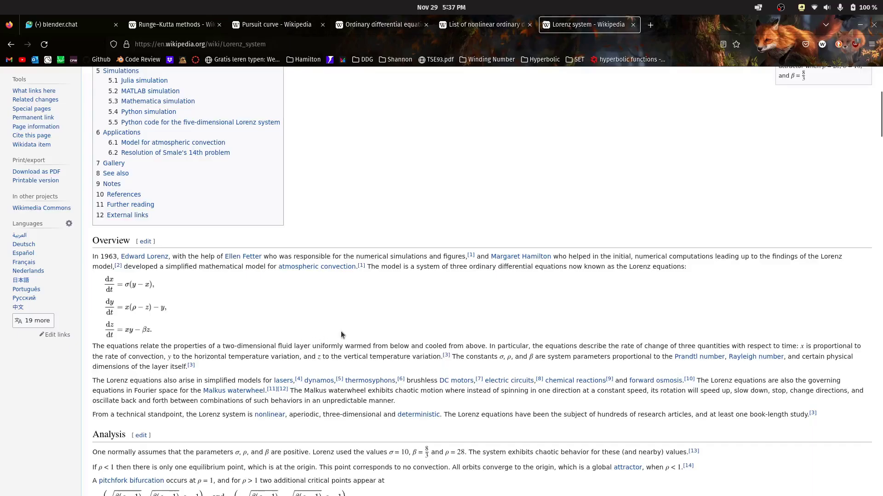
Switch to Firefox and look up the parameter values Lorenz used and the example solutions in the article's Analysis section
scroll(310, 300, "down", 5)
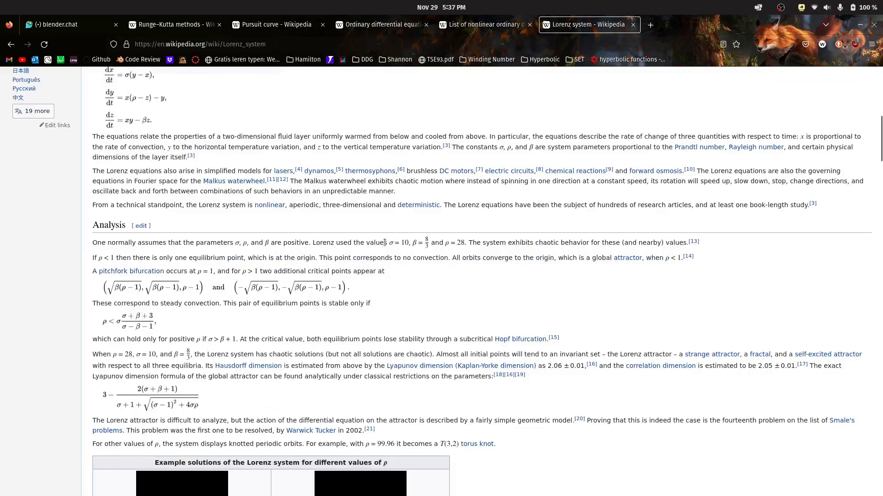
scroll(439, 300, "down", 9)
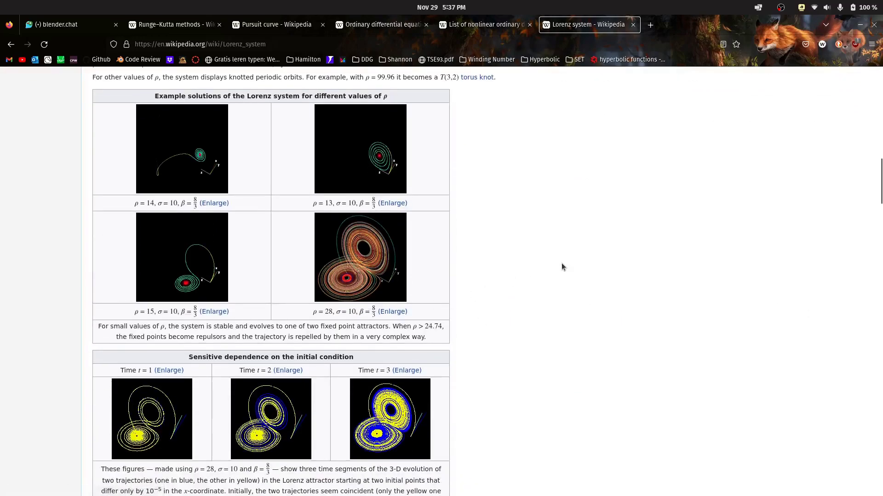
scroll(561, 266, "up", 8)
scroll(561, 263, "up", 7)
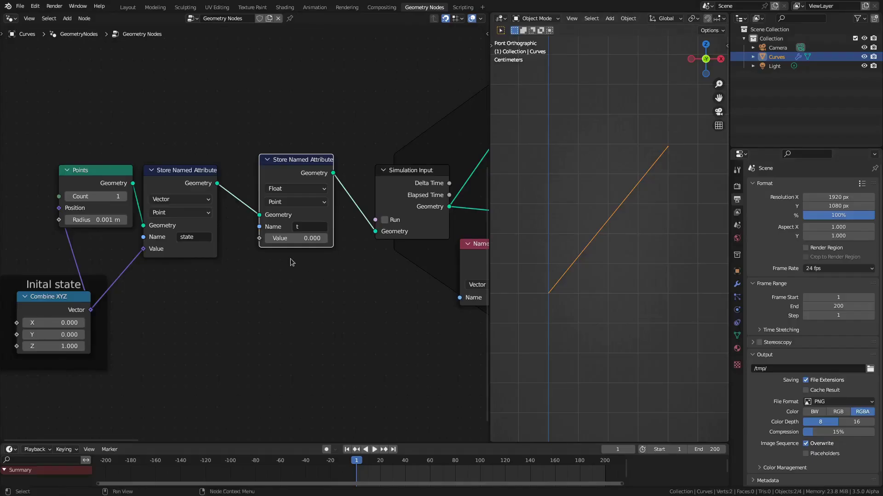
Switch back to Blender and set the initial state's Combine XYZ node to X 28, Y 10 and Z 8/3
left_click(62, 323)
type("10")
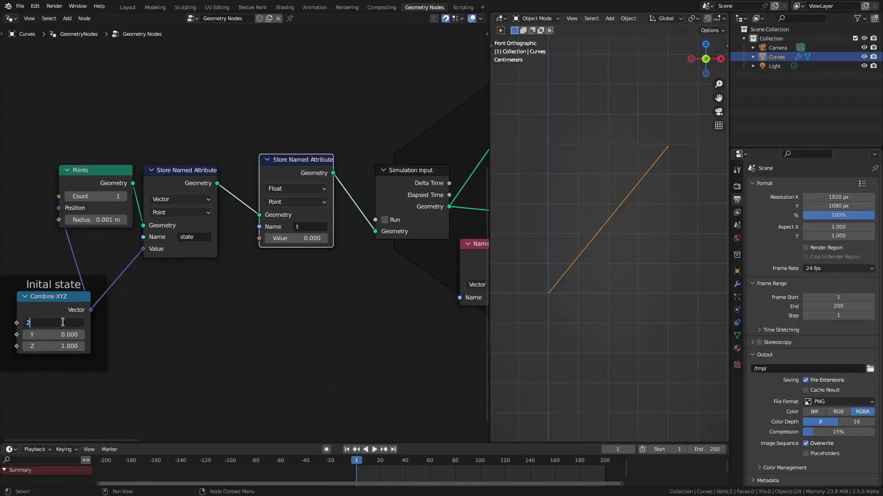
key("Return")
left_click(63, 330)
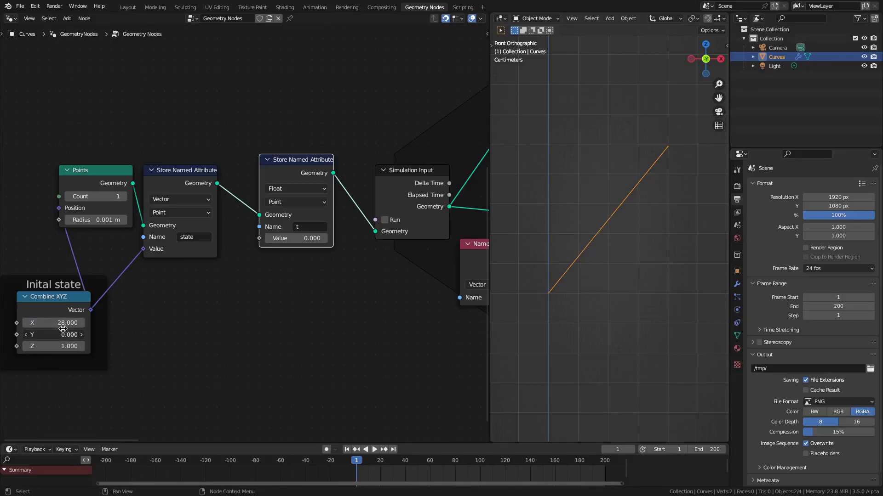
type("10")
key("Return")
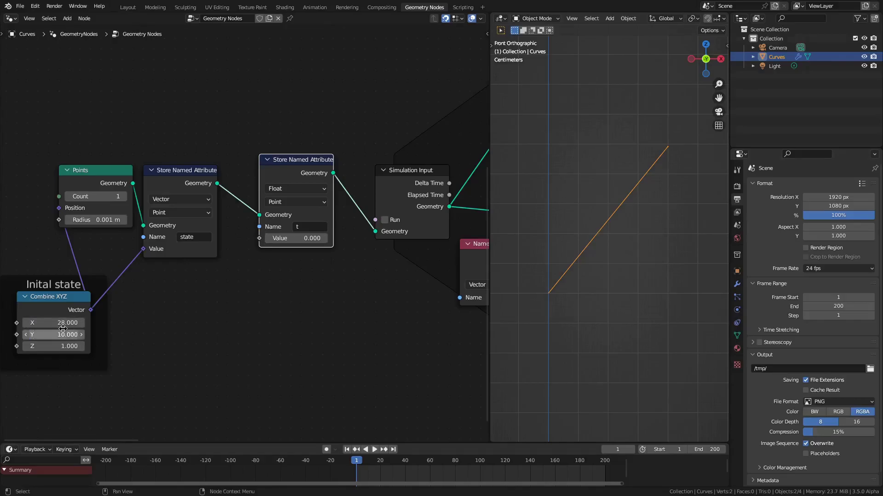
left_click(54, 344)
type("8")
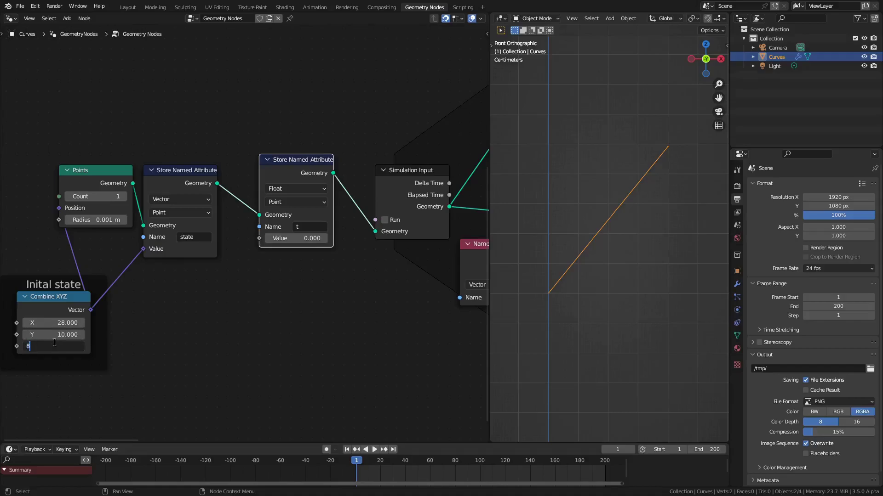
type("/3")
key("Return")
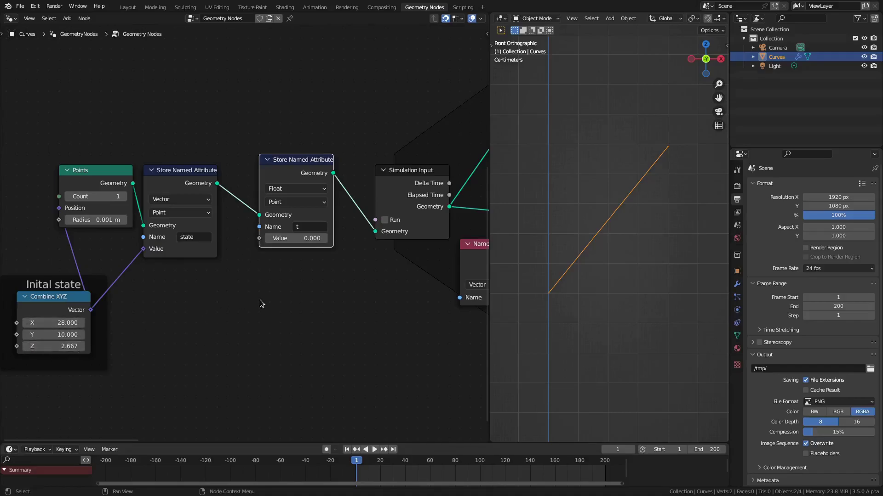
Move the Forward Euler group node inside the simulation zone slightly up, away from the Runge Kutta node
middle_click_drag(346, 321, 482, 442)
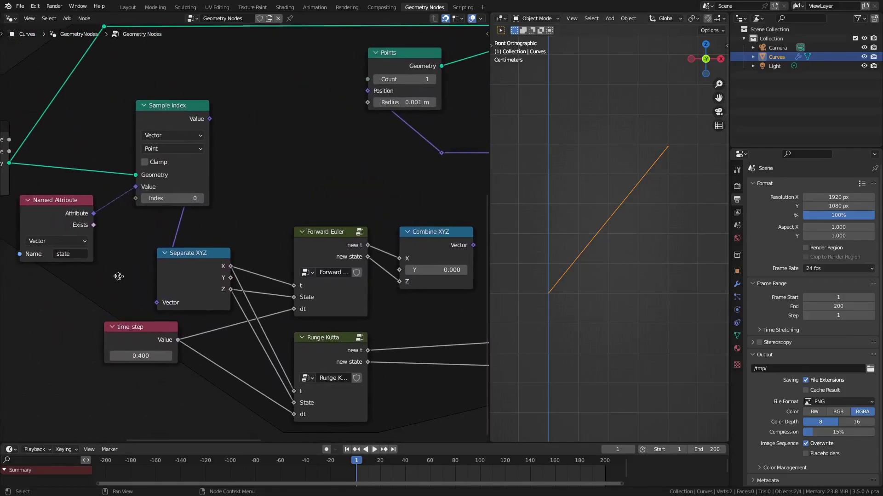
middle_click_drag(120, 276, 211, 327)
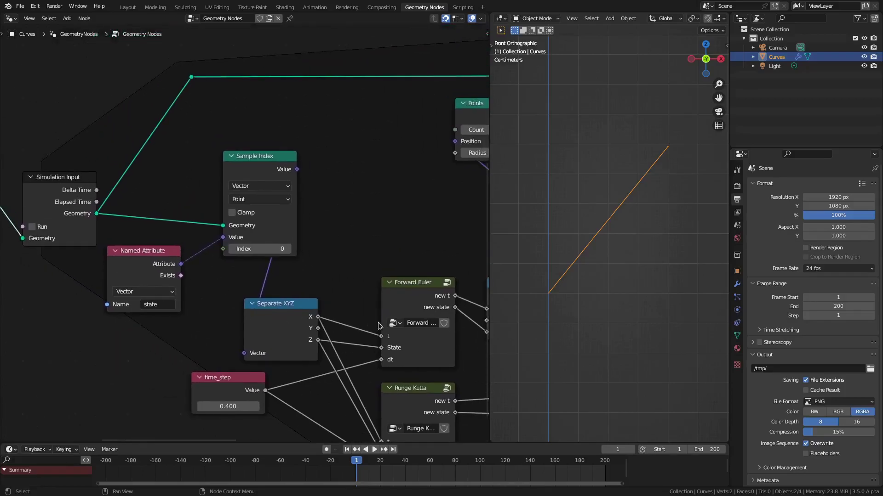
middle_click_drag(436, 273, 336, 191)
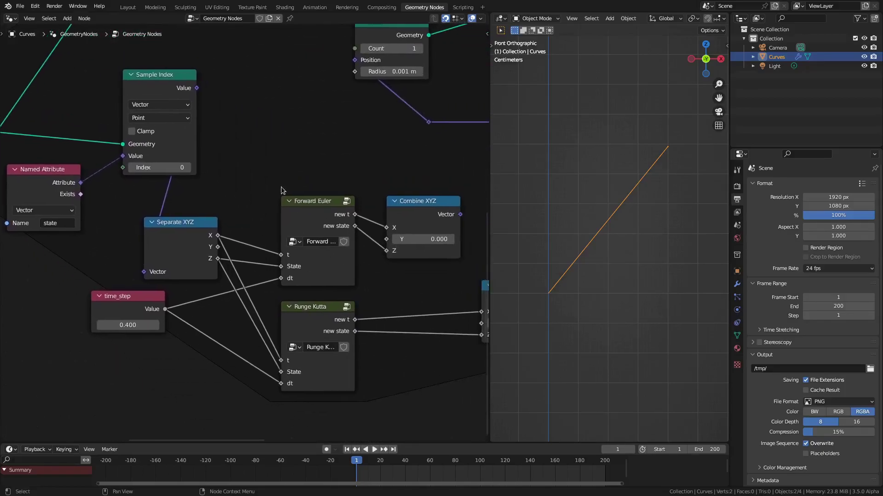
left_click_drag(323, 212, 323, 202)
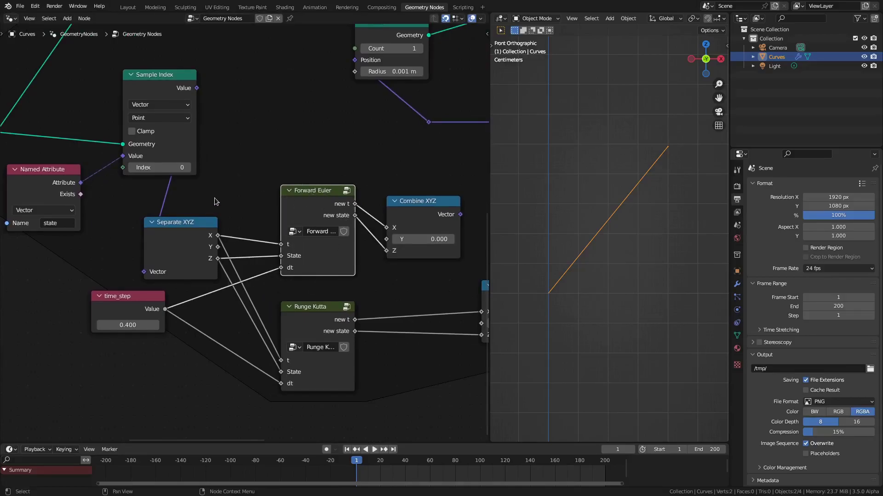
Inside the Forward Euler group, set the type of the State input and the new state output to Vector
middle_click_drag(241, 196, 256, 251)
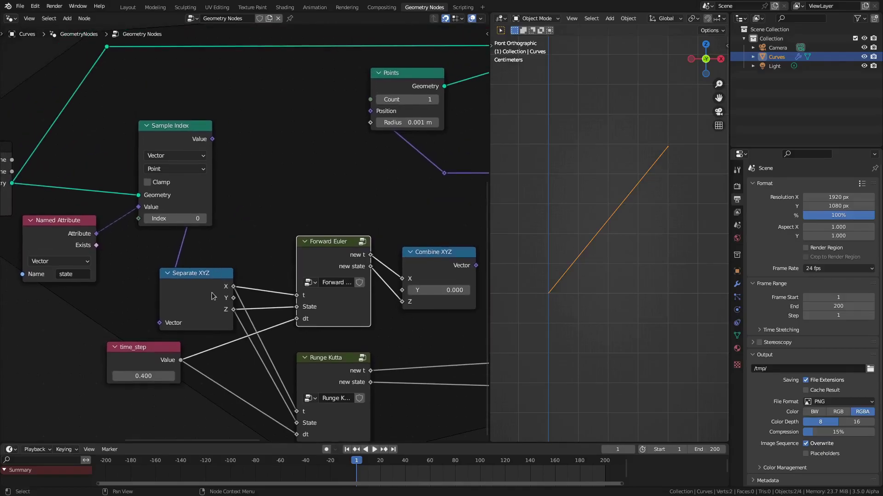
key("Tab")
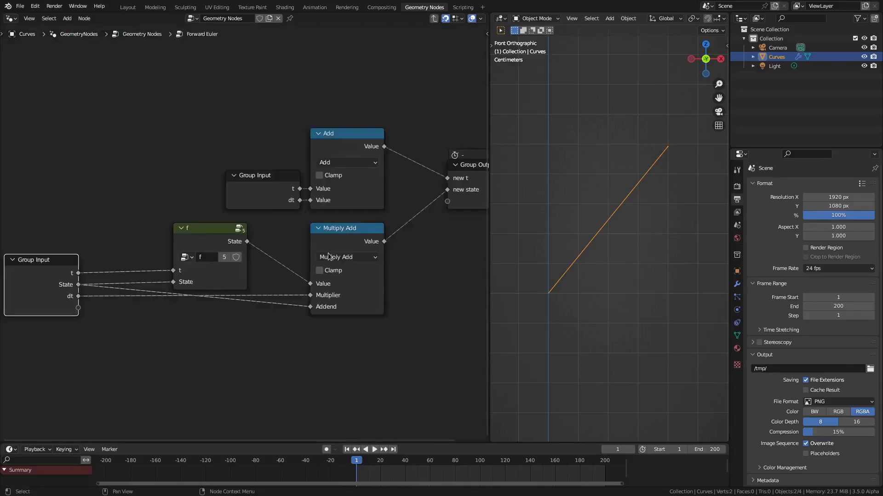
key("n")
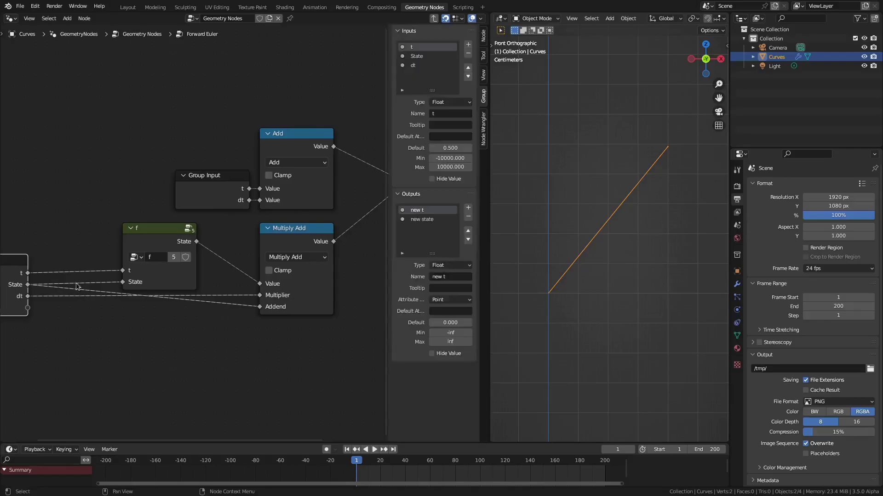
left_click(428, 57)
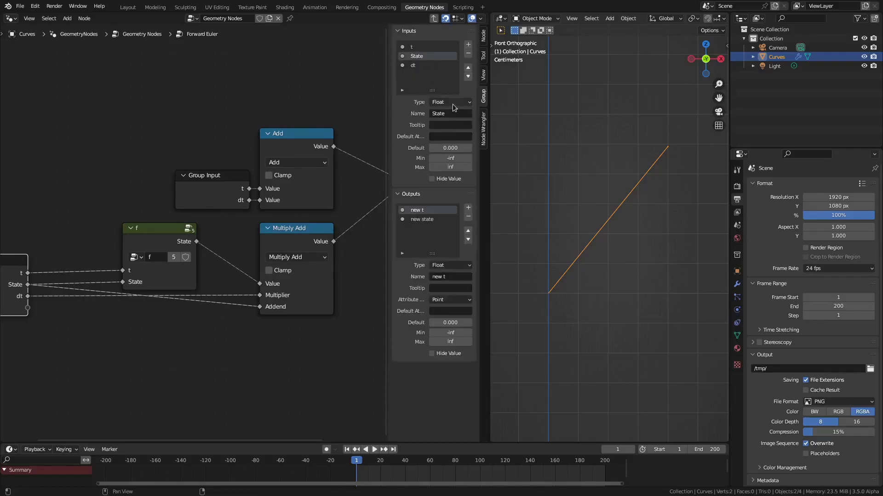
left_click(453, 103)
left_click(455, 143)
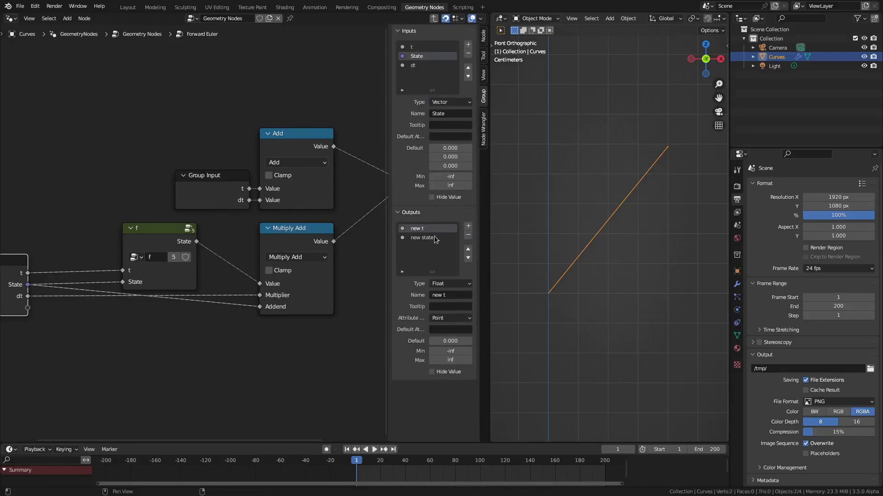
left_click(434, 238)
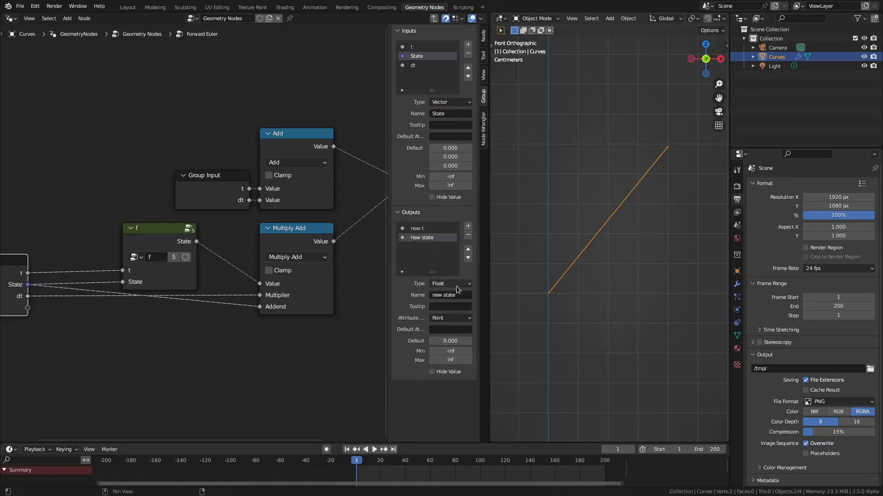
left_click(456, 285)
left_click(455, 323)
Set the State input and State output of the nested f group to Vector, and nudge the f node closer to Multiply Add
left_click(151, 232)
key("Tab")
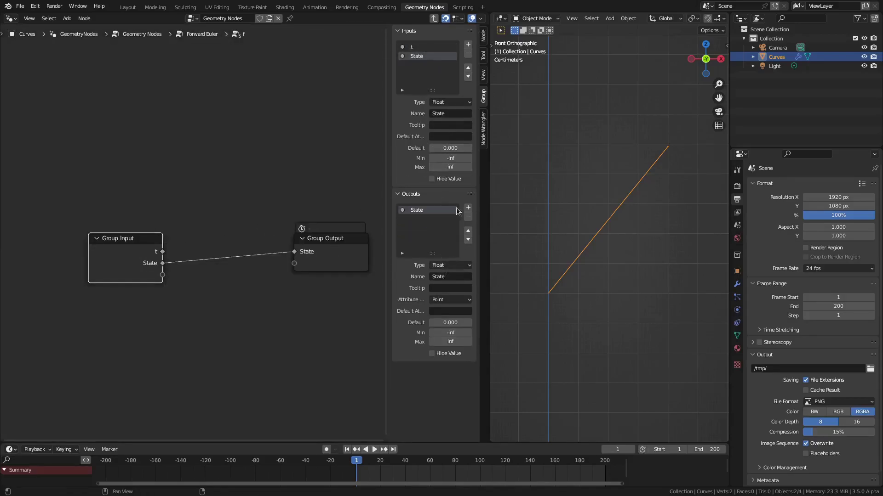
left_click(445, 102)
left_click(448, 153)
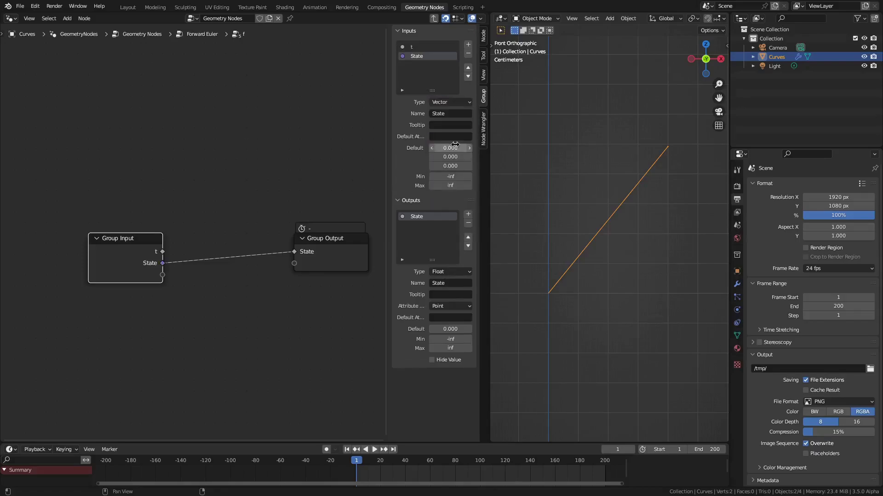
left_click(448, 285)
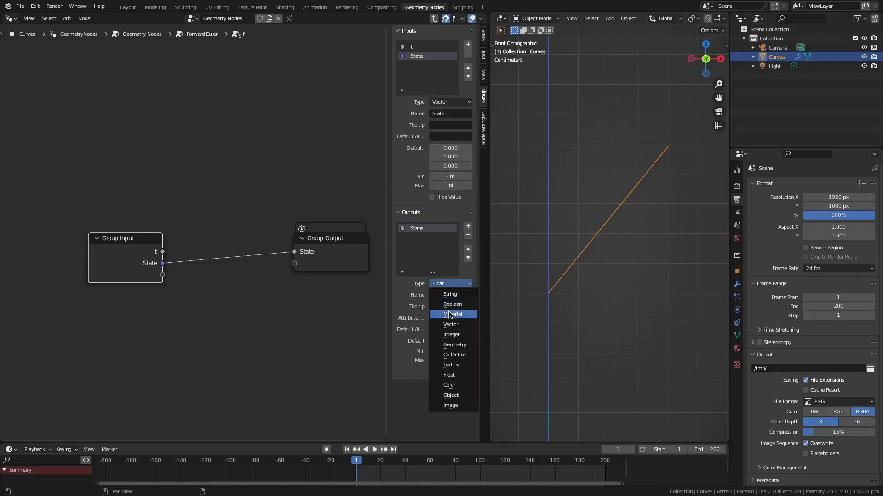
left_click(450, 324)
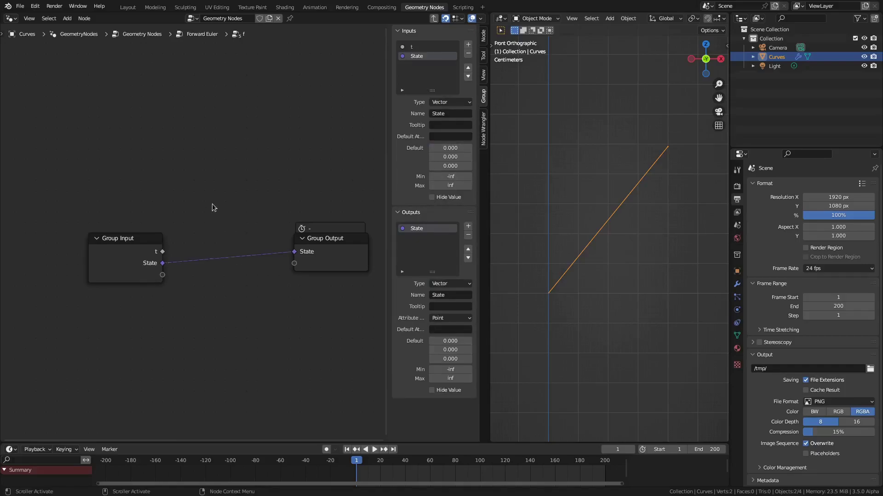
key("Tab")
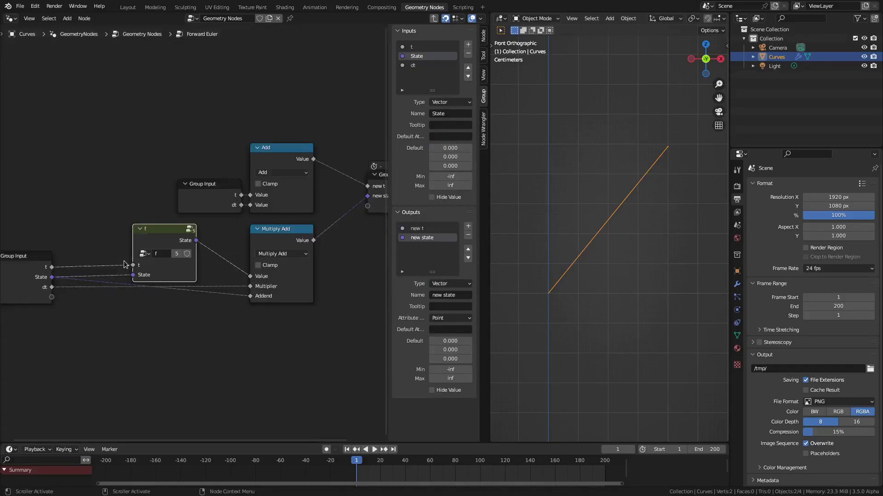
left_click_drag(160, 244, 169, 243)
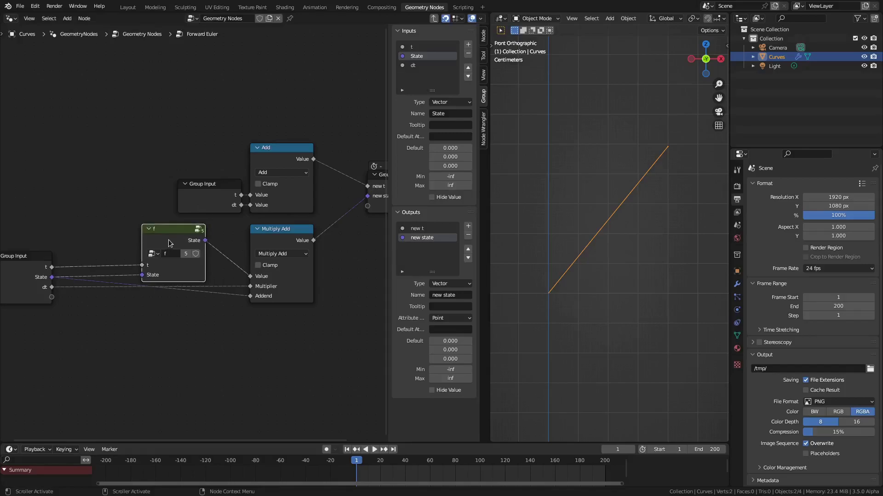
Open the f group for editing, check the Lorenz equations in the Wikipedia article in Firefox, and return to Blender
key("Tab")
key("alt+Tab")
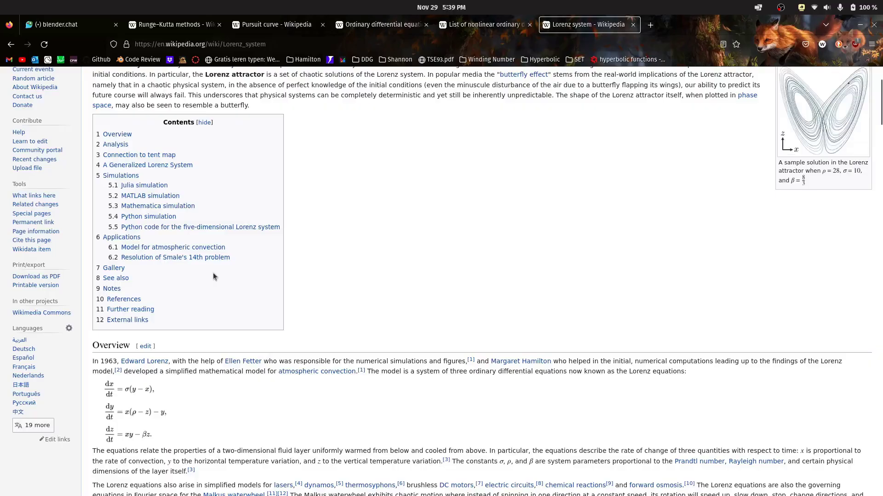
key("alt+Tab")
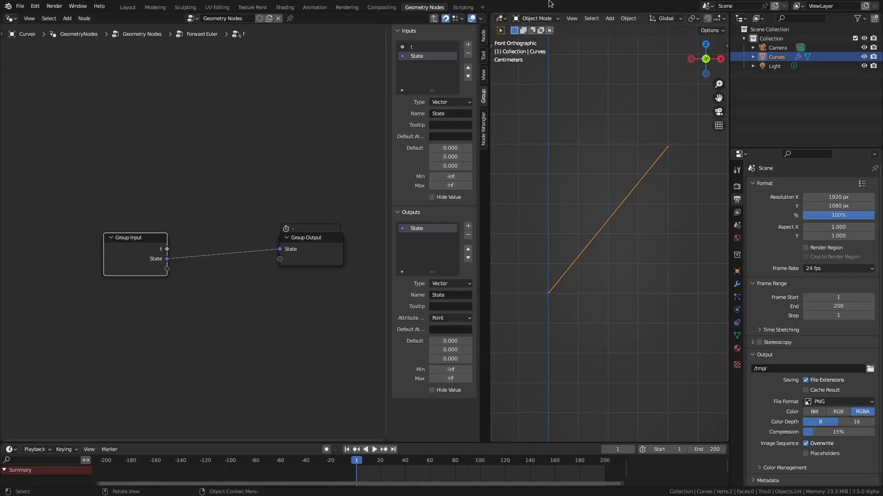
Tile the Blender window beside the browser's Lorenz system equations and hide the node editor's sidebar
mouse_move(548, 3)
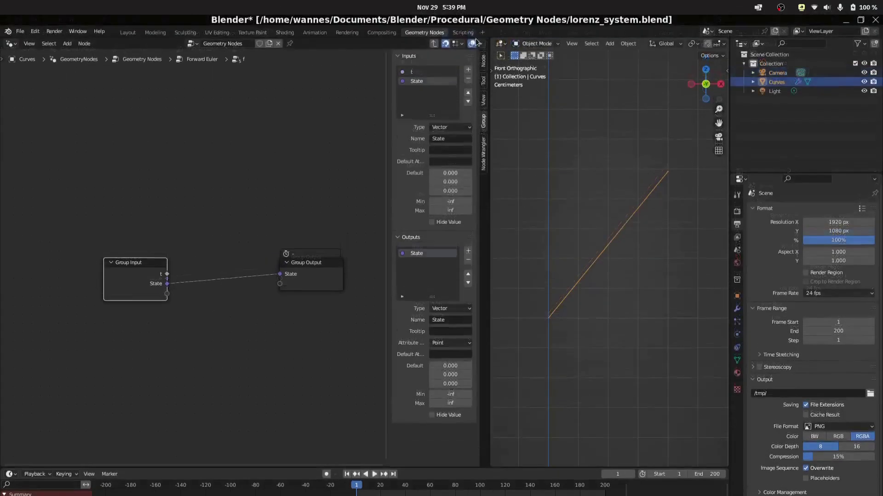
left_click_drag(676, 18, 882, 493)
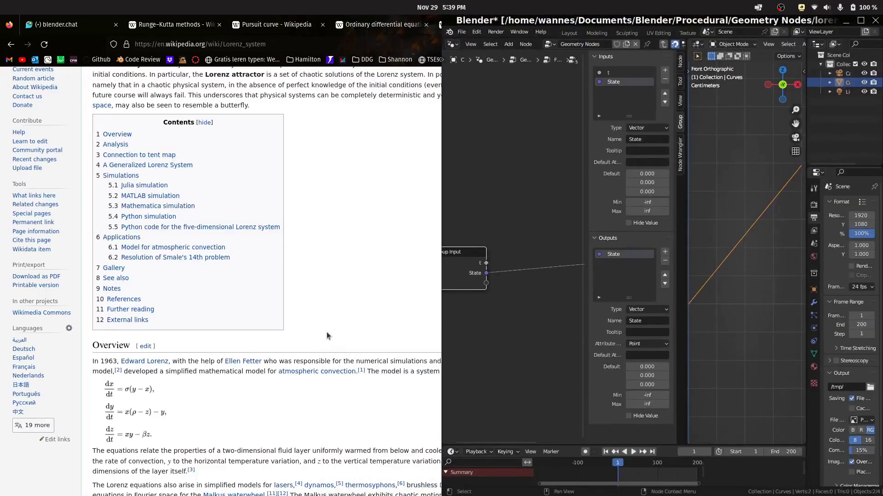
scroll(327, 333, "down", 2)
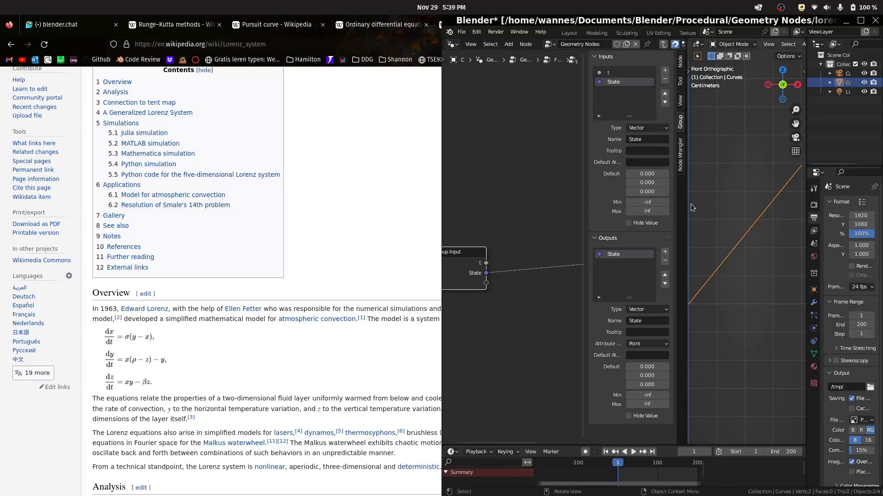
key("n")
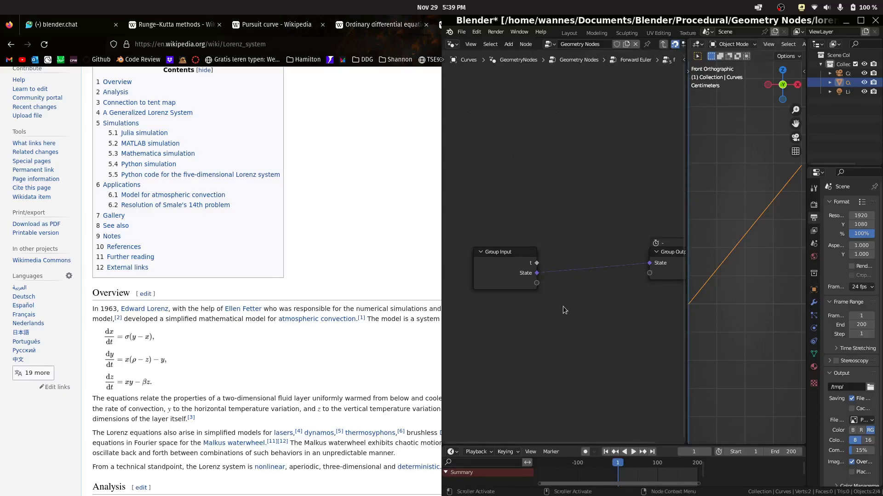
middle_click_drag(578, 243, 539, 210)
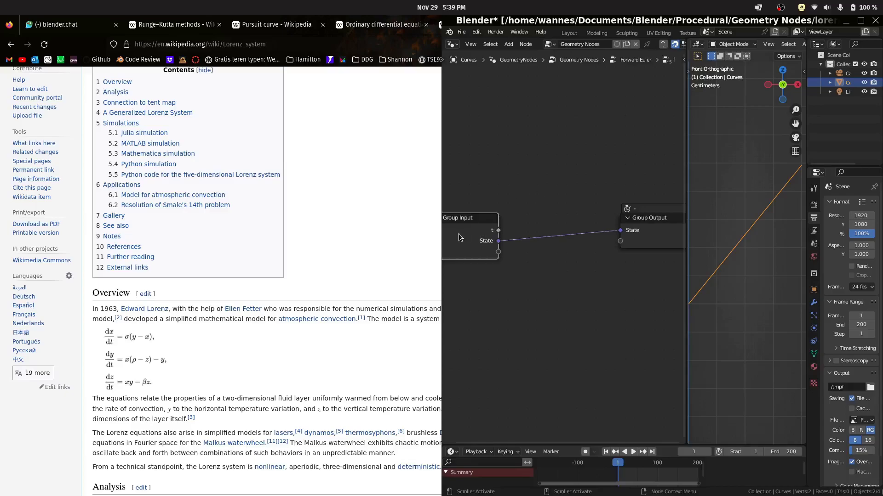
Leave the nested node groups and set X, Y and Z of the initial state's Combine XYZ node to 0
key("Tab")
scroll(489, 247, "down", 3)
middle_click_drag(490, 247, 572, 238)
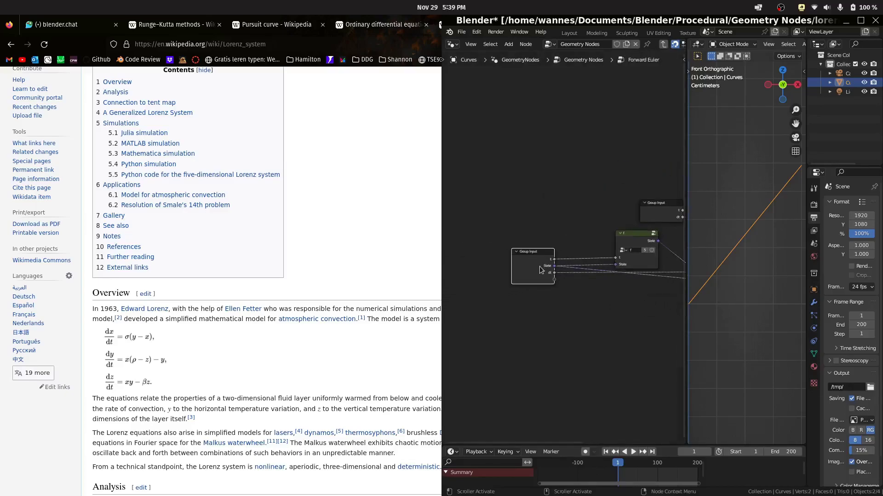
key("Tab")
middle_click_drag(456, 291, 569, 299)
scroll(569, 300, "up", 2)
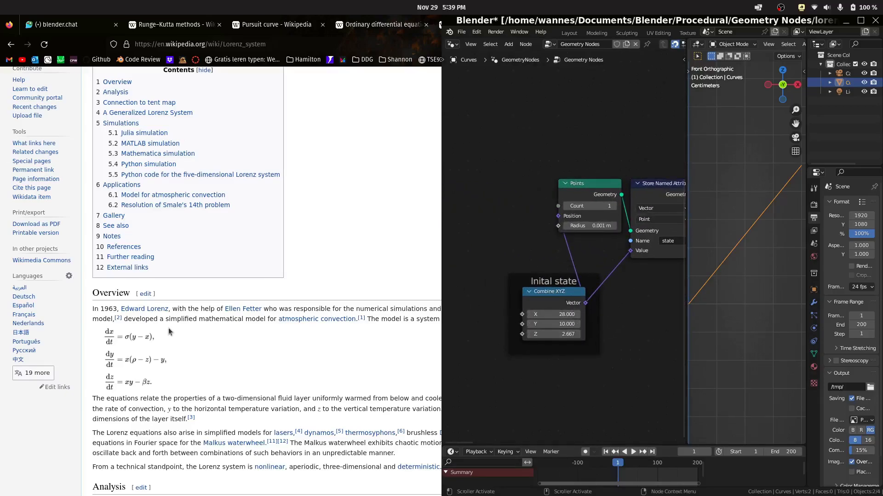
mouse_move(546, 316)
left_mouse_down()
mouse_move(547, 335)
mouse_move(546, 317)
left_mouse_up()
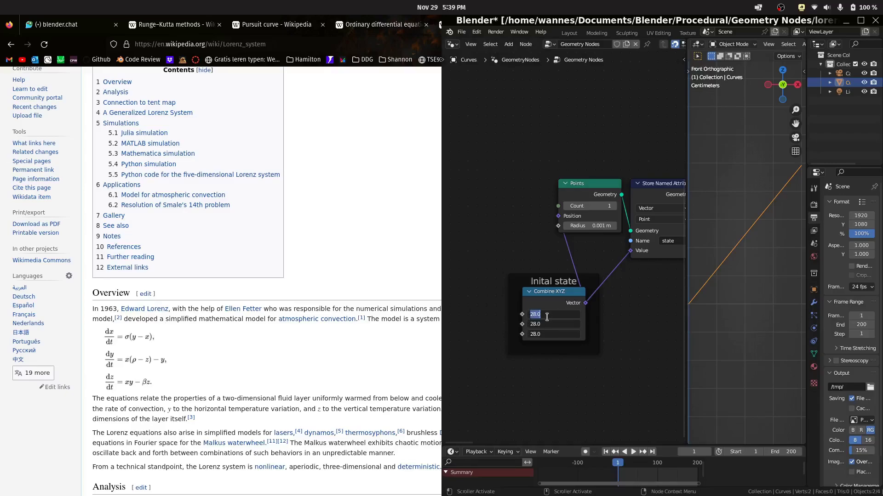
type("0")
key("Return")
Enter the Forward Euler group and open the f group inside it
middle_click_drag(616, 323, 644, 195)
key("Tab")
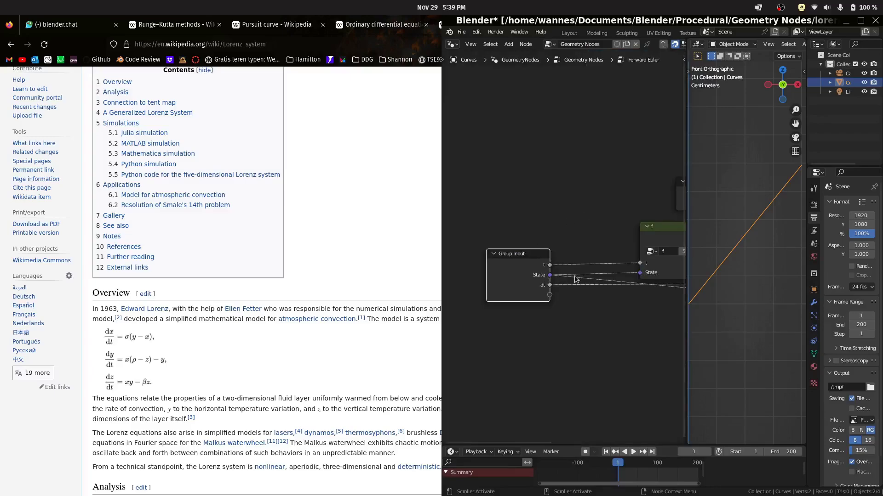
key("Home")
left_click(535, 246)
key("Tab")
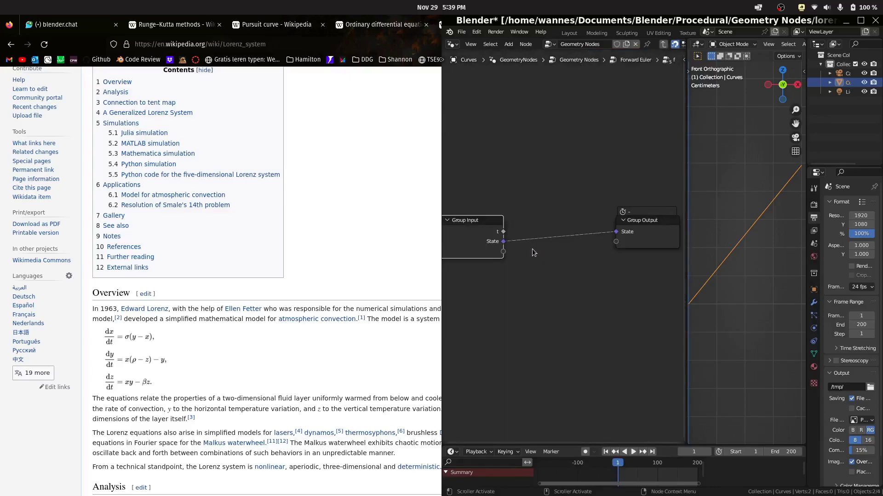
Add a Value node above the Group Input node and label it Sigma
scroll(564, 215, "down", 1)
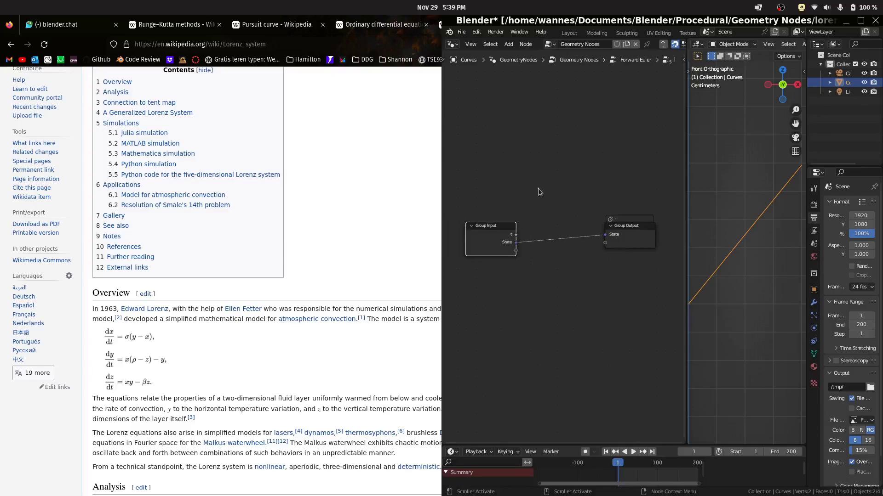
scroll(545, 238, "up", 1)
scroll(543, 170, "up", 1)
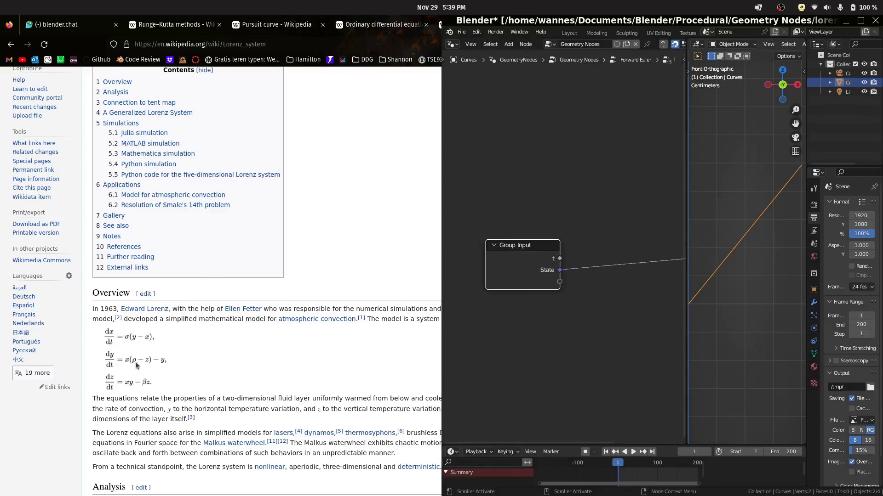
key("shift+a")
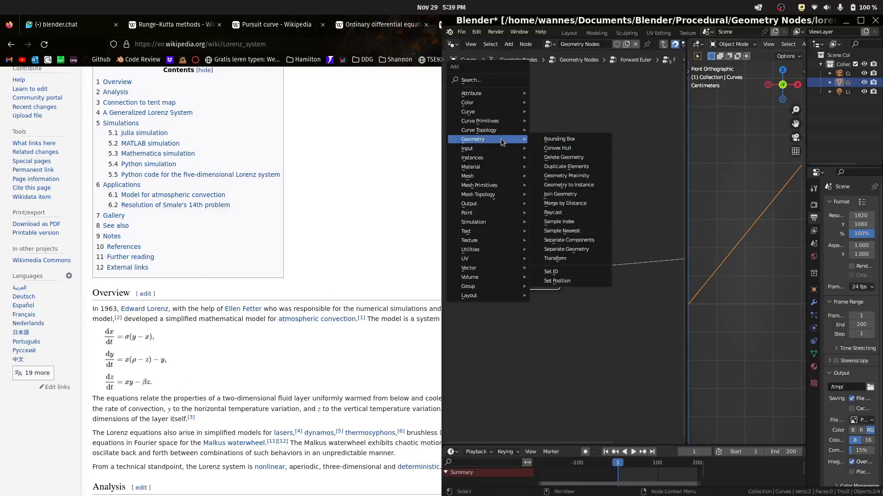
key("space")
type("val")
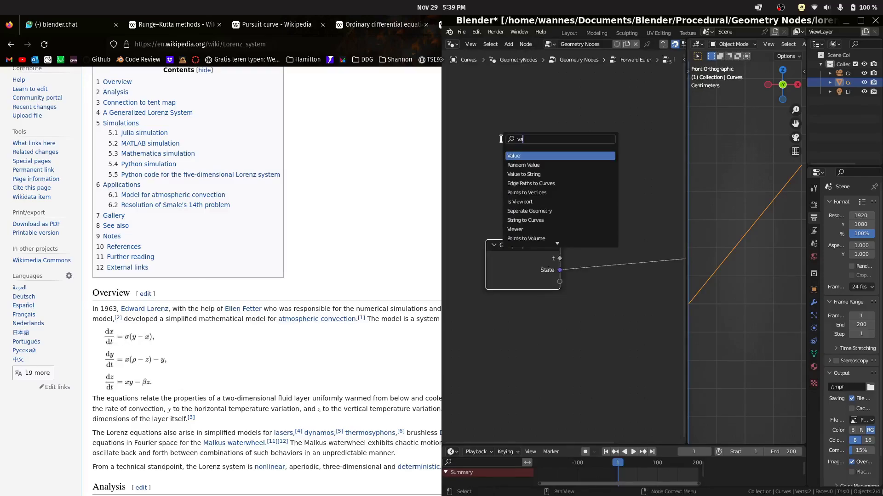
key("Return")
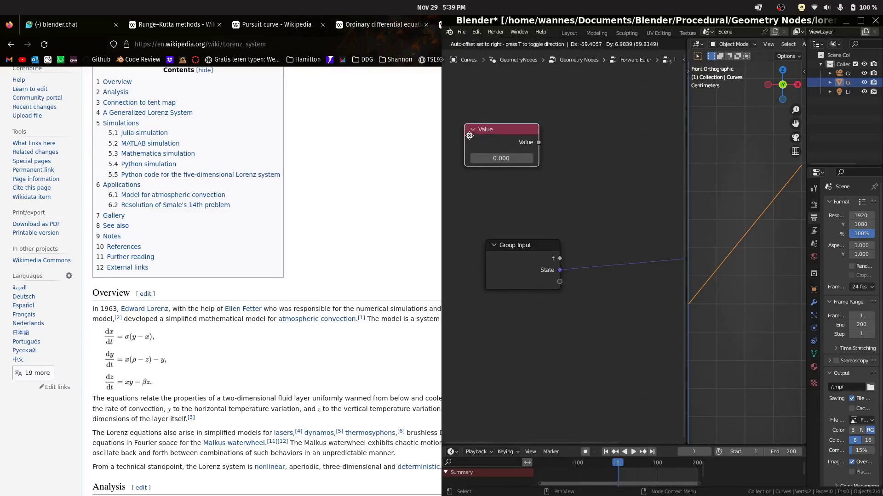
left_click(462, 136)
key("F2")
type("Sigma")
key("Return")
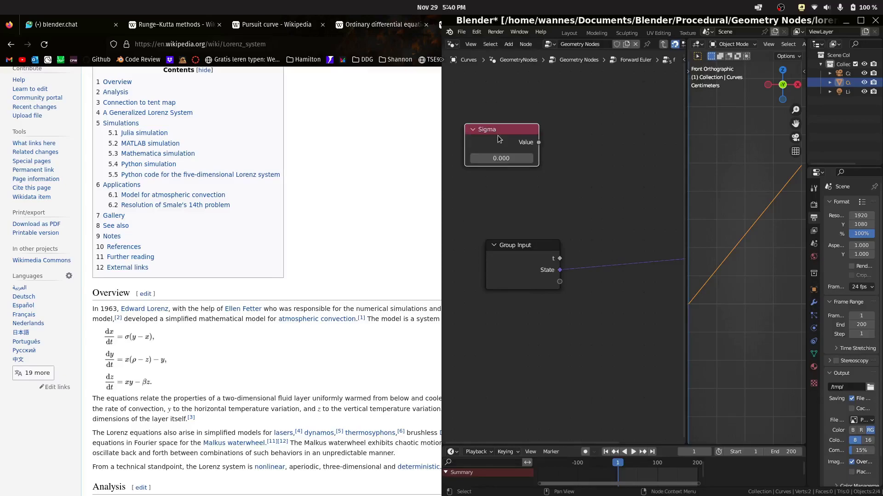
Duplicate the Sigma node, label the copy Rho, and move both nodes higher above the Group Input node
key("shift+d")
left_click(502, 174)
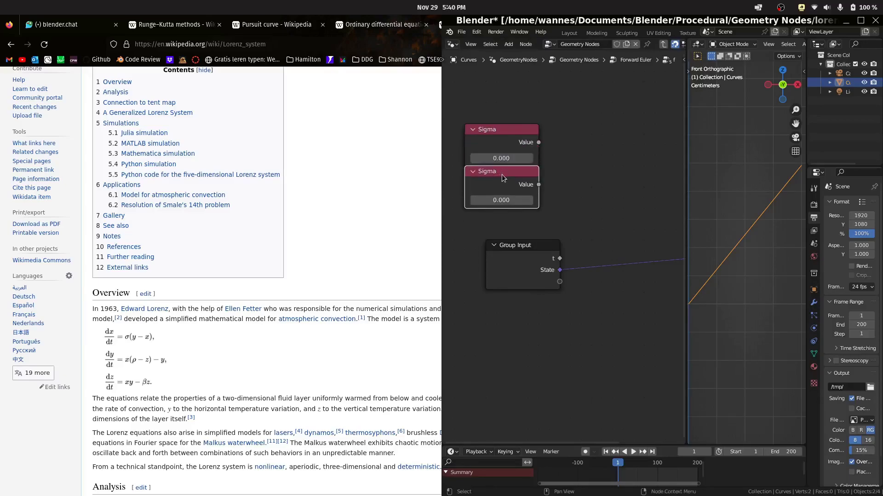
key("F2")
type("Rh")
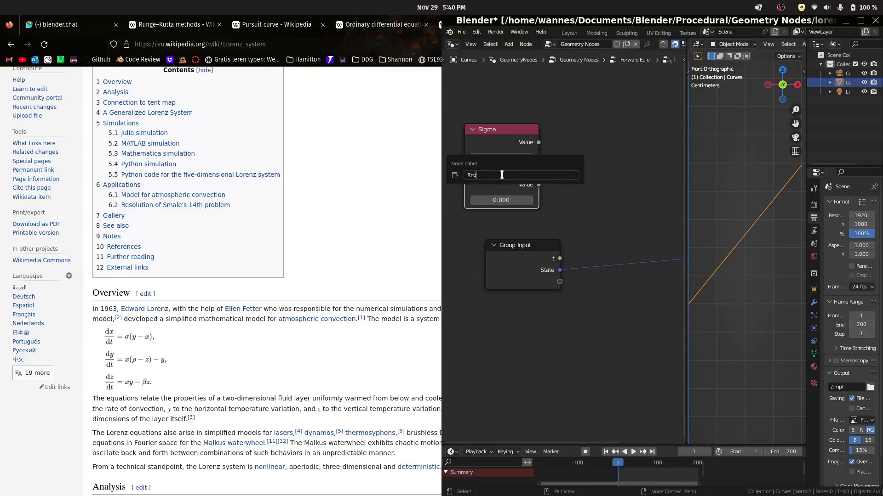
type("o")
key("Return")
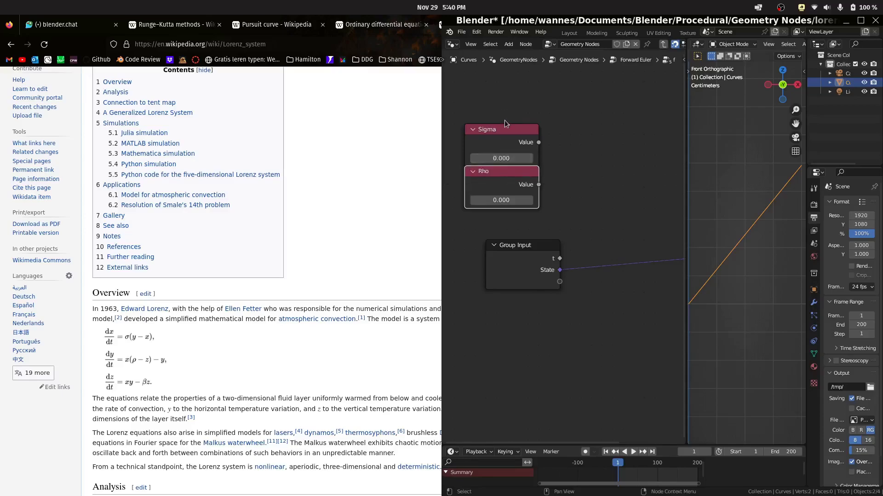
left_click_drag(503, 137, 503, 105)
left_click(500, 176)
left_click_drag(500, 175, 503, 148)
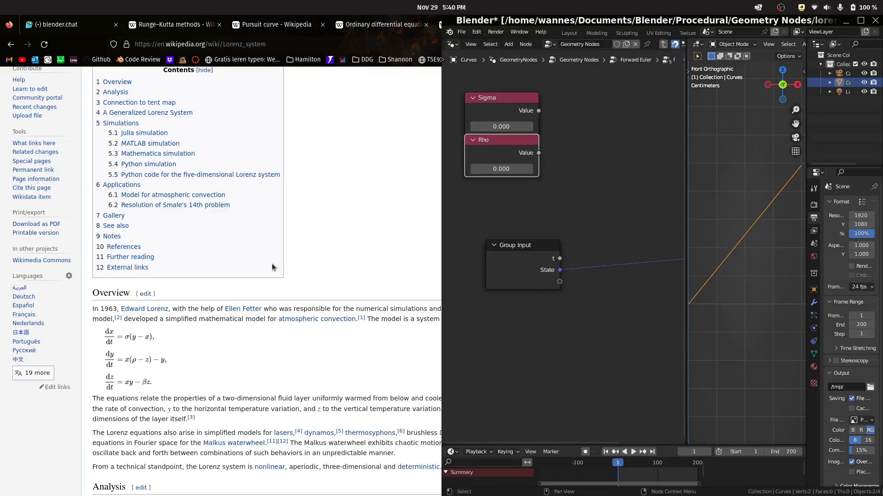
Duplicate the Rho node below itself and label the copy beta
key("shift+d")
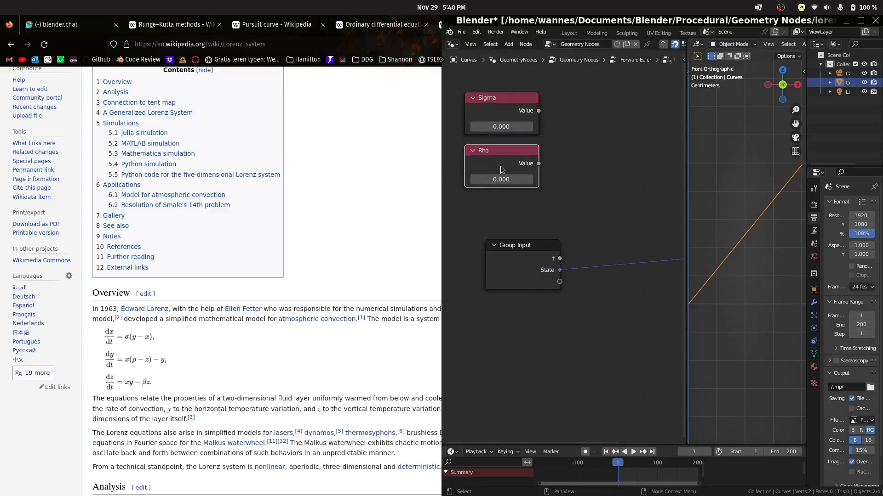
left_click(500, 221)
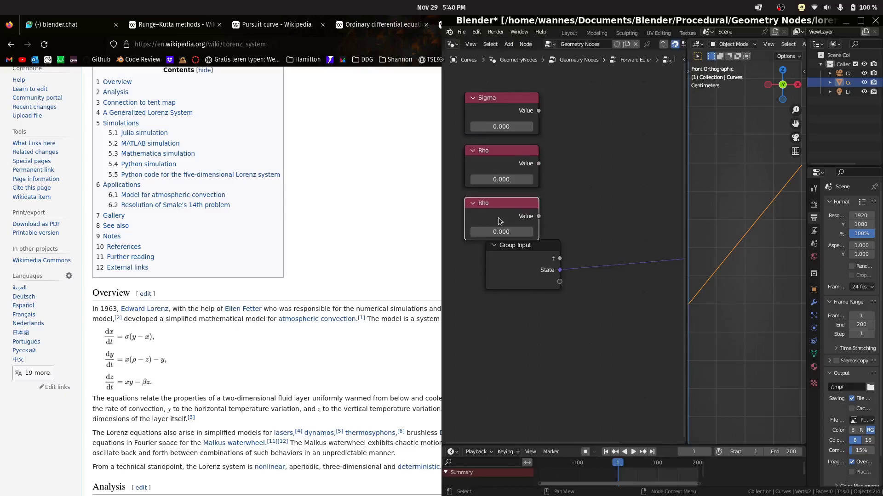
key("F2")
type("beta")
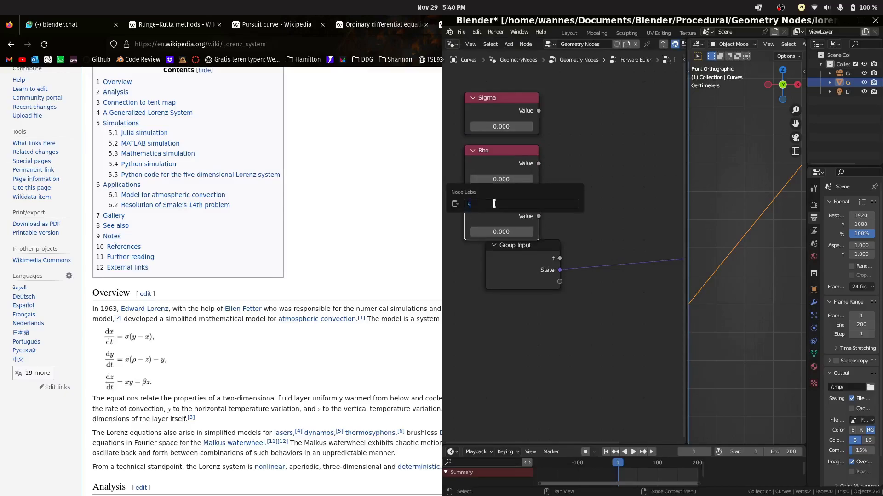
key("Return")
Set the Sigma node's value to 28
left_click(511, 127)
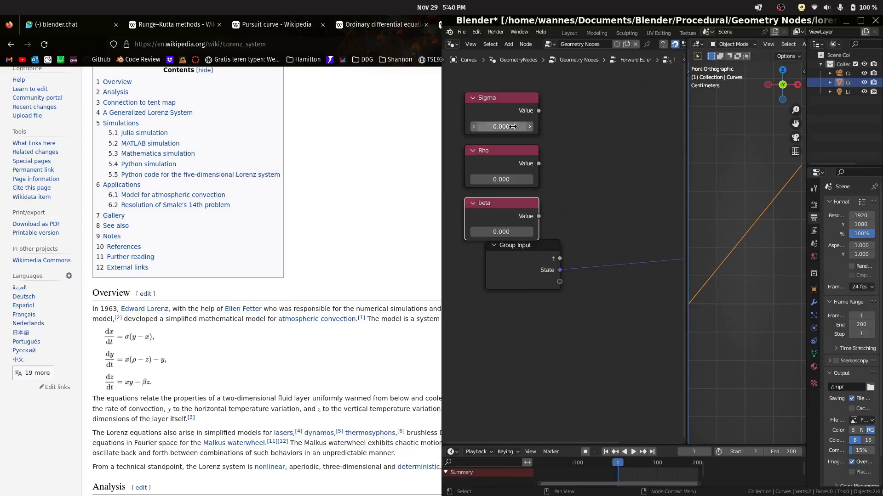
type("28")
key("Return")
Check the Lorenz attractor's sample parameters in the Wikipedia article and set the Rho node's value to 28
scroll(375, 193, "up", 3)
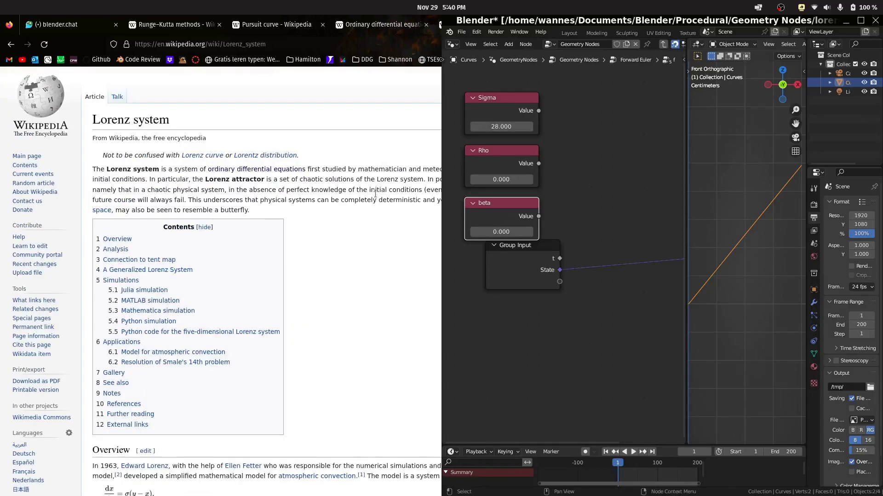
left_click(379, 259)
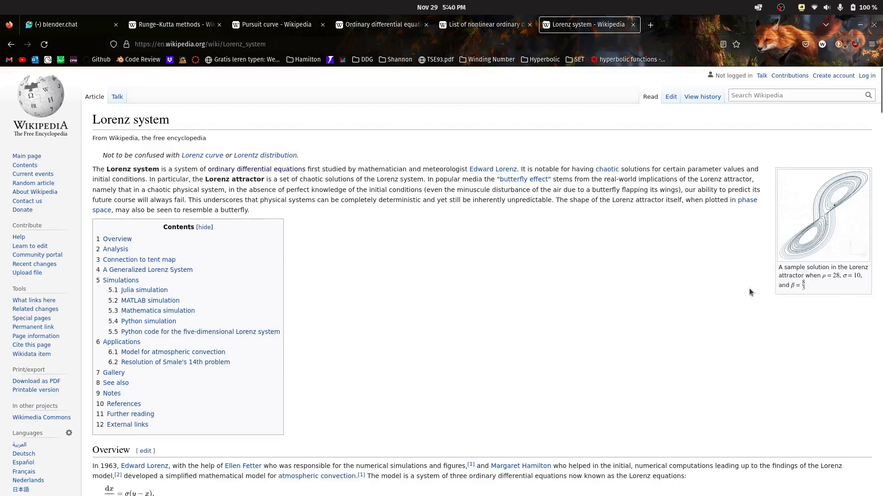
key("alt+Tab")
left_click(500, 180)
type("28")
key("Return")
Set the Sigma node's value to 10 and the beta node's value to 8/3
left_click(514, 118)
left_click(511, 126)
type("10")
key("Return")
left_click(510, 231)
type("8")
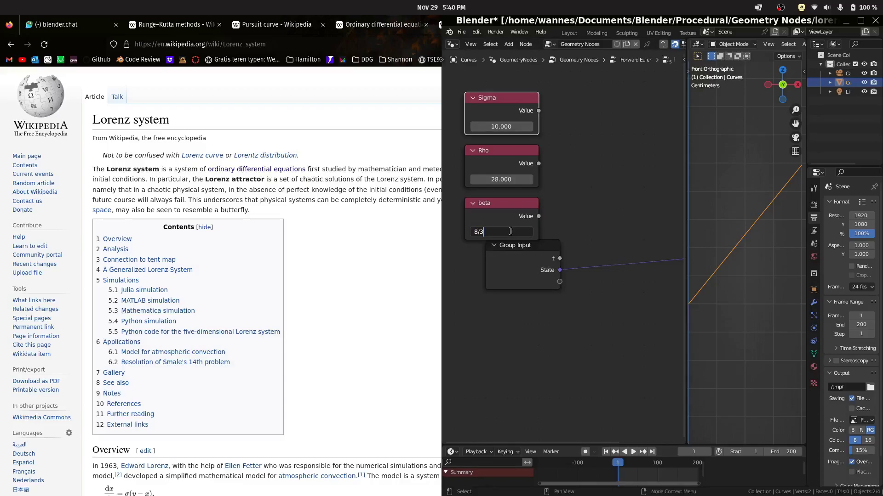
type("/3")
key("Return")
Move the Group Input node directly below the beta node, in line with the parameter nodes
left_click(526, 277)
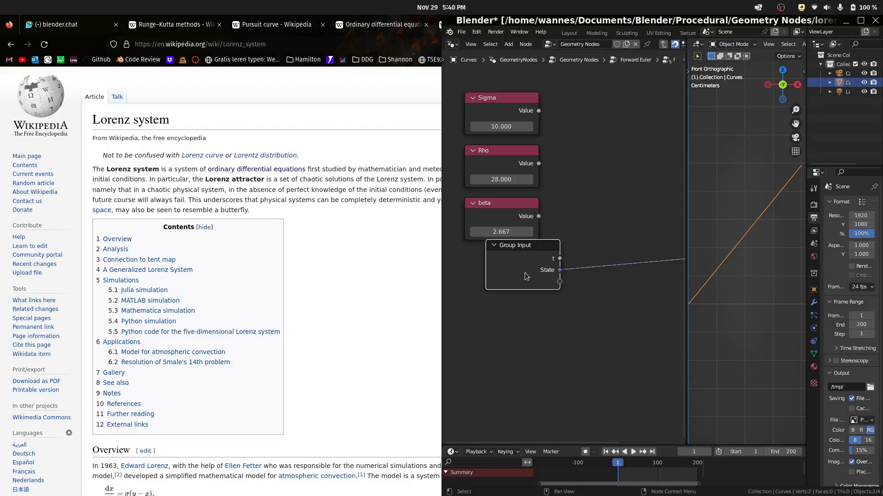
key("g")
left_click(505, 287)
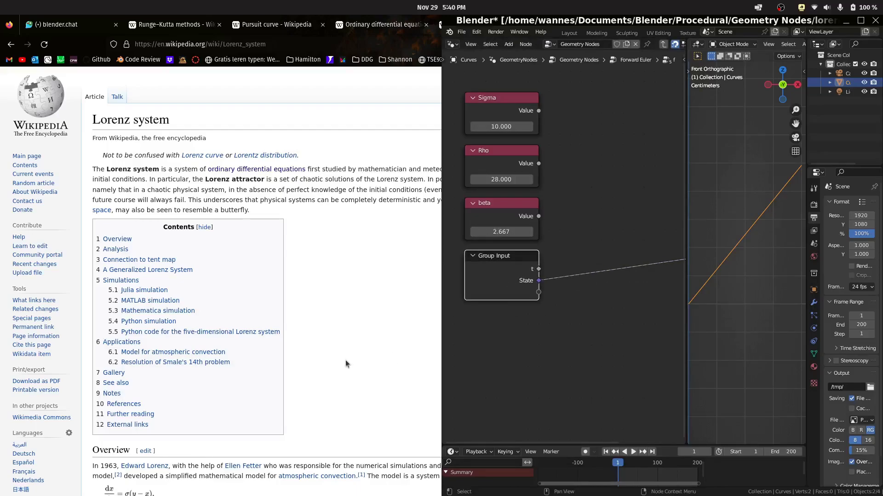
Show the Lorenz equations in the article and feed the Group Input's State into a new Separate XYZ node
left_click(346, 364)
scroll(374, 340, "down", 9)
scroll(204, 215, "up", 2)
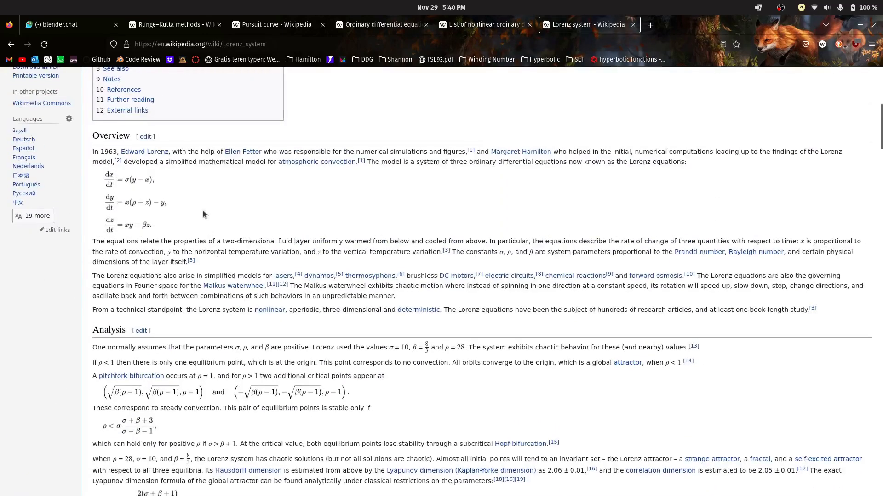
key("alt+Tab")
scroll(616, 248, "up", 3)
middle_click_drag(460, 288, 483, 294)
scroll(483, 294, "down", 2)
left_click_drag(484, 294, 558, 336)
type("sep")
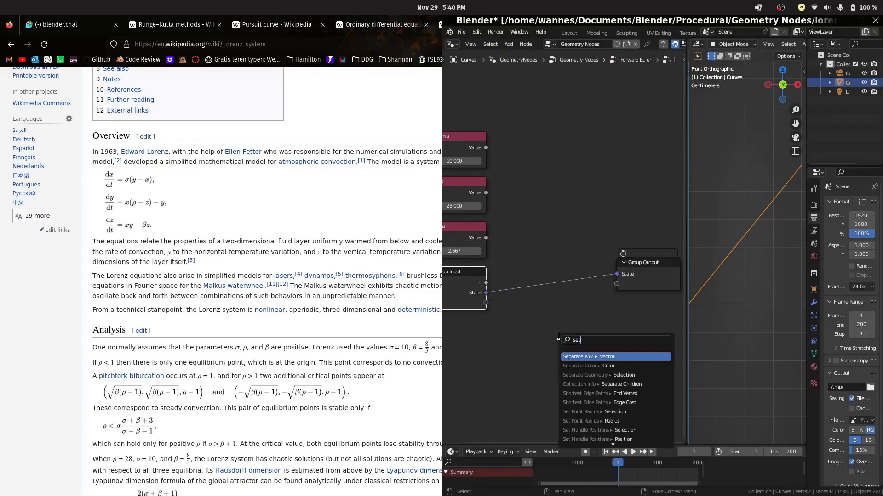
key("Return")
left_click(521, 345)
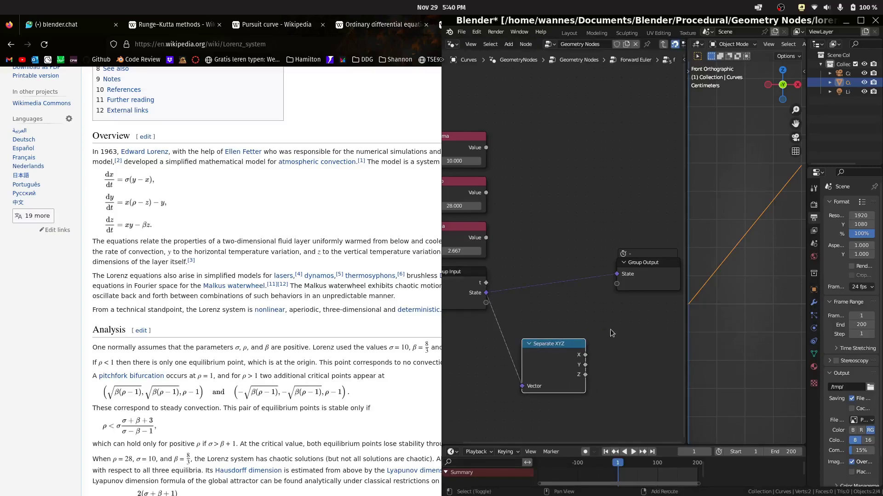
Add a Combine XYZ node, connect its Vector to the Group Output's State, and place it before that node
key("shift+a")
type("comb")
key("Return")
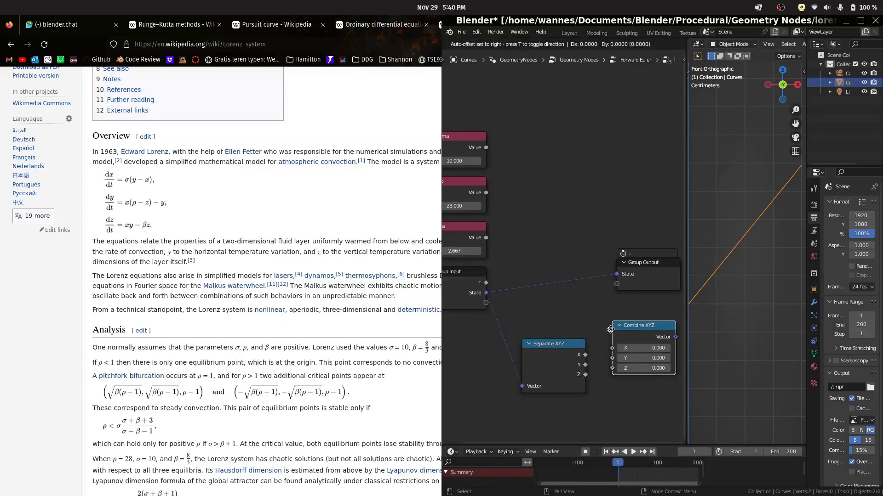
left_click(610, 330)
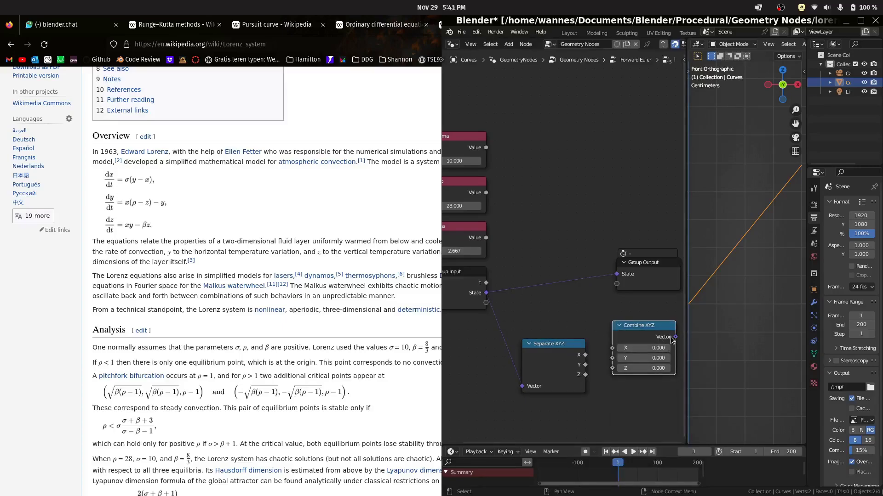
left_click_drag(676, 337, 619, 276)
left_click_drag(645, 325, 586, 269)
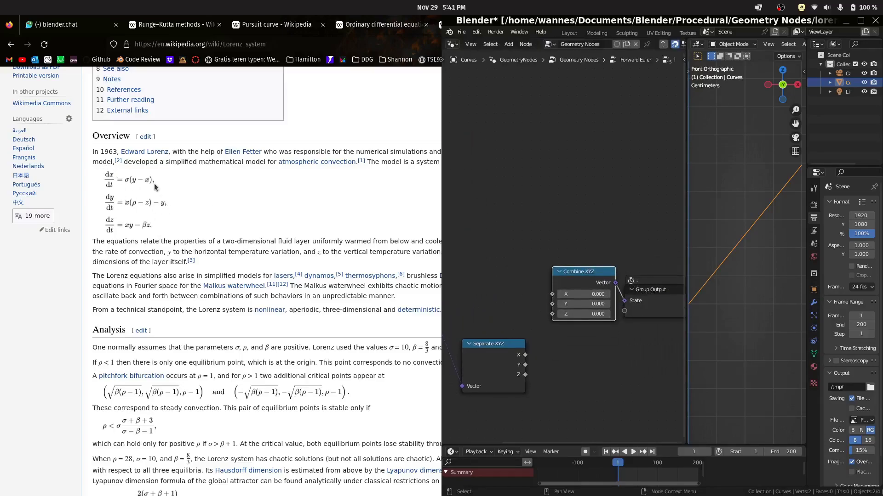
Arrange the Separate XYZ, Combine XYZ and Group Output nodes in one row beside the Group Input node
middle_click_drag(524, 269, 626, 254)
left_click_drag(589, 357, 583, 295)
middle_click_drag(630, 214, 567, 226)
left_click_drag(588, 262, 589, 271)
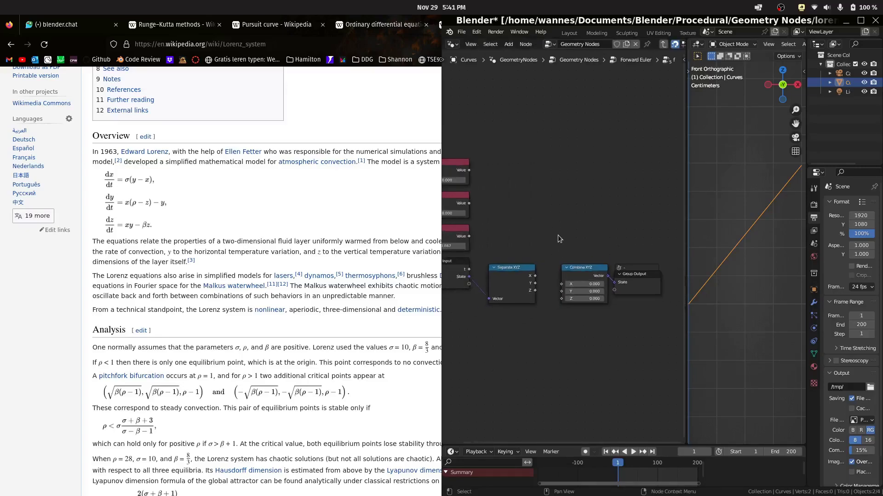
middle_click_drag(539, 220, 594, 228)
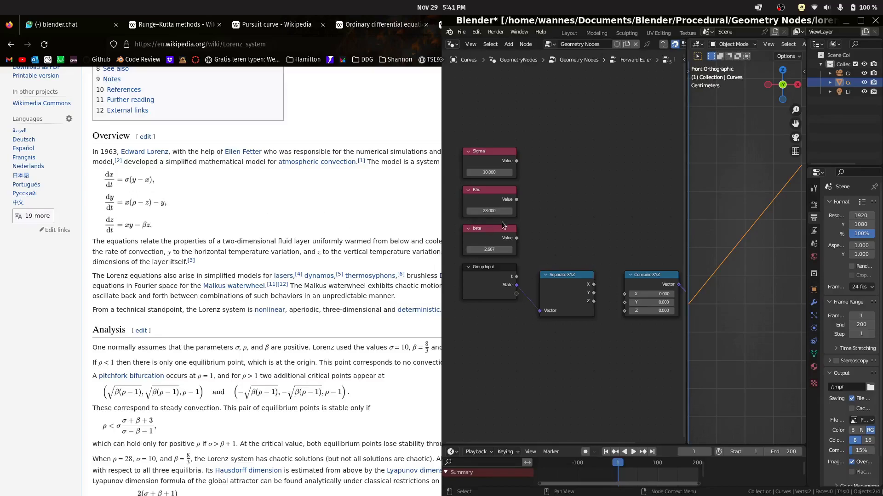
scroll(559, 227, "right", 3)
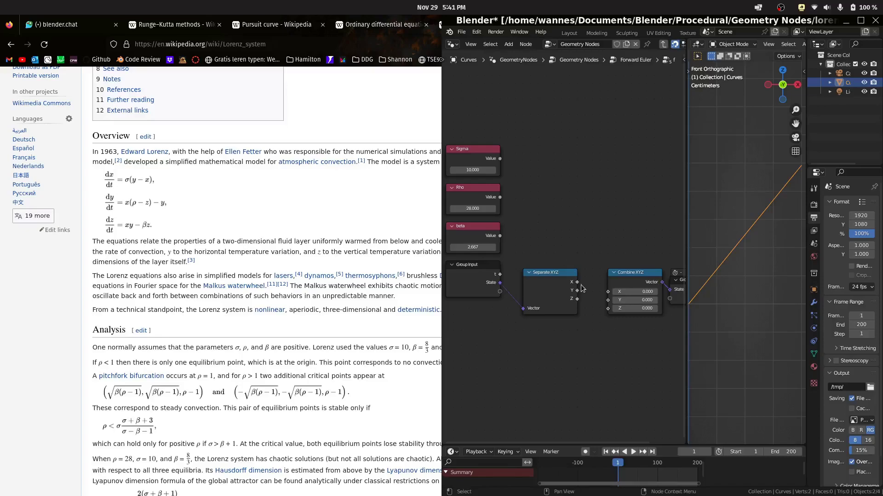
Add a Math node set to Subtract that computes Y minus X from Separate XYZ, and move Separate XYZ closer to the Group Input
left_click_drag(577, 290, 620, 207)
type("multiply add")
key("Return")
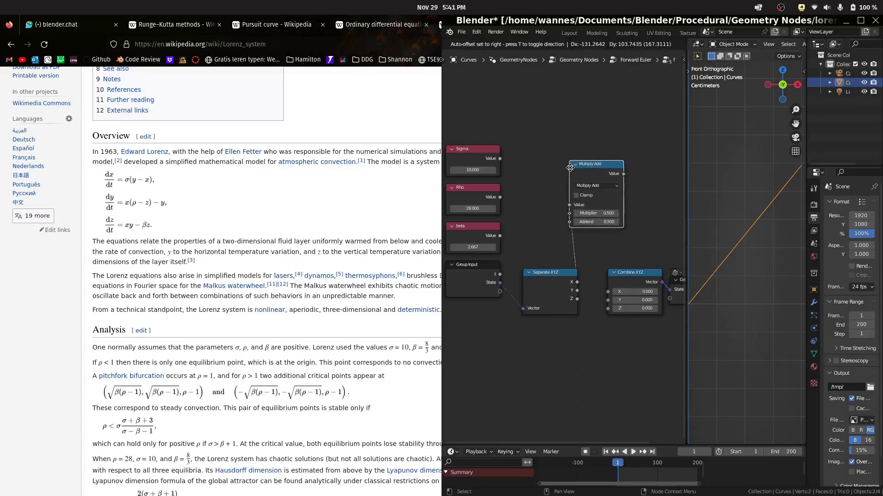
left_click(600, 170)
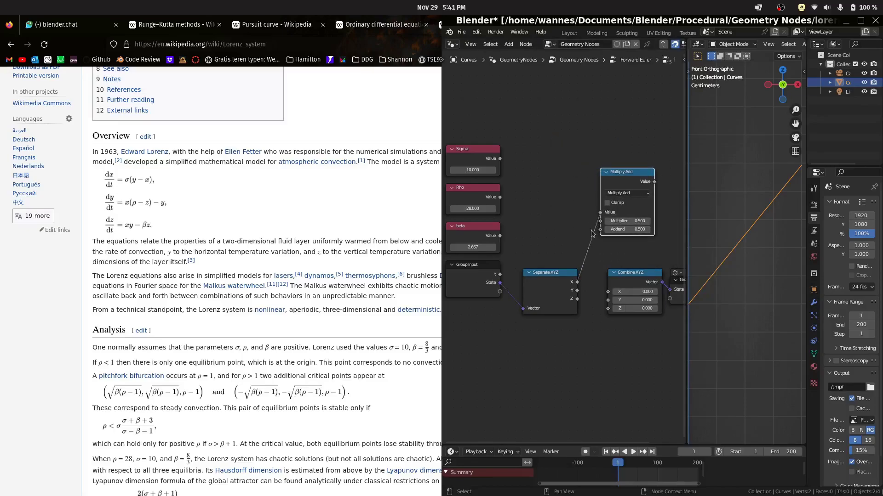
left_click(618, 193)
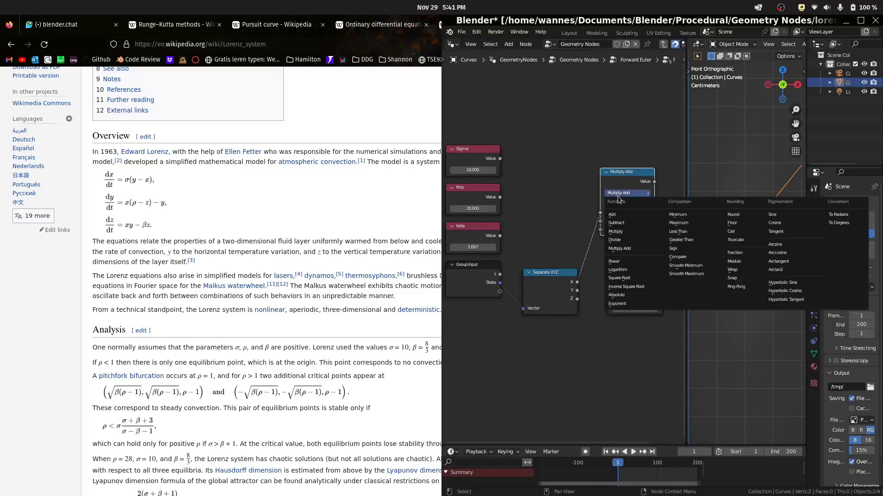
left_click(620, 224)
left_click_drag(579, 292, 600, 221)
left_click_drag(563, 275, 547, 276)
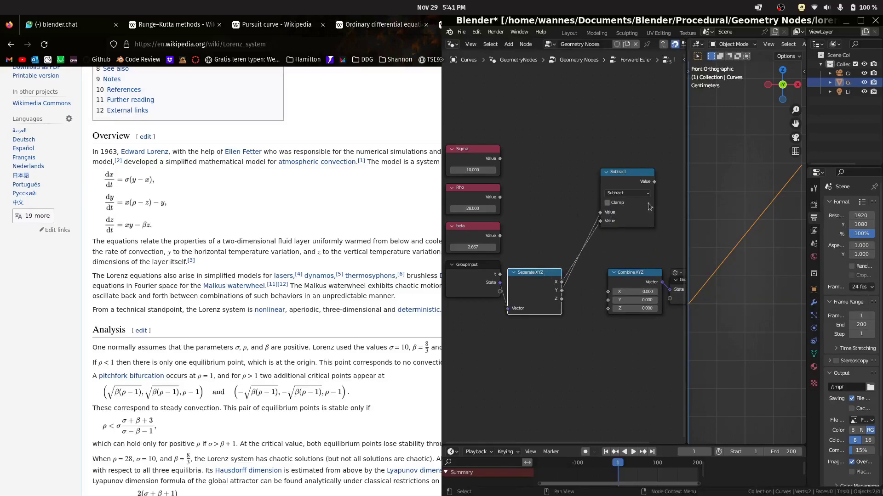
Duplicate the Subtract node as a Multiply node and feed it the Subtract result and the Sigma value
key("g")
left_click(573, 216)
key("shift+d")
left_click(642, 201)
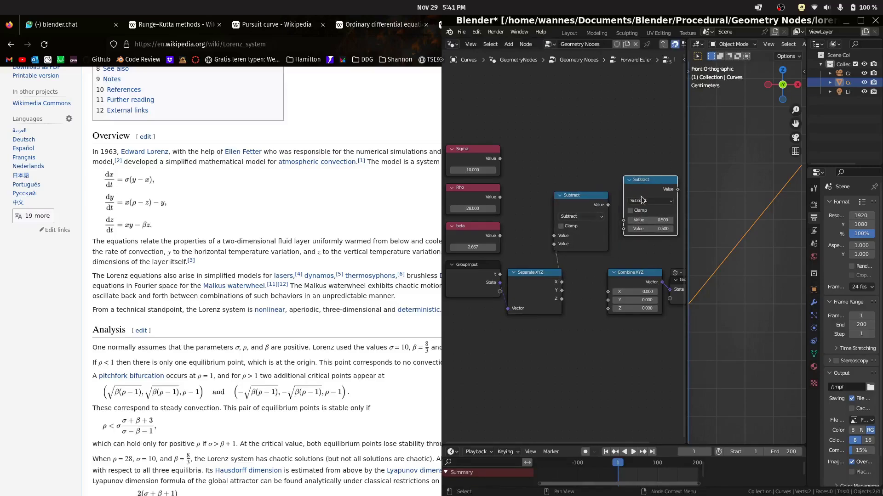
left_click(643, 201)
left_click(627, 240)
left_click_drag(608, 205, 643, 226)
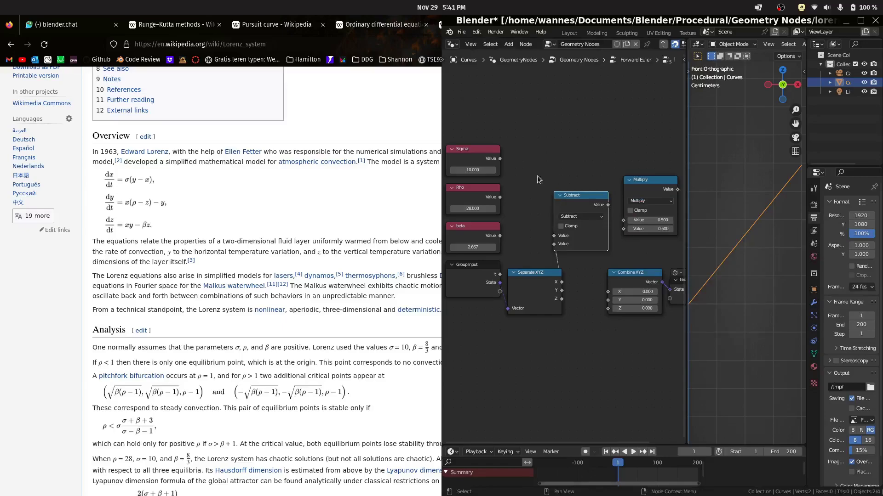
left_click_drag(500, 158, 624, 220)
Connect the Multiply result to Combine XYZ's X input and move Combine XYZ and Group Output away from the math nodes
left_click_drag(677, 190, 611, 292)
middle_click_drag(611, 292, 510, 287)
left_click_drag(521, 256, 612, 328)
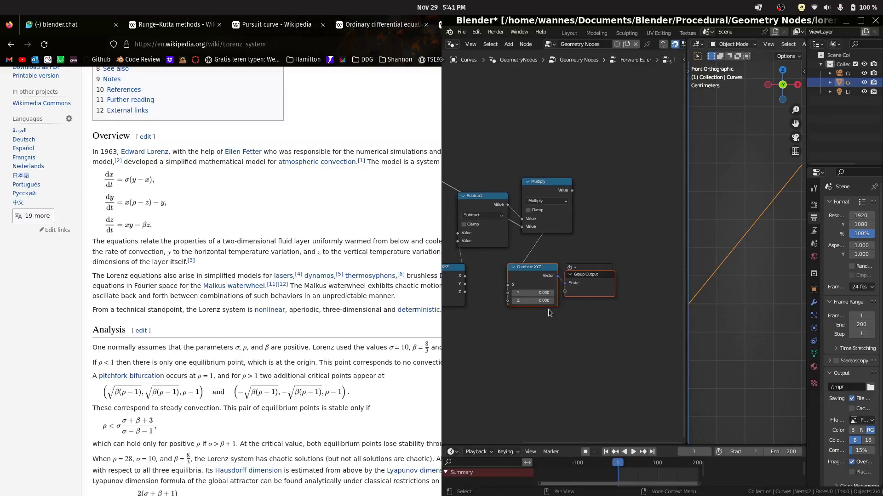
key("g")
left_click(663, 299)
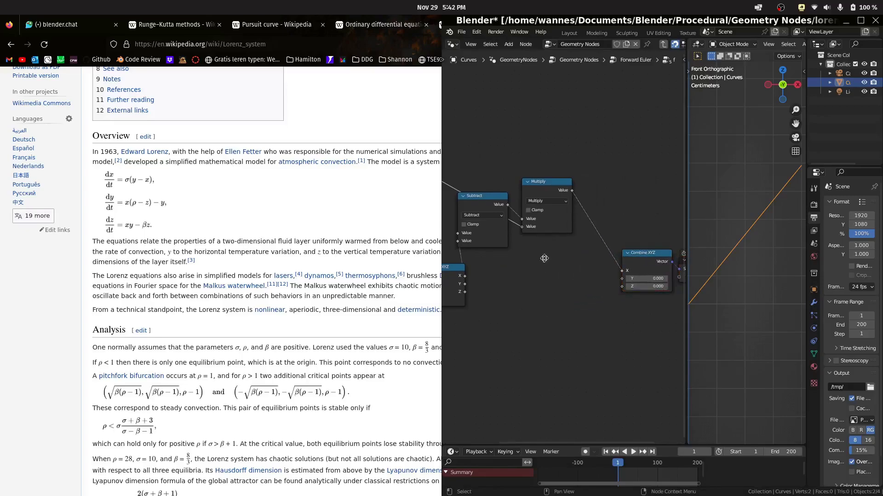
Shift the Subtract and Multiply nodes closer to Combine XYZ and place the Sigma node directly above Subtract
middle_click_drag(564, 302, 627, 298)
left_click(625, 228)
left_click_drag(624, 228, 660, 228)
left_click(592, 249)
left_click_drag(457, 148, 593, 154)
left_click(525, 201)
Move the Rho and beta nodes together to the free space below the Subtract node
middle_click_drag(526, 200, 550, 166)
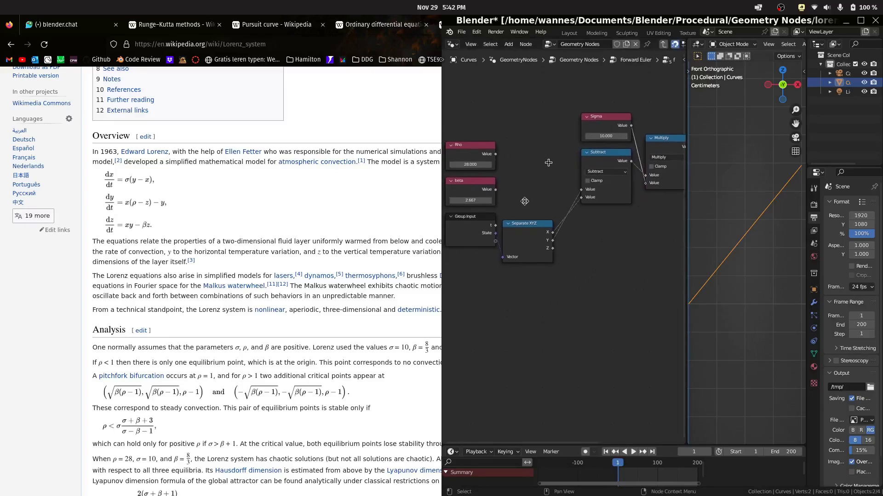
left_click(667, 148)
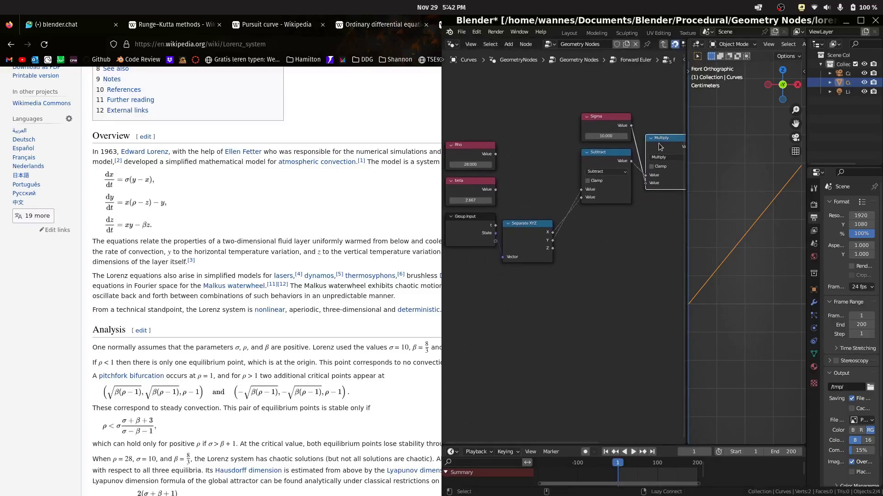
left_click(534, 156)
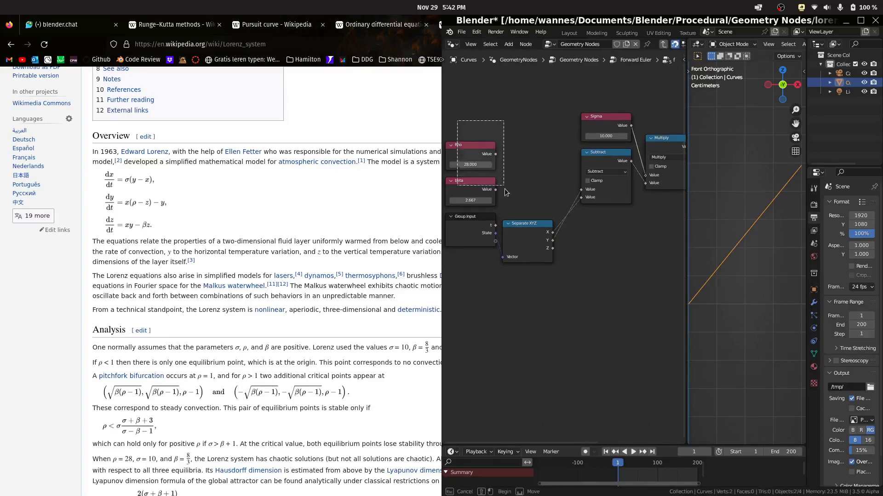
left_click_drag(477, 115, 511, 193)
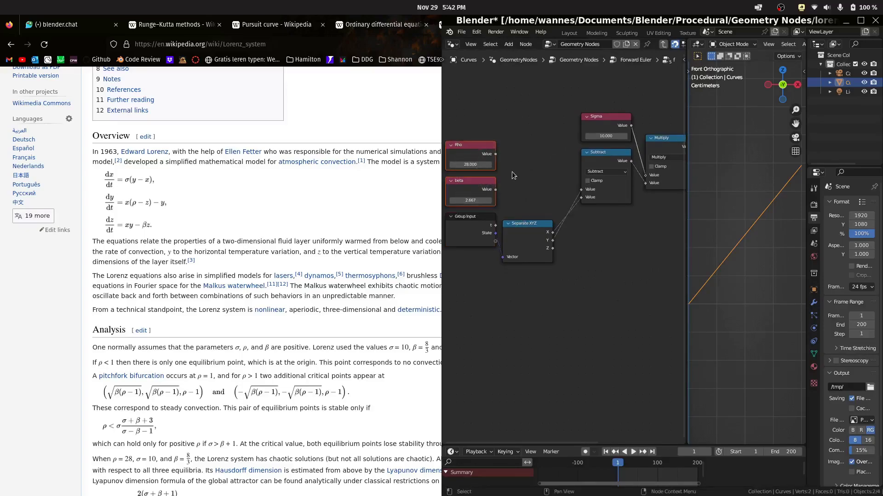
key("g")
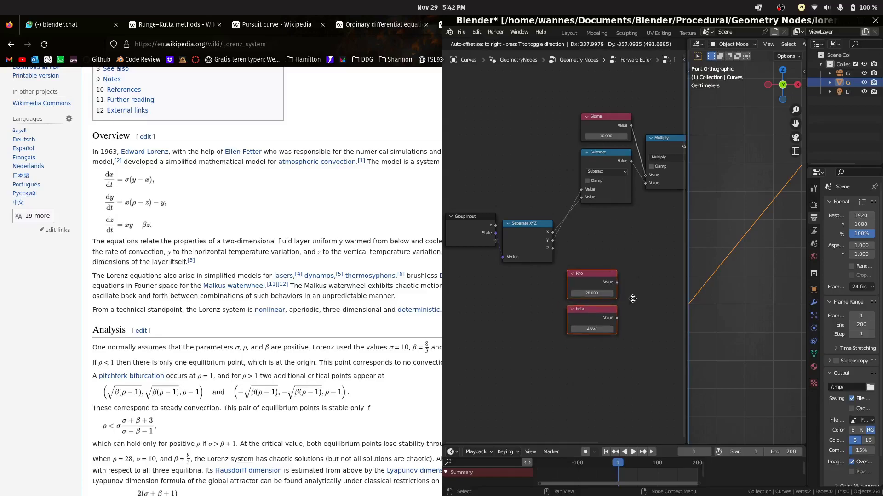
left_click(634, 304)
Duplicate the Subtract node below the first one and make it compute Rho minus Separate XYZ's Z
middle_click_drag(636, 247, 544, 250)
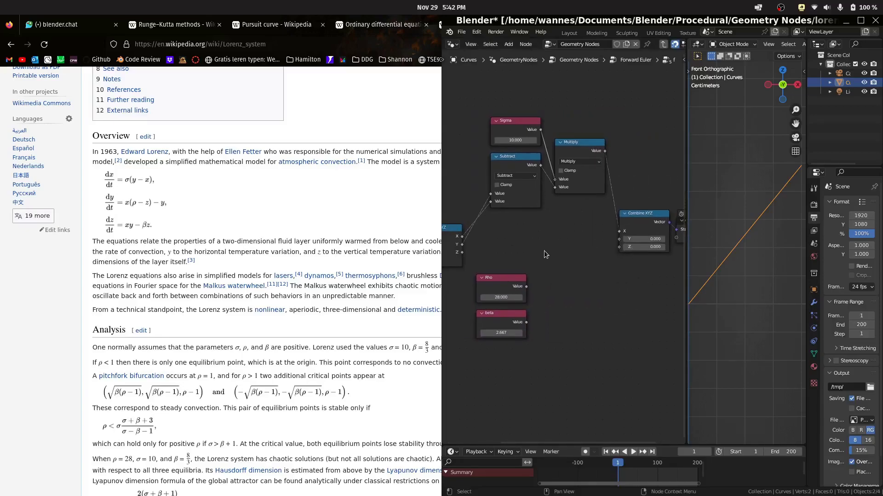
scroll(544, 250, "up", 1)
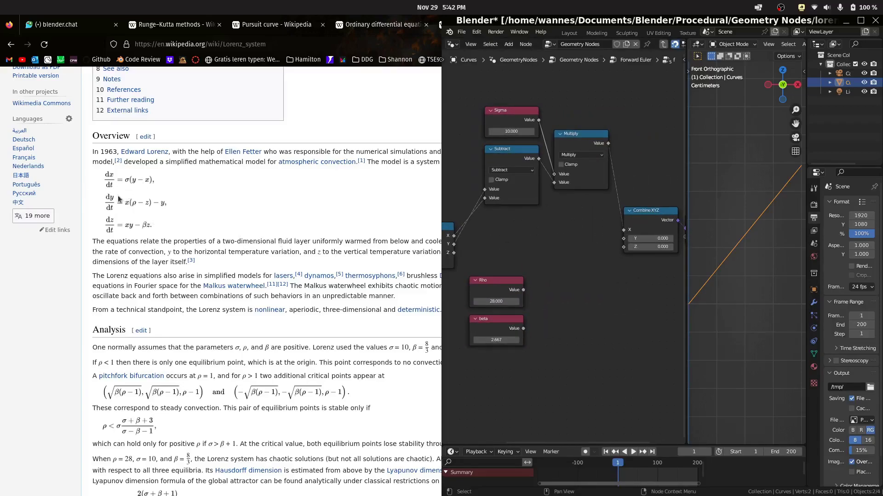
middle_click_drag(502, 245, 547, 242)
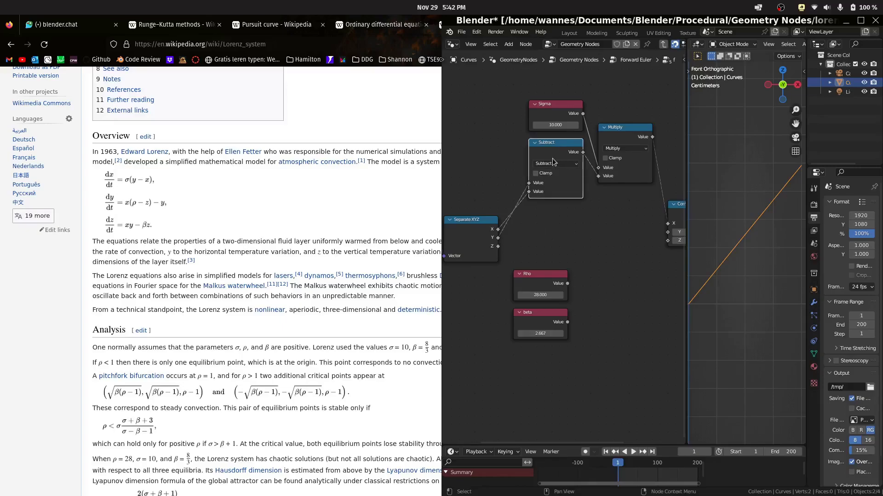
key("shift+d")
left_click(560, 220)
left_click_drag(498, 247, 536, 254)
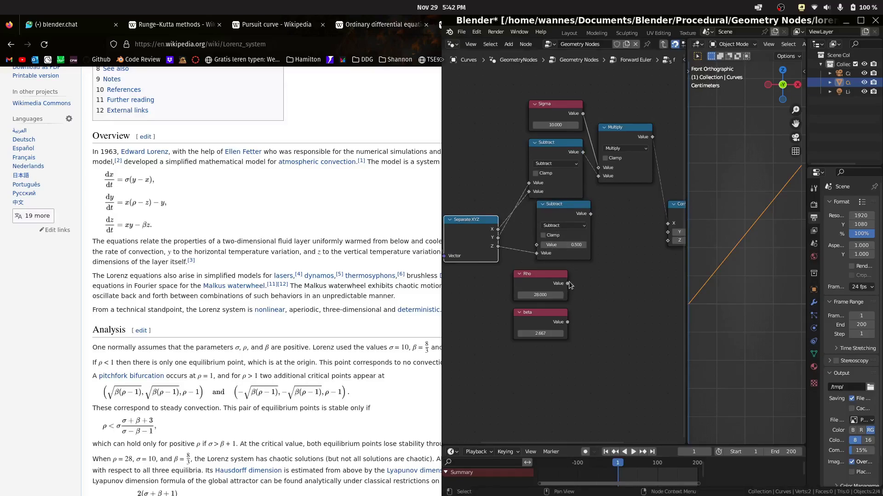
left_click_drag(567, 284, 537, 245)
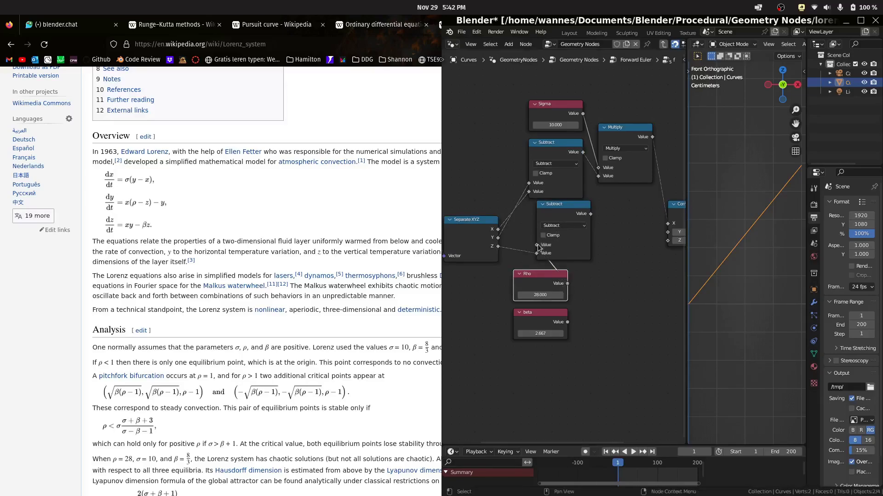
Duplicate the Rho minus Z node as a Multiply node and multiply that difference by Separate XYZ's X
left_click_drag(551, 206, 544, 213)
key("shift+d")
left_click(601, 229)
left_click(618, 241)
left_click(614, 279)
right_click_drag(588, 228, 591, 229, "alt")
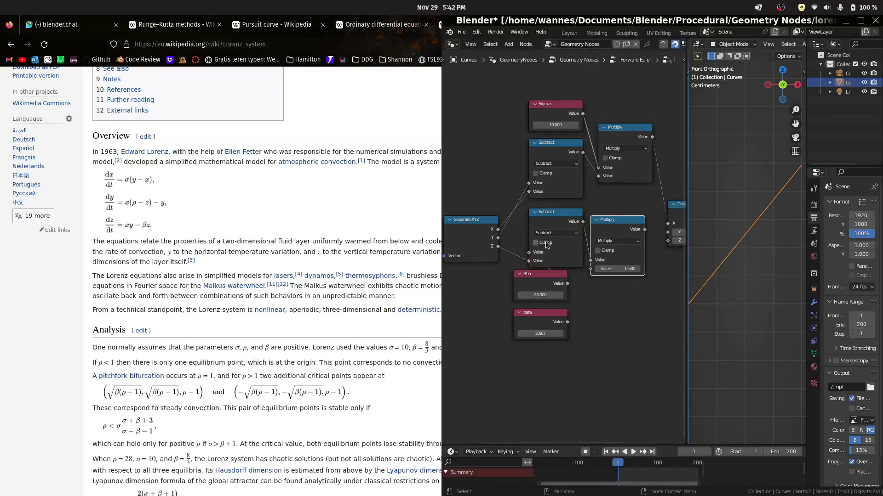
left_click_drag(498, 236, 591, 269)
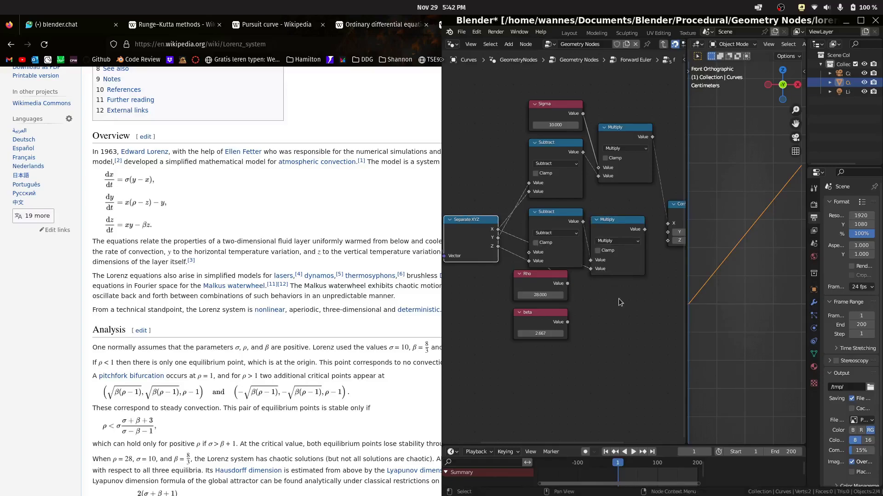
Duplicate the second Multiply node as a Subtract node that subtracts Separate XYZ's Y from the second Multiply result
middle_click_drag(618, 299, 543, 293)
left_click(541, 225)
key("shift+d")
left_click(606, 269)
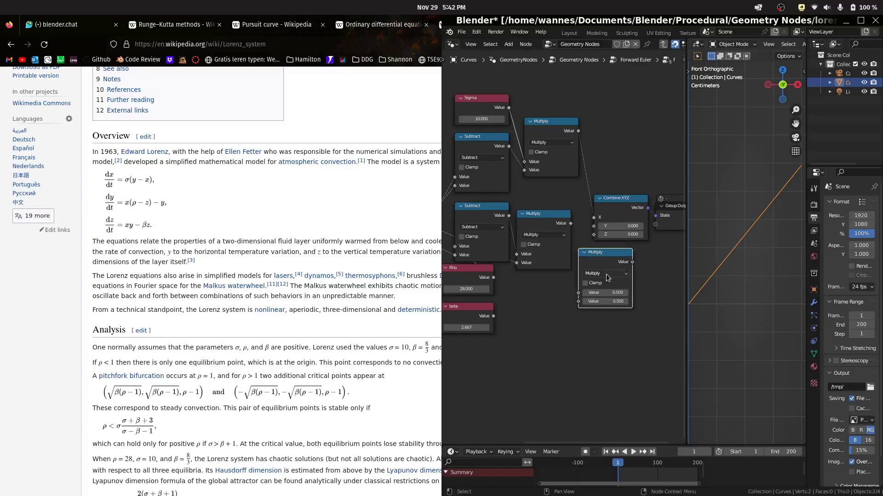
left_click(606, 274)
left_click(594, 303)
scroll(545, 302, "down", 1)
middle_click_drag(545, 302, 592, 309)
left_click_drag(493, 248, 624, 300)
right_click_drag(598, 251, 662, 272, "alt")
Connect the last Subtract result to Combine XYZ's Y input and move Combine XYZ and Group Output further along
left_click_drag(672, 267, 663, 235)
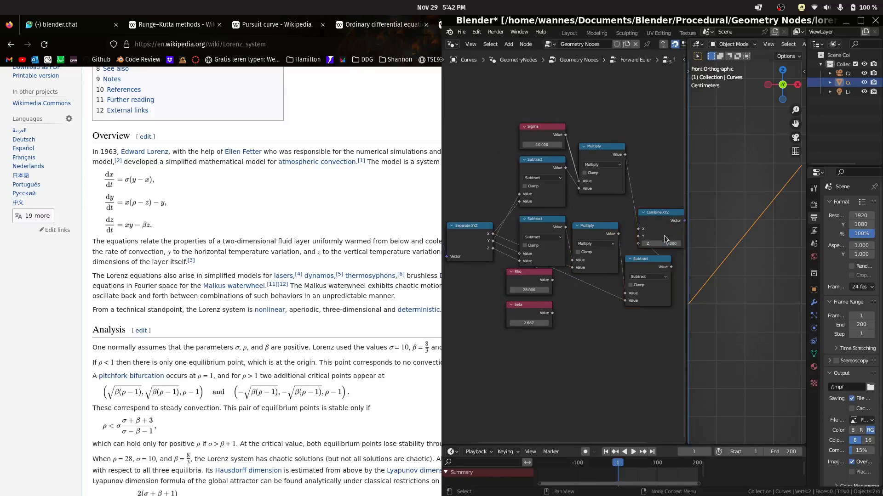
middle_click_drag(657, 194, 553, 179)
left_click_drag(571, 179, 631, 244)
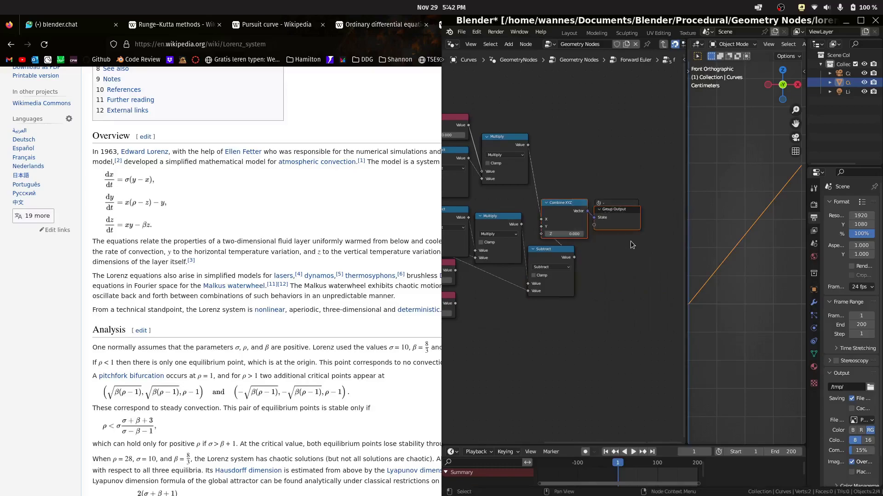
key("g")
left_click(658, 242)
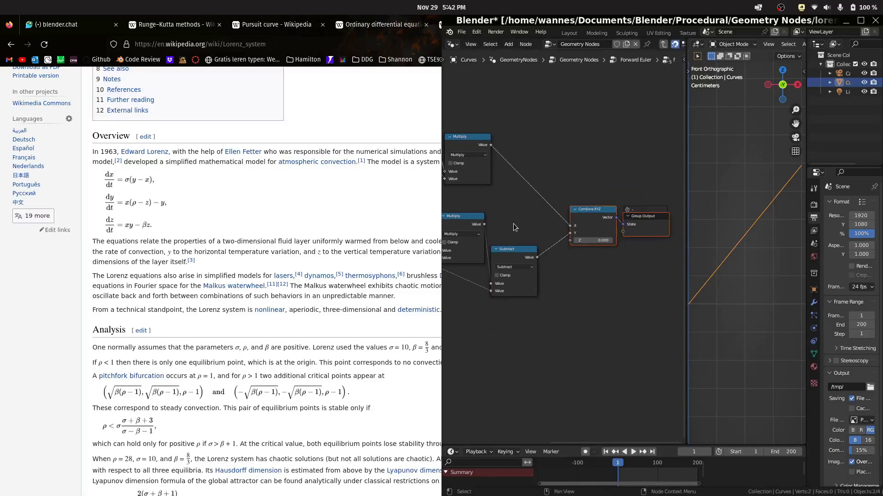
Place the Rho node below Separate XYZ and move the beta node lower to make room for the third equation
middle_click_drag(514, 227, 566, 215)
left_click_drag(533, 243, 478, 250)
left_click_drag(533, 282, 513, 302)
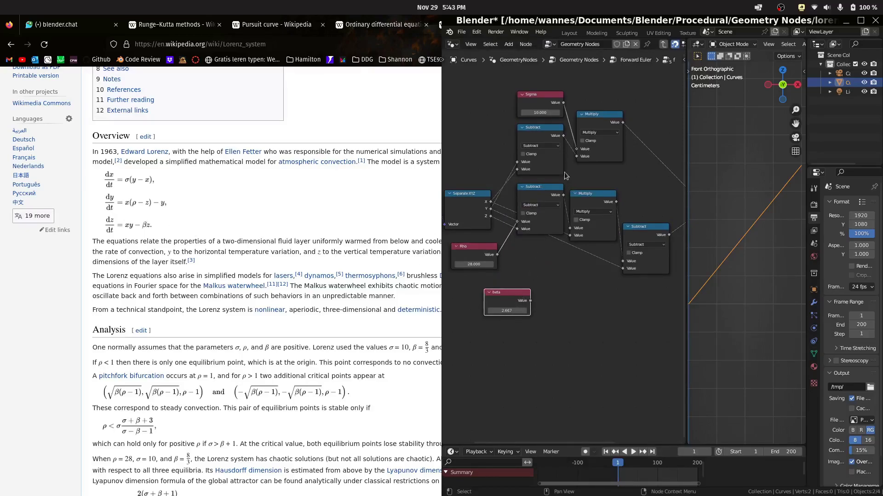
Duplicate a Multiply node beside beta and feed it Separate XYZ's X and Y outputs
left_click(597, 203)
key("shift+d")
left_click(577, 283)
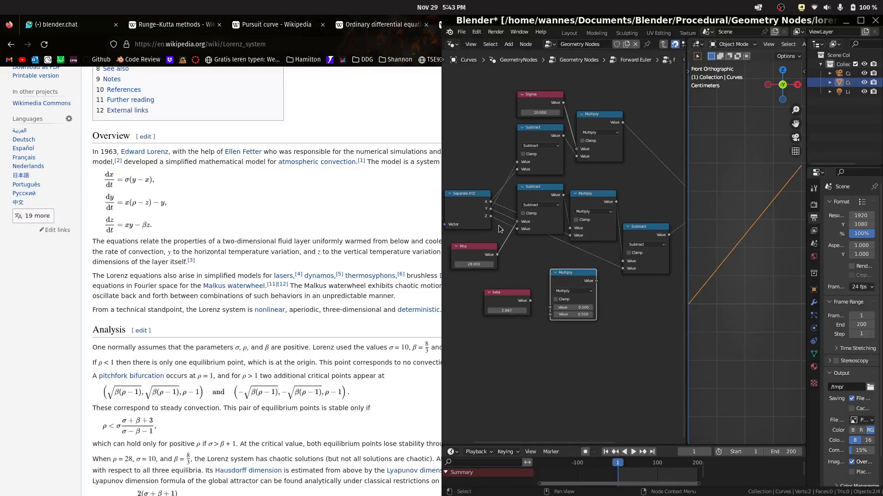
left_click_drag(491, 209, 550, 308)
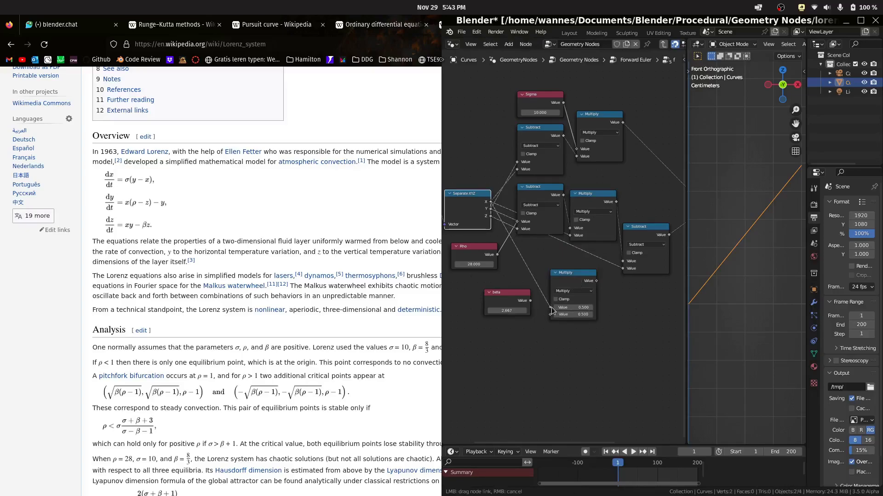
left_click_drag(490, 216, 551, 314)
Duplicate the X times Y node beside it and set the copy's operation to Subtract
left_click(573, 282)
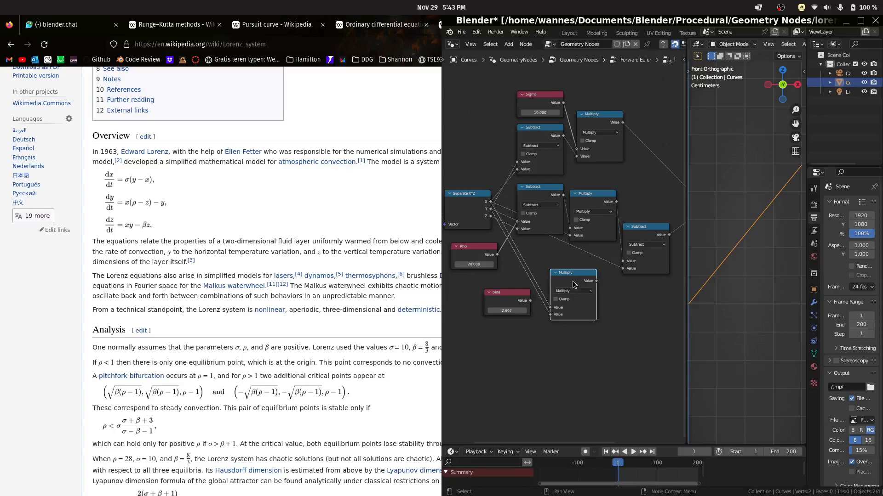
key("shift+d")
left_click(636, 313)
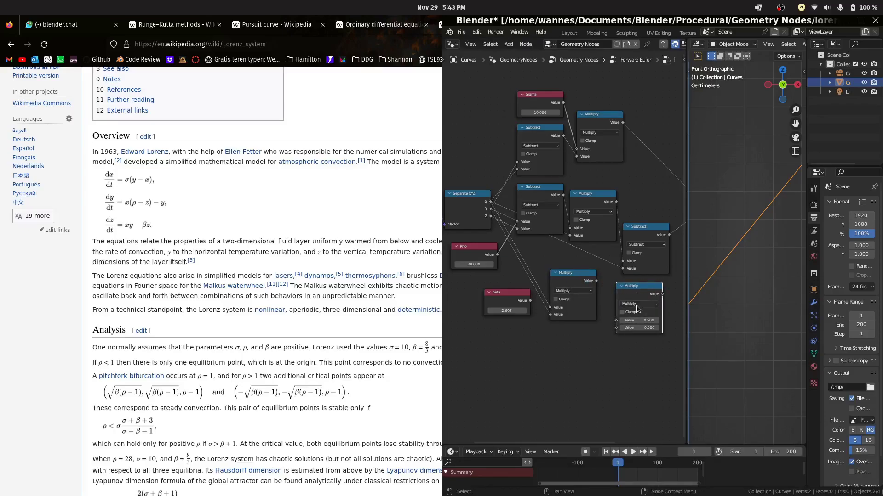
left_click(638, 304)
left_click(639, 330)
Add a Multiply node from Separate XYZ's Z output, place it below the X times Y node, and connect the beta value to it
left_click_drag(491, 219, 616, 321)
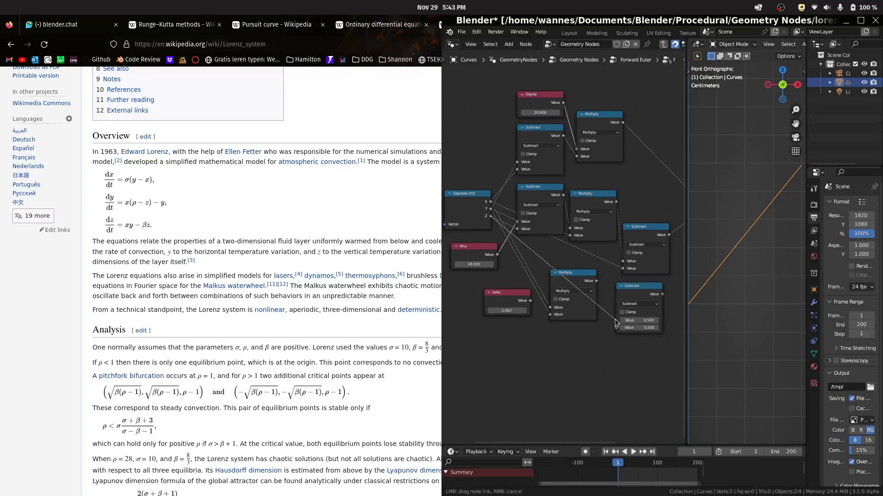
left_click_drag(616, 323, 566, 364)
type("mult")
key("Return")
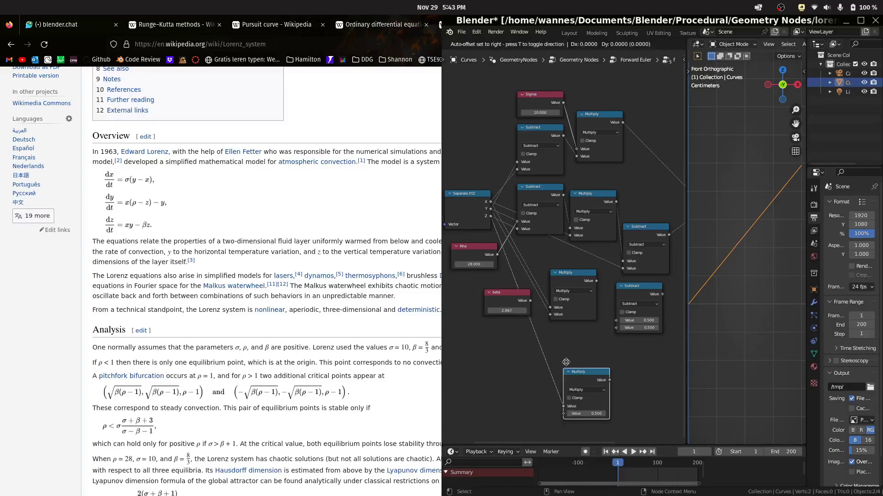
left_click(564, 337)
left_click_drag(514, 299, 573, 381)
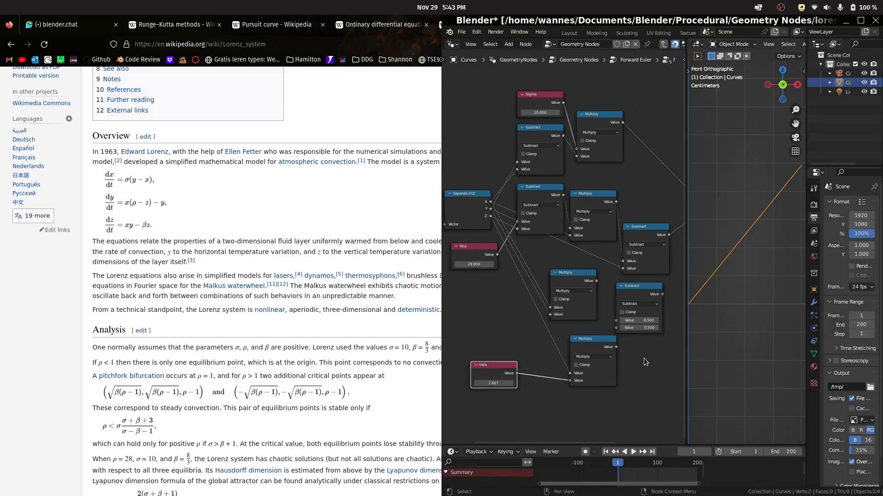
Feed the X times Y and beta times Z products into the lower Subtract node and connect its result to Combine XYZ's Z
middle_click_drag(643, 357, 595, 357)
left_click_drag(536, 348, 570, 341)
scroll(586, 355, "up", 1)
left_click_drag(544, 286, 568, 331)
middle_click_drag(645, 301, 556, 316)
left_click_drag(534, 316, 580, 228)
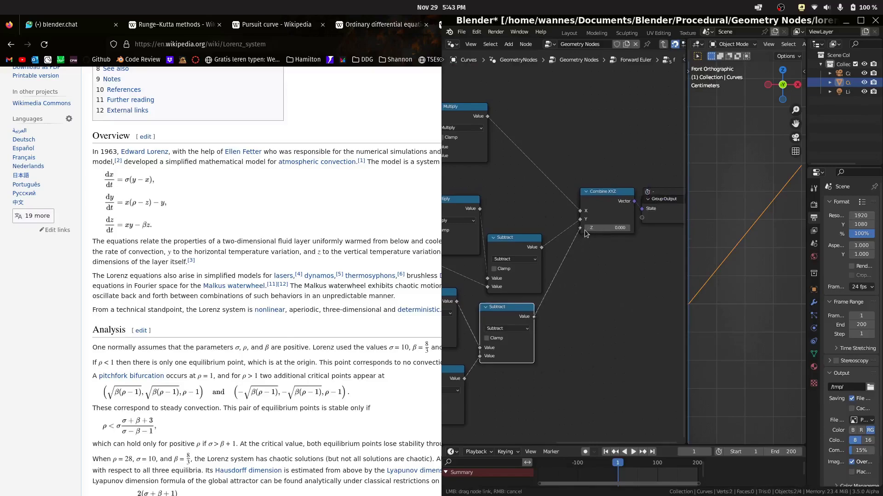
Leave the f group for the Forward Euler group and save the file
key("Tab")
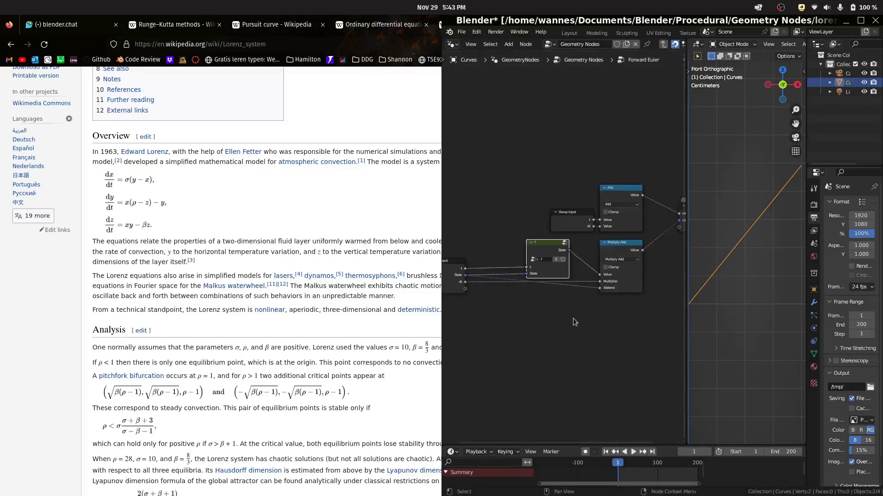
scroll(573, 317, "down", 1)
key("ctrl+s")
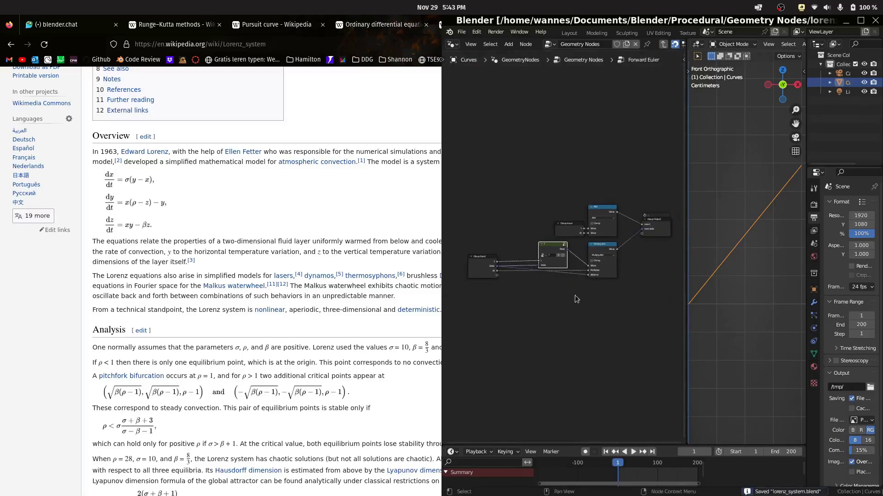
Nudge the f node up and dissolve the scalar Multiply Add node, preserving the link from f to new state
scroll(600, 288, "up", 2)
left_click_drag(547, 244, 547, 237)
scroll(600, 318, "up", 2)
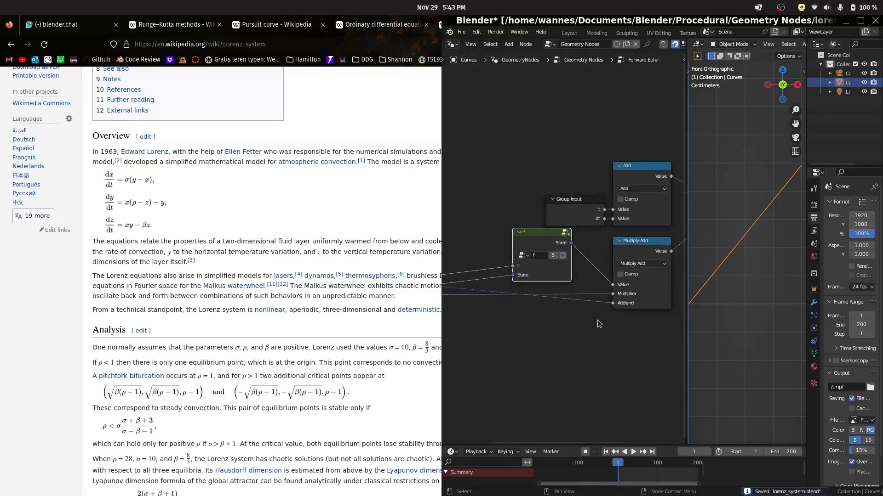
scroll(575, 317, "left", 1, "ctrl")
middle_click_drag(574, 312, 573, 248)
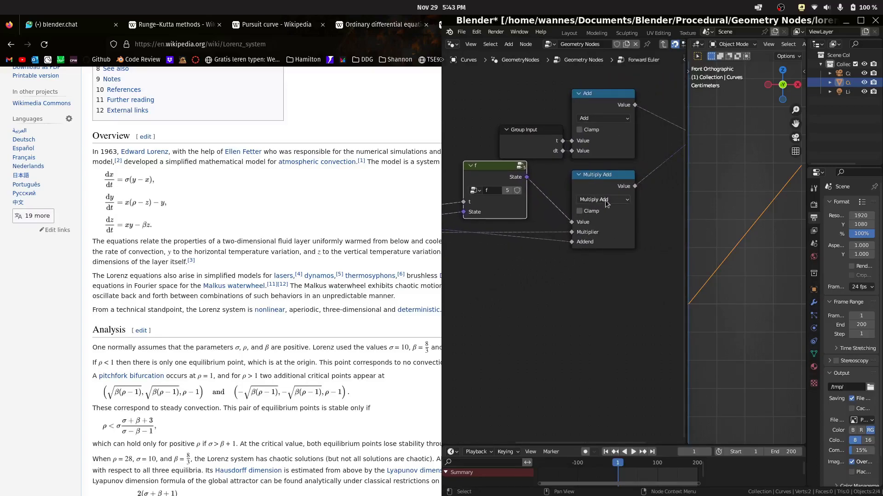
left_click(626, 237)
scroll(639, 247, "down", 1)
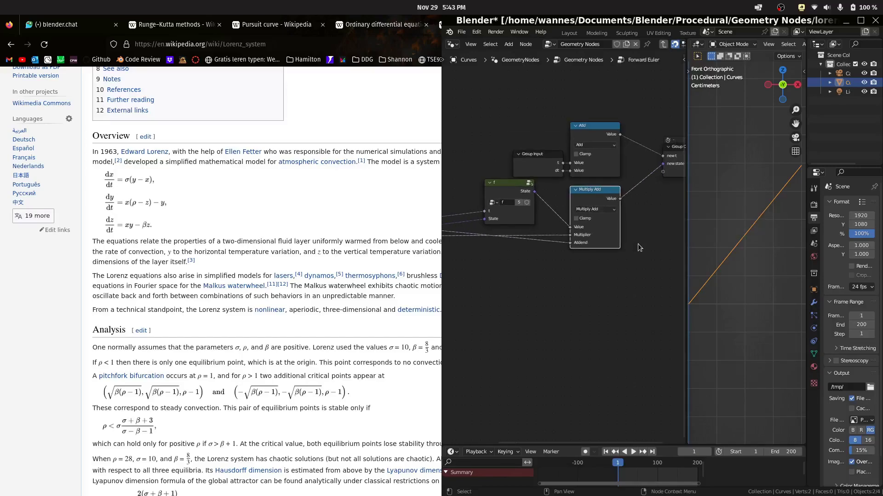
key("ctrl+x")
middle_click_drag(571, 229, 624, 234)
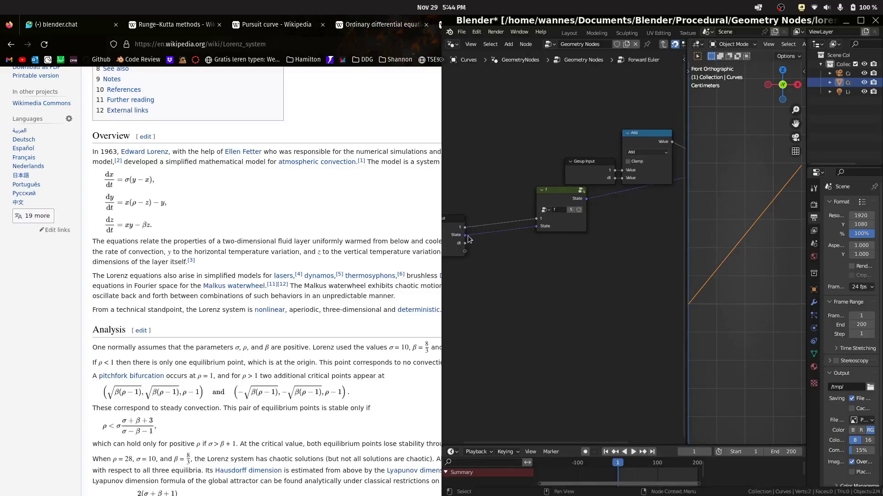
Add a vector math node from Group Input's State, set it to Multiply Add, and plug State into its Addend below the Add node
left_click_drag(465, 235, 593, 287)
type("mult")
key("Return")
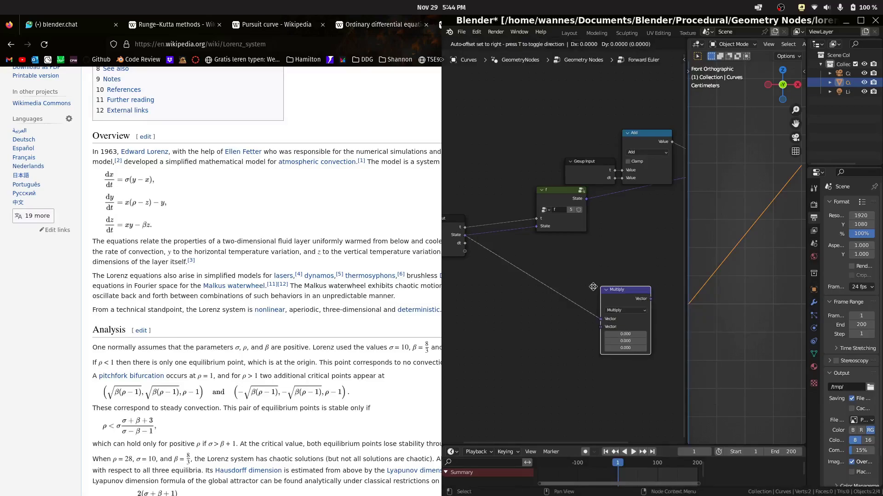
left_click(607, 237)
left_click(639, 261)
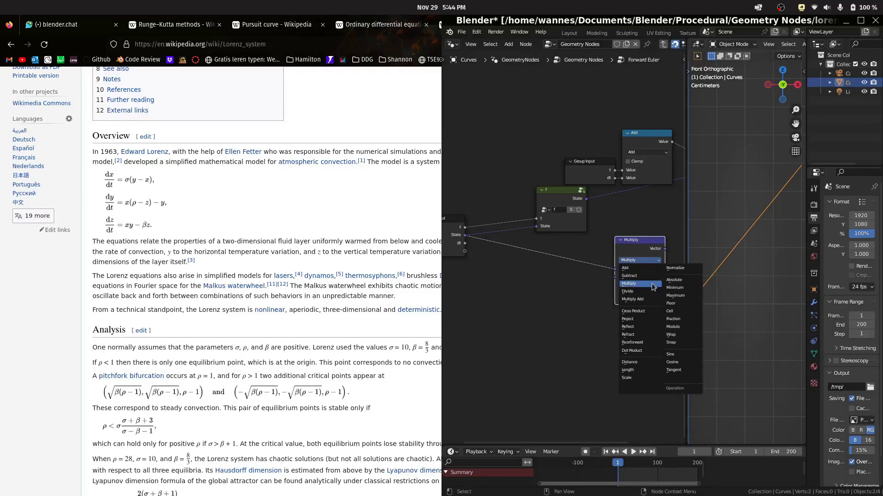
left_click(646, 300)
left_click_drag(636, 251, 630, 287)
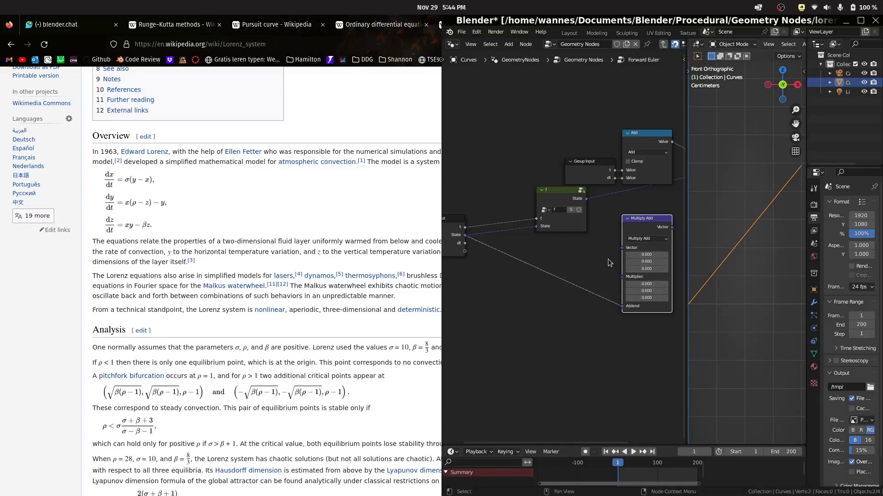
Connect f's State output to Multiply Add's Vector and dt to its Multiplier, and link the result to Group Output's new state
left_click_drag(586, 199, 632, 253)
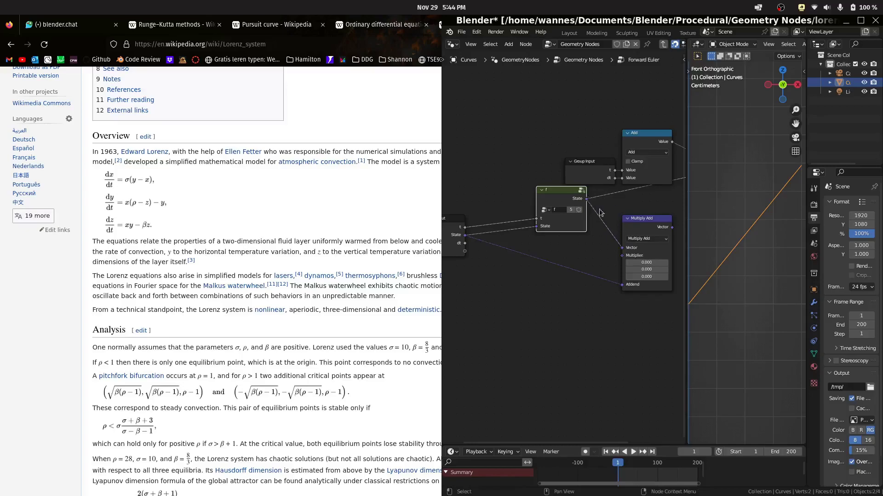
left_click_drag(468, 243, 629, 260)
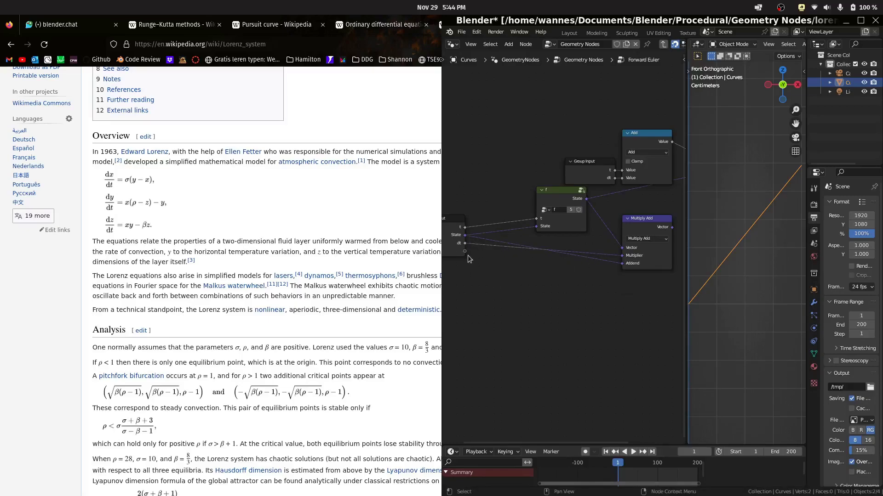
scroll(732, 310, "down", 5)
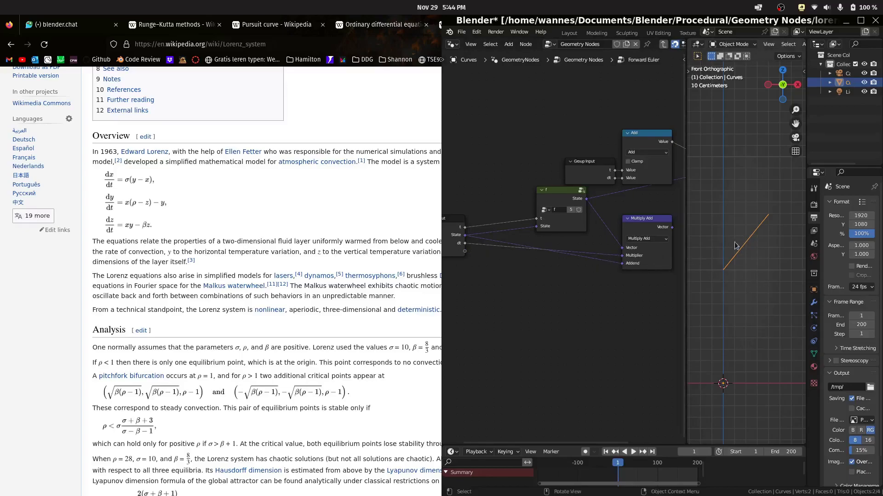
middle_click_drag(670, 237, 543, 256)
left_click_drag(549, 262, 600, 196)
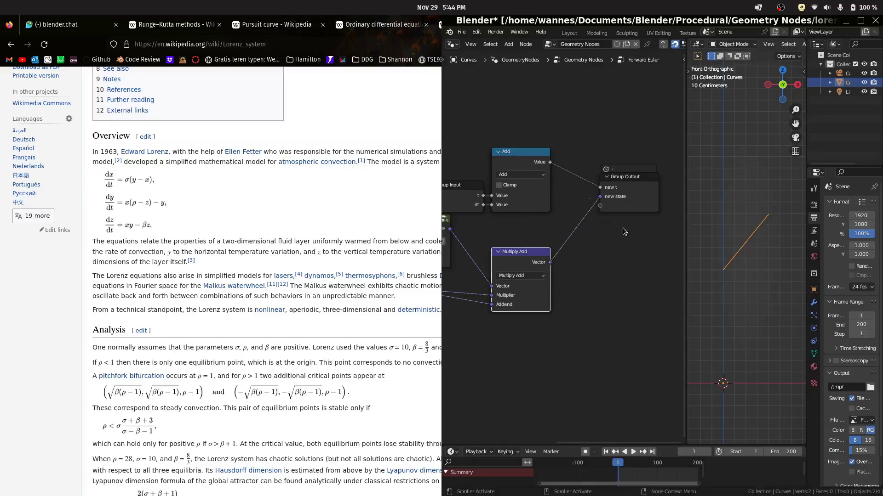
Rename the f group's State output as Derivative
middle_click_drag(594, 231, 690, 220)
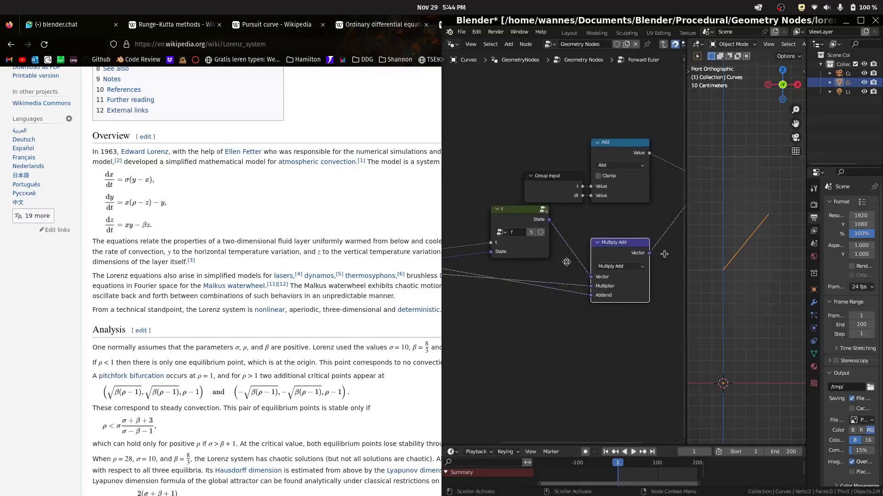
left_click(516, 216)
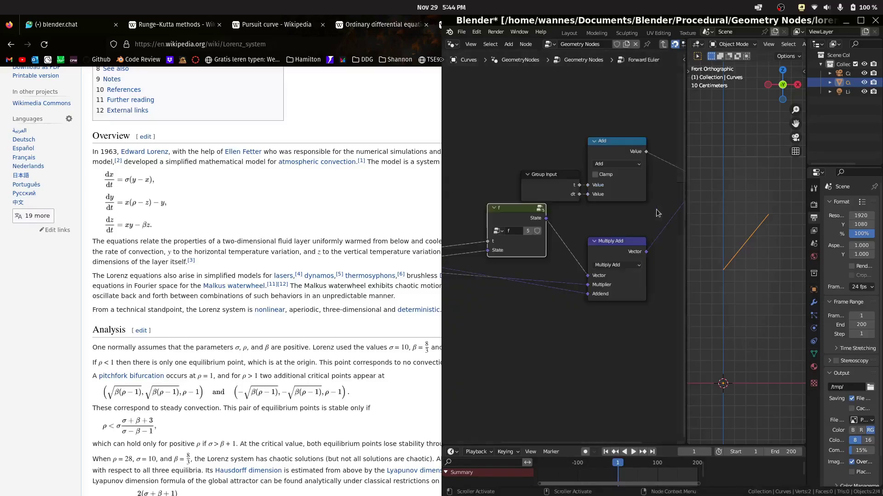
key("n")
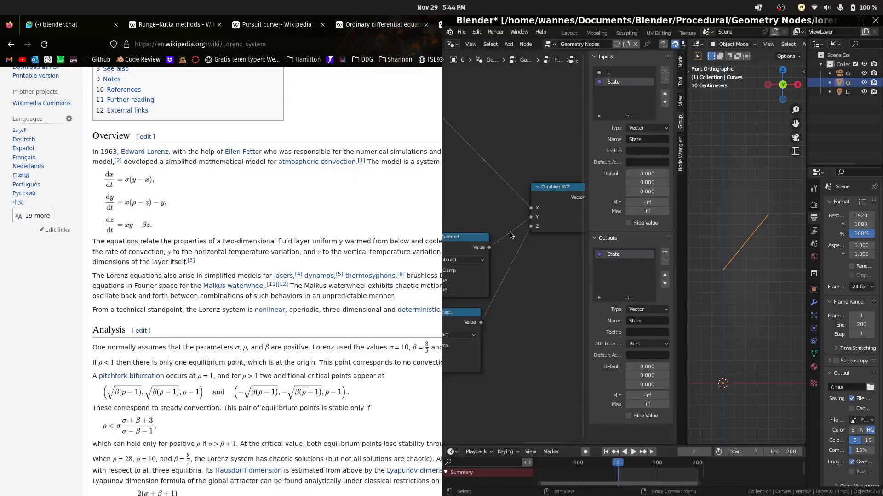
key("Tab")
double_click(621, 255)
type("S")
key("BackSpace")
type("Derivative")
key("Return")
key("n")
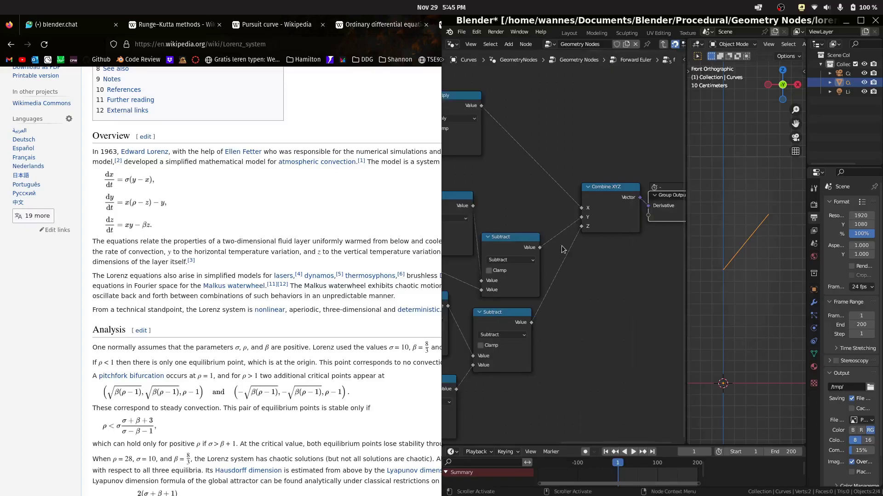
Return to the main node tree and link the Forward Euler's Combine XYZ output to the reroute feeding Points and Store Named Attribute
key("Tab")
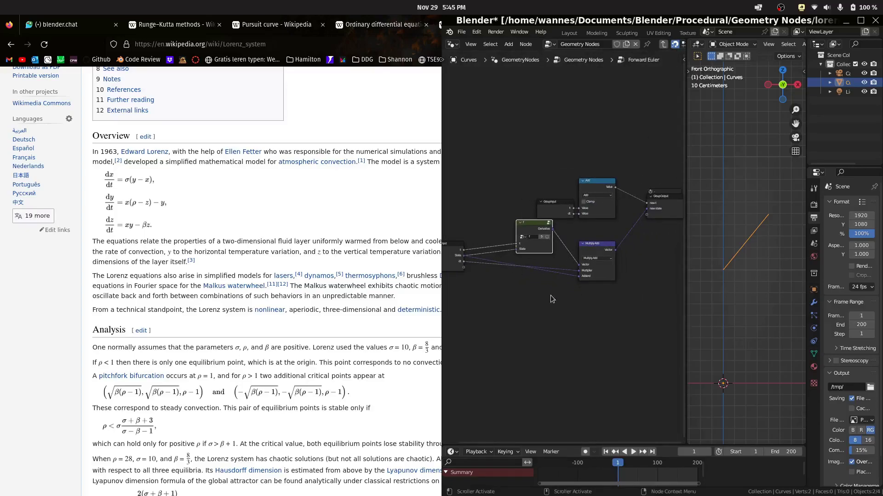
key("Tab")
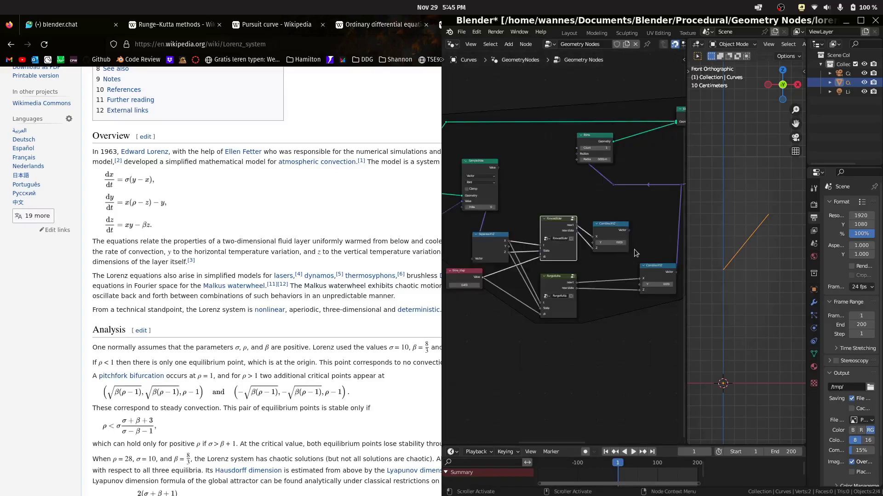
scroll(648, 219, "up", 2)
middle_click_drag(648, 220, 519, 237)
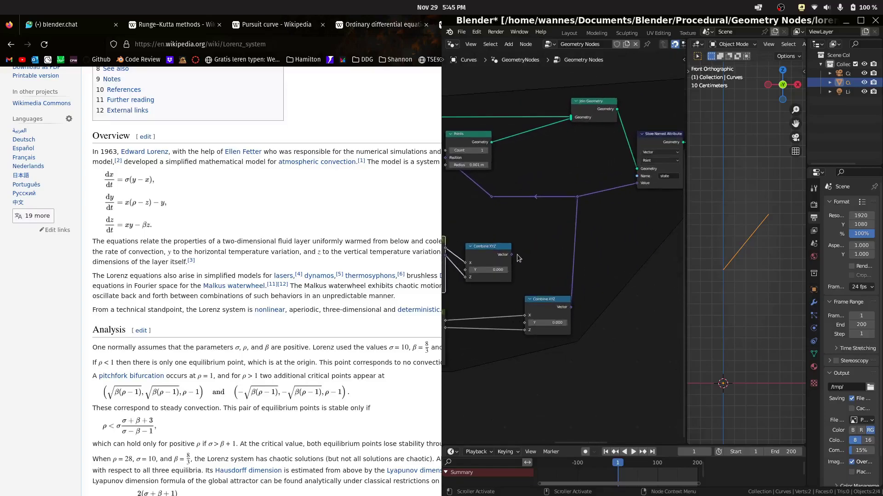
left_click_drag(510, 257, 577, 197)
Delete the Separate XYZ node and connect Sample Index's Value directly to the Forward Euler node's State input
scroll(536, 228, "left", 5)
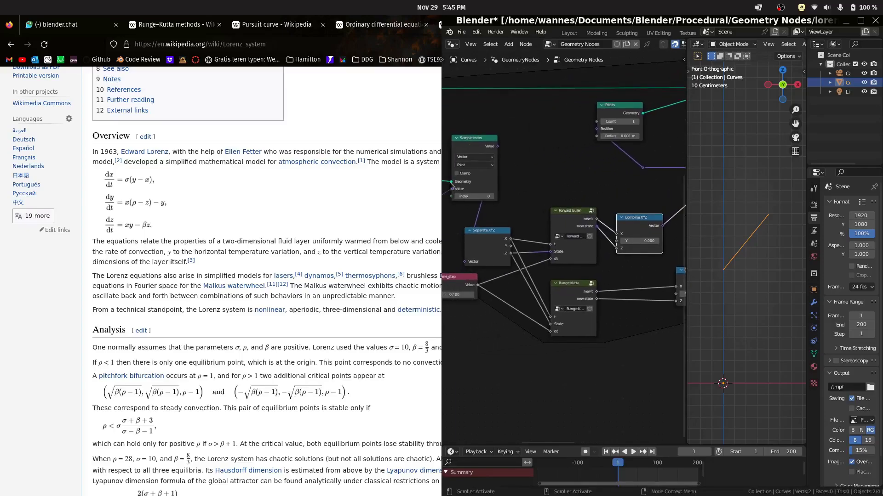
middle_click_drag(503, 214, 596, 194)
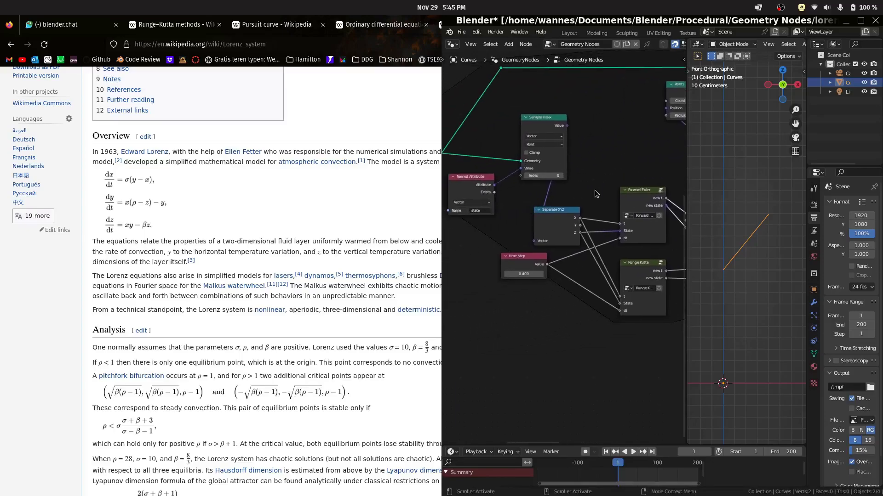
left_click(551, 210)
key("Delete")
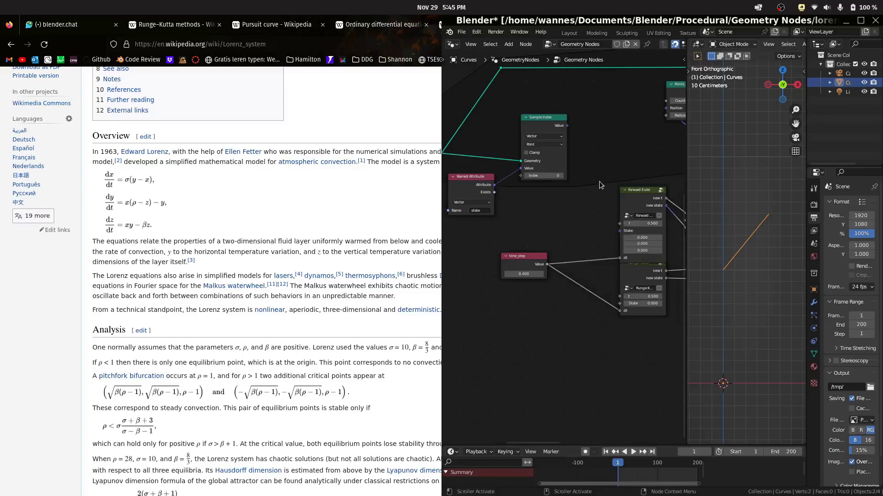
middle_click_drag(579, 142, 565, 164)
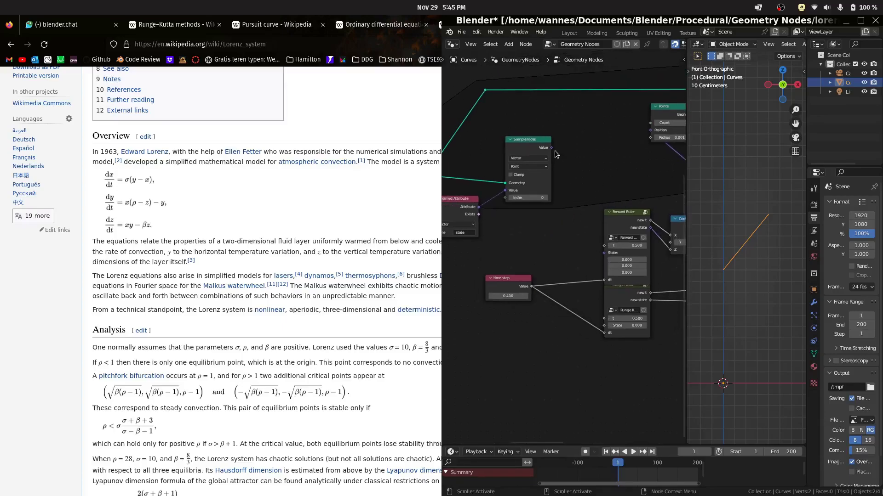
left_click_drag(552, 148, 604, 253)
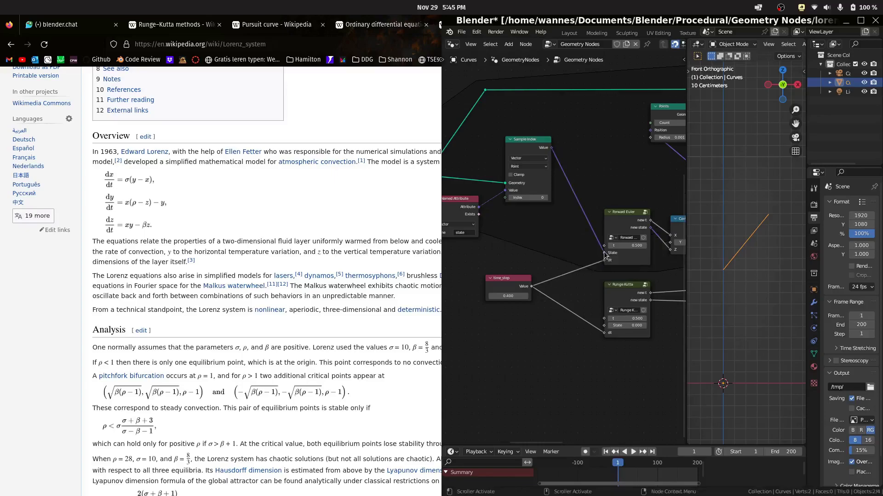
Duplicate the Sample Index node below the original with its input links and set the copy's data type to Float
left_click(533, 145)
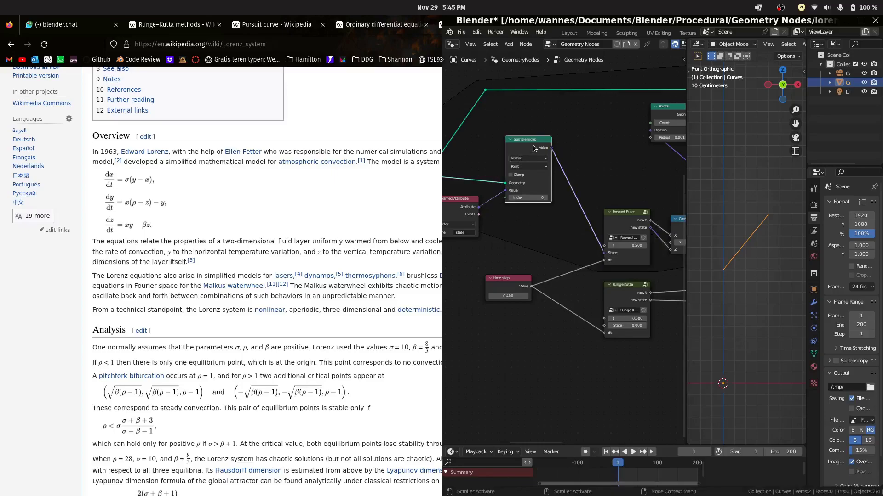
key("shift+d")
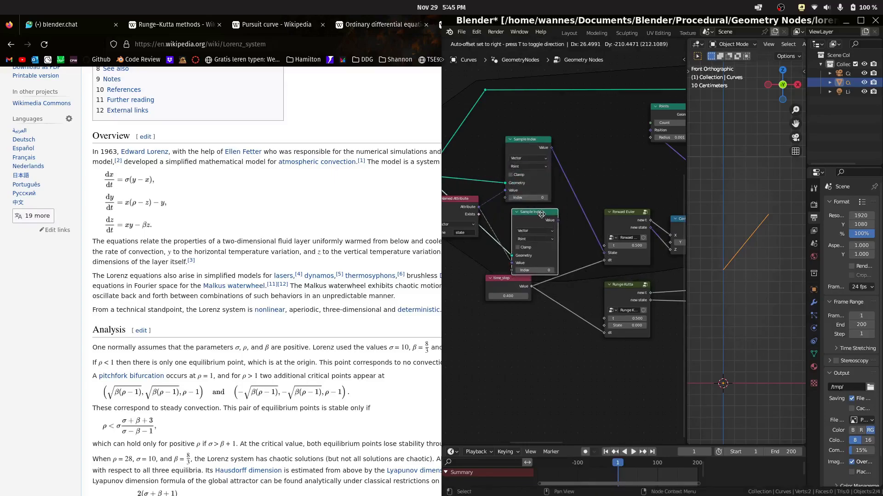
left_click(541, 214)
middle_click_drag(456, 262, 509, 216)
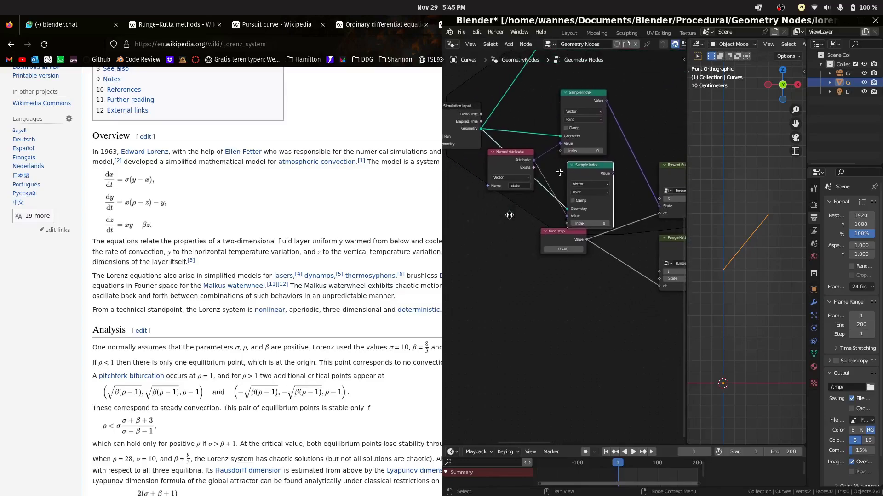
scroll(559, 172, "up", 1)
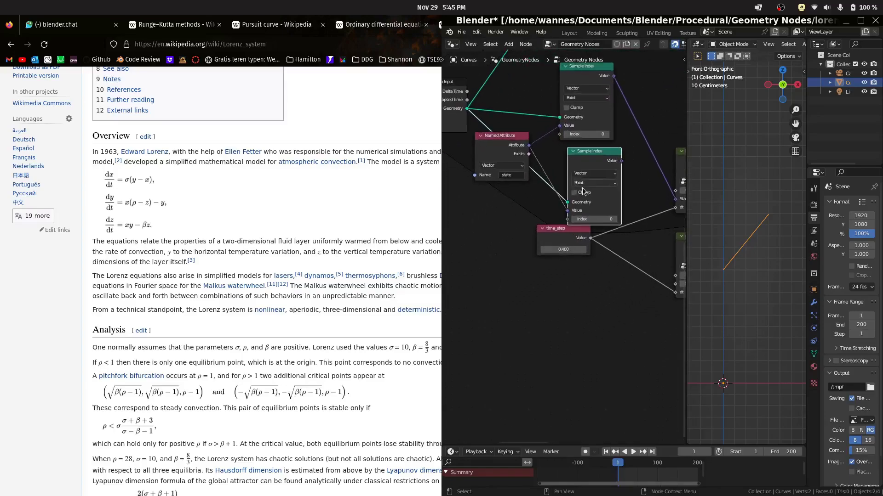
left_click(601, 174)
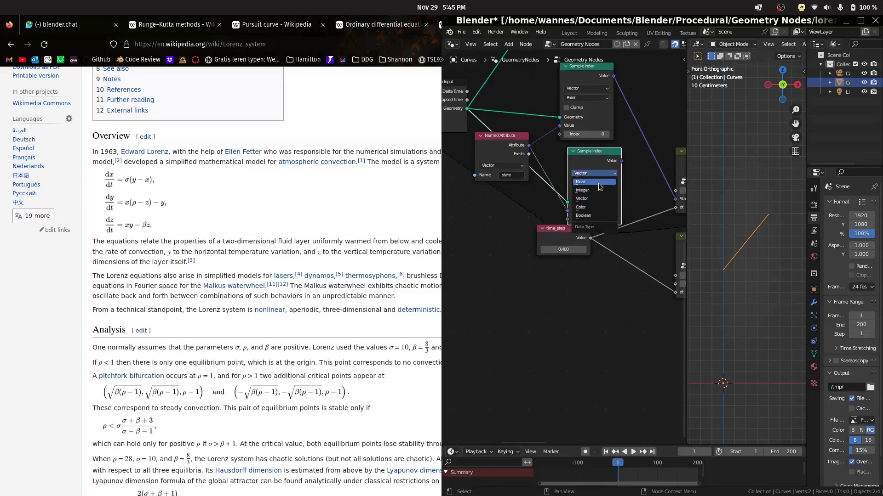
left_click(600, 186)
Move the state Named Attribute node up and add another Named Attribute node feeding the Float Sample Index's Value
left_click_drag(501, 136, 525, 122)
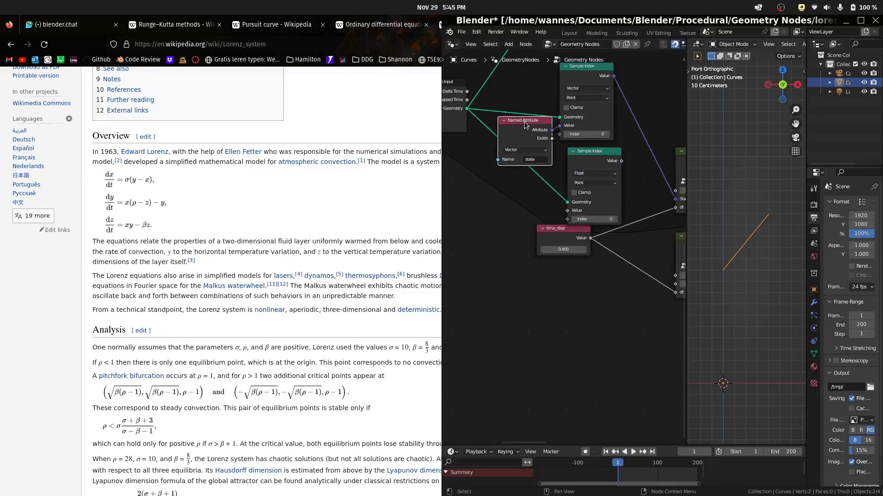
left_click_drag(568, 210, 506, 221)
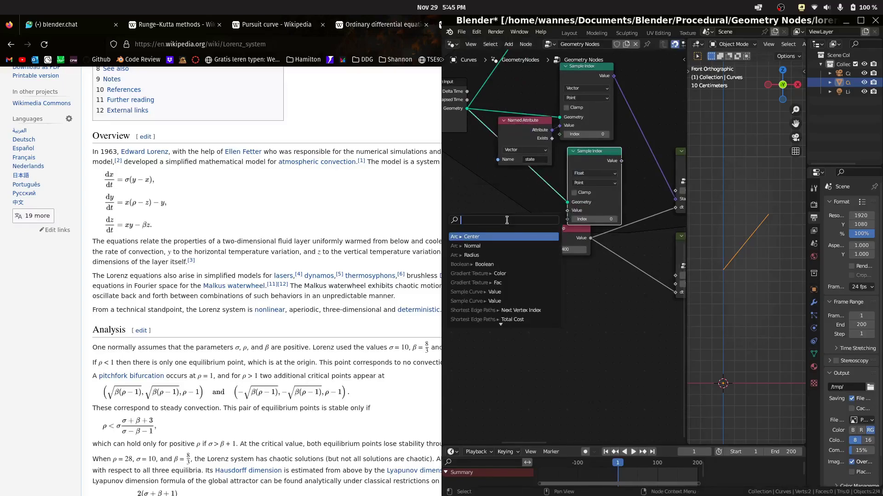
type("named")
key("Return")
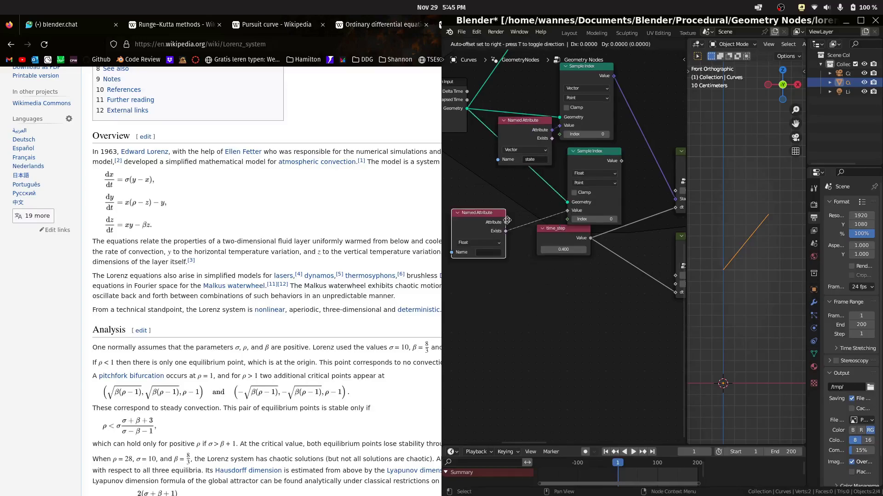
left_click(513, 190)
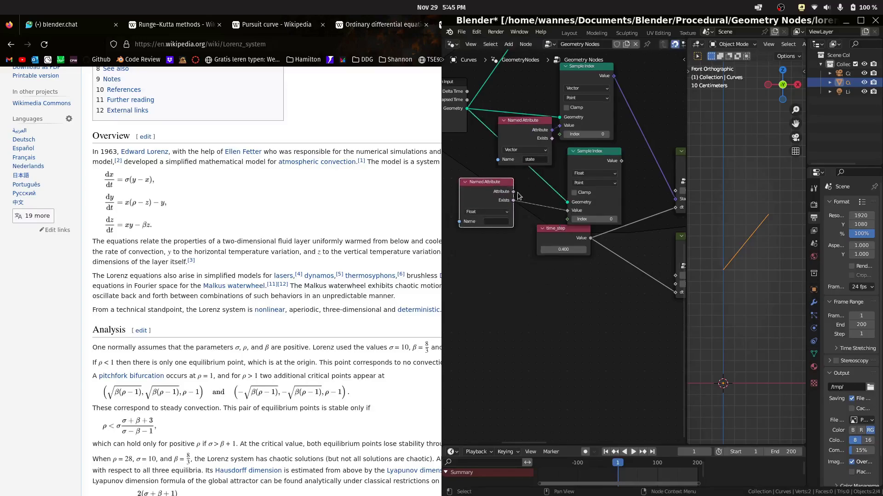
Connect the new Named Attribute's Attribute output to the Float Sample Index's Value and name the attribute t
left_click_drag(513, 192, 567, 211)
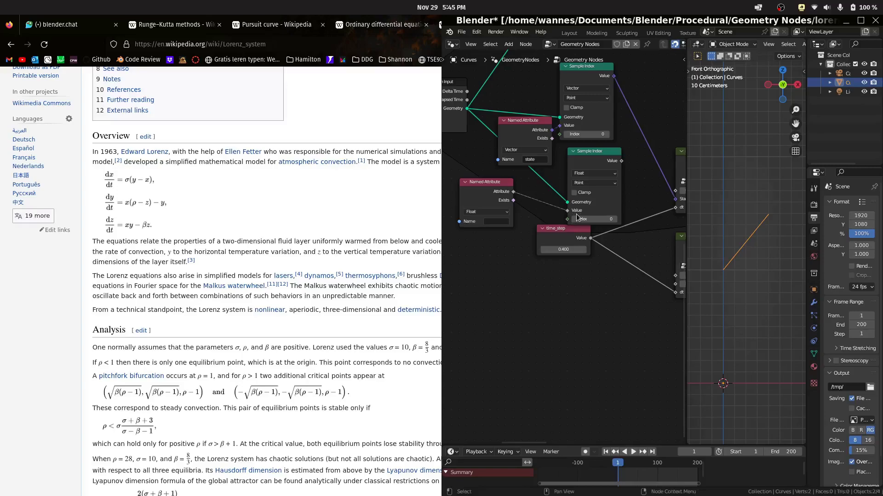
left_click(493, 221)
type("time")
key("Return")
middle_click_drag(496, 248, 640, 307)
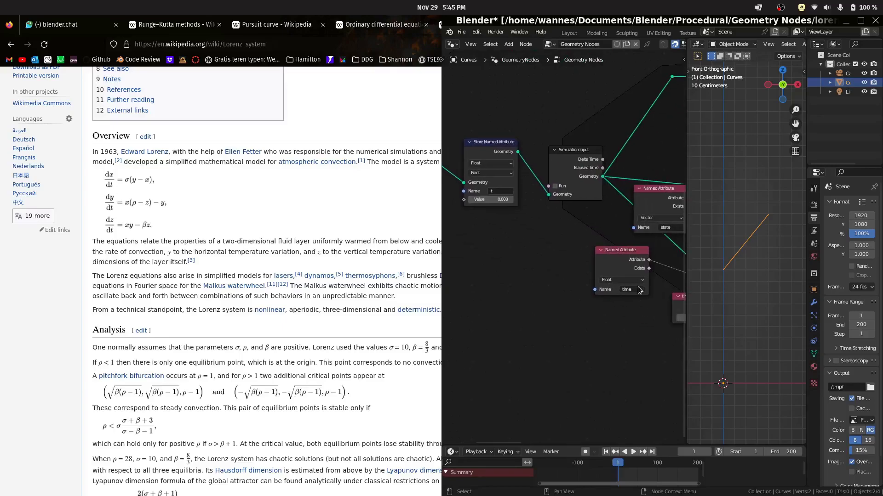
left_click(638, 289)
type("t")
key("Return")
Link the Float Sample Index's Value output to the Forward Euler node's t input
scroll(607, 289, "right", 5)
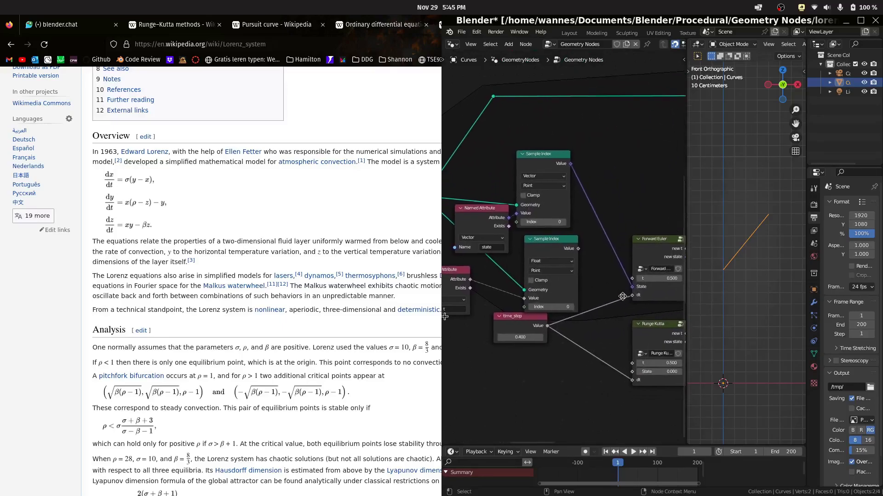
scroll(600, 267, "right", 2)
left_click_drag(531, 210, 585, 248)
Delete the Combine XYZ node after Forward Euler and connect its new state output directly to the reroute
scroll(653, 258, "right", 5)
scroll(652, 258, "right", 8)
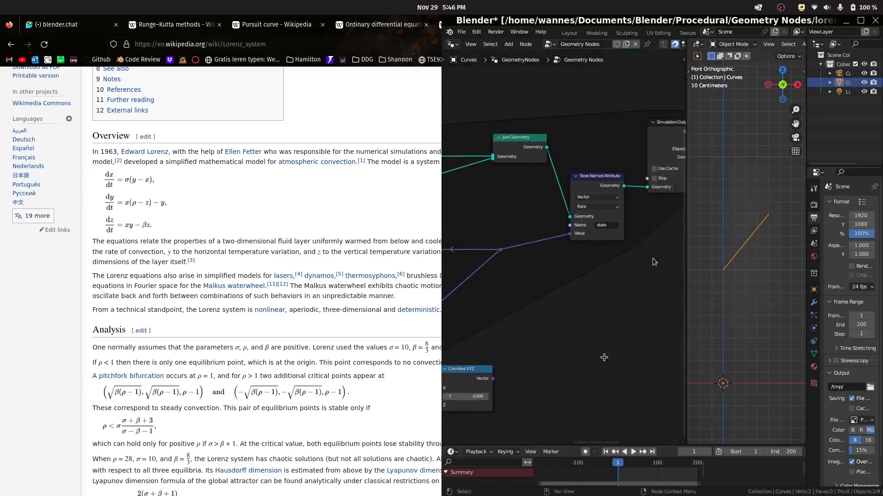
scroll(577, 258, "left", 6)
scroll(531, 272, "down", 2)
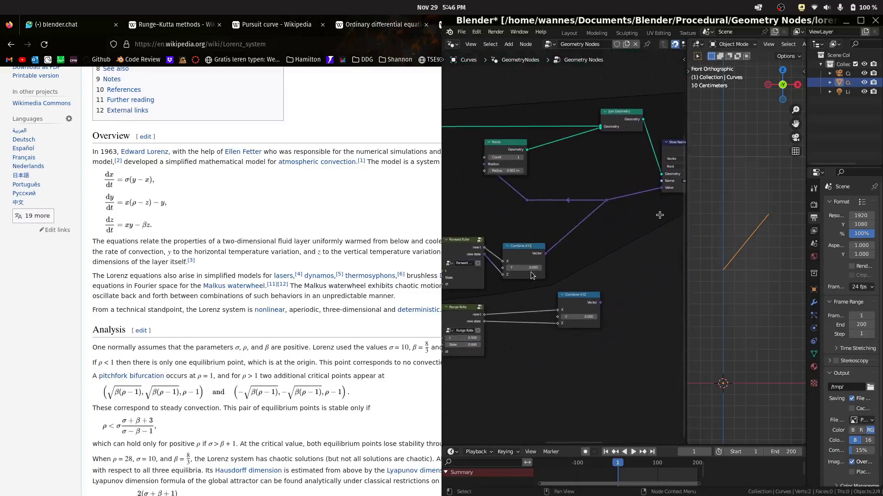
scroll(553, 247, "up", 2)
left_click(528, 244)
key("ctrl+x")
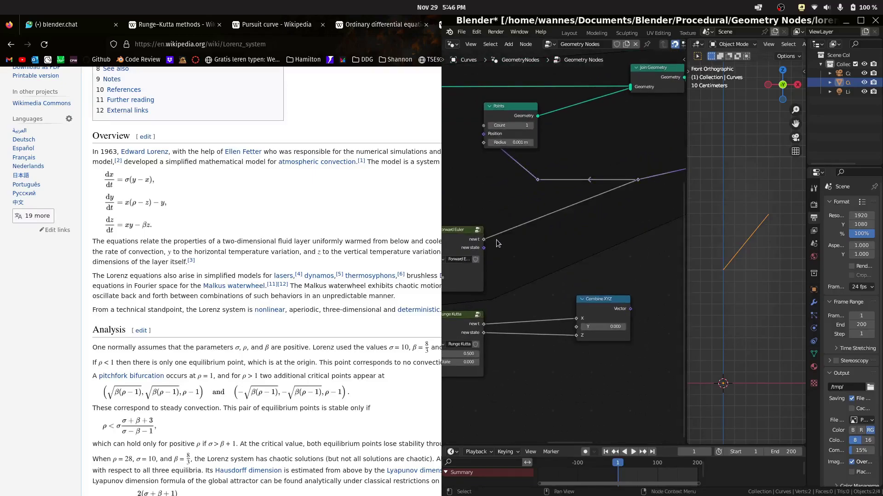
left_click_drag(484, 248, 639, 181)
Duplicate the state Store Named Attribute node before the Simulation Output, set the copy's data type to Float and its name to t
scroll(646, 232, "down", 3)
middle_click_drag(628, 233, 671, 212)
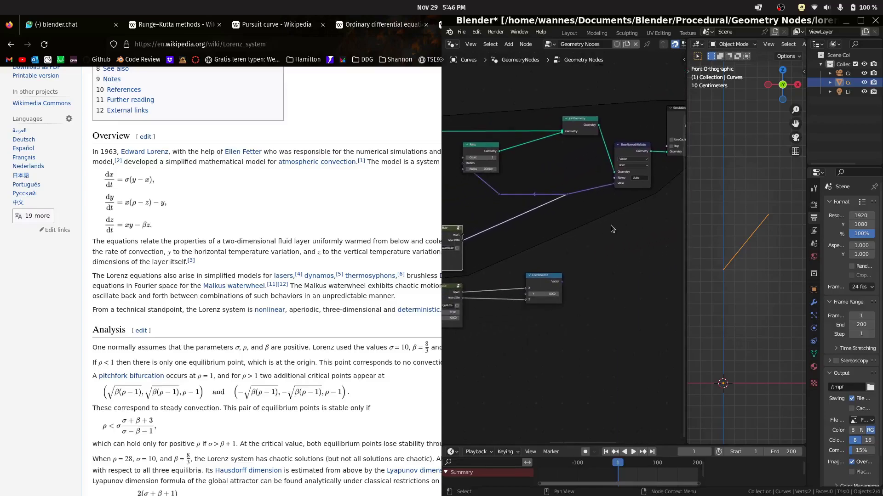
scroll(594, 224, "up", 2)
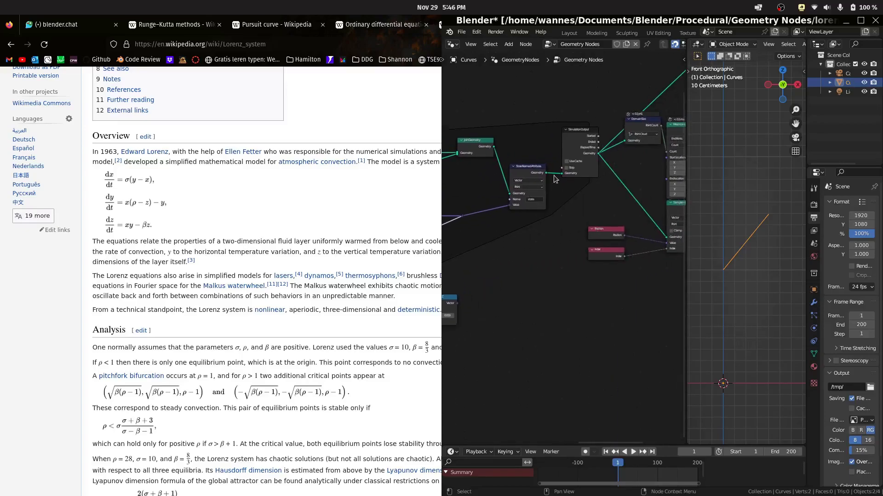
middle_click_drag(669, 119, 544, 143)
left_click(520, 156)
key("shift+d")
left_click(587, 162)
left_click(587, 163)
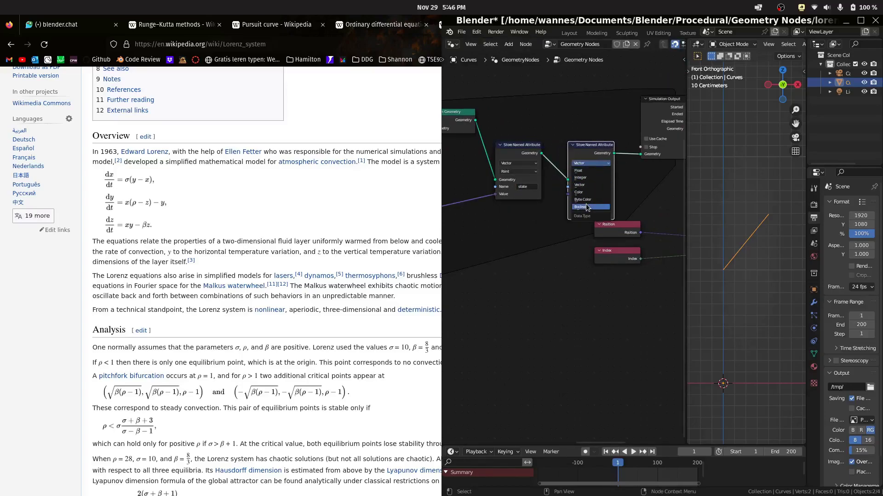
left_click(580, 171)
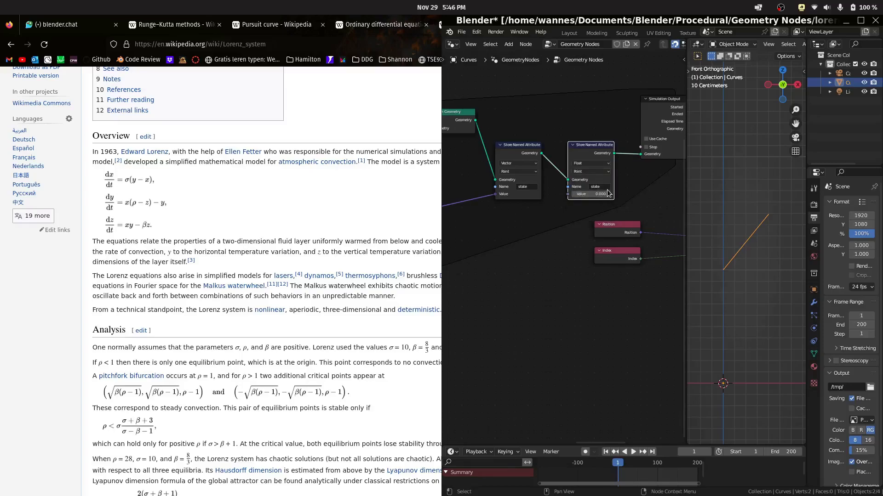
left_click(606, 187)
type("t")
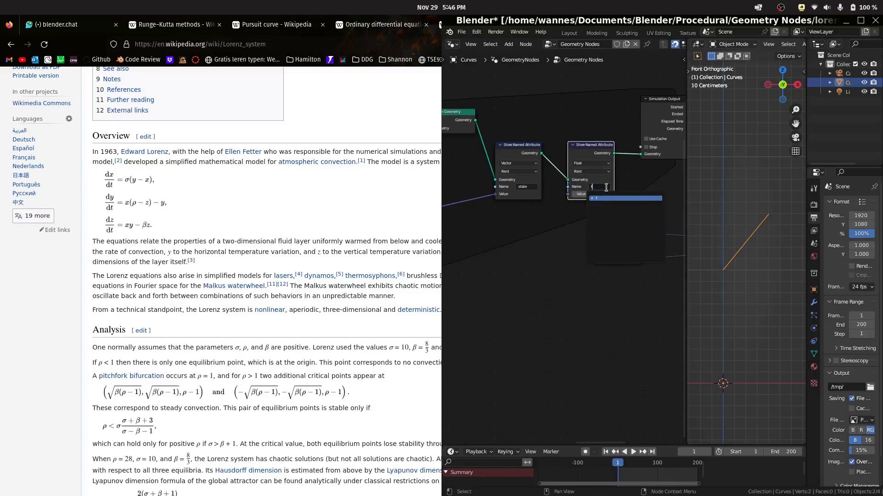
key("Return")
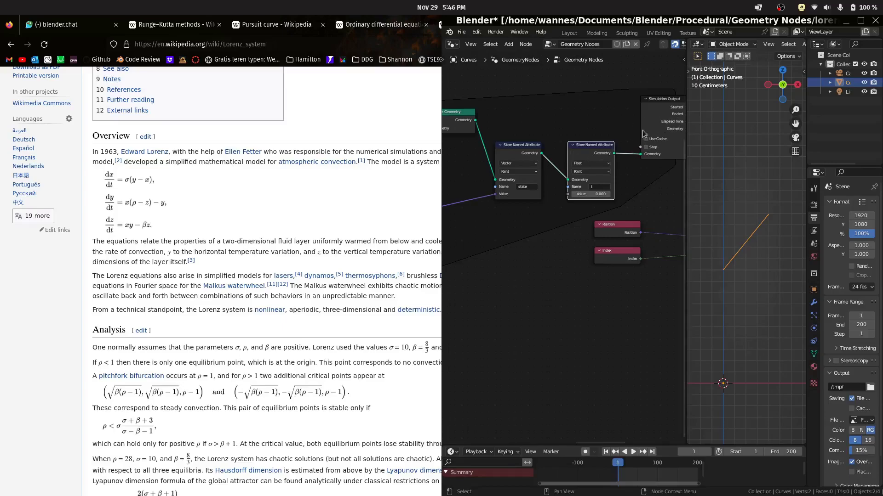
Link the Forward Euler node's new t output to the Value of the t Store Named Attribute node
scroll(565, 252, "down", 3)
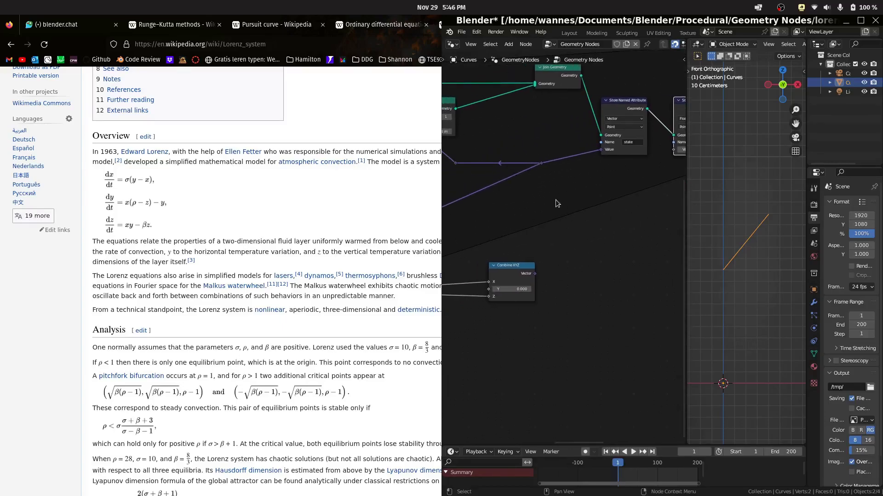
scroll(578, 225, "up", 2)
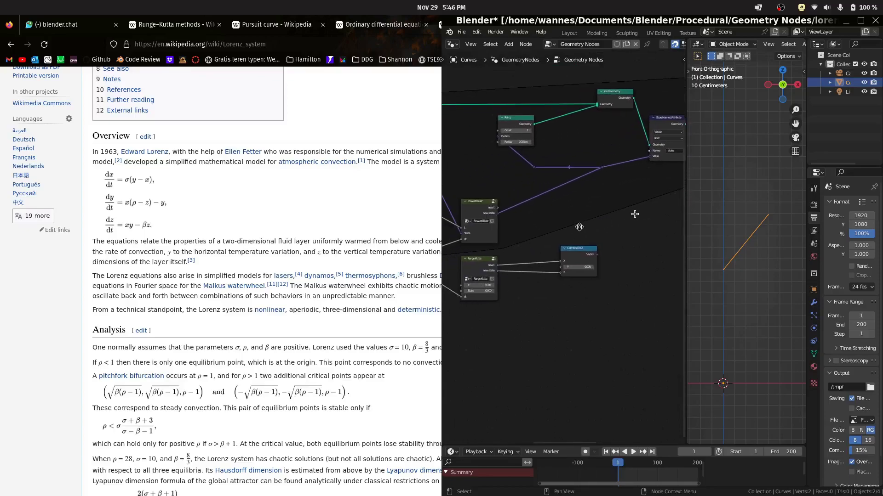
scroll(525, 245, "down", 2)
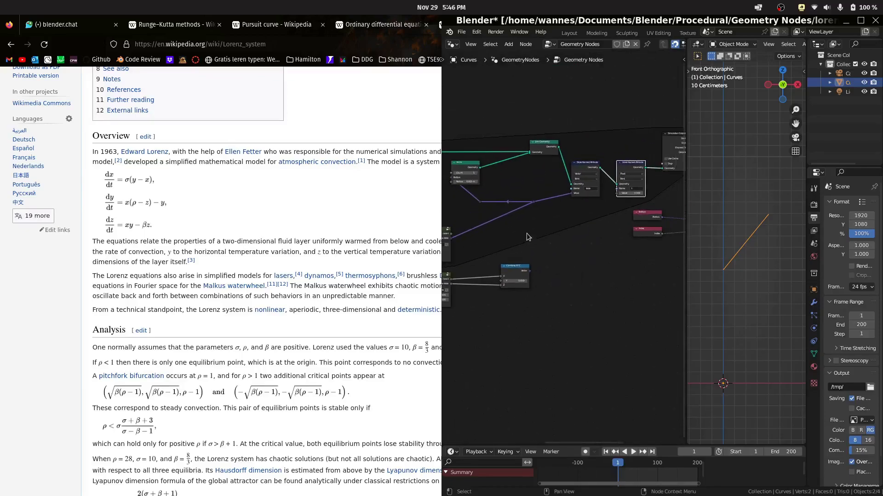
left_click_drag(506, 226, 653, 186)
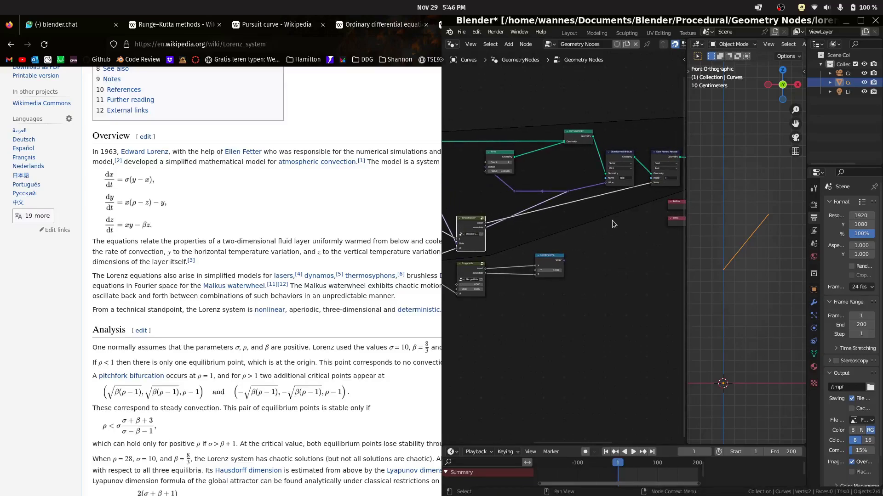
Play the simulation repeatedly, restarting from frame 1, and examine the generated curve at different scales in the 3D view
scroll(612, 224, "down", 4)
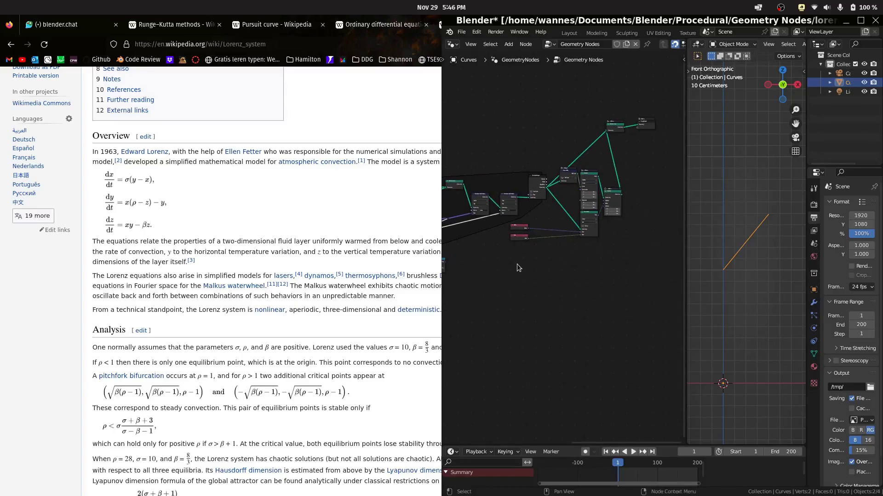
scroll(758, 255, "down", 10)
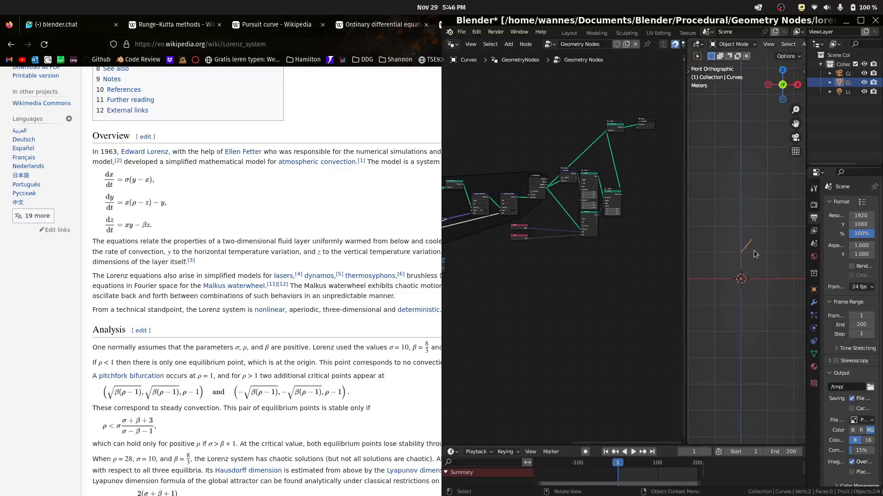
key("space")
scroll(749, 255, "down", 3)
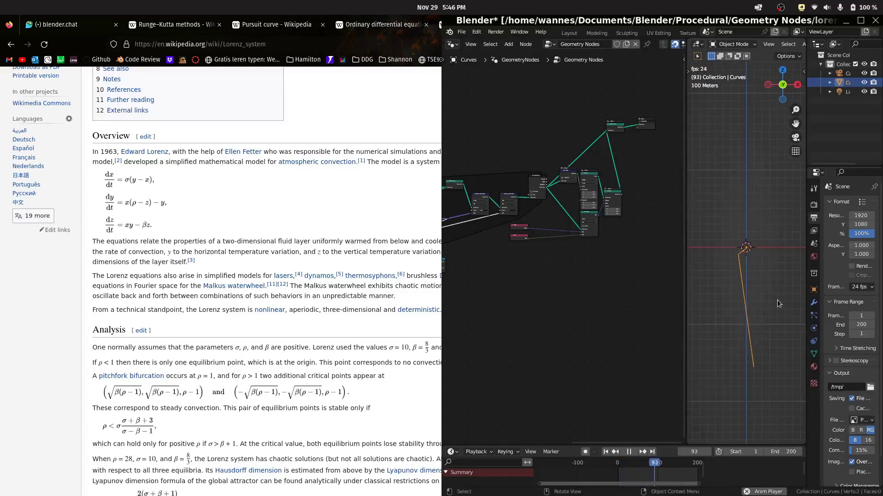
key("space")
key("shift+Left")
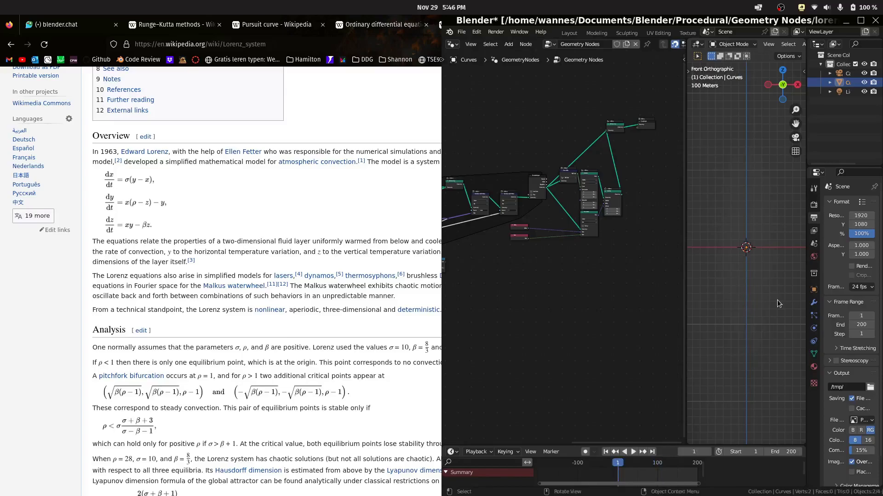
key("space")
key("space")
scroll(766, 247, "up", 10)
scroll(795, 275, "up", 5)
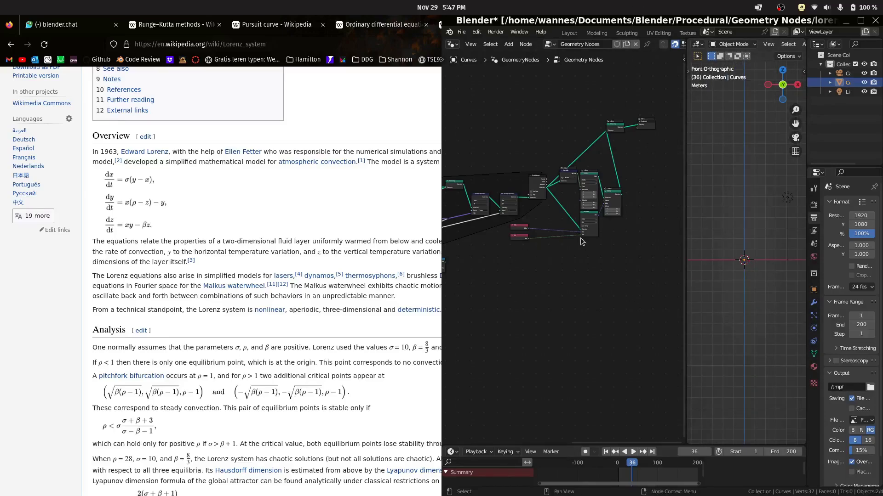
key("space")
scroll(749, 276, "up", 5)
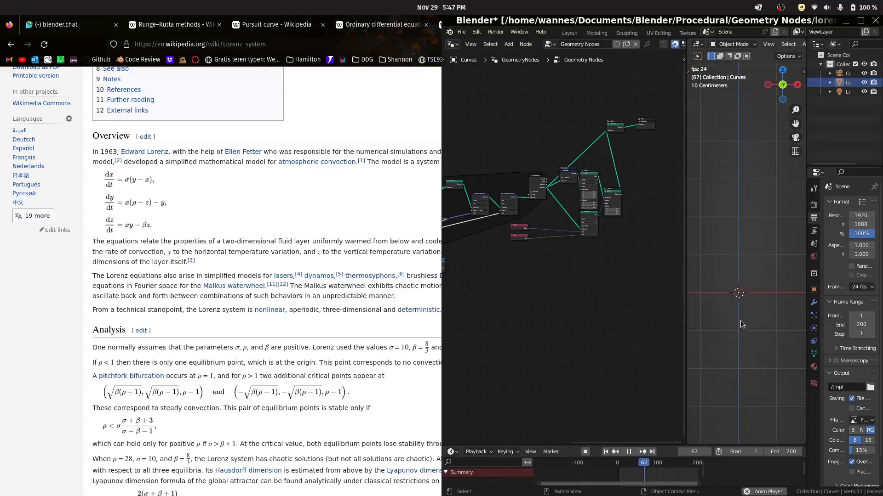
key("space")
key("shift+Left")
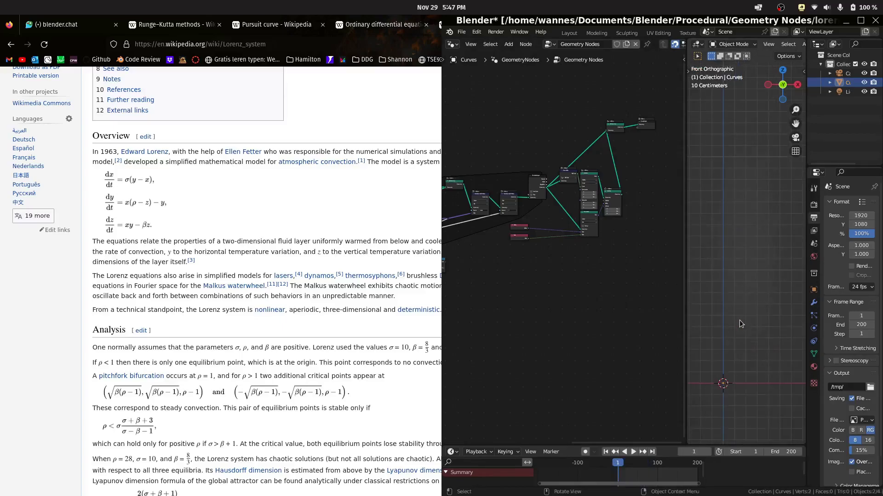
middle_click_drag(735, 341, 781, 204, "shift")
scroll(782, 203, "up", 4)
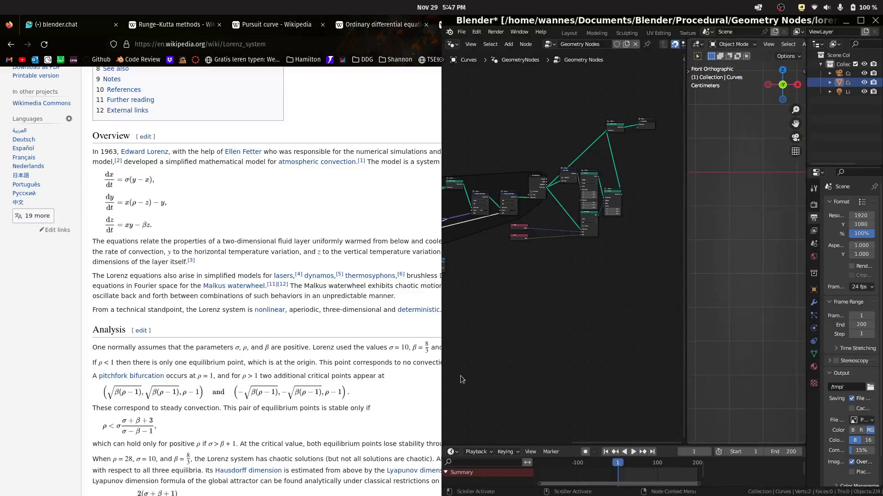
Look up the initial conditions in the article's Python simulation and enter 1 in the Initial state Combine XYZ node
scroll(187, 360, "down", 20)
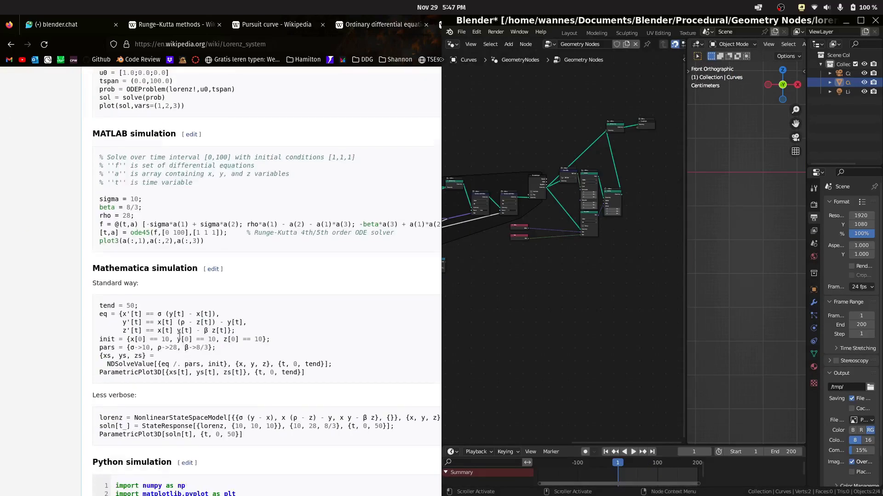
scroll(180, 336, "down", 10)
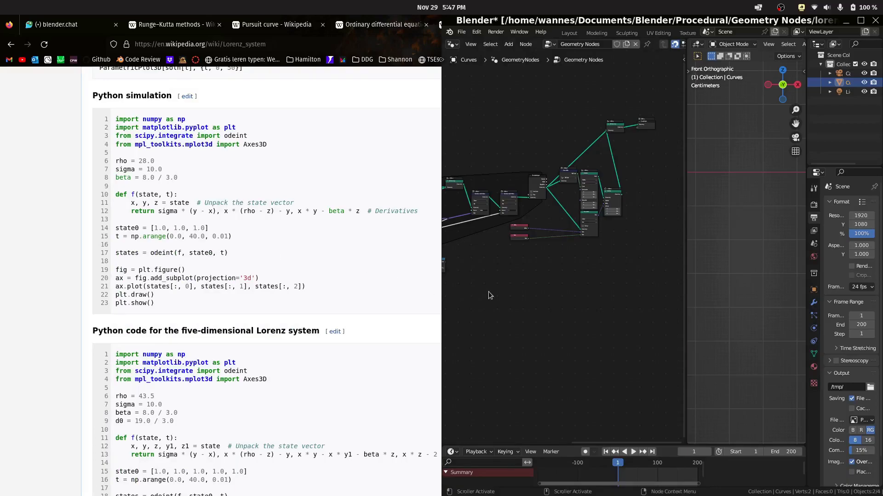
middle_click_drag(488, 292, 573, 346)
scroll(573, 345, "down", 3)
scroll(573, 354, "up", 5)
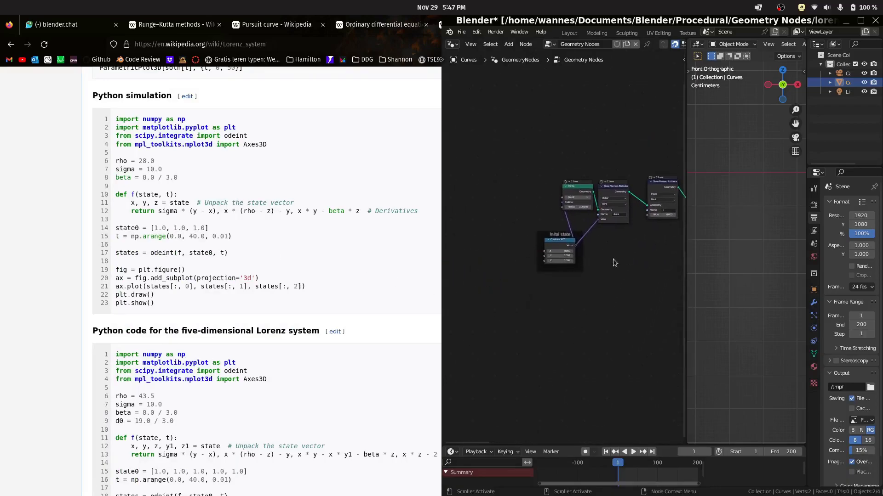
scroll(563, 243, "up", 3)
left_click(563, 254)
type("1")
key("Return")
Orbit the 3D view out of the front view and play the simulation to check the curve
scroll(643, 263, "down", 4)
scroll(759, 273, "down", 3)
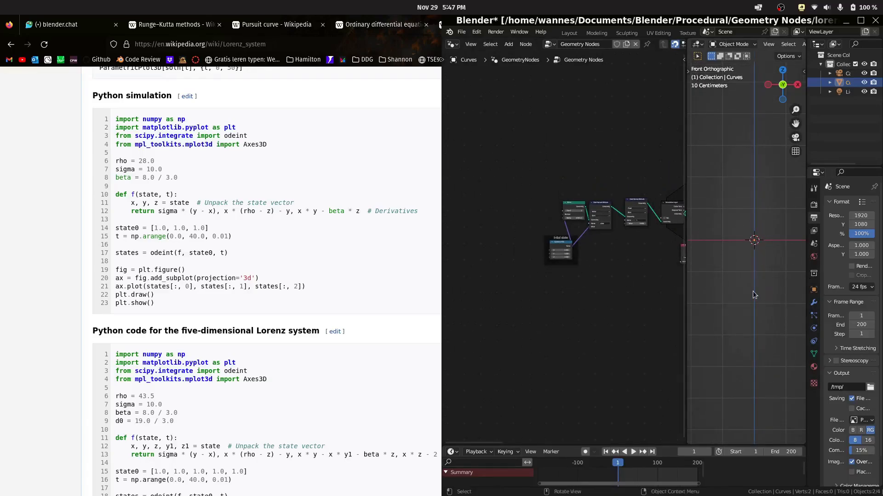
middle_click_drag(750, 278, 763, 267)
key("space")
key("space")
middle_click_drag(676, 263, 601, 274)
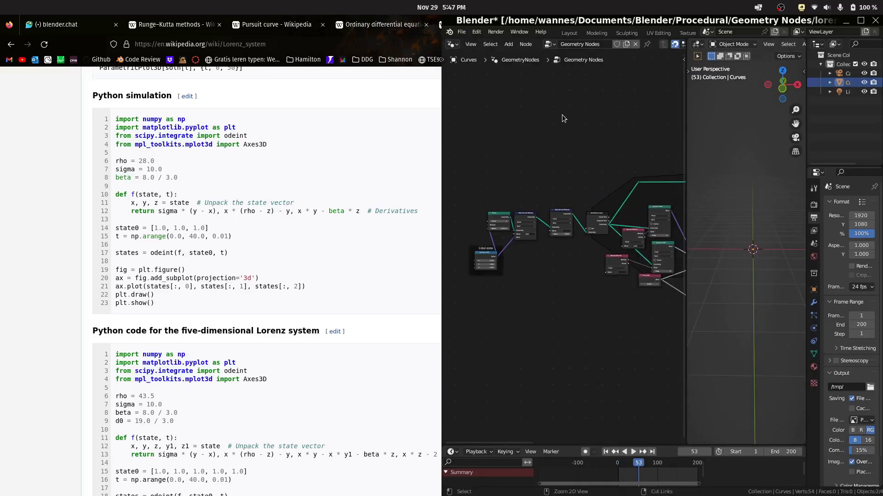
Save lorenz_system.blend and expand the Blender window to full screen
key("ctrl+s")
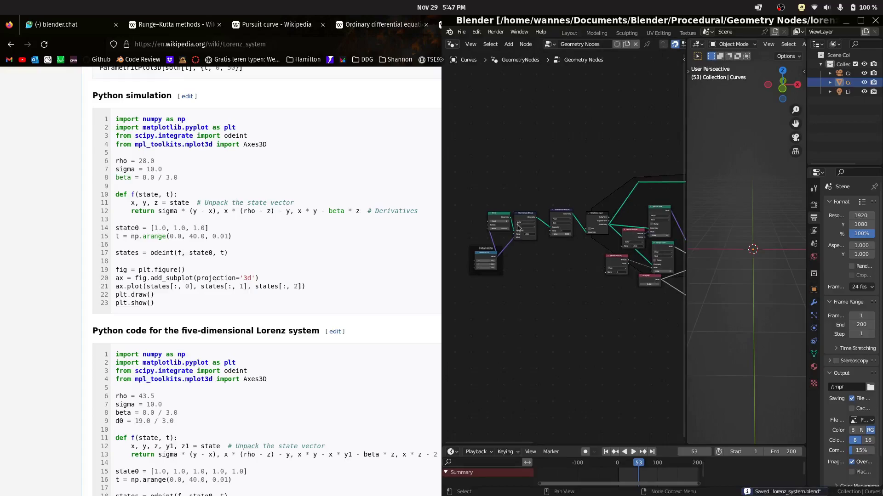
key("super+Up")
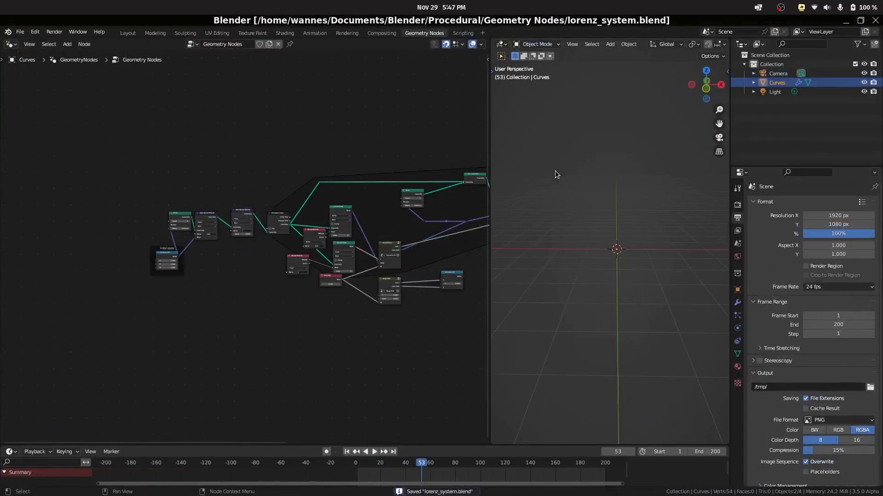
key("F11")
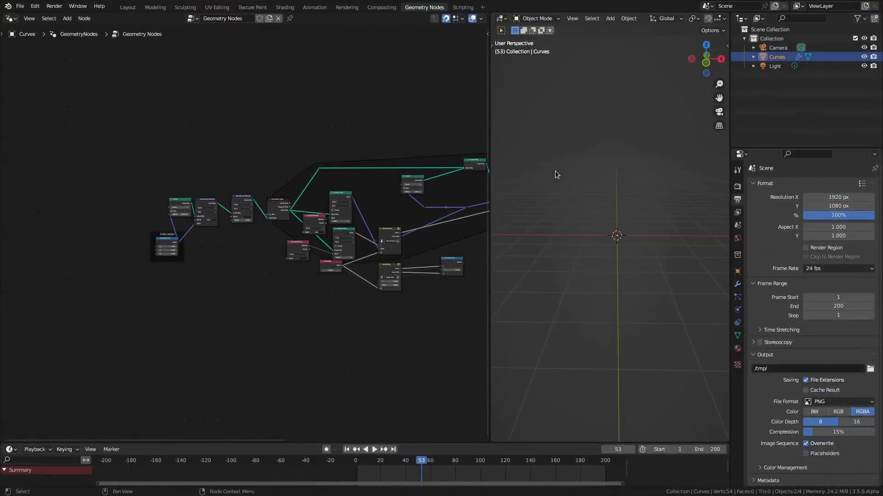
scroll(343, 151, "up", 2)
key("ctrl+s")
Inspect the value of the Domain Size node's Point Count output after the Simulation Output
middle_click_drag(333, 112, 215, 232)
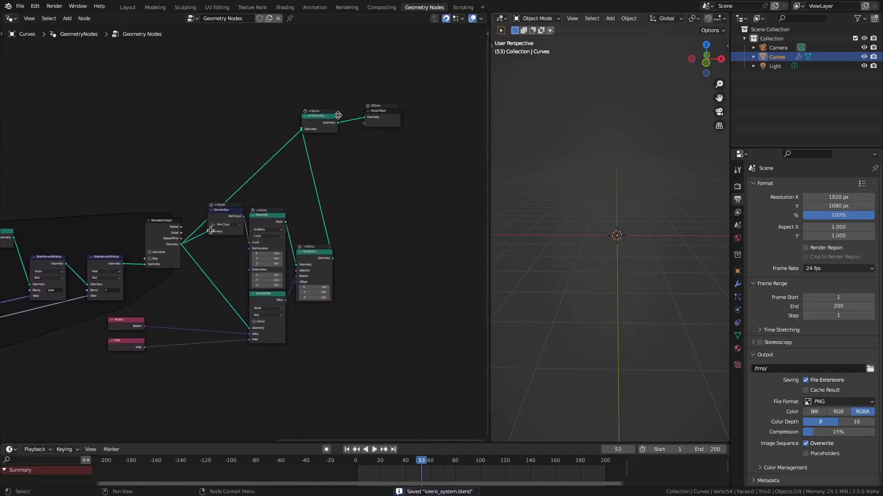
scroll(332, 181, "up", 3)
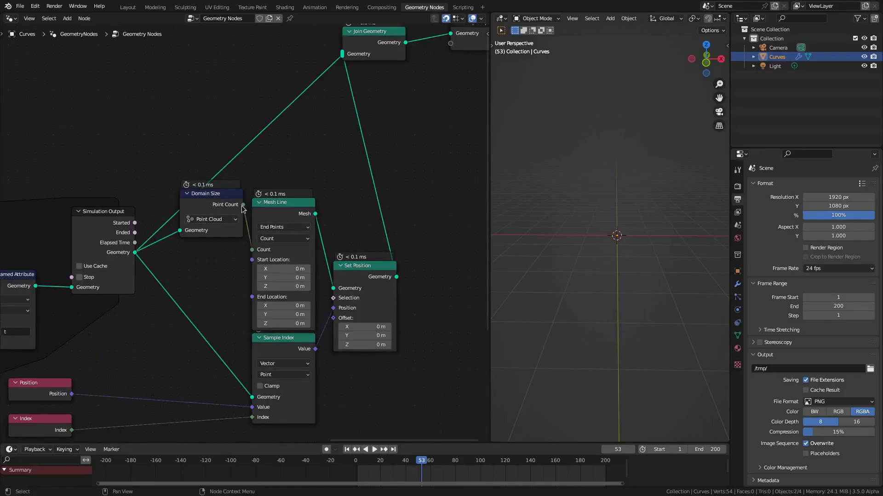
mouse_move(244, 206)
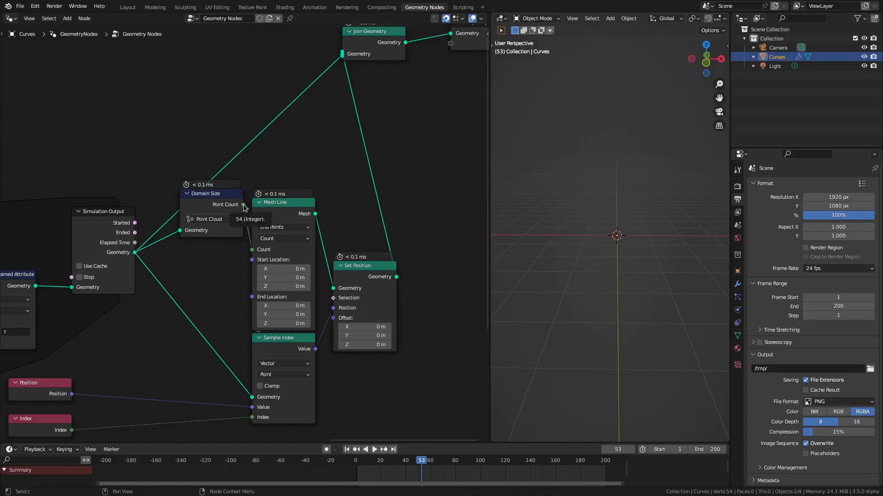
Inspect the Set Position node's Geometry output and look around the 3D view for the curve
middle_click_drag(156, 156, 179, 229)
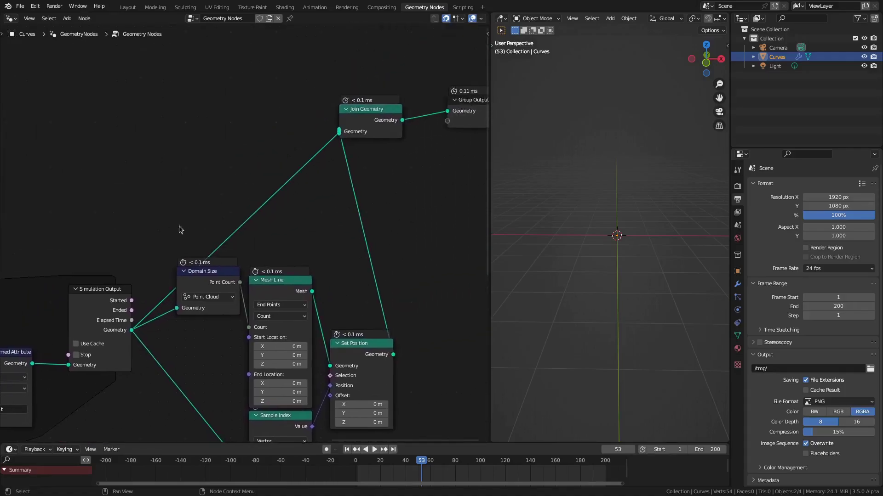
mouse_move(394, 359)
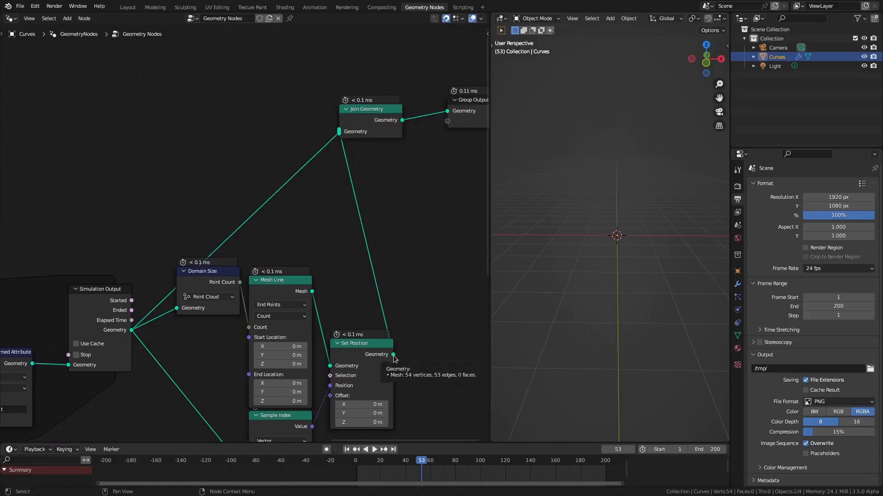
middle_click_drag(666, 305, 668, 289)
middle_click_drag(663, 238, 631, 242)
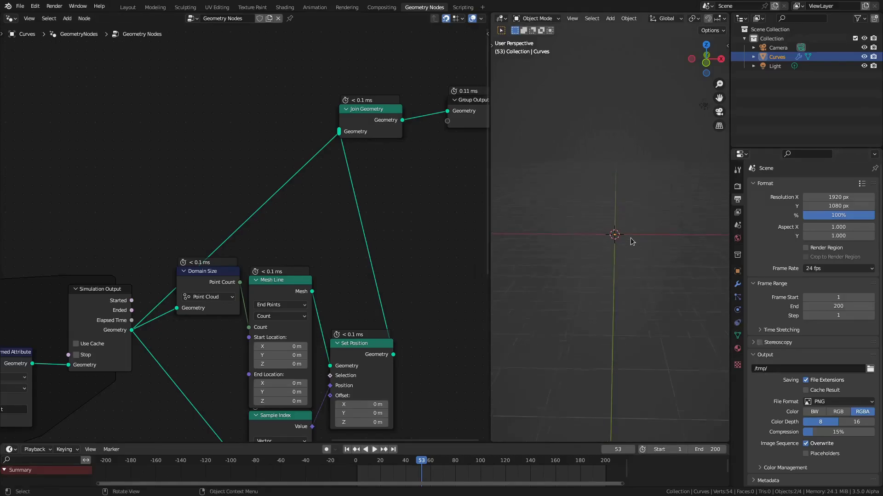
Return to the first frame and advance the simulation frame by frame, checking how the curve grows in the 3D view
scroll(275, 268, "down", 2)
middle_click_drag(103, 222, 398, 74)
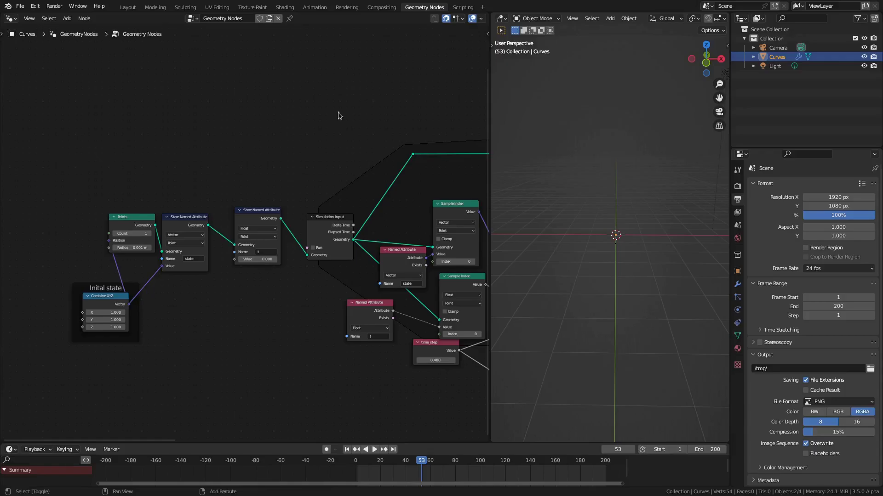
key("shift+Left")
key("Right")
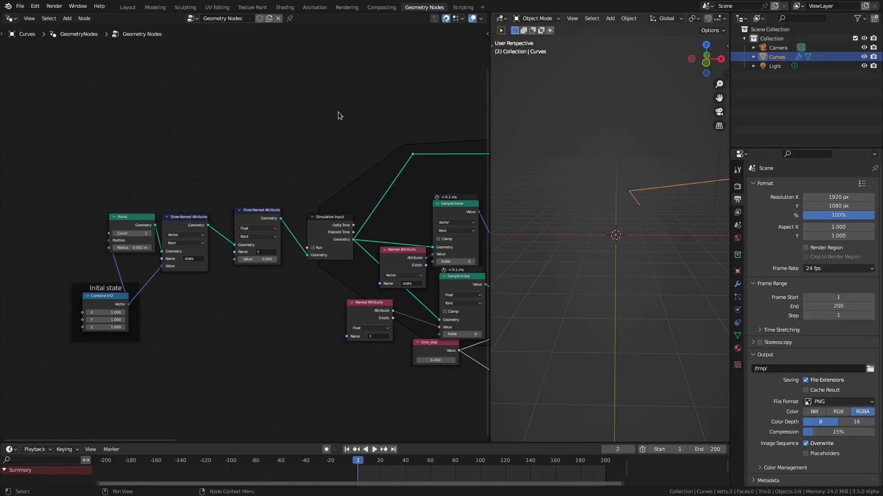
key("Right")
key("Right")
key("Right")
middle_click_drag(581, 167, 603, 260)
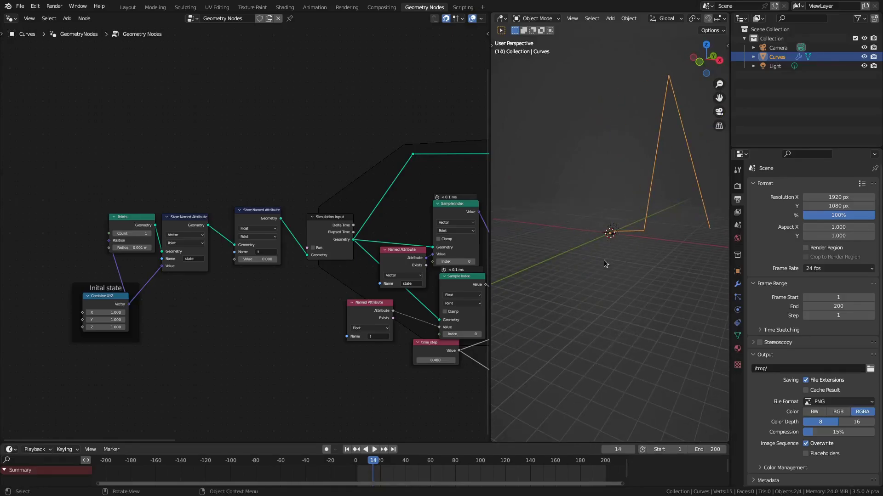
Step back through the frames to frame 0 to reset the simulation
key("Right")
key("Left")
key("Left")
key("Left")
key("Left")
key("Left")
key("Left")
key("Left")
key("Left")
key("Left")
key("Left")
key("Left")
key("Left")
key("Left")
key("Left")
key("Left")
key("Left")
key("Left")
key("Left")
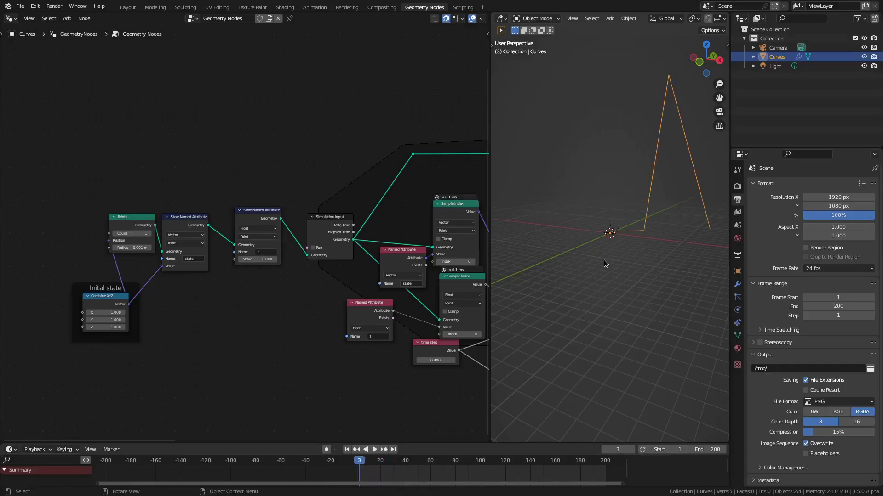
key("Left")
key("Left")
key("Left")
key("Left")
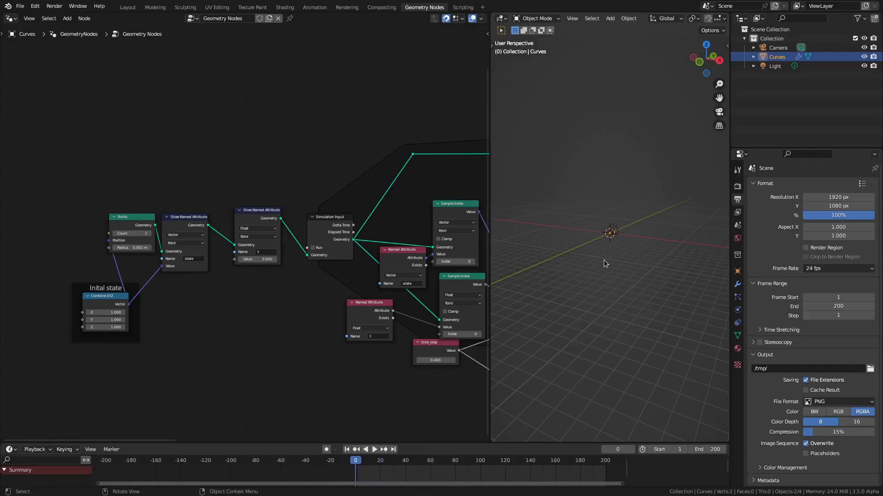
Set the time_step node feeding the Forward Euler group to 0.01 and advance the frames to check the curve
middle_click_drag(314, 326, 123, 305)
scroll(389, 294, "up", 2)
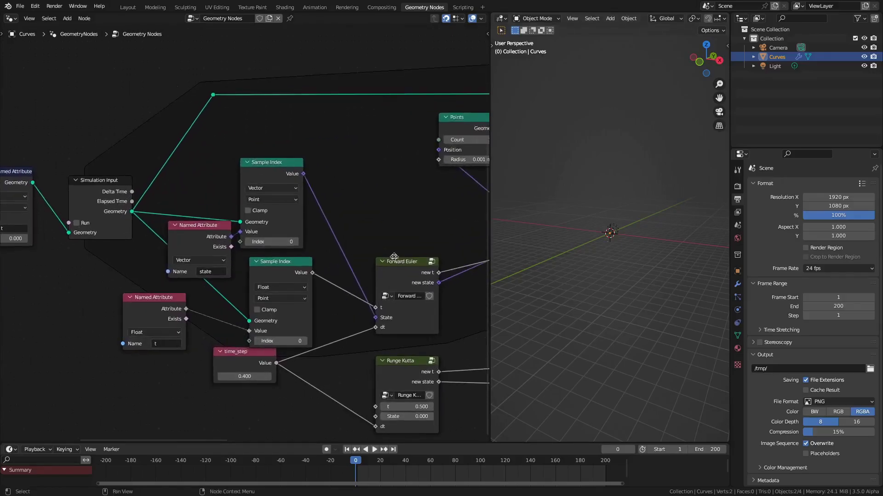
left_click_drag(228, 231, 217, 226)
left_click_drag(184, 318, 184, 346)
type("0.01")
key("Return")
key("Right")
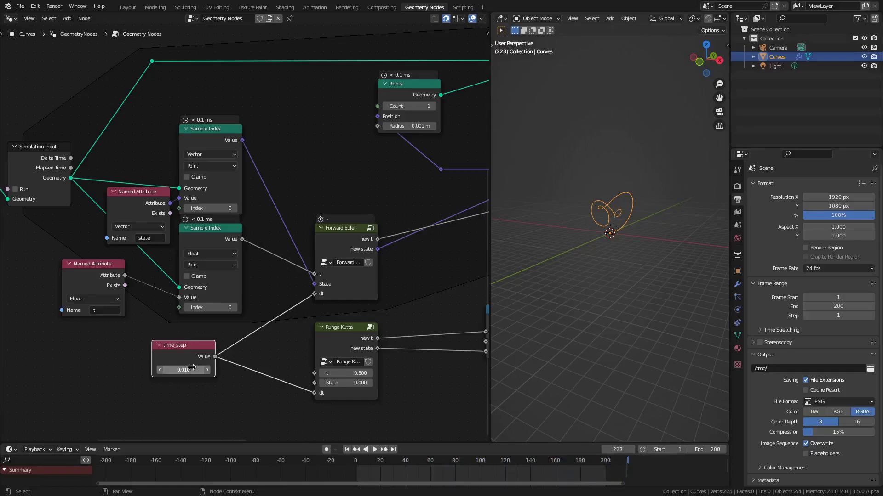
Return to frame 1, set the scene's end frame to 1000 and its frame rate to 120 fps
key("shift+Left")
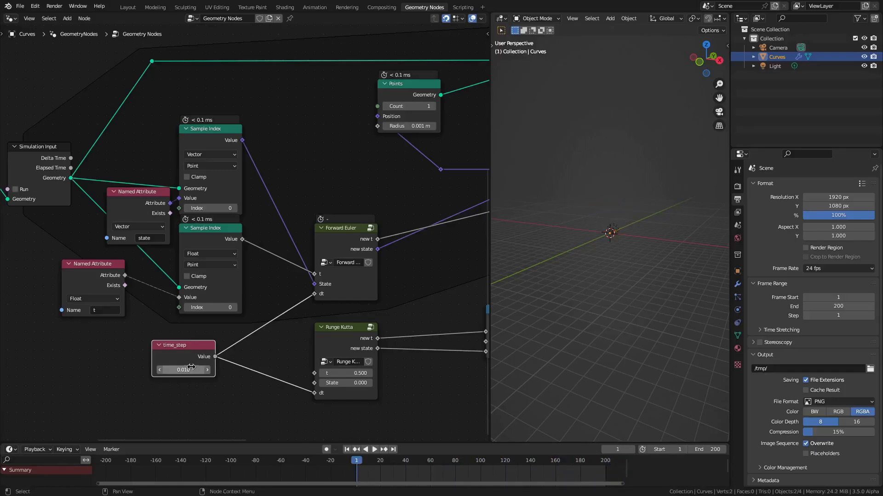
scroll(416, 352, "down", 3)
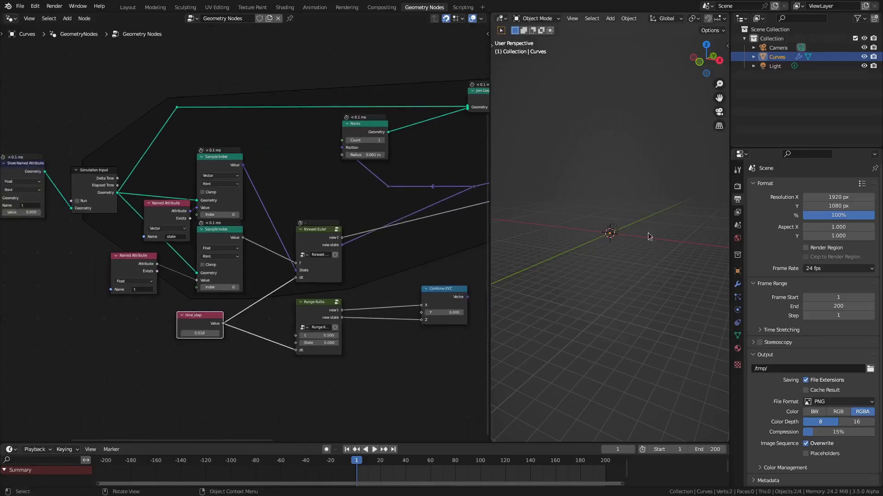
left_click(708, 449)
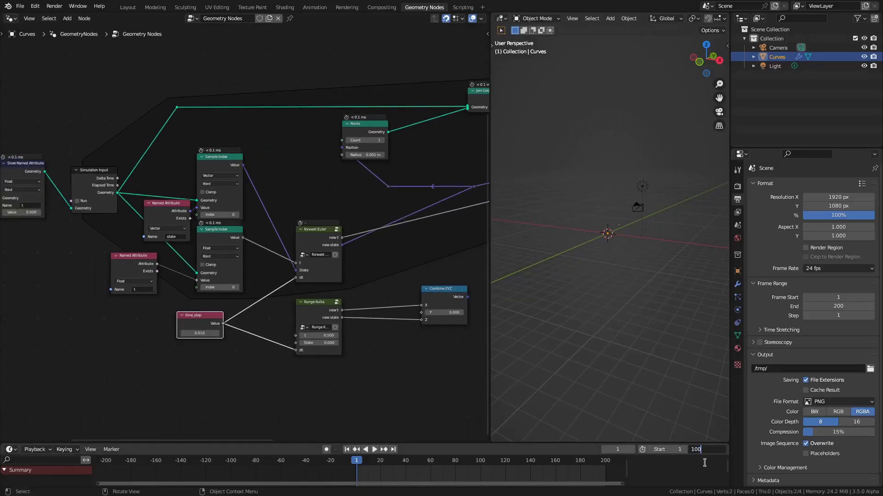
type("1000")
key("Return")
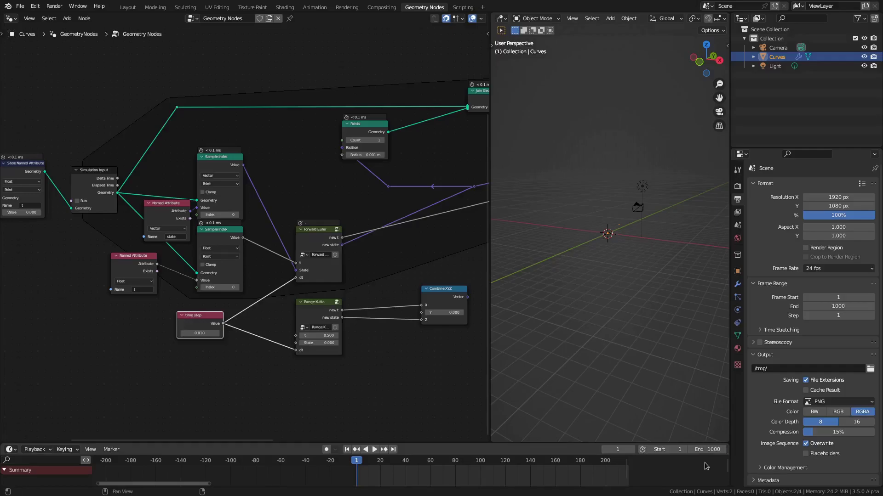
left_click(841, 271)
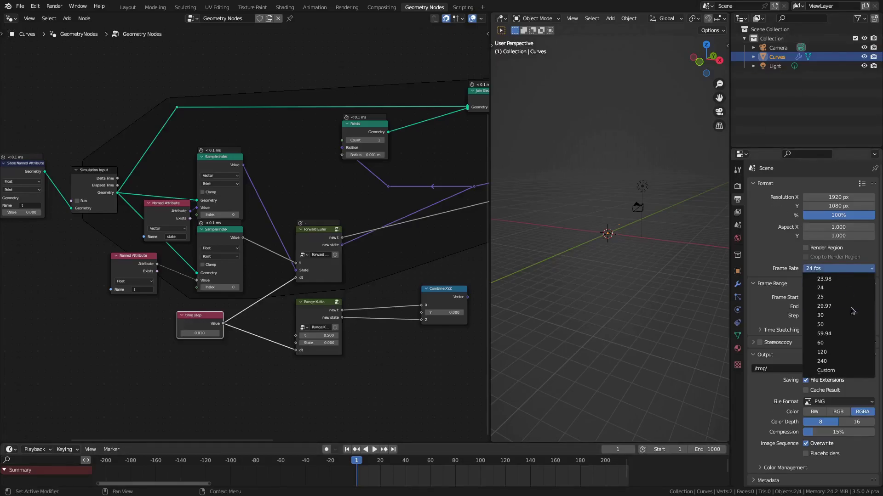
left_click(849, 352)
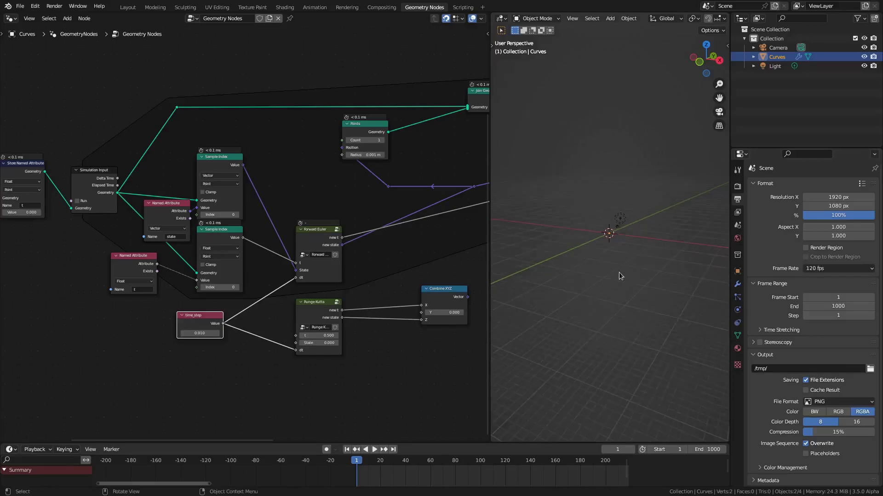
Extend the end frame to 50000 and play the simulation while orbiting around the growing curve
key("space")
middle_click_drag(607, 220, 597, 228)
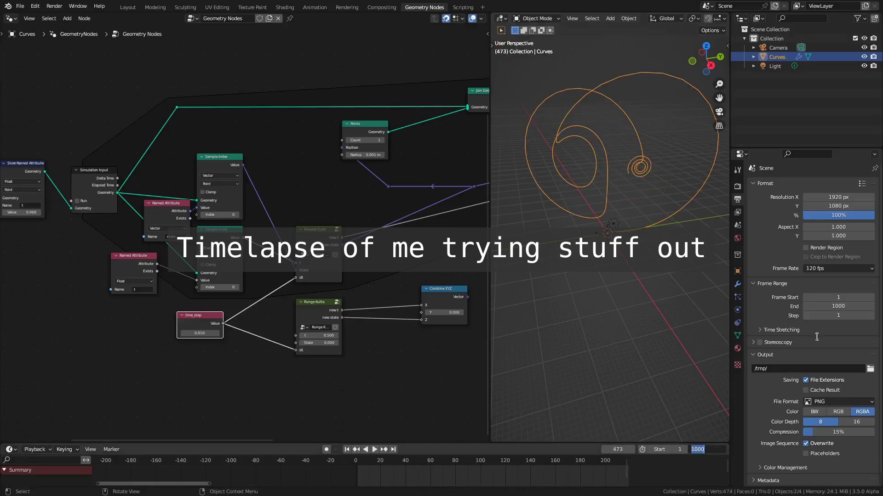
key("space")
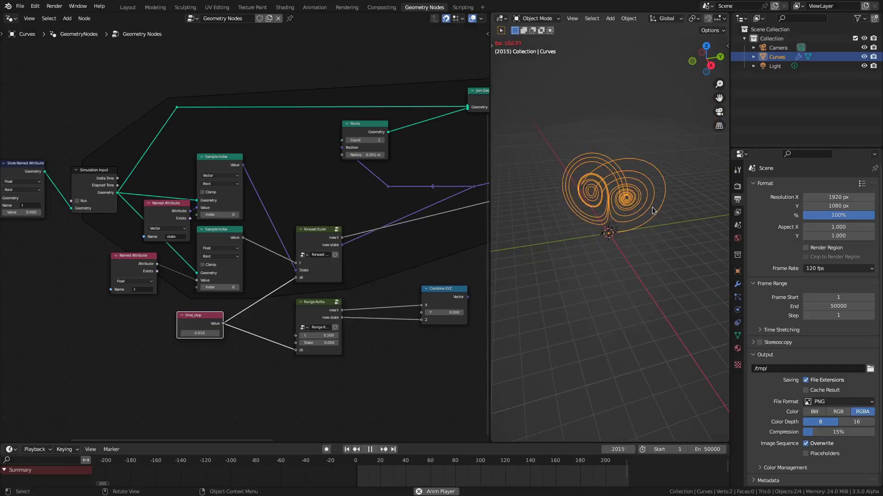
middle_click_drag(646, 179, 655, 220)
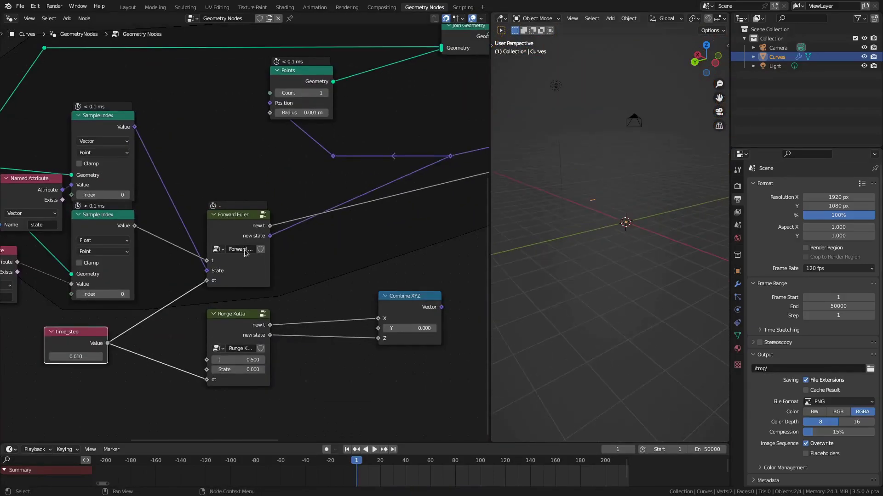
Switch to the Lorenz system Wikipedia article and review its example solutions and Python simulation for comparison
scroll(245, 253, "down", 3)
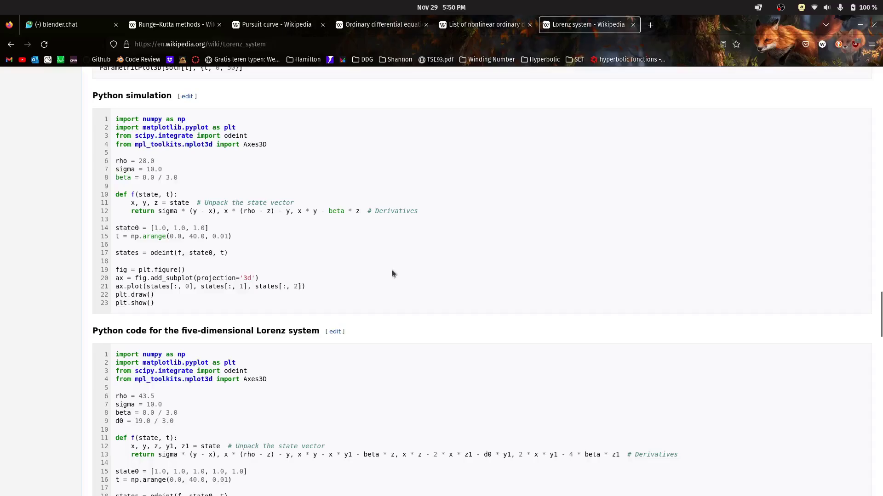
scroll(280, 357, "up", 15)
scroll(413, 349, "down", 6)
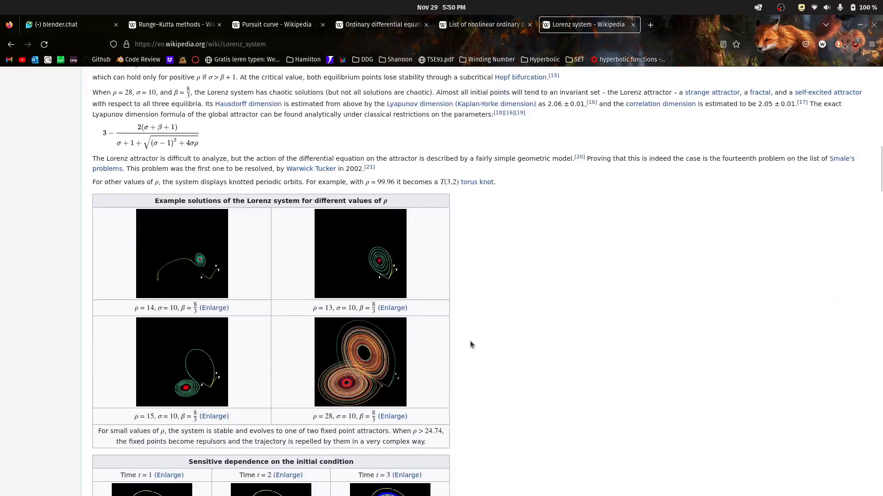
scroll(470, 344, "down", 5)
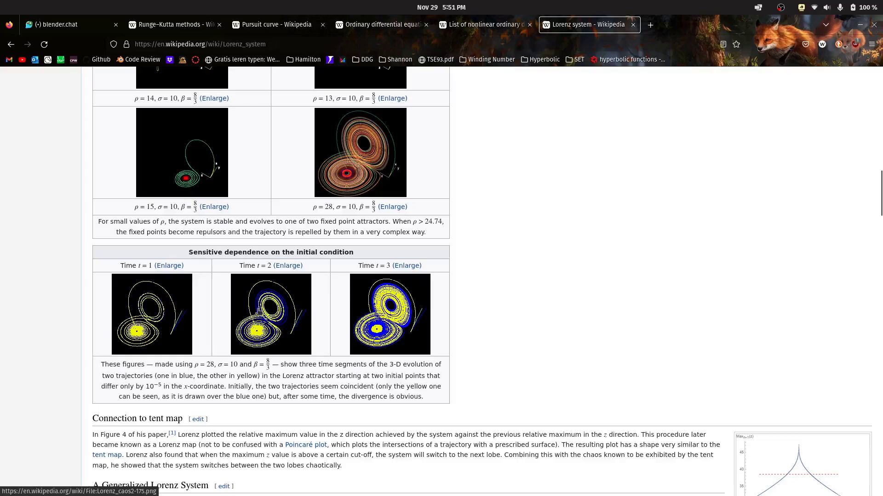
scroll(401, 325, "down", 7)
scroll(371, 277, "down", 10)
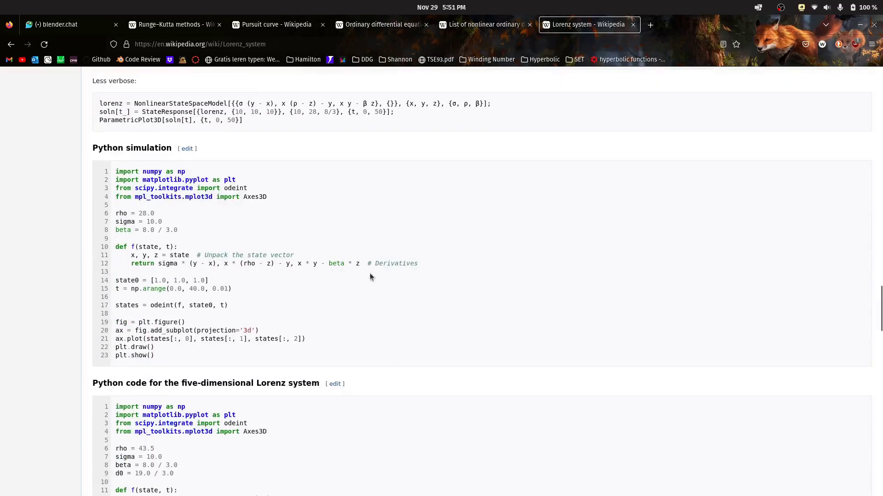
scroll(205, 241, "up", 10)
scroll(632, 319, "up", 15)
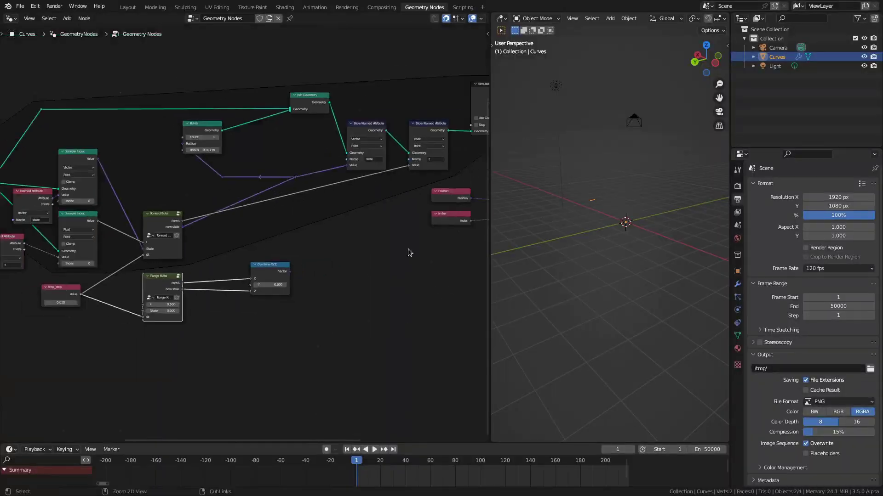
Replace the Mesh Line node between Domain Size and Set Position with a Curve Line node
scroll(408, 250, "up", 3)
key("shift+a")
mouse_move(384, 139)
left_click(455, 175)
left_click(193, 172)
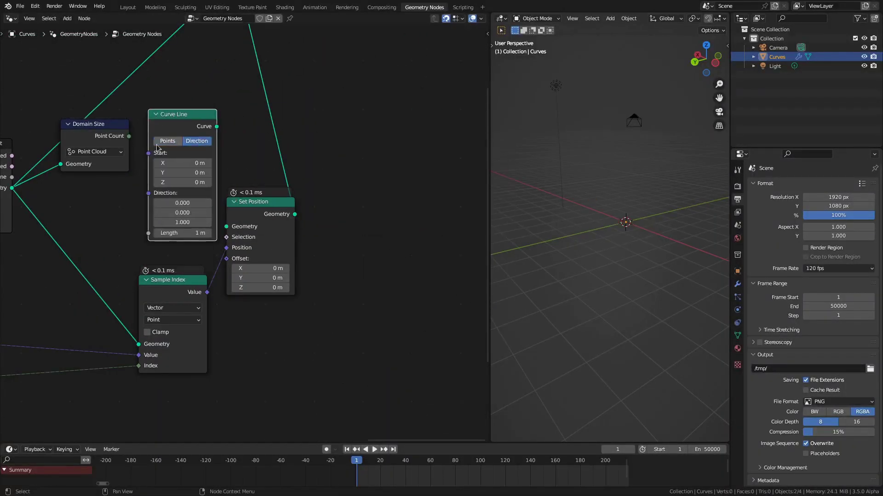
key("shift+a")
mouse_move(344, 154)
left_click(413, 153)
left_click(265, 204)
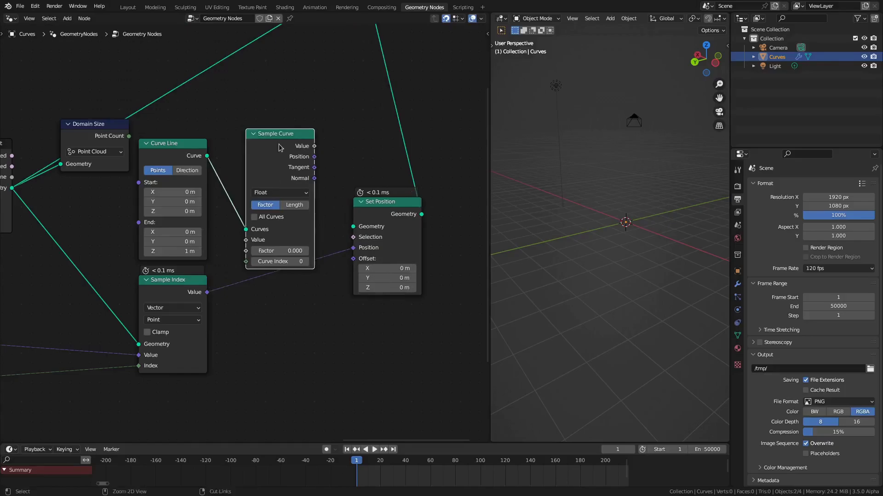
Insert a Resample Curve node between Curve Line and Set Position, drive its Count from Domain Size's Point Count, and play the simulation
key("shift+a")
mouse_move(251, 145)
left_click(328, 199)
left_click(302, 142)
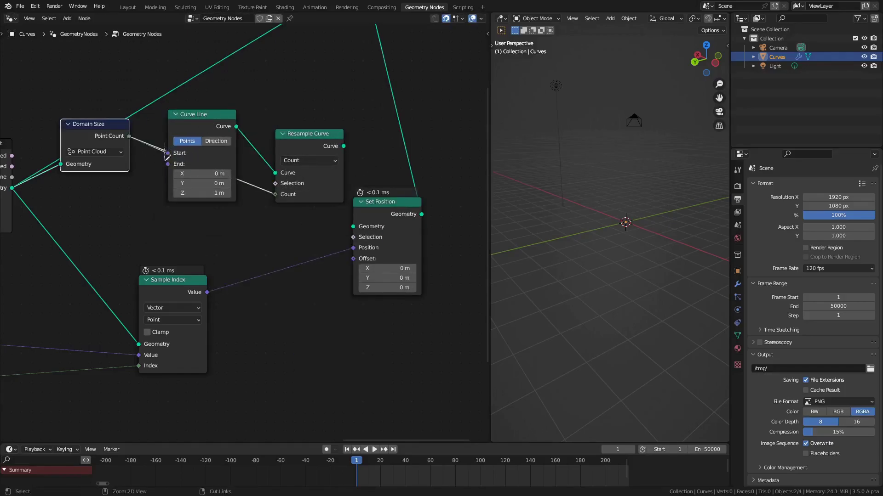
key("space")
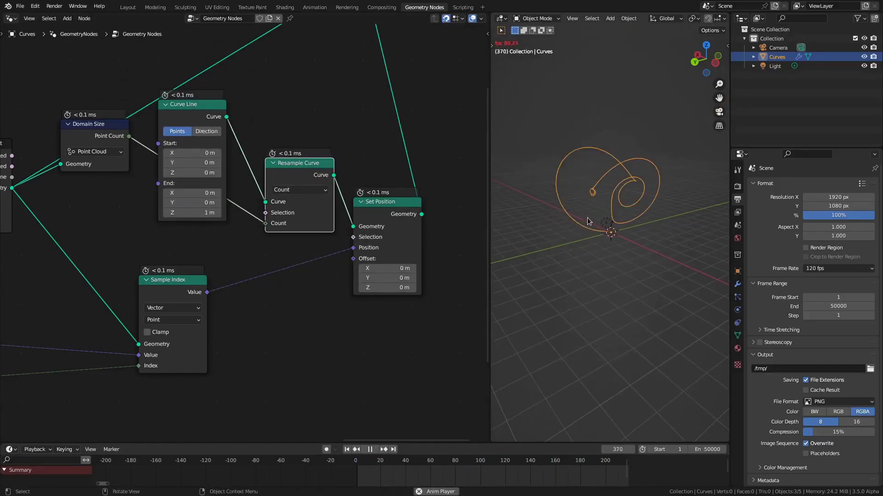
key("space")
Remove the final Join Geometry node so Set Position feeds the Group Output directly, and move the Group Output beside it
middle_click_drag(378, 142, 250, 350)
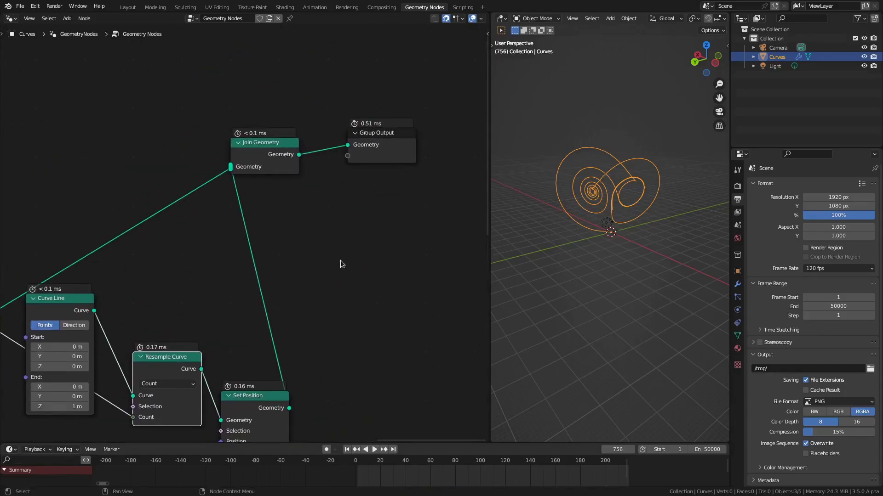
scroll(592, 189, "up", 5)
scroll(538, 236, "down", 10)
middle_click_drag(111, 230, 301, 188)
right_click_drag(258, 193, 268, 227, "ctrl")
middle_click_drag(437, 161, 233, 139)
left_click(249, 78)
key("ctrl+x")
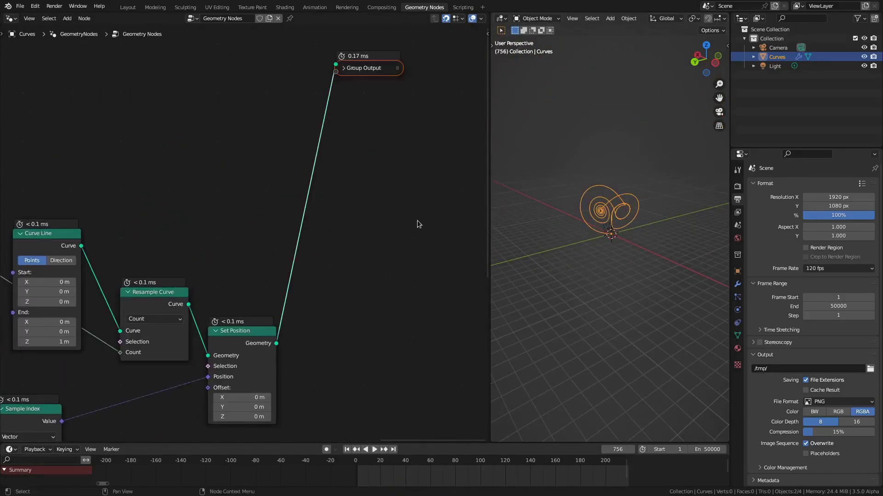
left_click_drag(368, 69, 437, 303)
Insert a Curve to Mesh node between Set Position and Group Output
key("shift+a")
left_click(411, 17)
left_click(325, 308)
middle_click_drag(325, 307, 366, 233)
Add a Curve Circle node linked to Curve to Mesh's Profile Curve input and place it below Set Position
left_click_drag(366, 272, 337, 373)
type("circ")
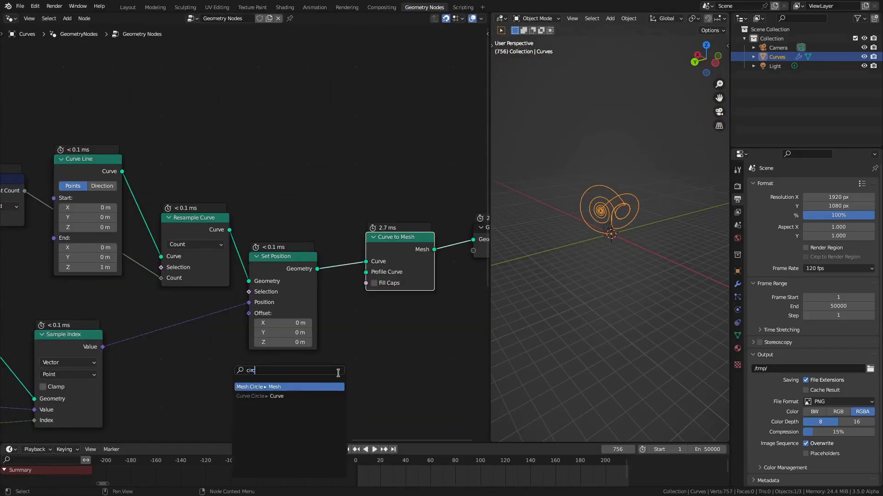
key("Down")
key("Return")
left_click(317, 379)
Set the Curve Circle's radius to 0.01 m
scroll(608, 179, "up", 6)
middle_click_drag(294, 421, 321, 327)
double_click(321, 328)
type("0.01")
key("Return")
scroll(568, 254, "down", 8)
Set the Curve Circle's radius to 0.05 m and its resolution to 8
double_click(311, 330)
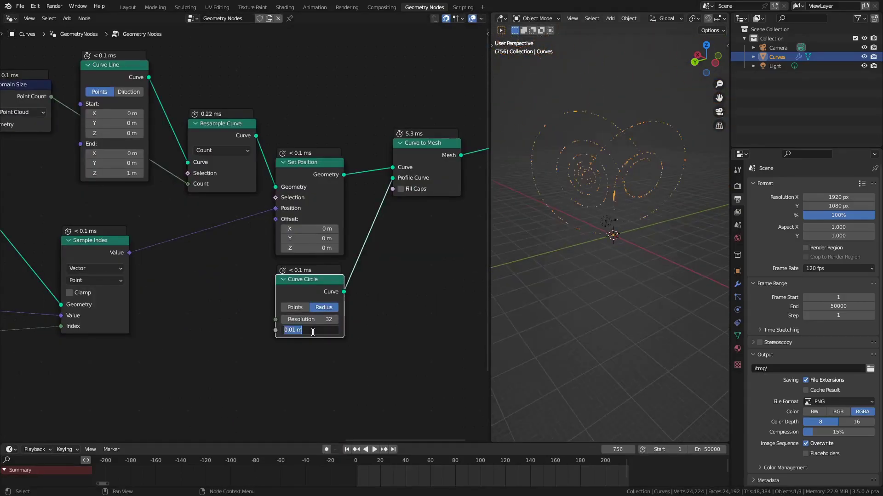
type("0.05")
key("Return")
double_click(313, 320)
type("8")
key("Return")
Replay the simulation from the first frame and check the tube in rendered shading
key("shift+Left")
key("space")
scroll(638, 197, "down", 3)
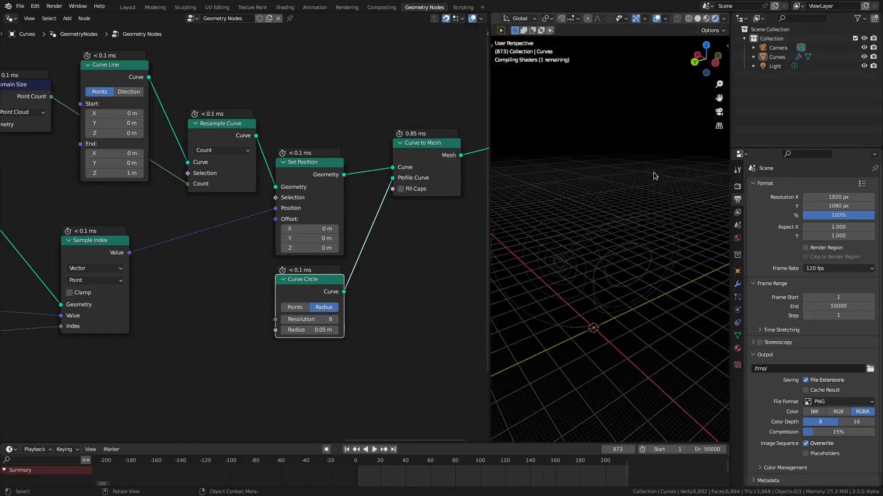
Replace the shader in the Curves object's material with an Emission node linked to the Material Output surface
left_click(777, 57)
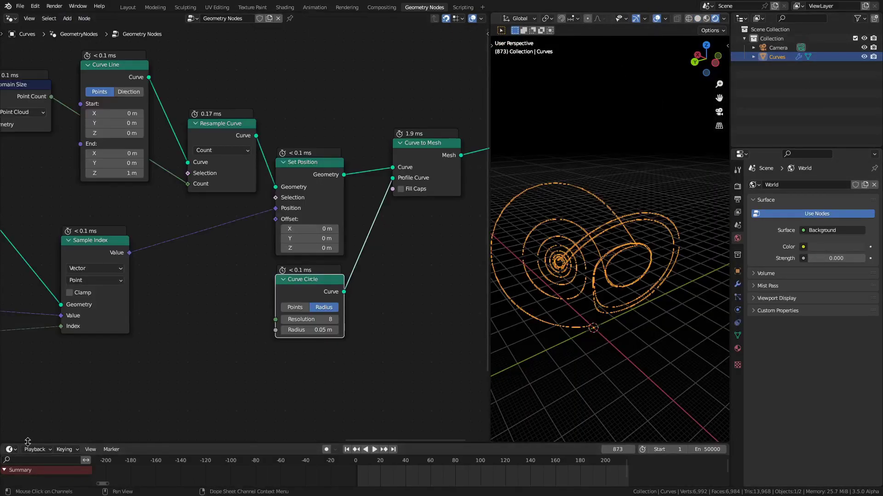
left_click(129, 7)
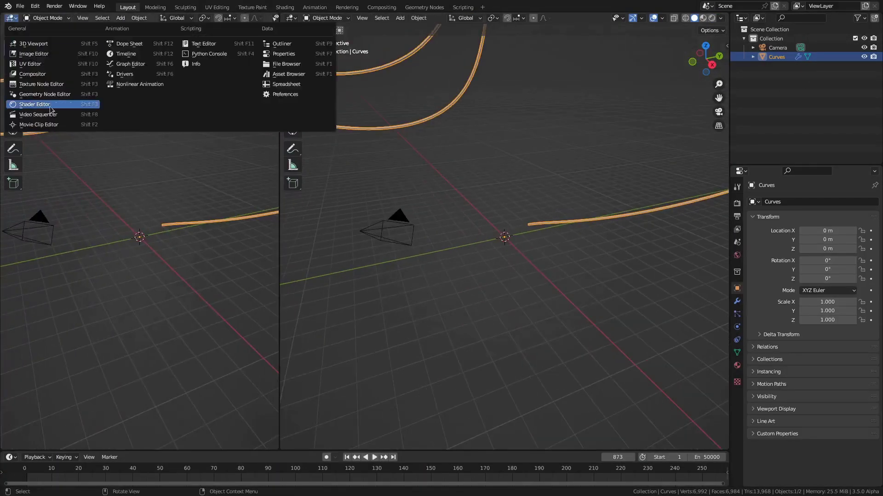
left_click(43, 109)
scroll(197, 174, "up", 3)
key("Delete")
key("shift+a")
left_click(150, 168)
left_click_drag(204, 173, 264, 171)
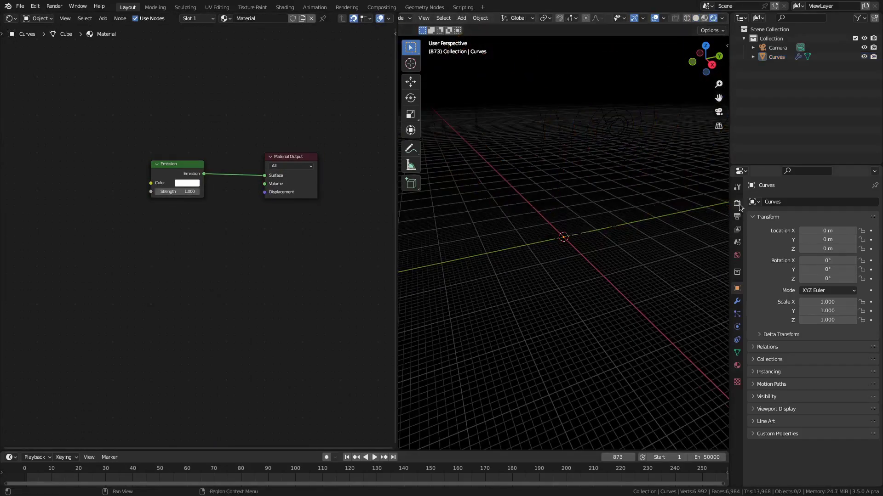
Enable Bloom for Eevee and insert a Set Material node using the glow material before Group Output
left_click(737, 203)
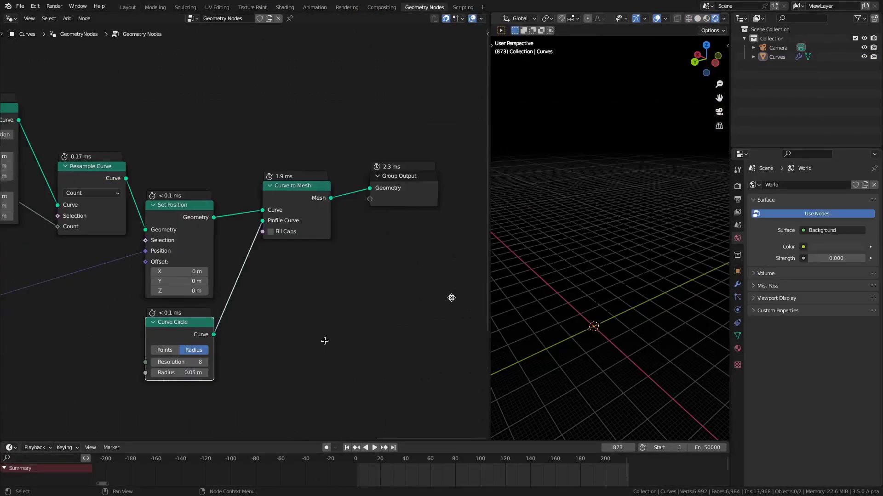
key("shift+a")
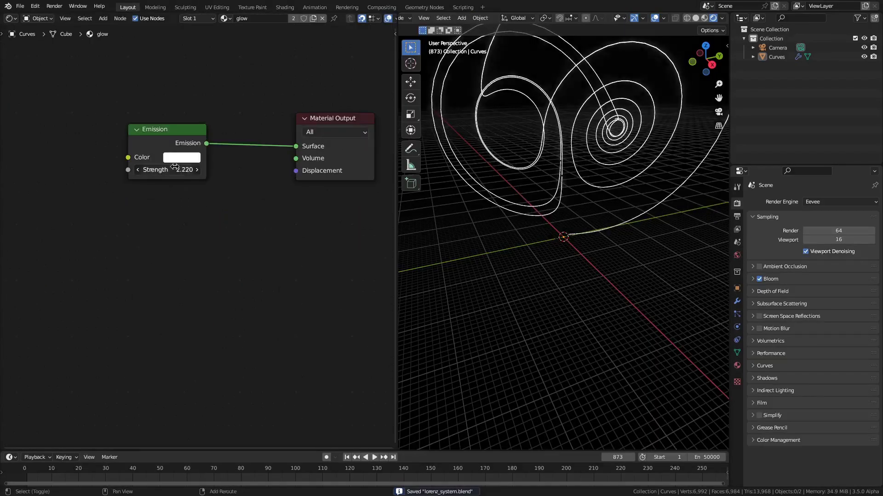
scroll(234, 241, "down", 3)
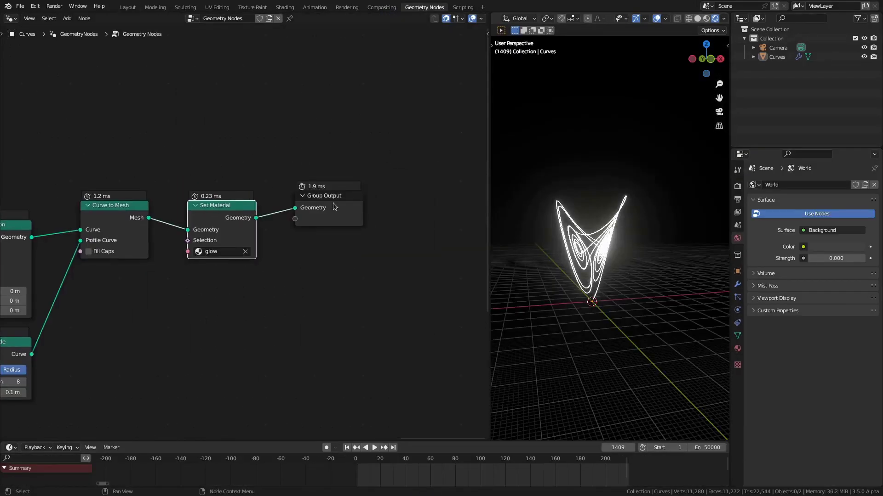
Insert a Store Named Attribute node named index between Set Position and Curve to Mesh, with its value fed by an Index node
left_click(196, 209)
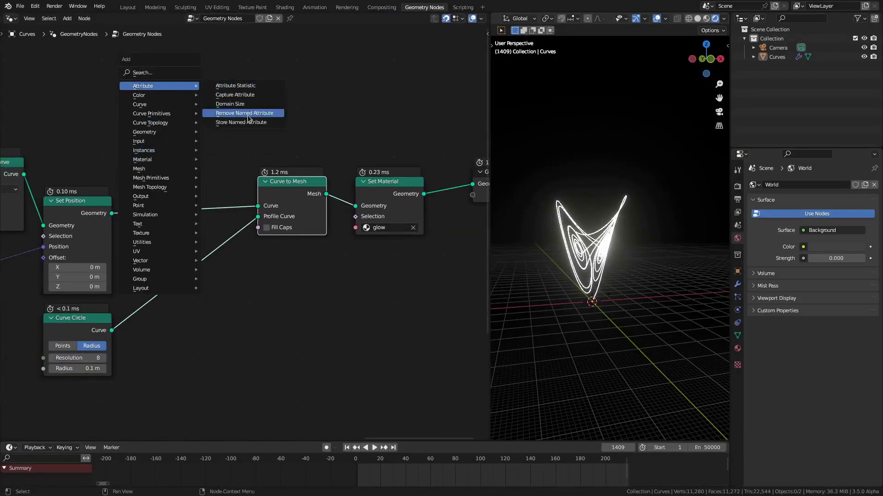
left_click(248, 113)
left_click(186, 184)
left_click(197, 223)
type("tim")
key("BackSpace")
key("BackSpace")
key("BackSpace")
type("index")
key("Return")
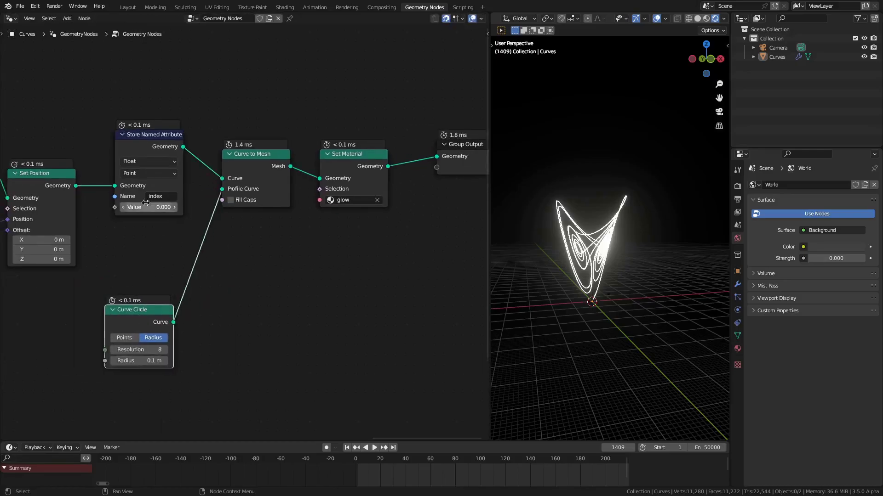
left_click_drag(143, 246, 91, 308)
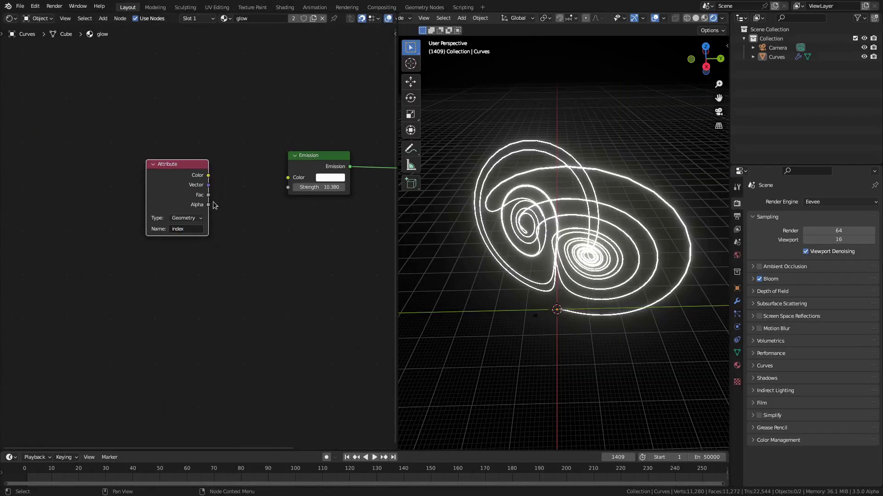
In the glow material, route the index attribute's Fac through a Modulo node with value 10 into the Emission color
left_click_drag(208, 176, 288, 178)
left_click_drag(177, 164, 44, 217)
left_click_drag(75, 248, 163, 290)
left_click(198, 300)
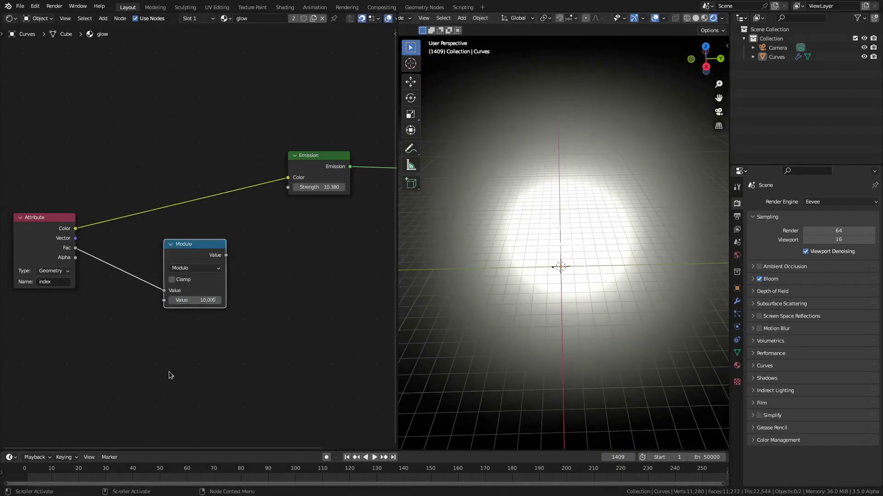
left_click_drag(226, 256, 288, 177)
Add a Divide node with value 10 after Modulo and place a ColorRamp between it and the Emission color
left_click_drag(196, 259, 161, 259)
left_click_drag(190, 255, 274, 272)
type("div")
key("Return")
key("shift+a")
type("color")
key("Return")
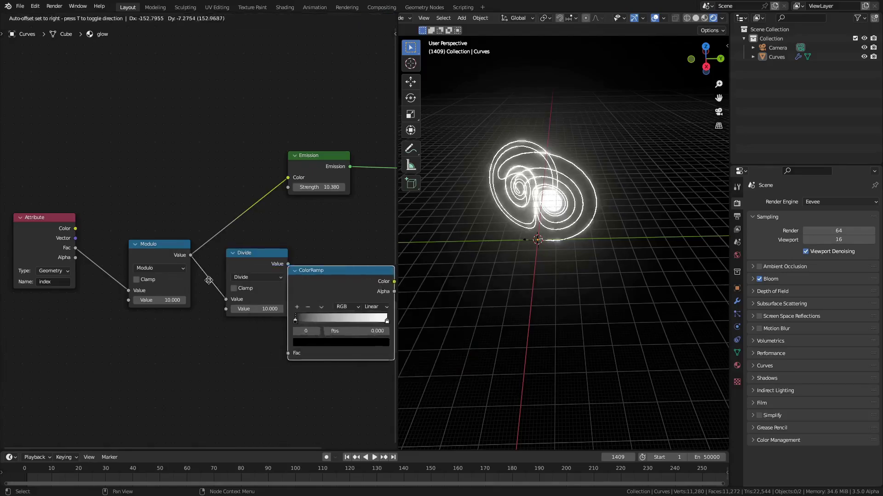
left_click(174, 279)
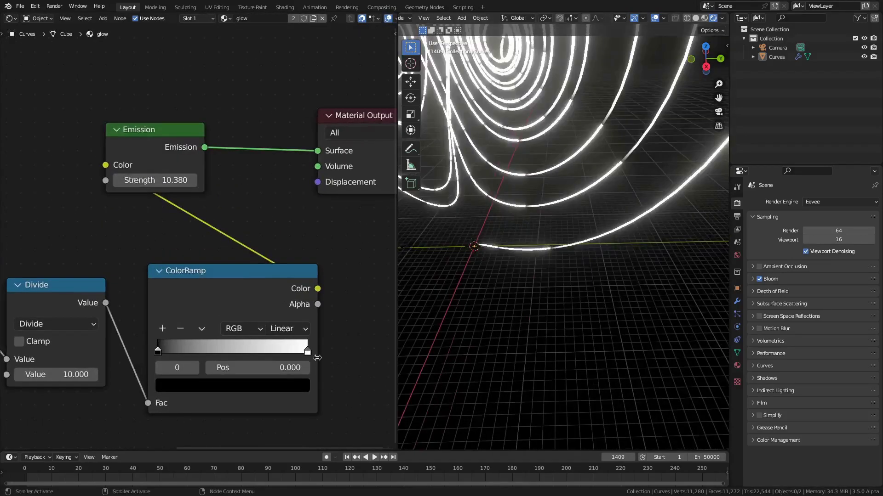
Color the ColorRamp's end stops green and a middle stop near 0.491 purple, using HSV Far interpolation
left_click(308, 352)
left_click(232, 386)
left_click(189, 163)
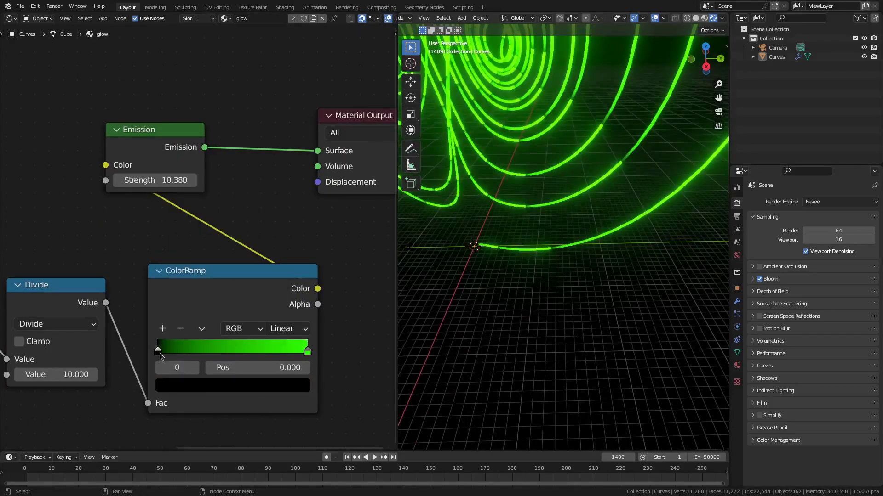
left_click(157, 353)
left_click(308, 351)
left_click_drag(308, 351, 231, 351)
left_click(232, 385)
left_click(252, 219)
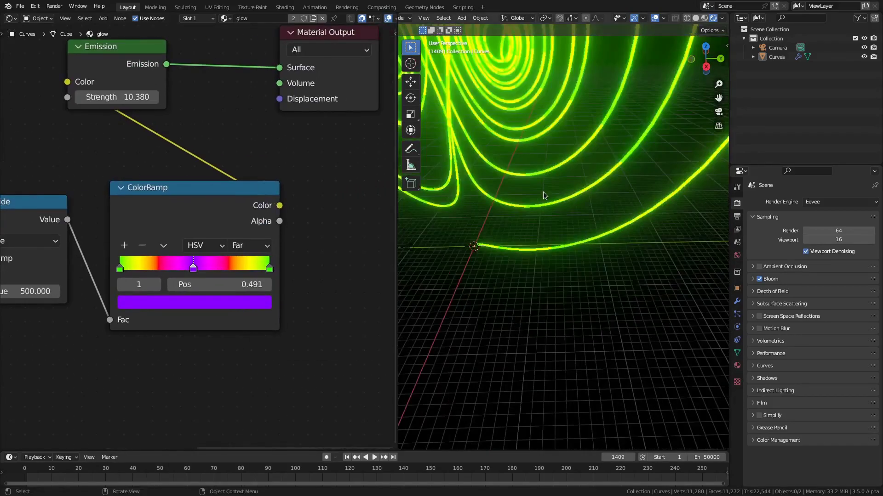
Set the Modulo node's second value to 5000
type("5000")
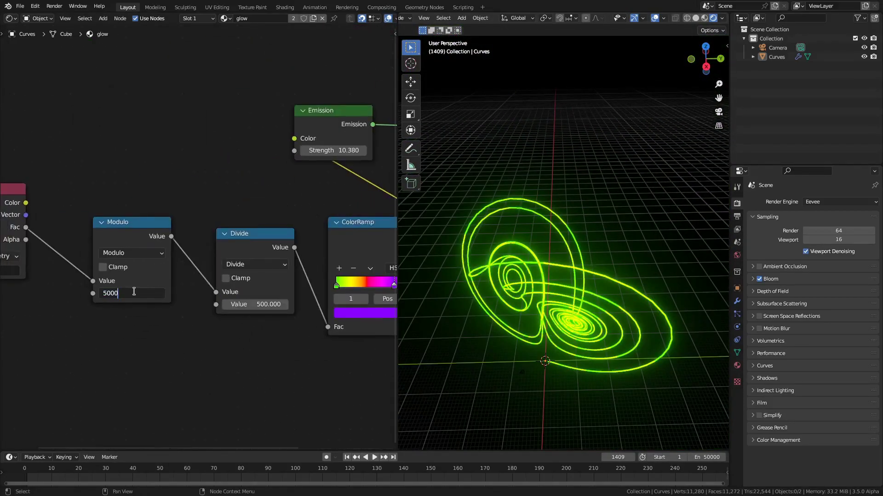
key("Return")
middle_click_drag(302, 369, 122, 379)
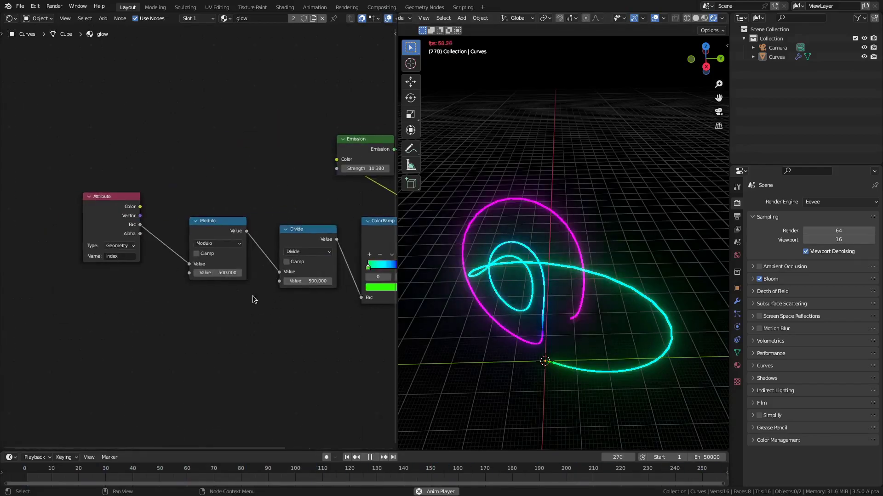
Drive the second inputs of Modulo and Divide from one shared Value node set to 500
left_click_drag(279, 281, 189, 272)
left_click(109, 349)
double_click(79, 349)
type("500")
key("Return")
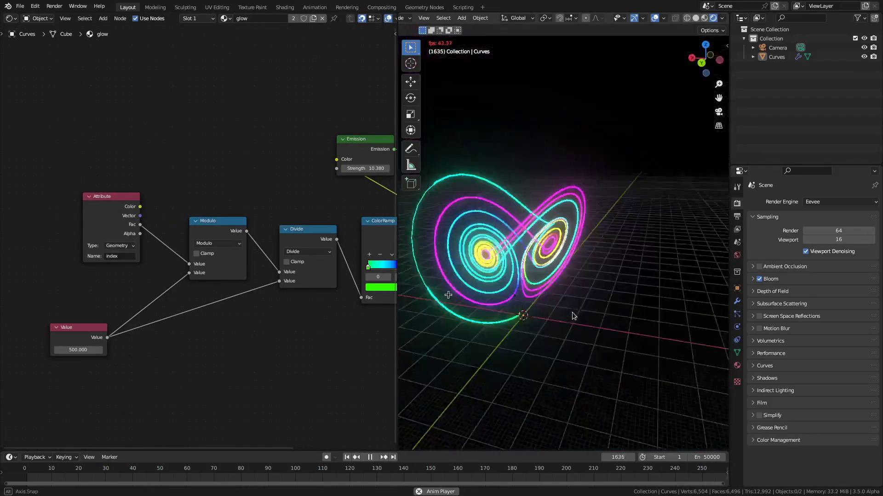
Check the colored trajectory from several angles during playback and stop the animation
mouse_move(573, 316)
middle_mouse_down()
mouse_move(651, 294)
mouse_move(579, 301)
middle_mouse_up()
scroll(579, 301, "down", 3)
middle_click_drag(632, 293, 529, 257)
scroll(230, 276, "up", 3)
key("space")
Return the ColorRamp to RGB Linear interpolation and make its middle stop at 0.459 blue
left_click(250, 307)
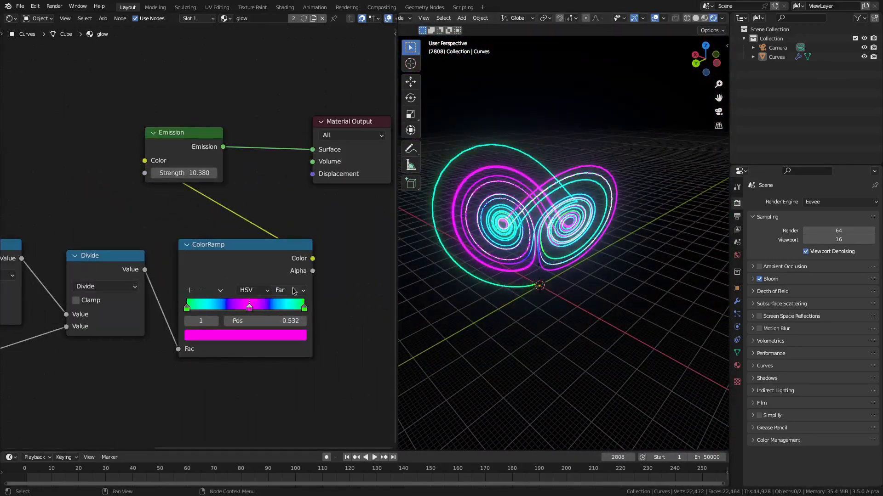
key("ctrl+z")
left_click(258, 335)
left_click(268, 237)
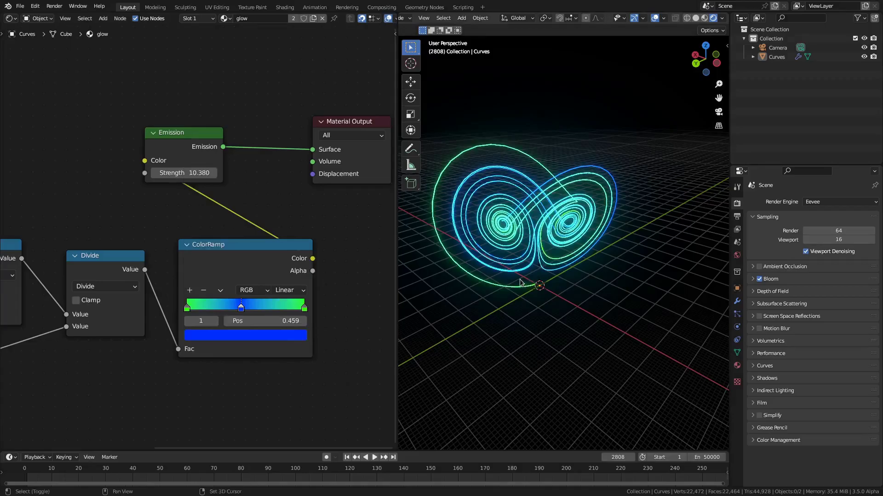
Replay the simulation from the first frame and set the Emission strength to 10
key("shift+Left")
key("space")
double_click(189, 172)
type("10")
key("Return")
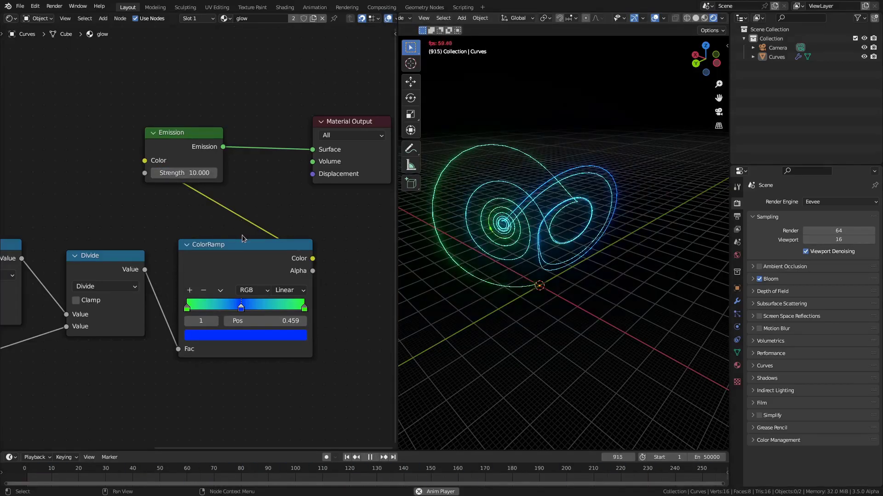
scroll(563, 244, "down", 5)
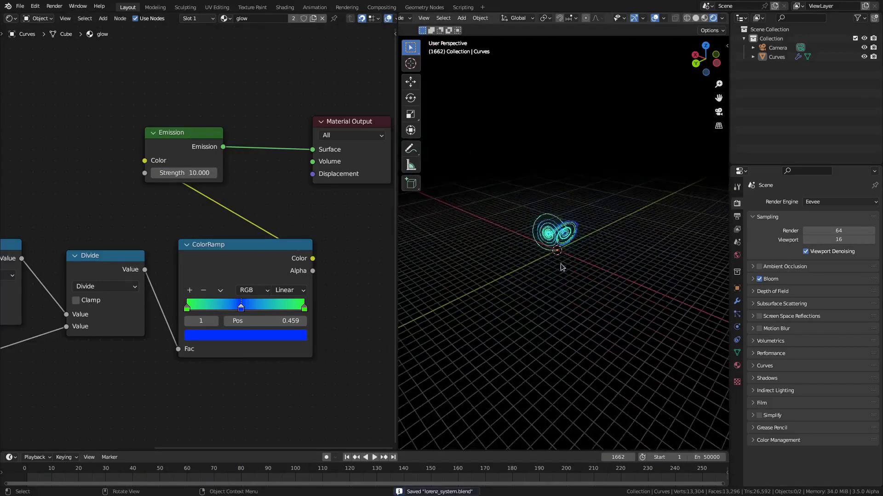
Copy the Lorenz derivative nodes from the geometry node tree into the glow material and group them with a Vector input and output
scroll(564, 244, "up", 6)
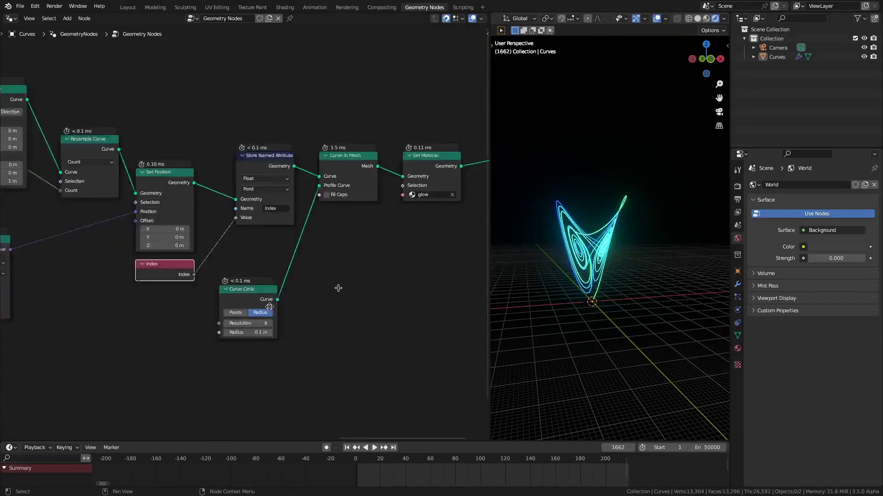
scroll(338, 288, "down", 6)
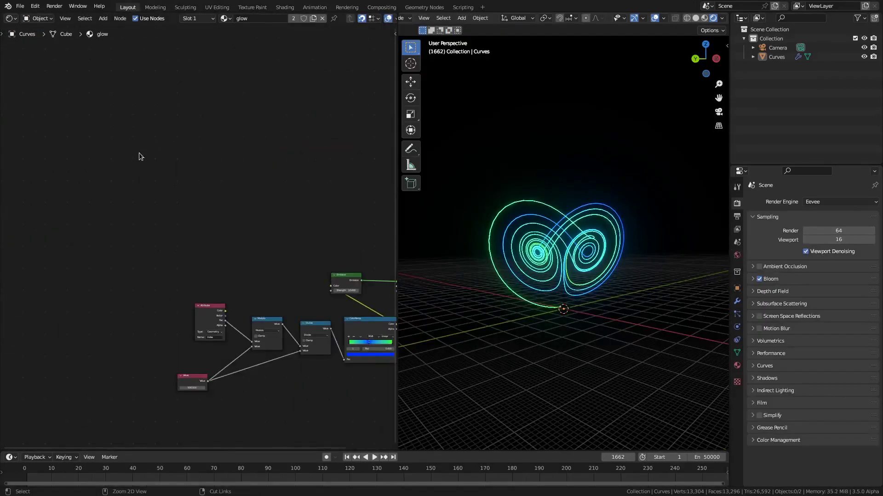
key("ctrl+v")
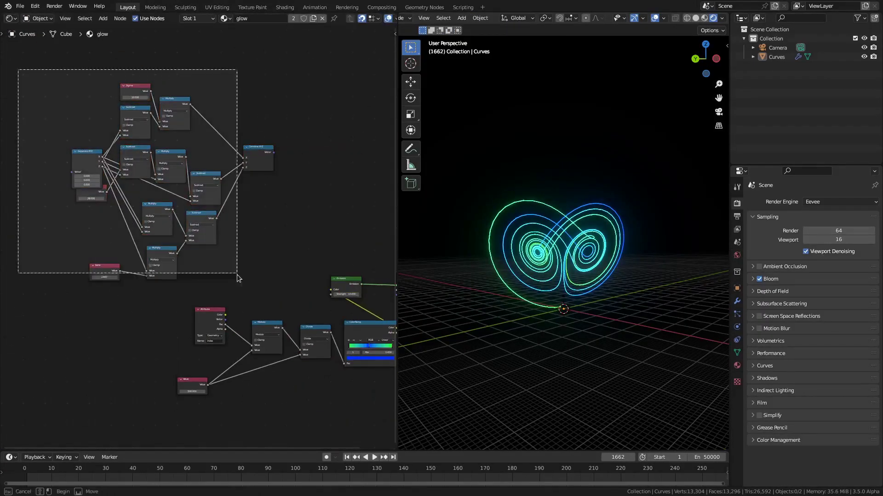
key("ctrl+g")
key("Tab")
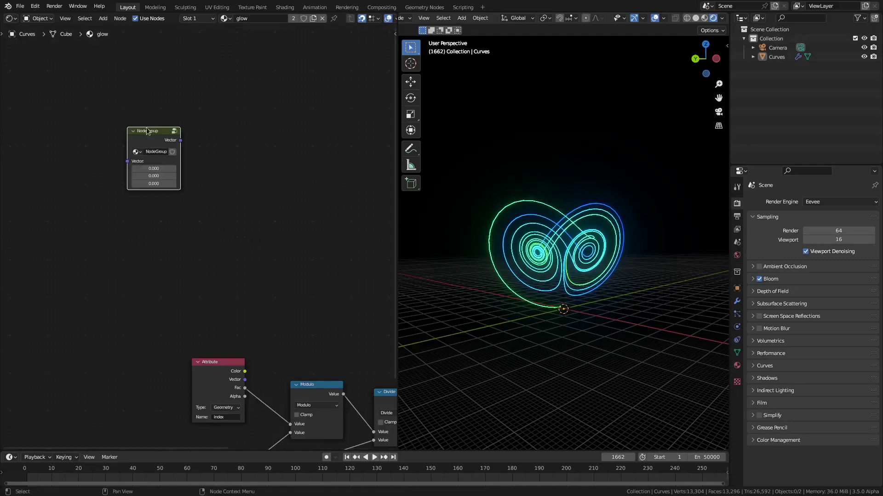
Add a Geometry input node to the material and link its Position to the derivative group's Vector input
left_click_drag(173, 138, 337, 270)
key("shift+a")
left_click(175, 258)
left_click(171, 258)
scroll(216, 230, "up", 2)
left_click_drag(222, 265, 290, 302)
left_click_drag(268, 212, 180, 255)
Add a Vector Math Length node between the derivative group and the Emission strength, and play the simulation to check the glow
middle_click_drag(340, 266, 252, 253)
key("shift+a")
type("length")
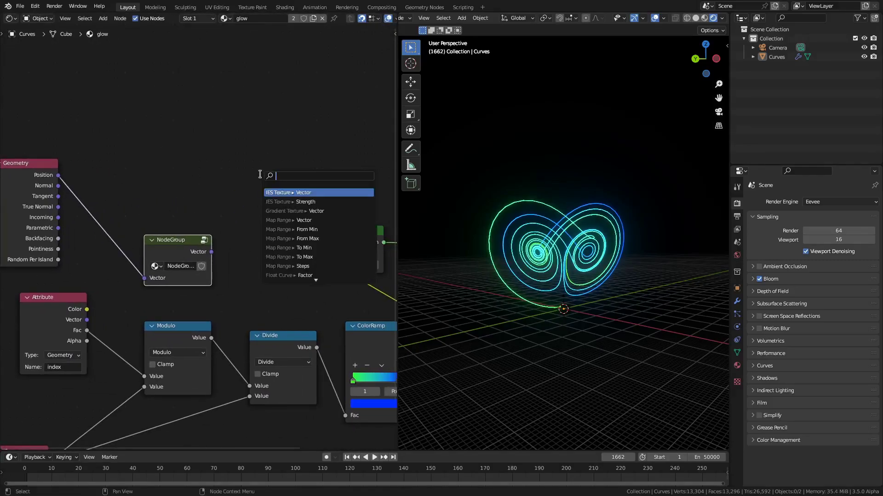
key("Return")
left_click(264, 223)
key("space")
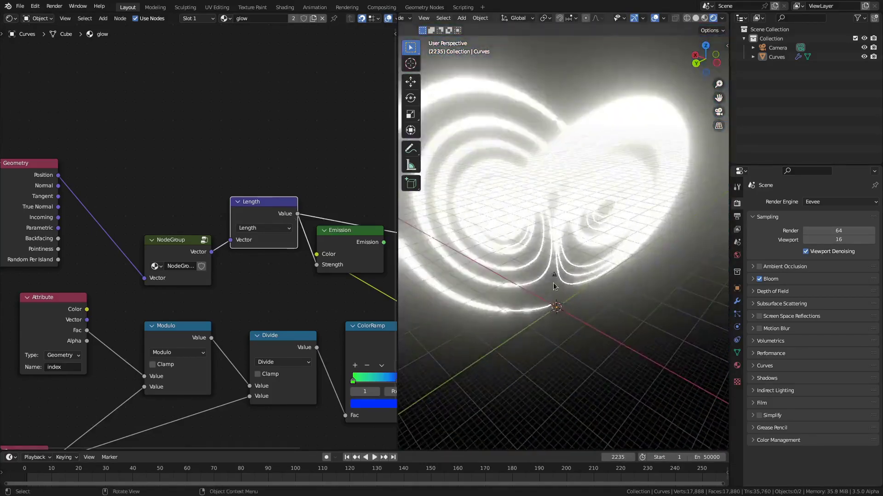
scroll(563, 239, "down", 3)
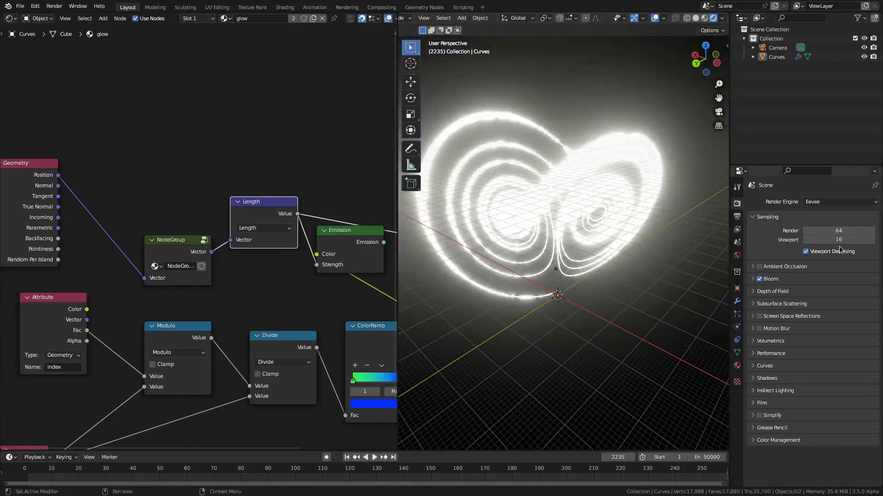
scroll(594, 342, "up", 4)
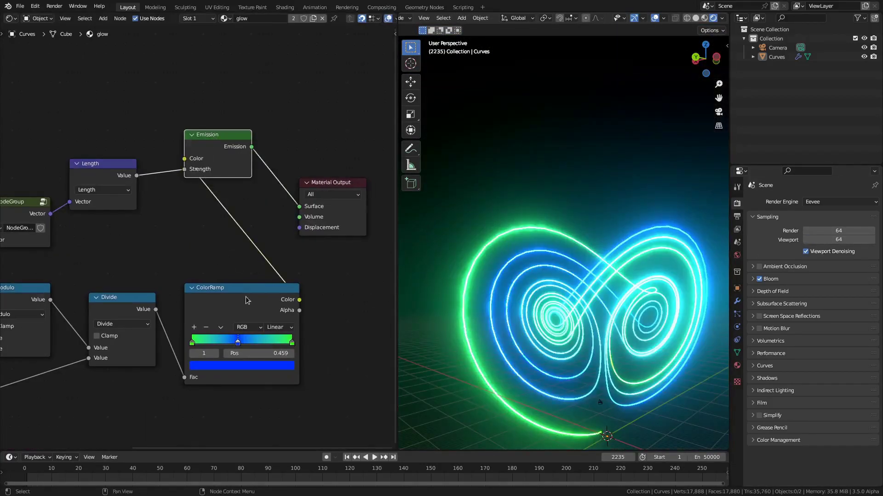
Set the Bloom intensity to 0.014 and replay the simulation from the first frame
left_click(782, 279)
mouse_move(834, 333)
left_mouse_down()
mouse_move(802, 334)
mouse_move(841, 334)
left_mouse_up()
key("shift+Left")
key("space")
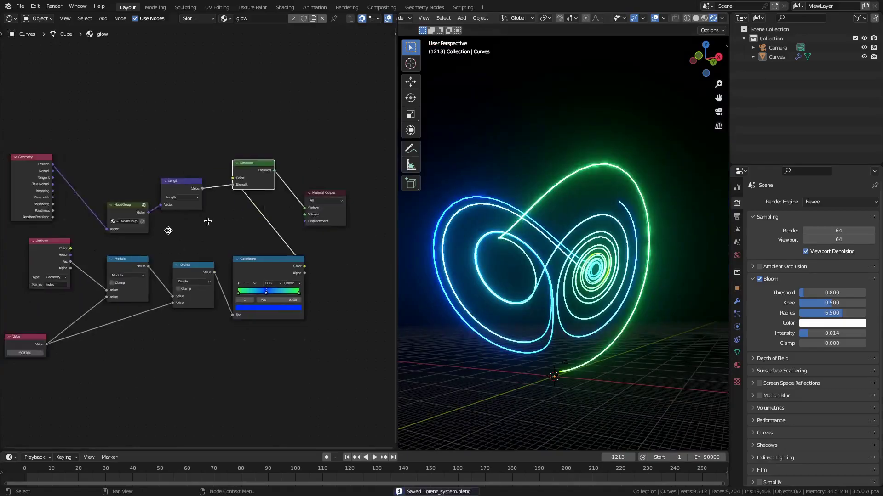
scroll(208, 221, "up", 2)
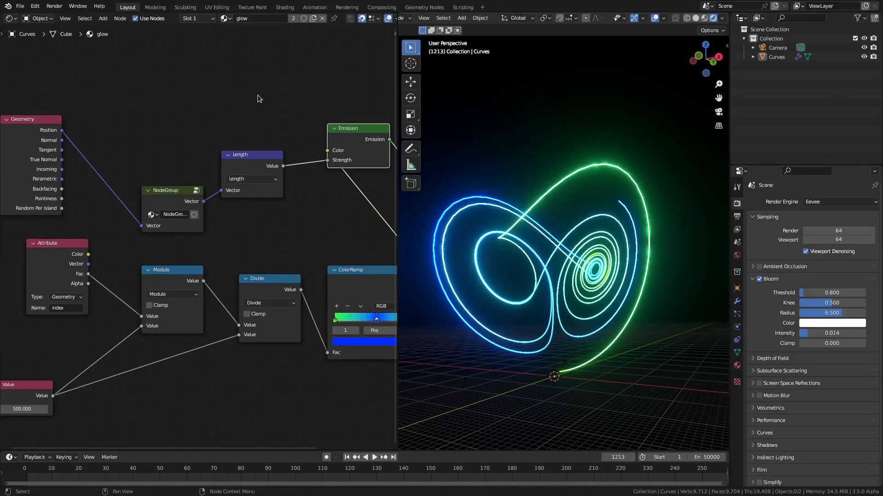
Switch to Firefox, review the example solutions and generalized system on Wikipedia's Lorenz system page, and return to Blender
key("alt+Tab")
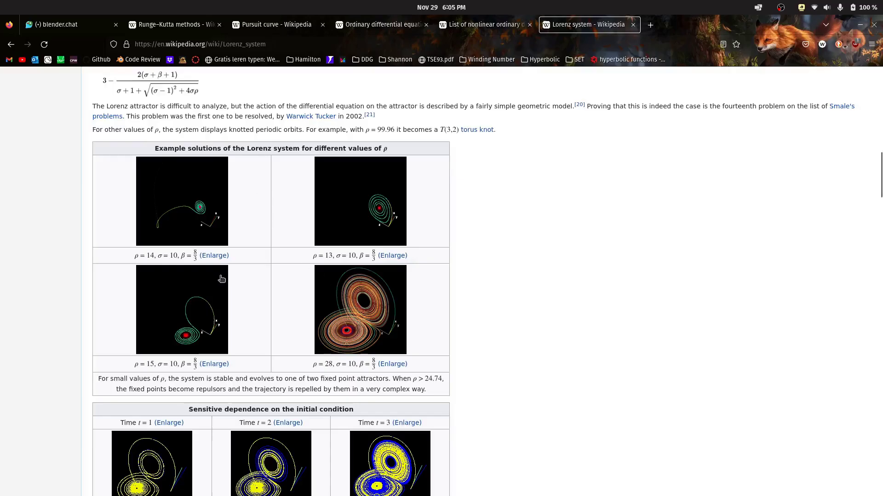
scroll(297, 314, "down", 7)
scroll(302, 359, "down", 6)
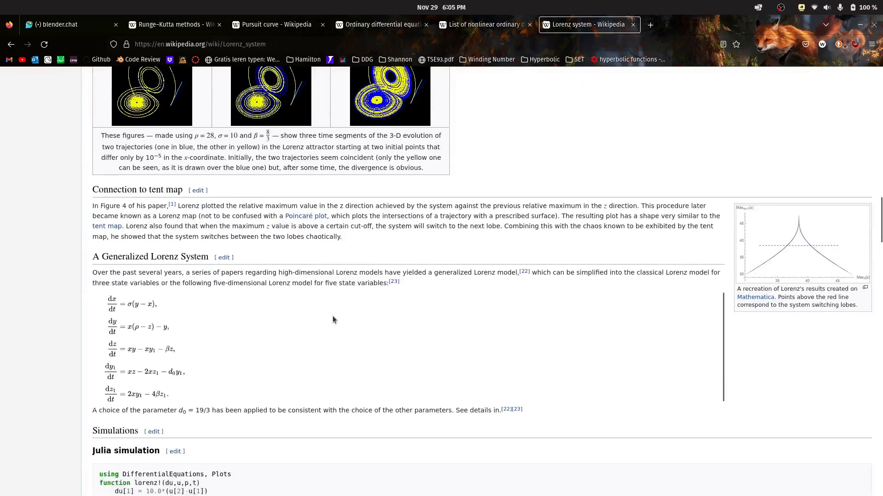
scroll(377, 246, "up", 7)
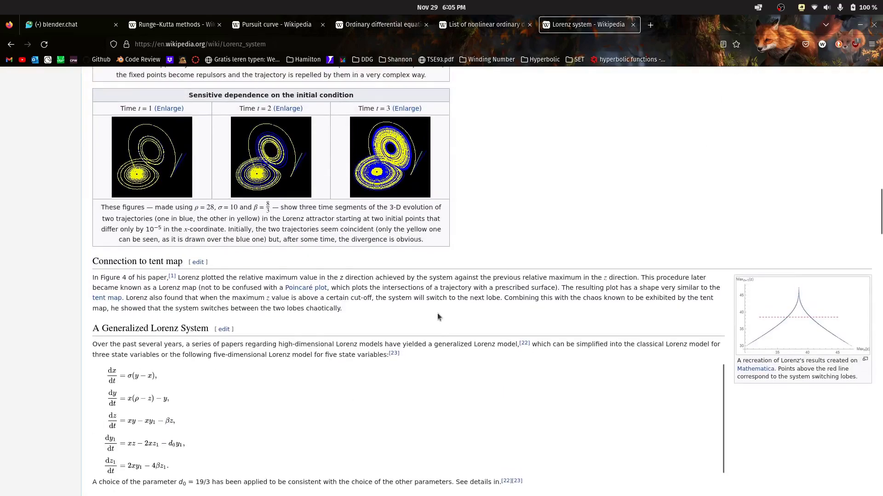
key("alt+Tab")
key("alt+Tab")
key("alt+Tab")
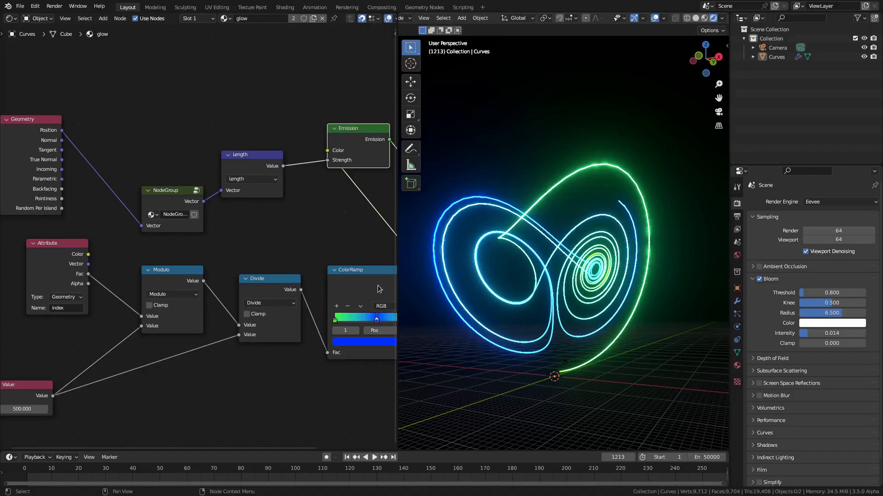
middle_click_drag(348, 221, 176, 229)
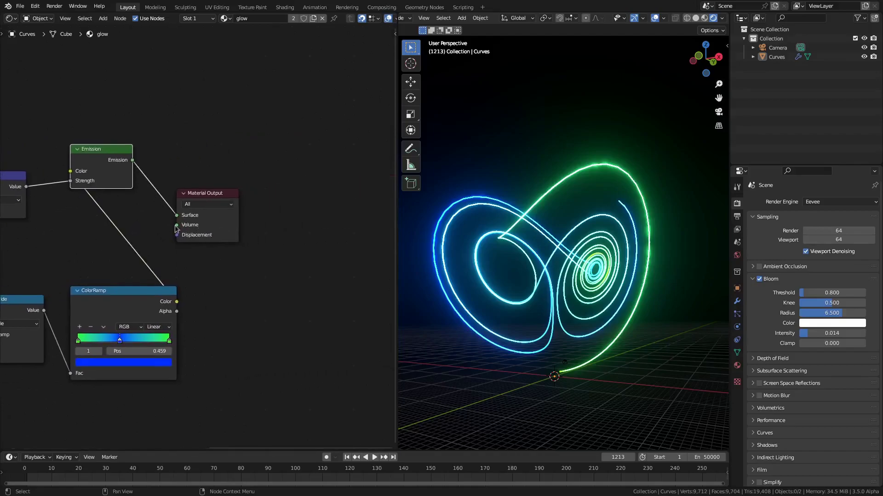
scroll(106, 225, "down", 5)
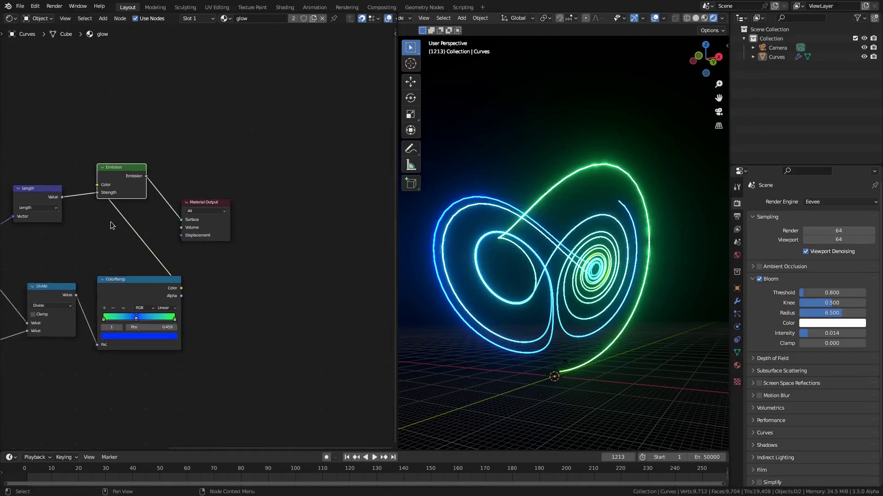
scroll(295, 211, "up", 3)
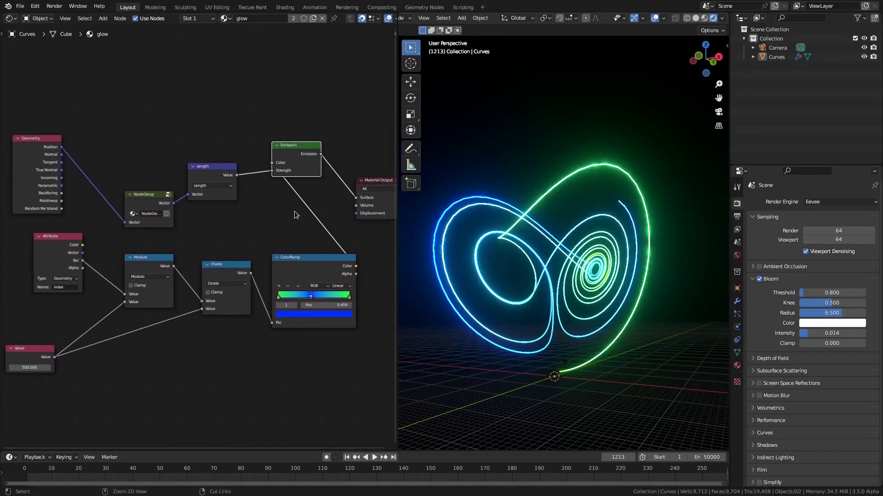
Switch to Firefox, load builder.blender.org in a new tab, and view the branch builds of Blender
key("alt+Tab")
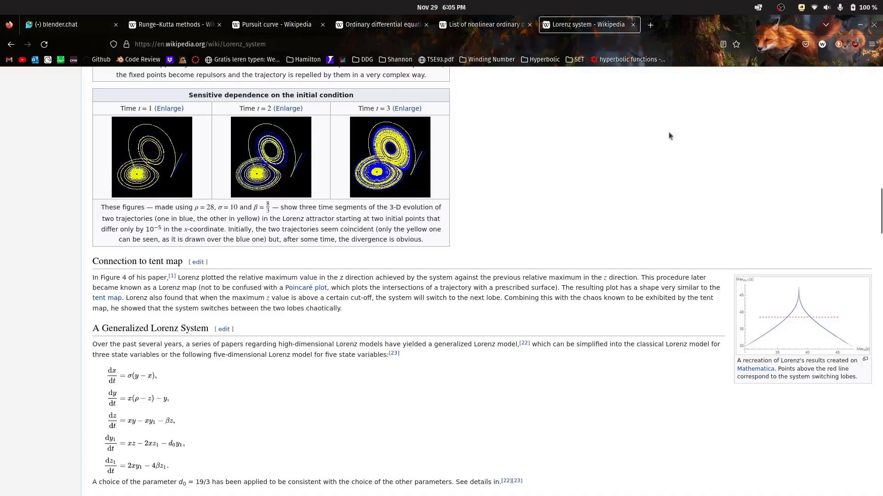
left_click(650, 25)
type("de")
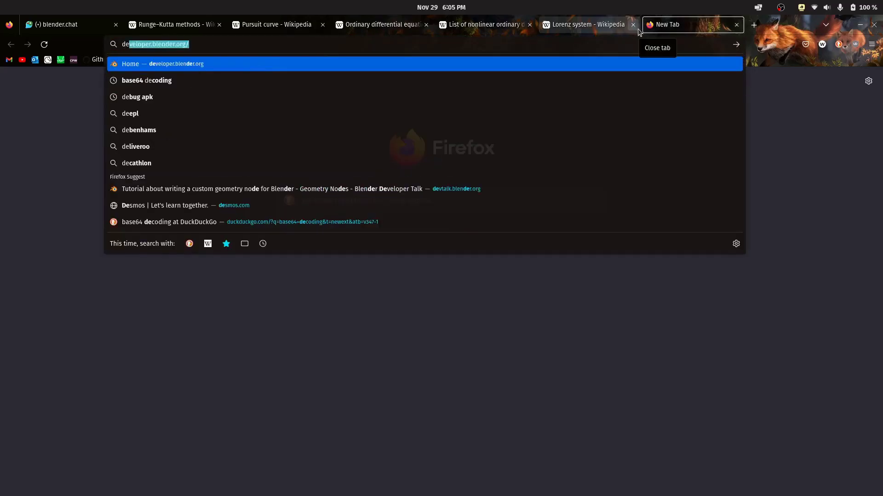
key("BackSpace")
key("BackSpace")
key("BackSpace")
type("buil")
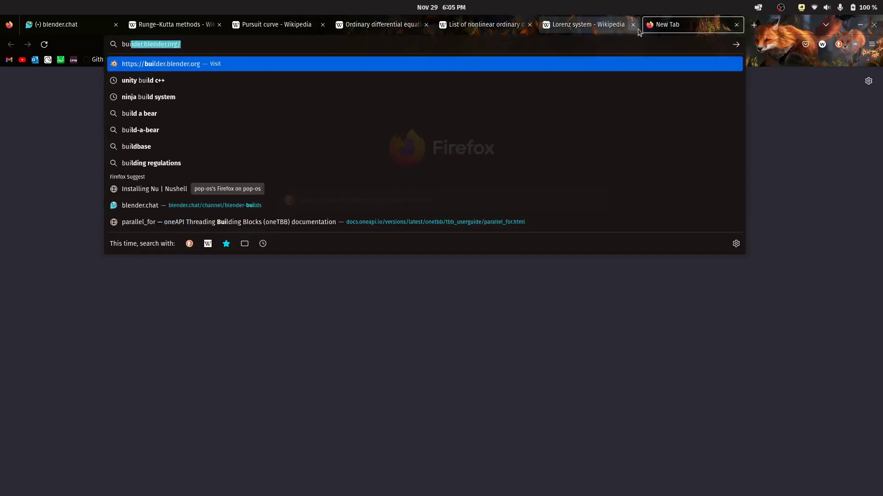
key("Return")
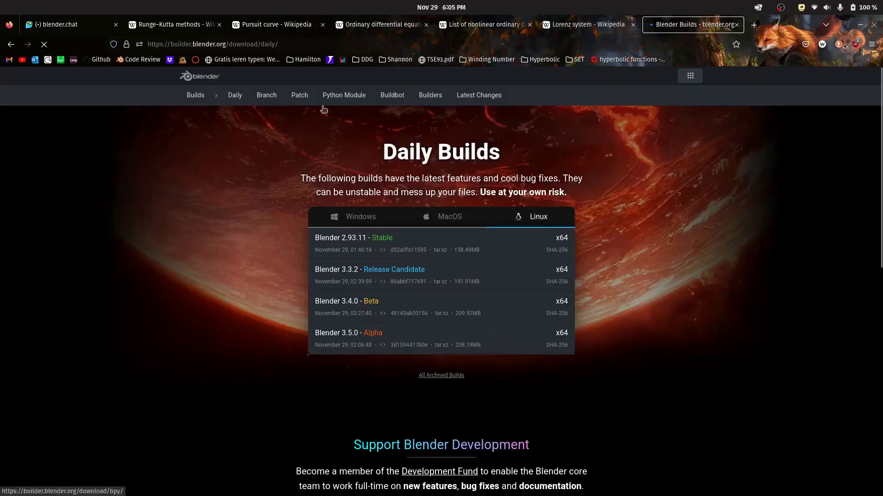
left_click(267, 95)
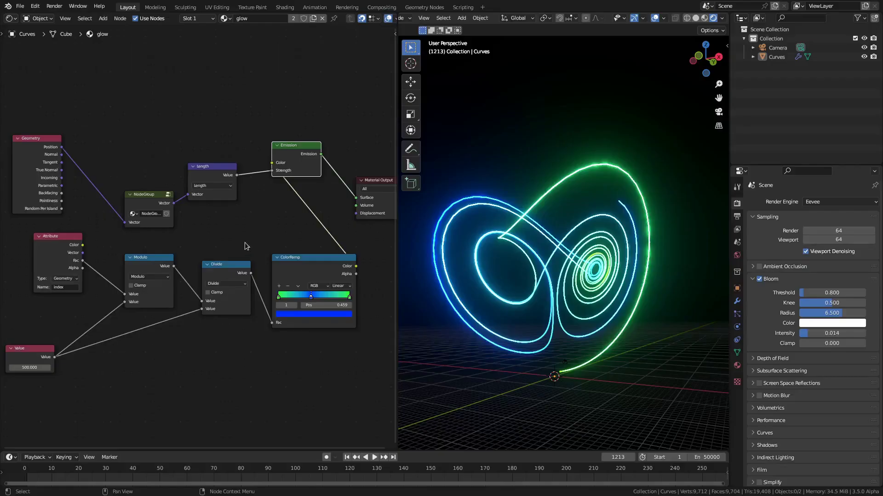
Return to Blender's Geometry Nodes workspace, leave the f and Forward Euler groups for the top-level tree, and save lorenz_system.blend
left_click(431, 8)
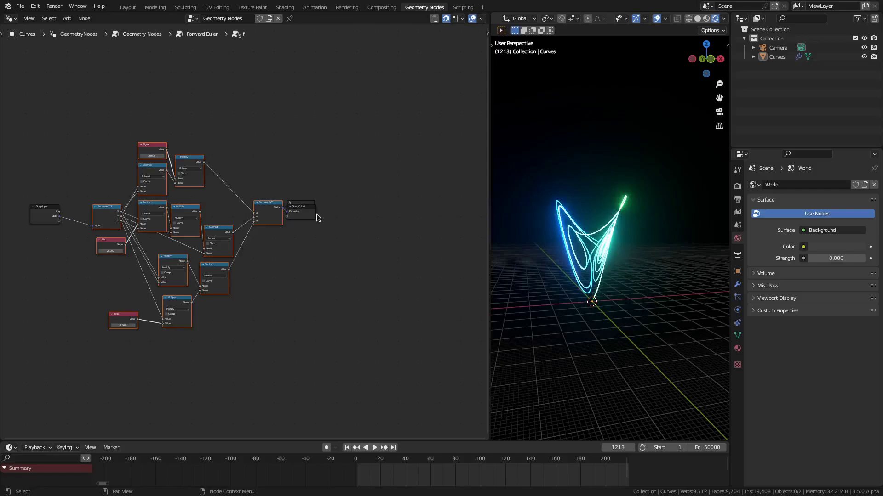
key("Tab")
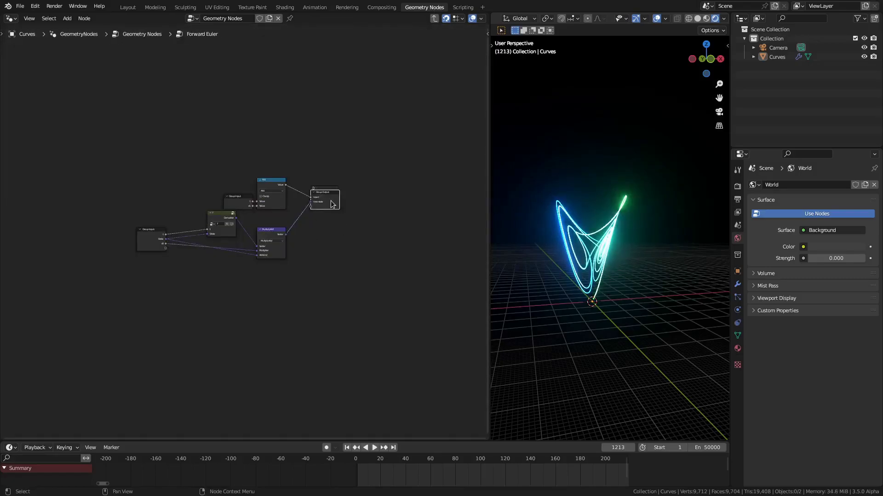
key("Tab")
middle_click_drag(229, 139, 111, 194)
scroll(439, 167, "up", 5)
middle_click_drag(446, 150, 375, 158)
scroll(326, 152, "down", 2)
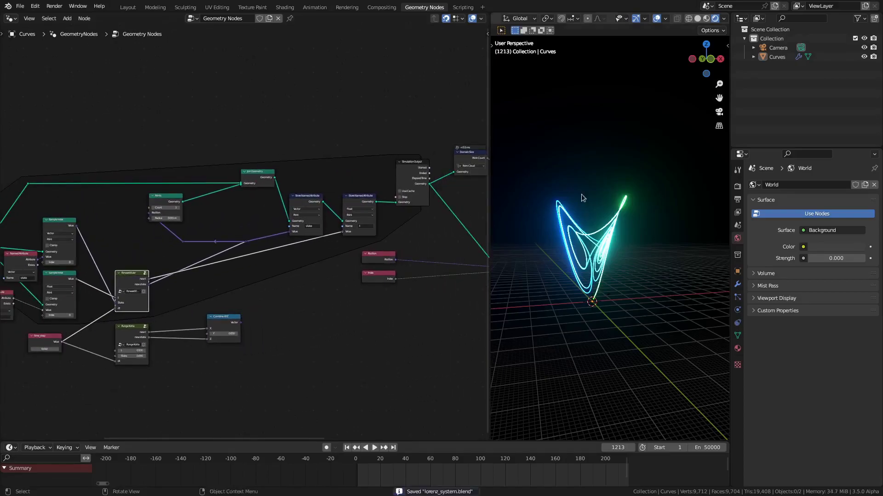
scroll(593, 226, "up", 4)
middle_click_drag(583, 242, 705, 267)
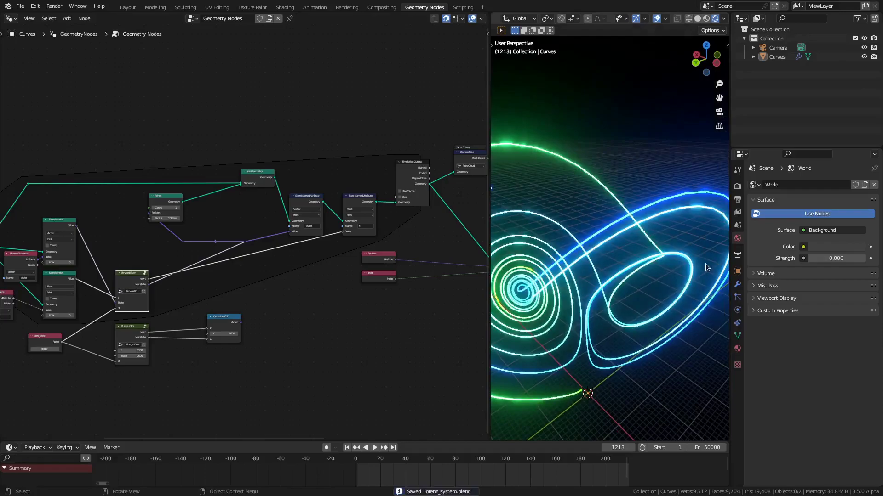
scroll(644, 269, "down", 4)
middle_click_drag(639, 267, 617, 255)
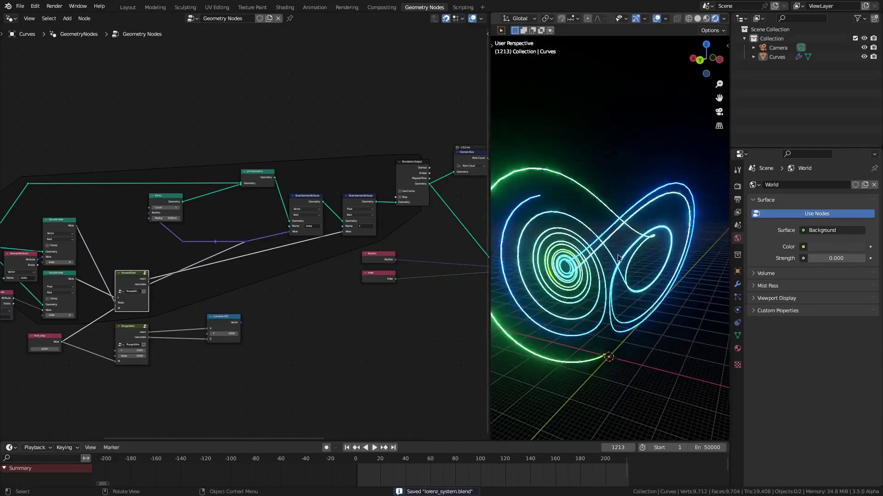
scroll(627, 232, "down", 2)
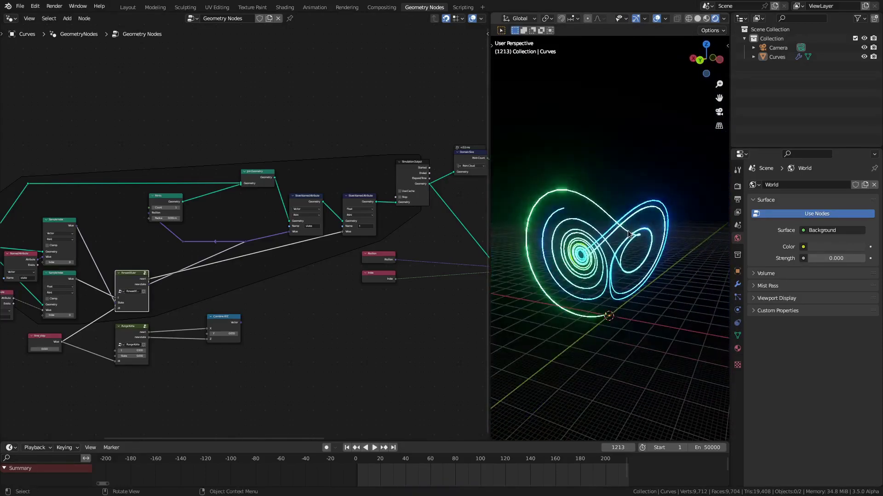